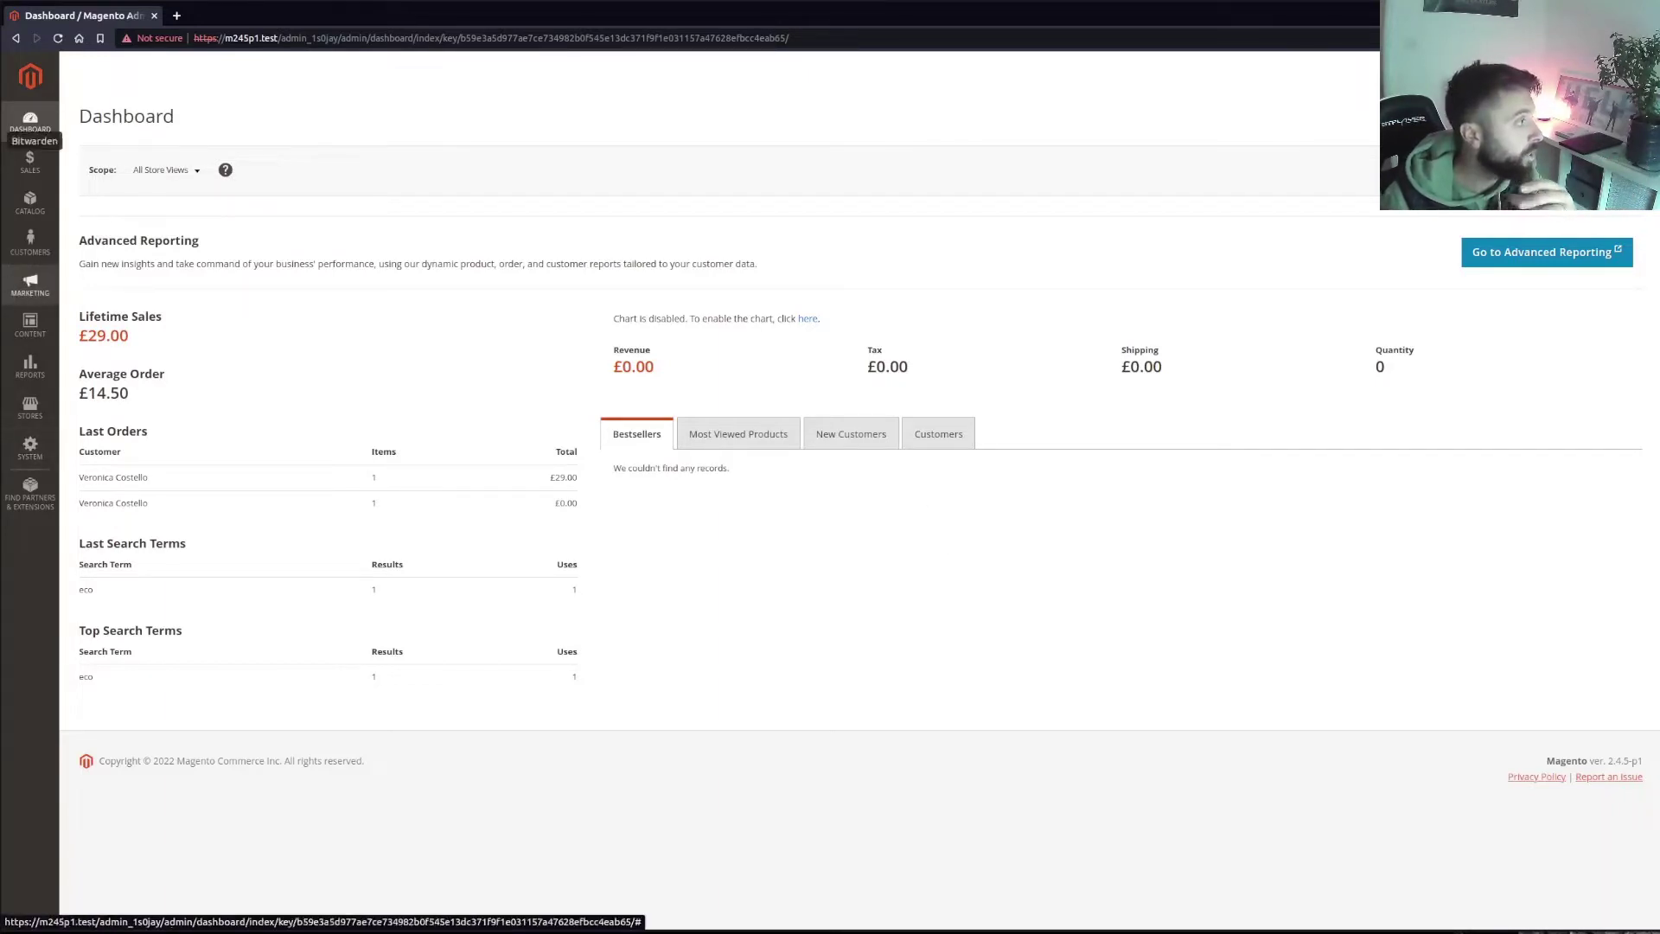
Look up the m245p1.test host case in the code editor's multisite filter, then return to Magento Admin
click(6, 101)
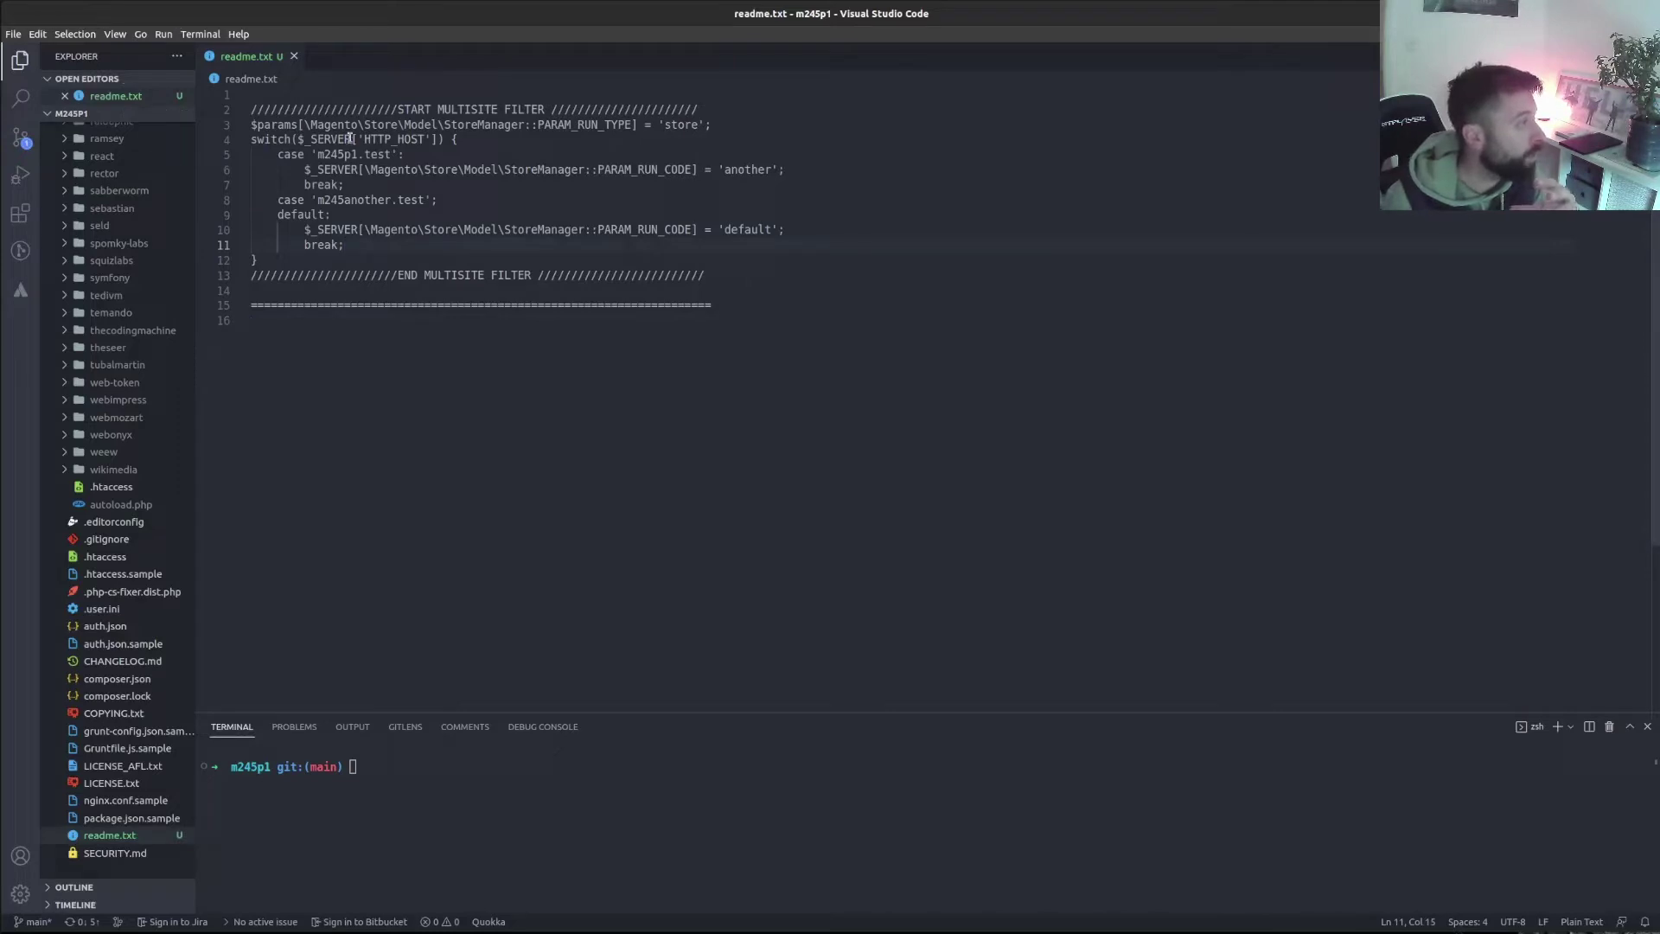
key(Up)
key(Up)
key(Up)
key(Up)
key(Up)
key(Up)
key(End)
click(5, 25)
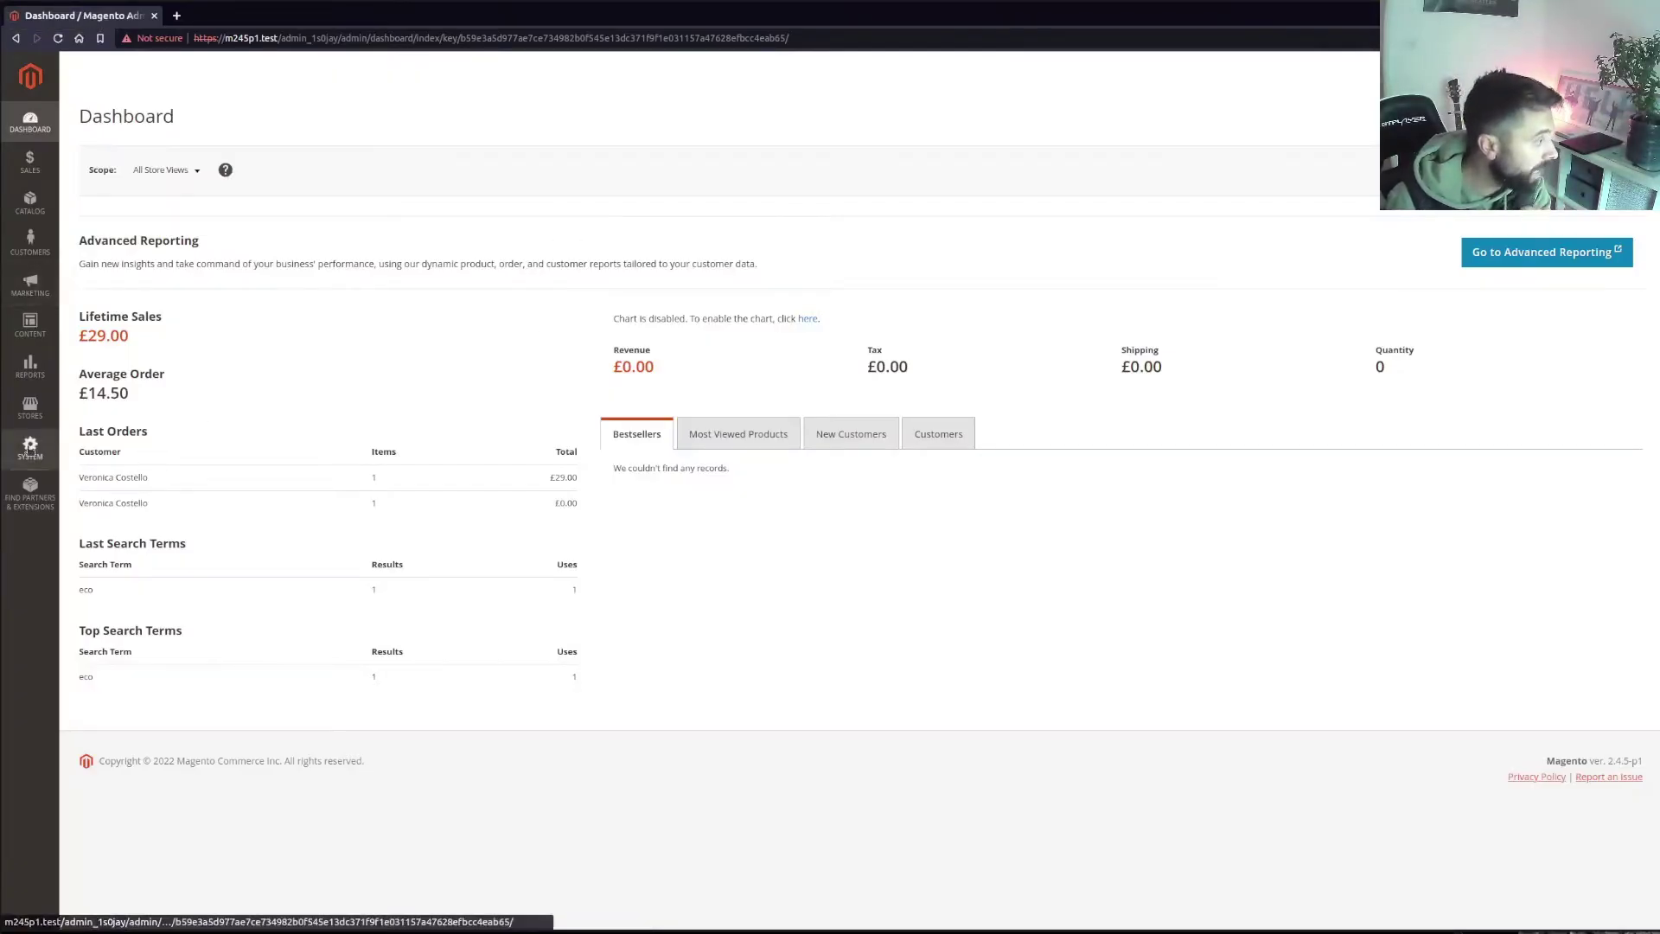
Go to Stores > Settings > All Stores and start a new website
click(30, 406)
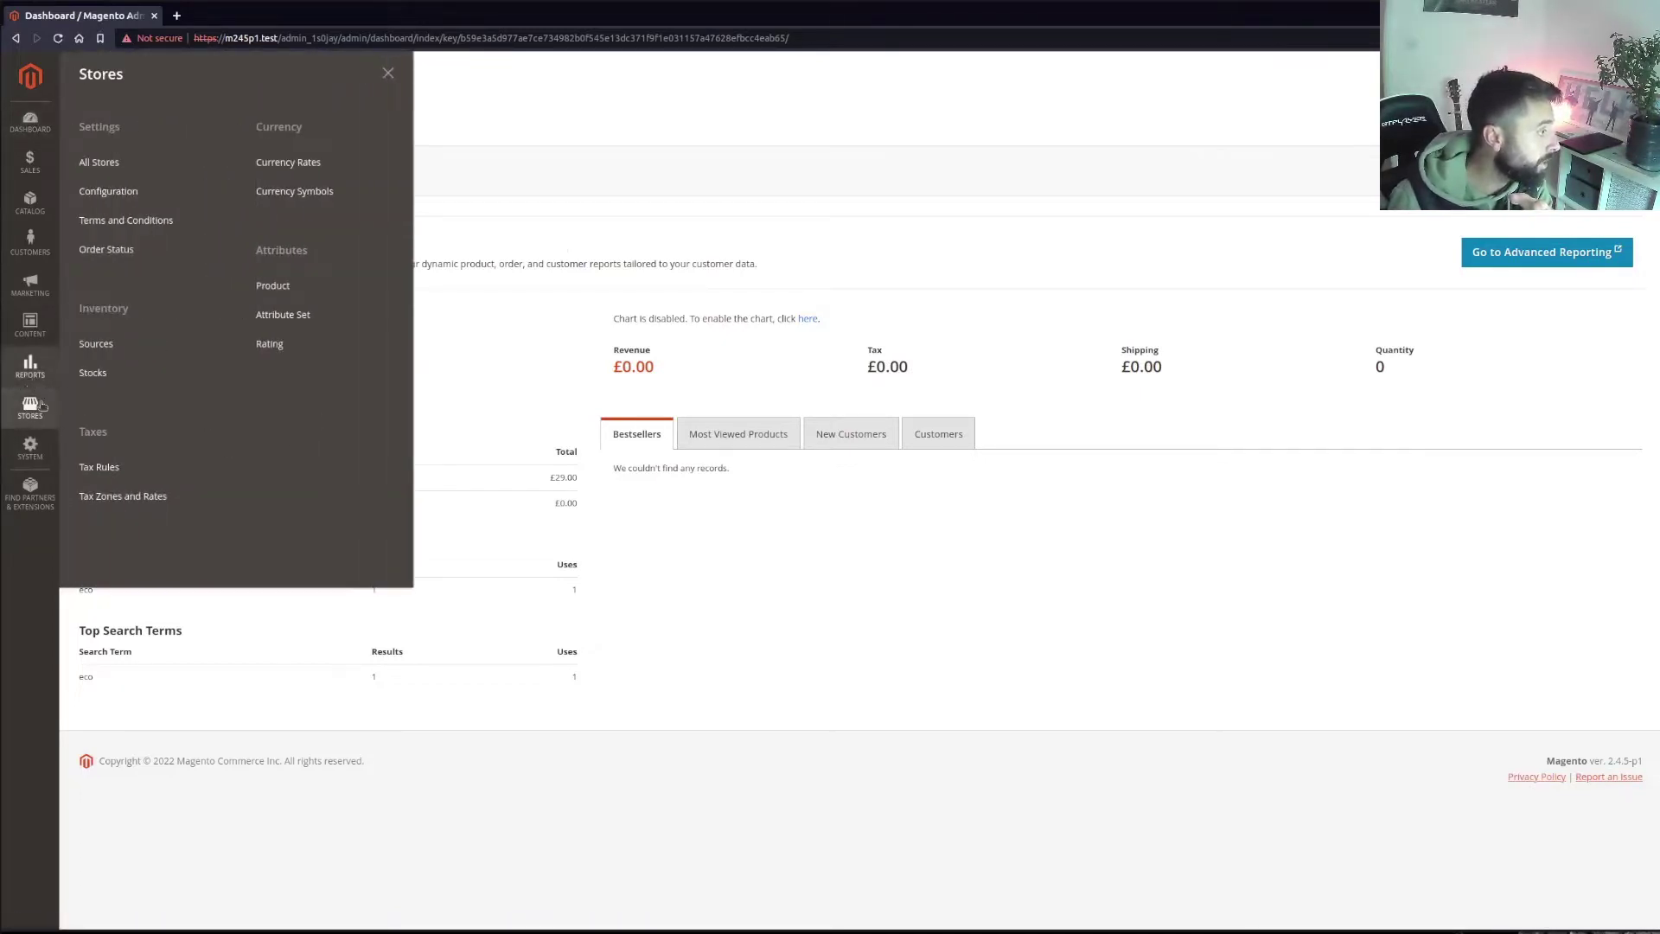
click(45, 465)
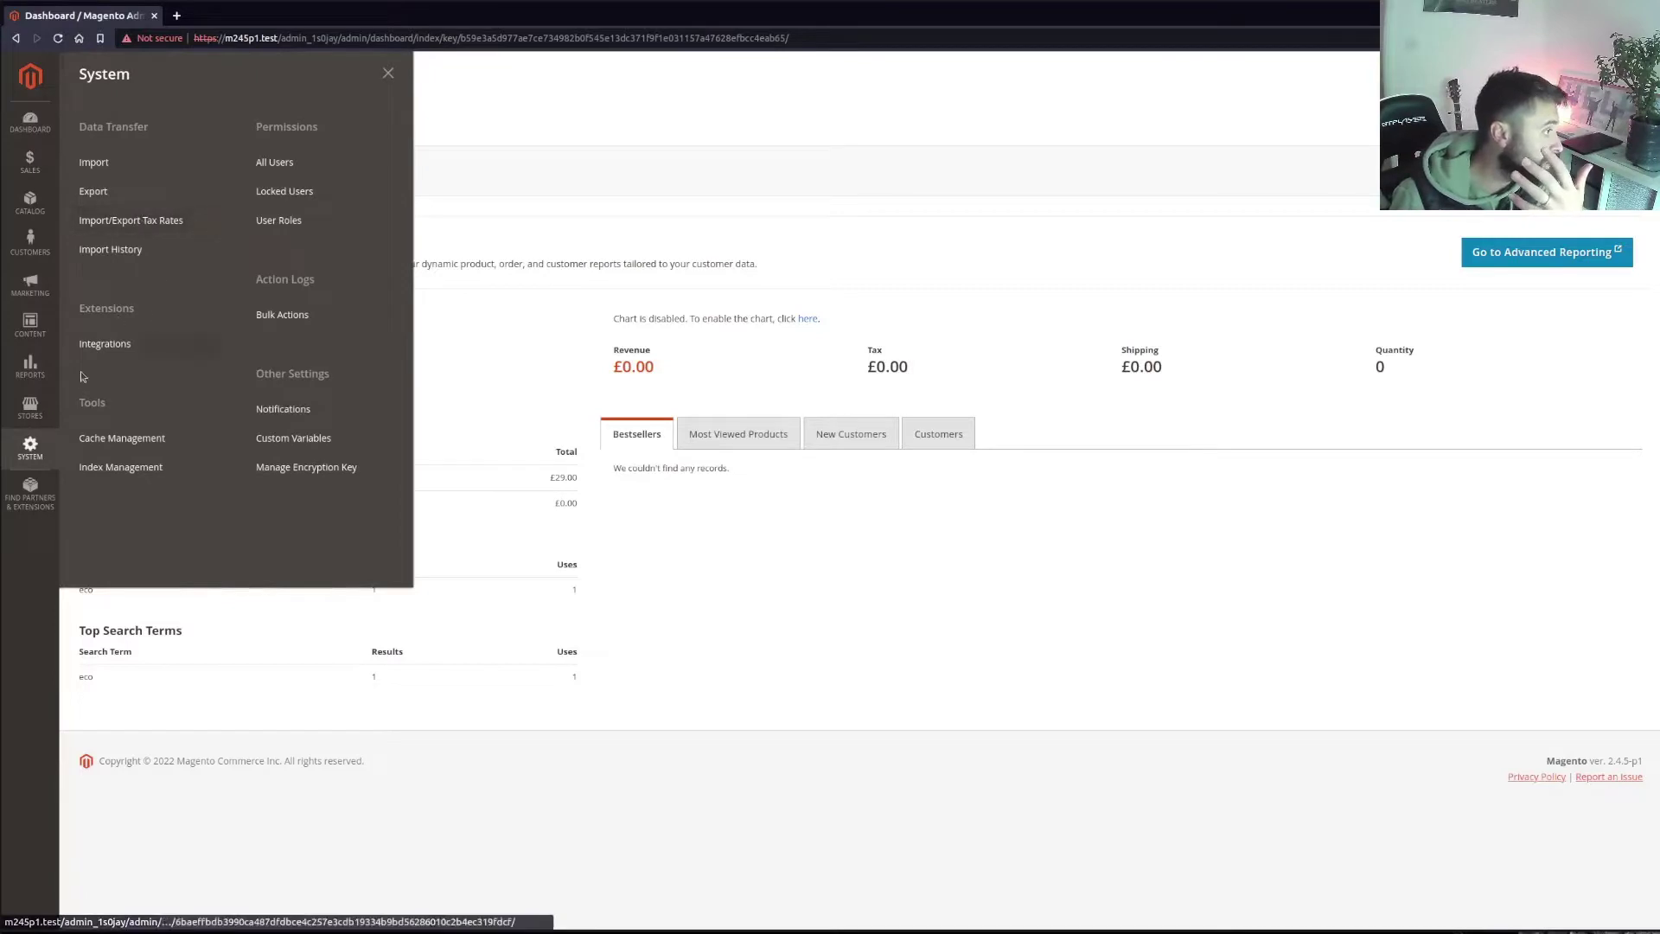
click(40, 327)
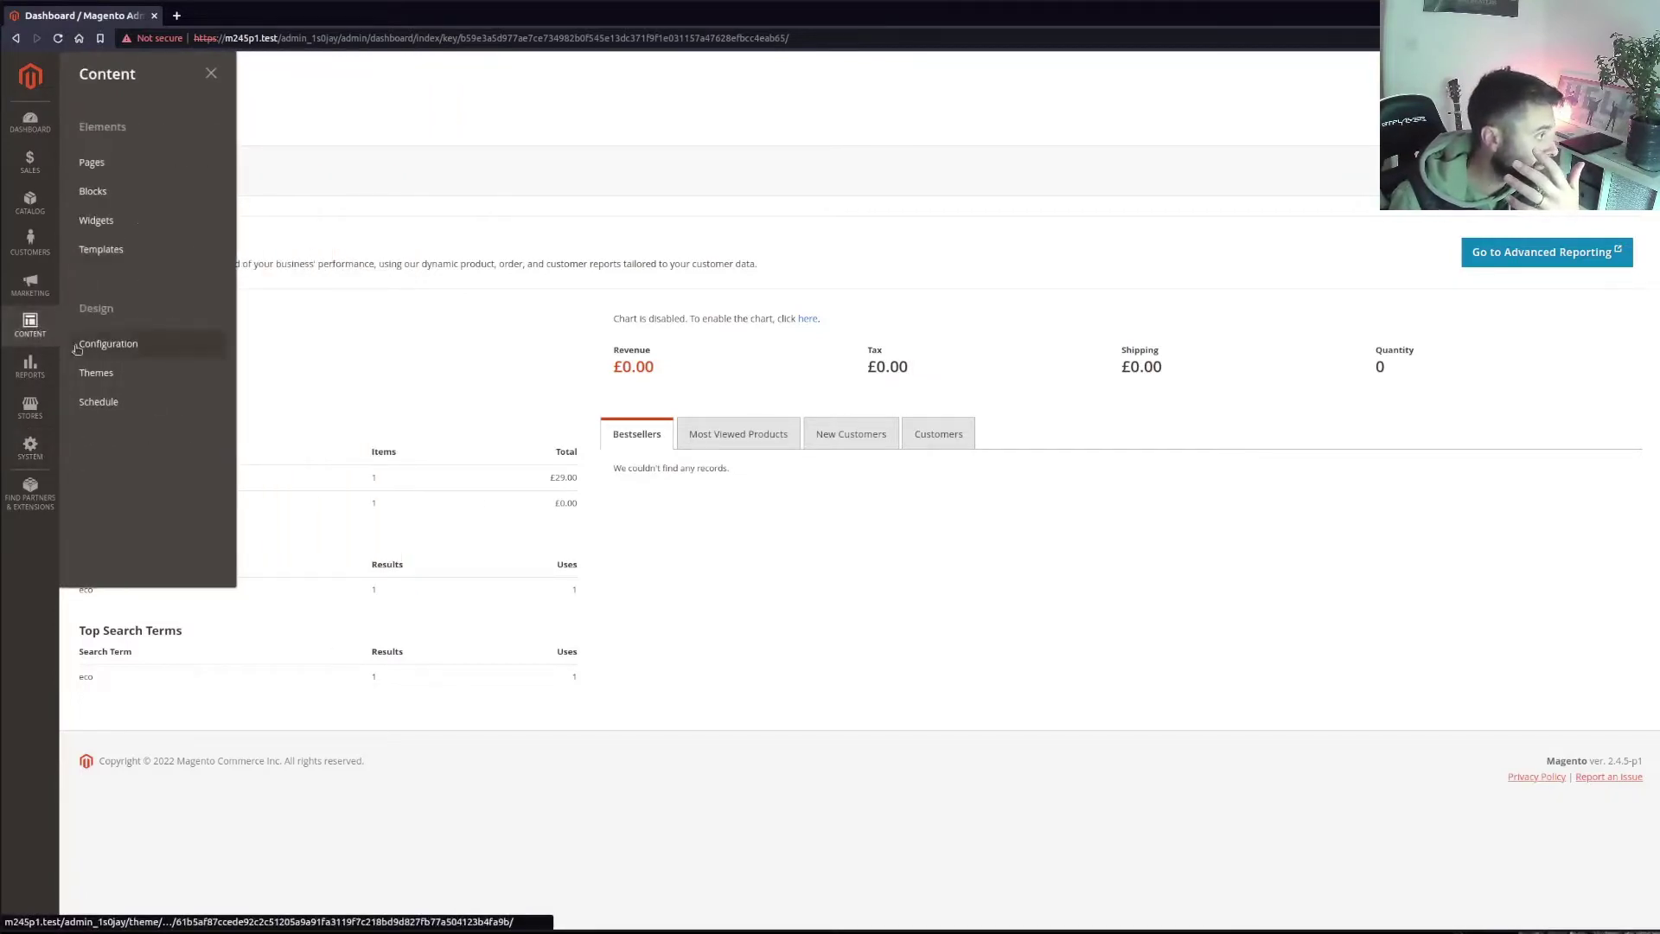
click(33, 406)
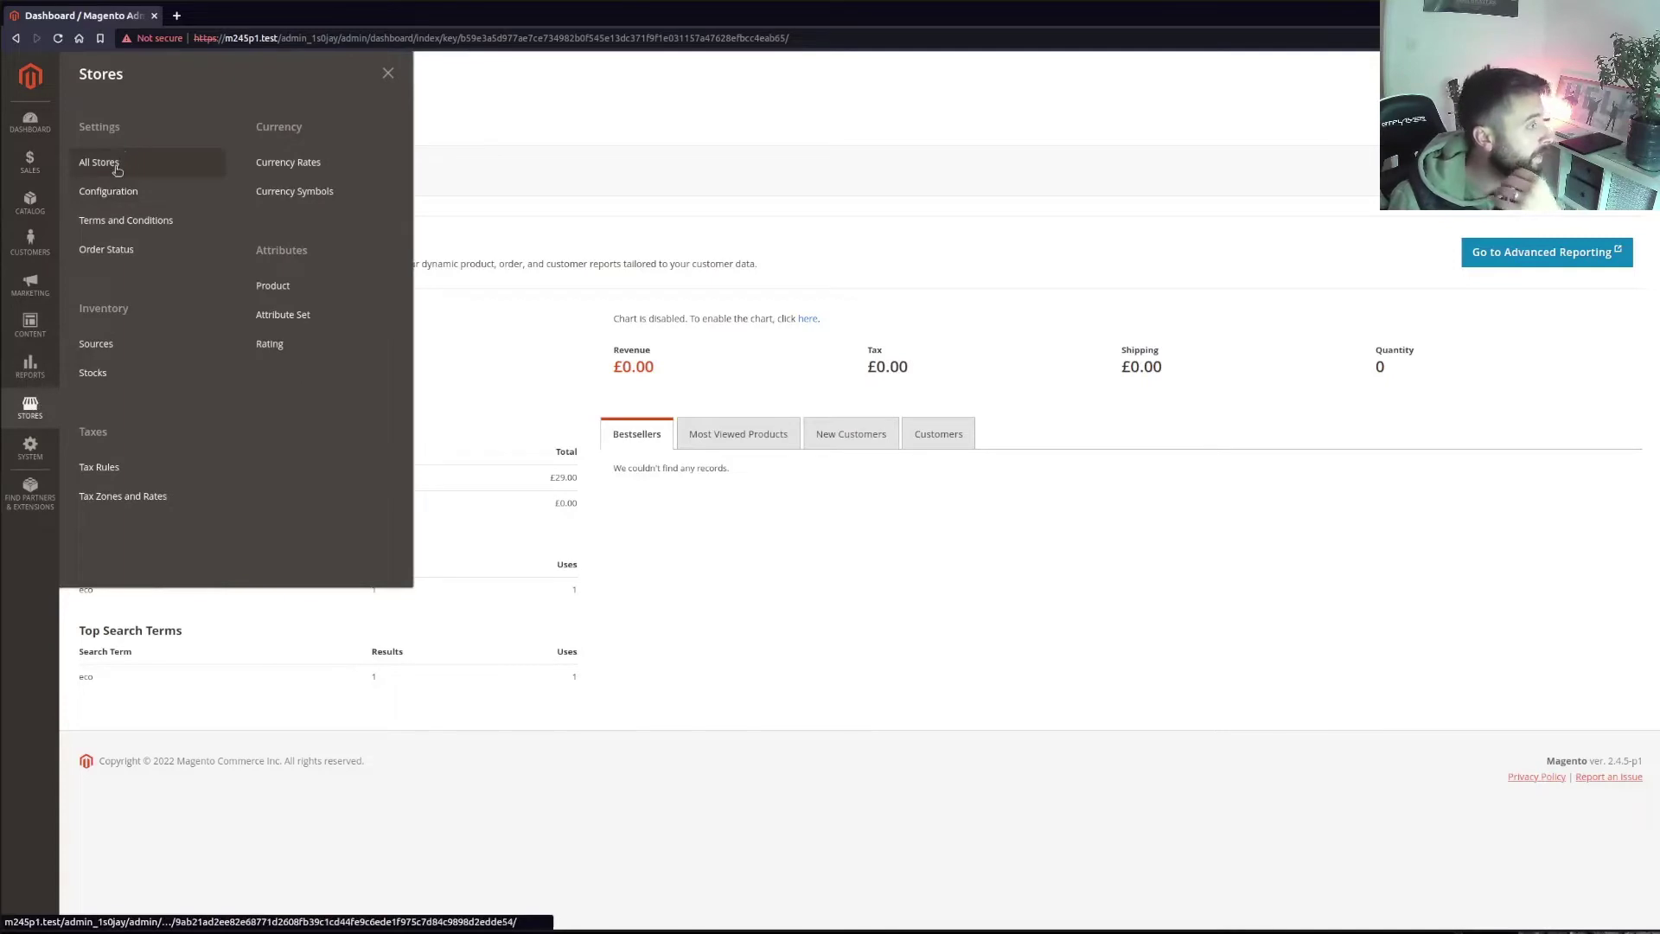
click(118, 169)
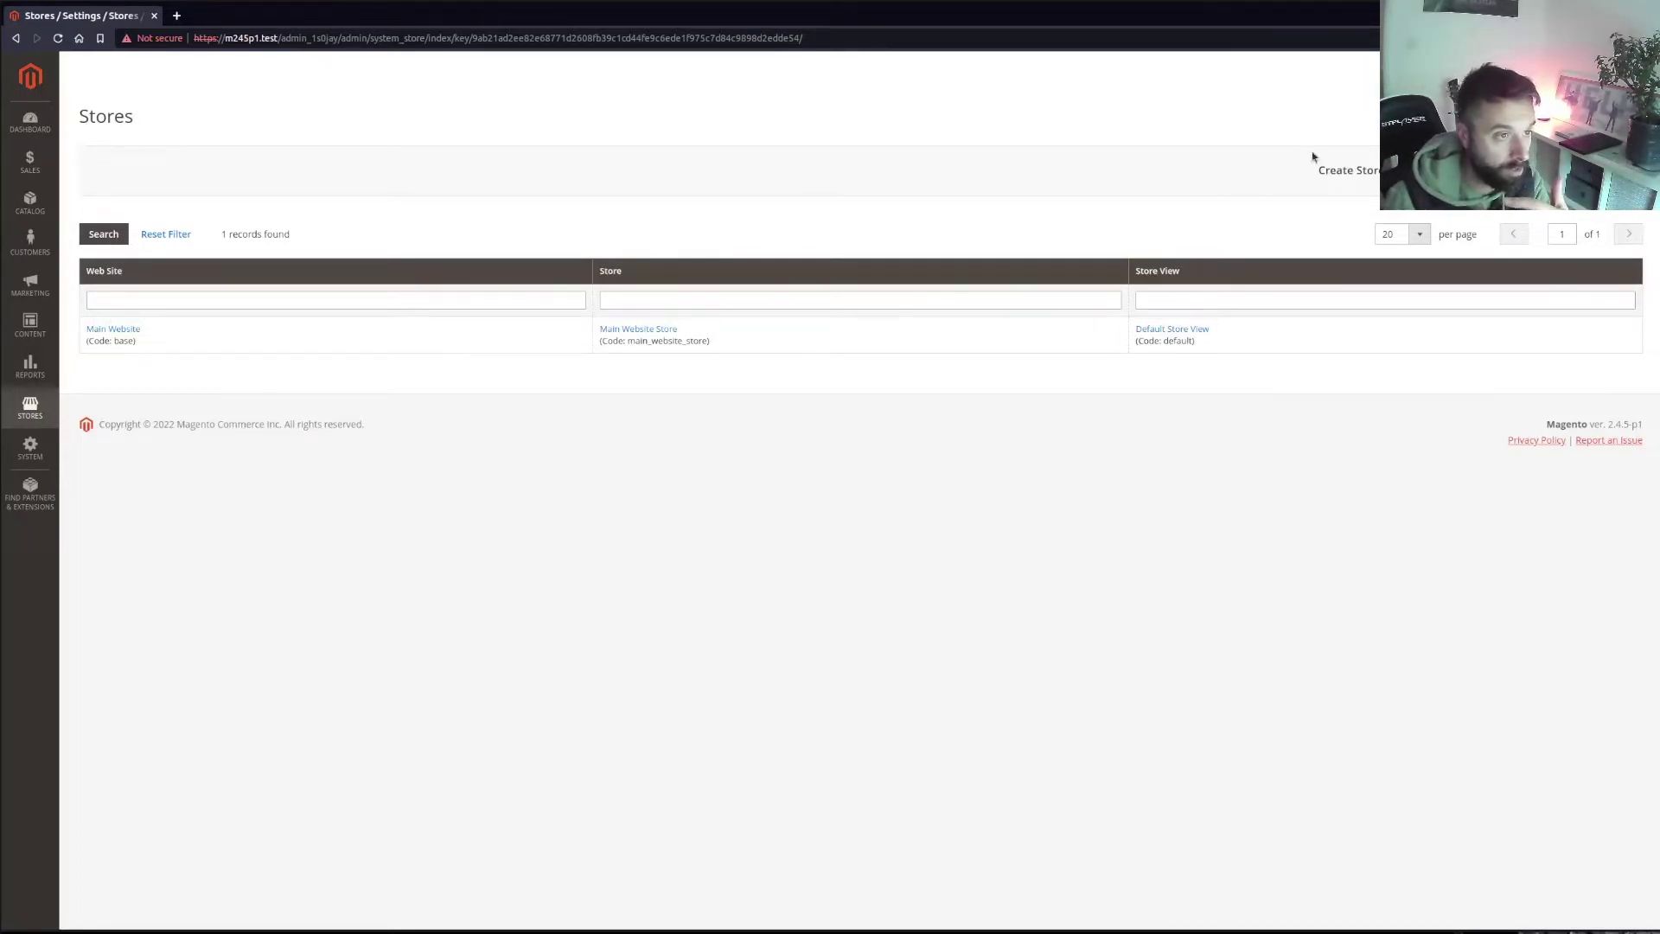
click(1599, 171)
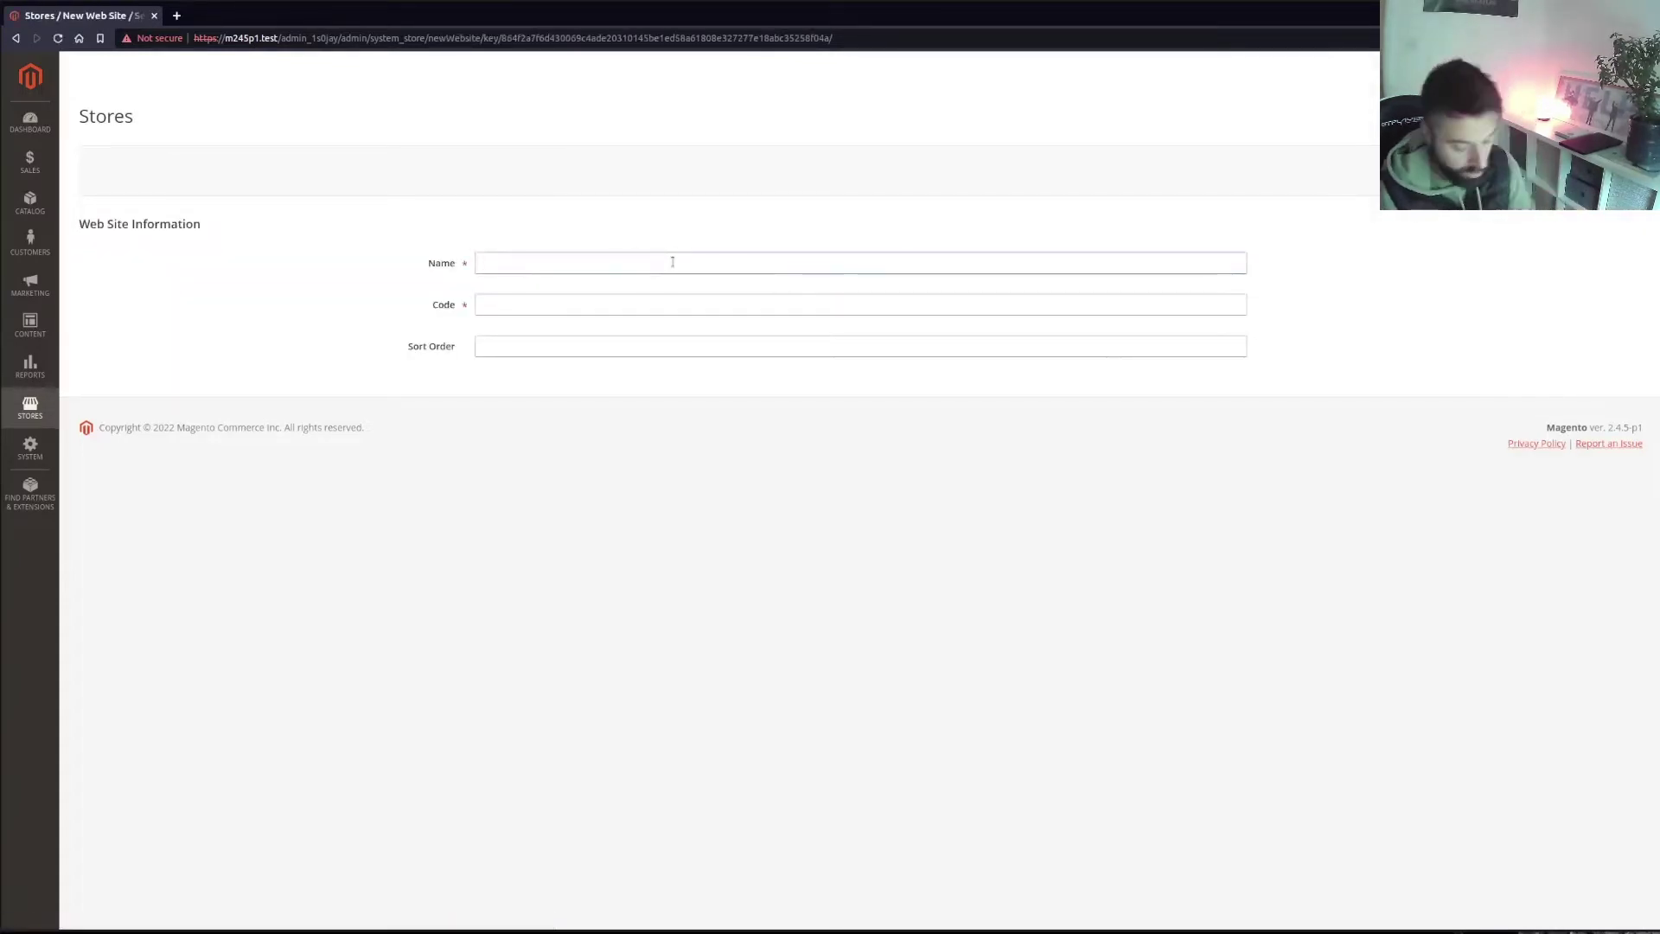
Save a new website named 'Another Website' with code another_website
click(673, 261)
text(Anot)
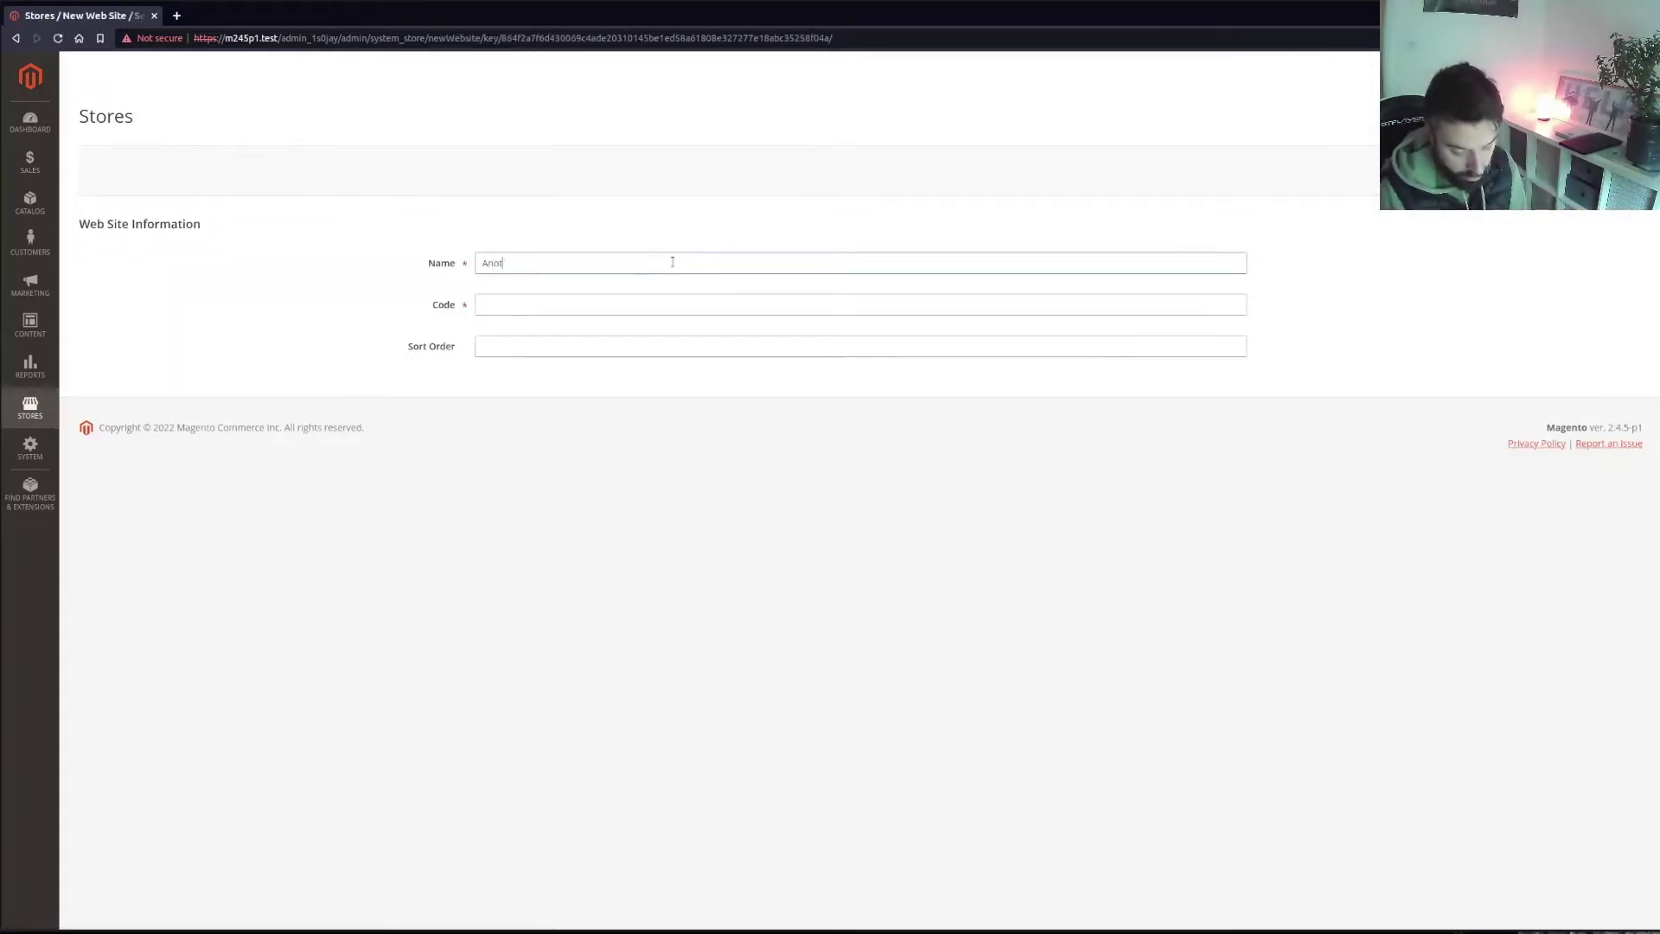
text(her Website)
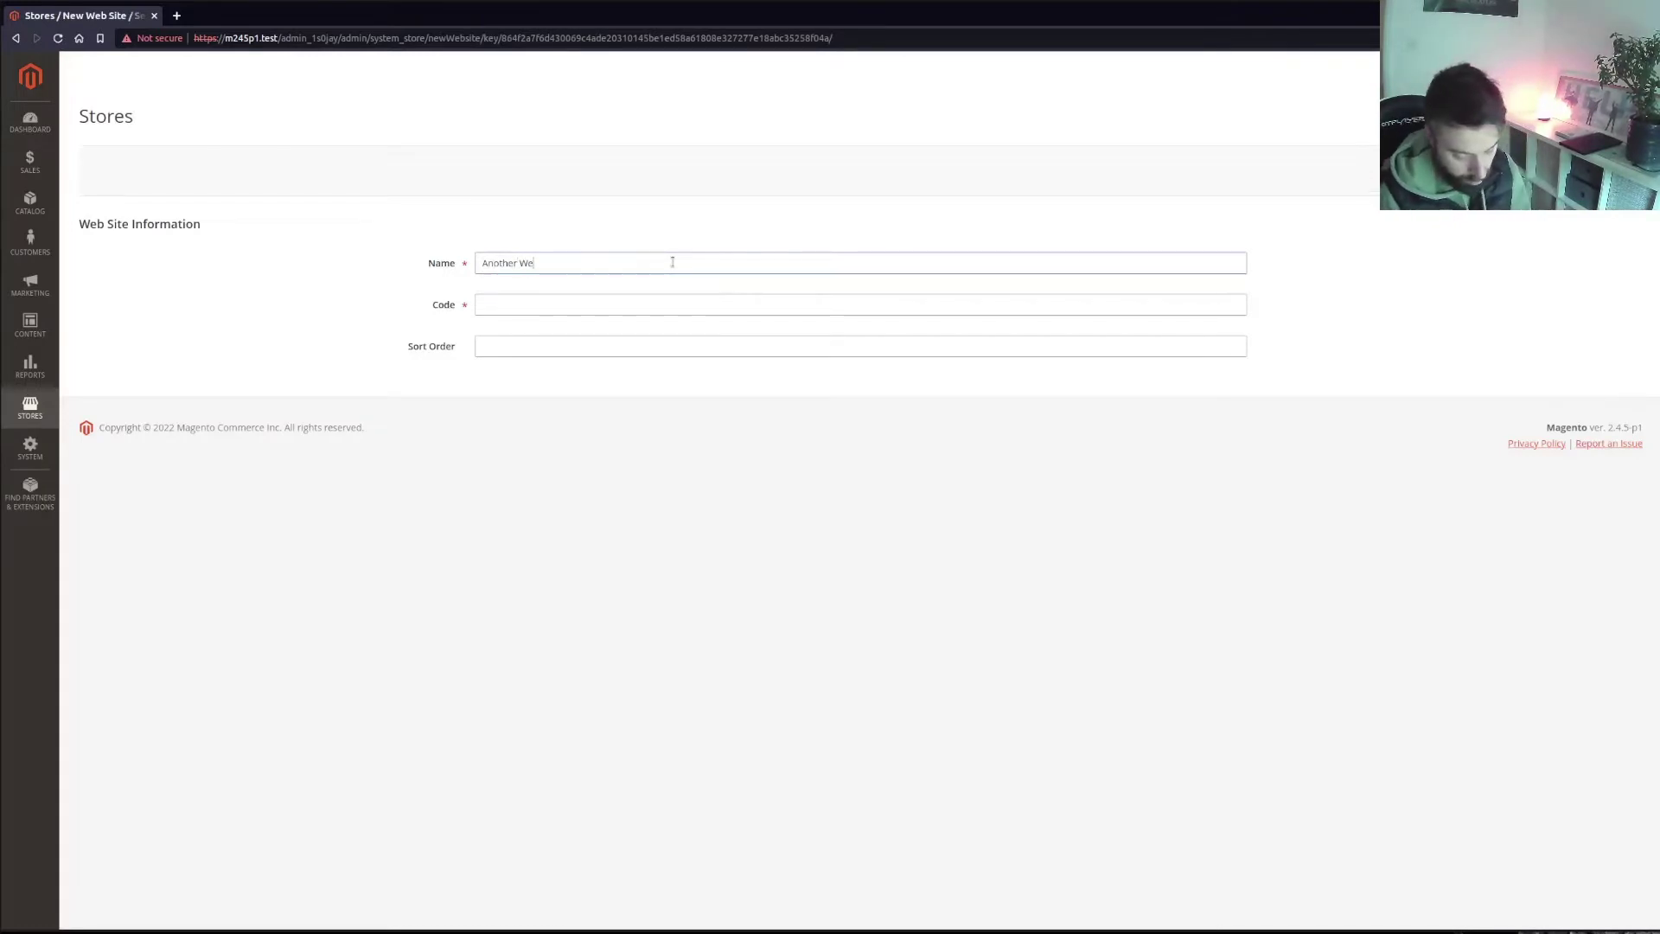
click(583, 298)
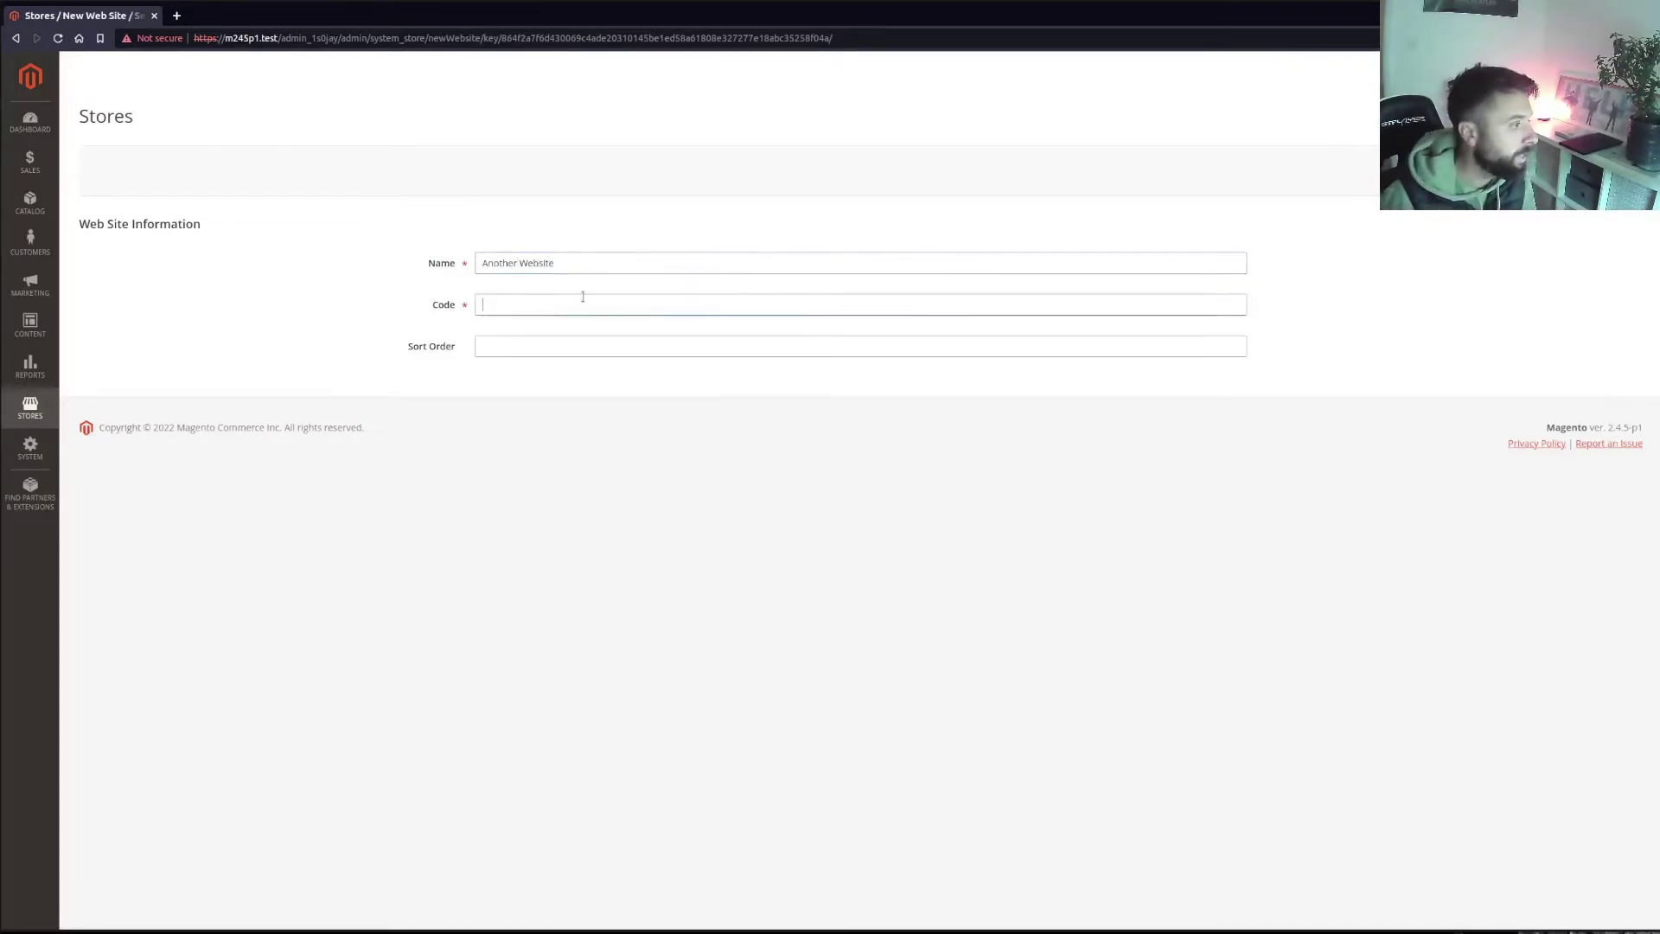
text(another)
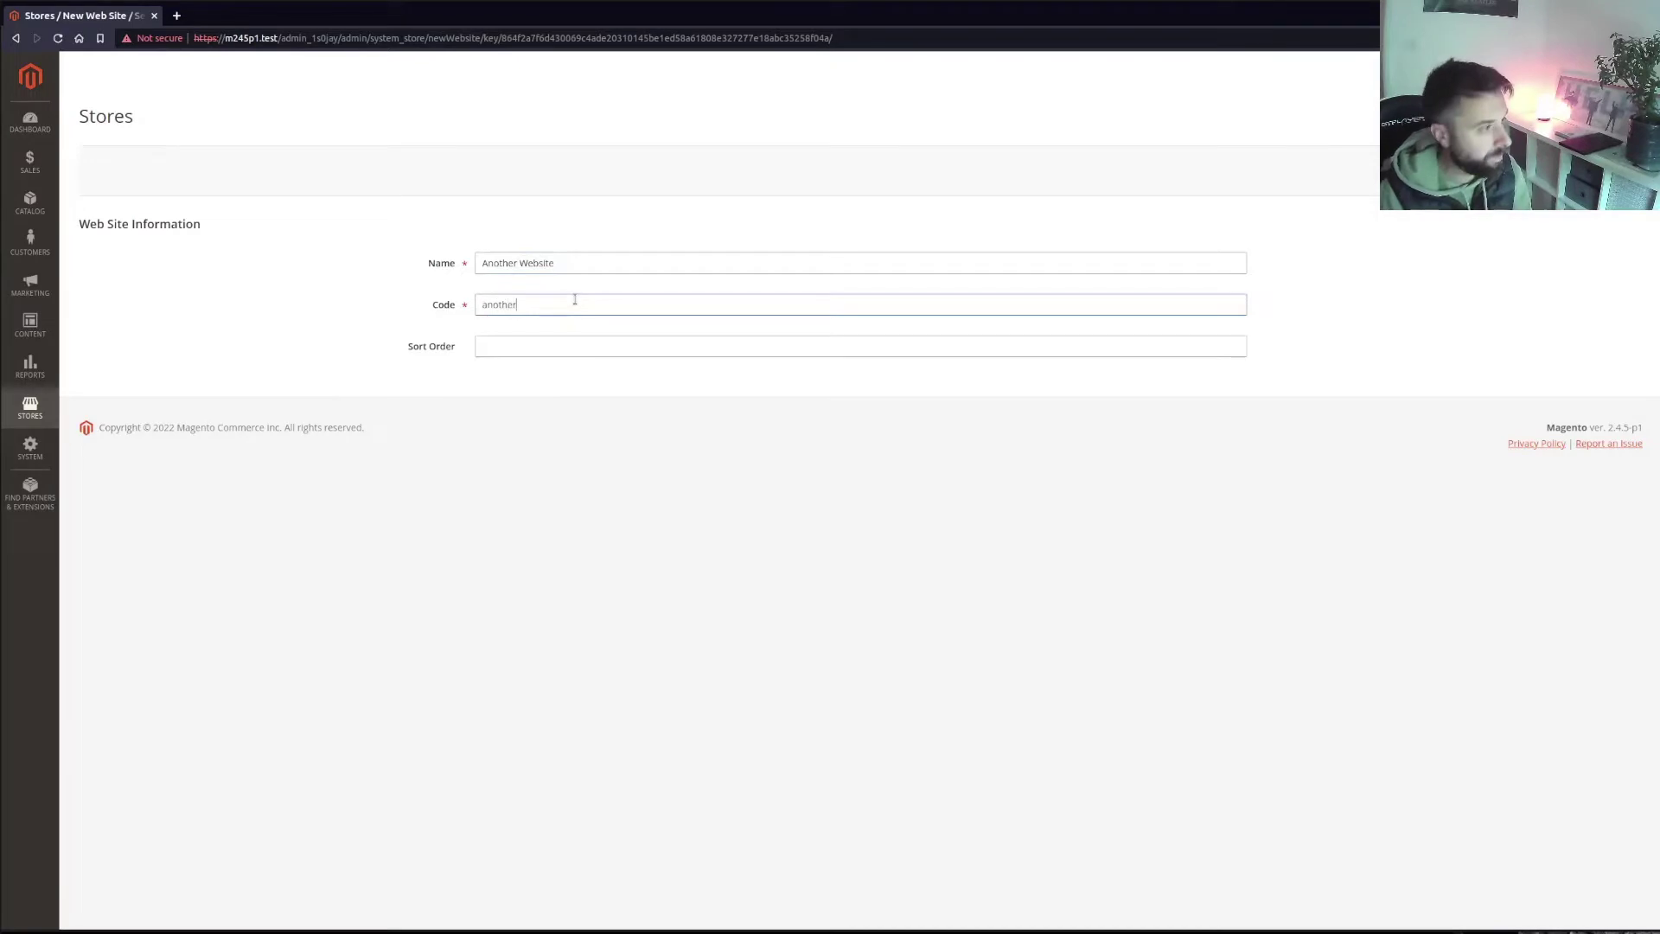
text(_webs)
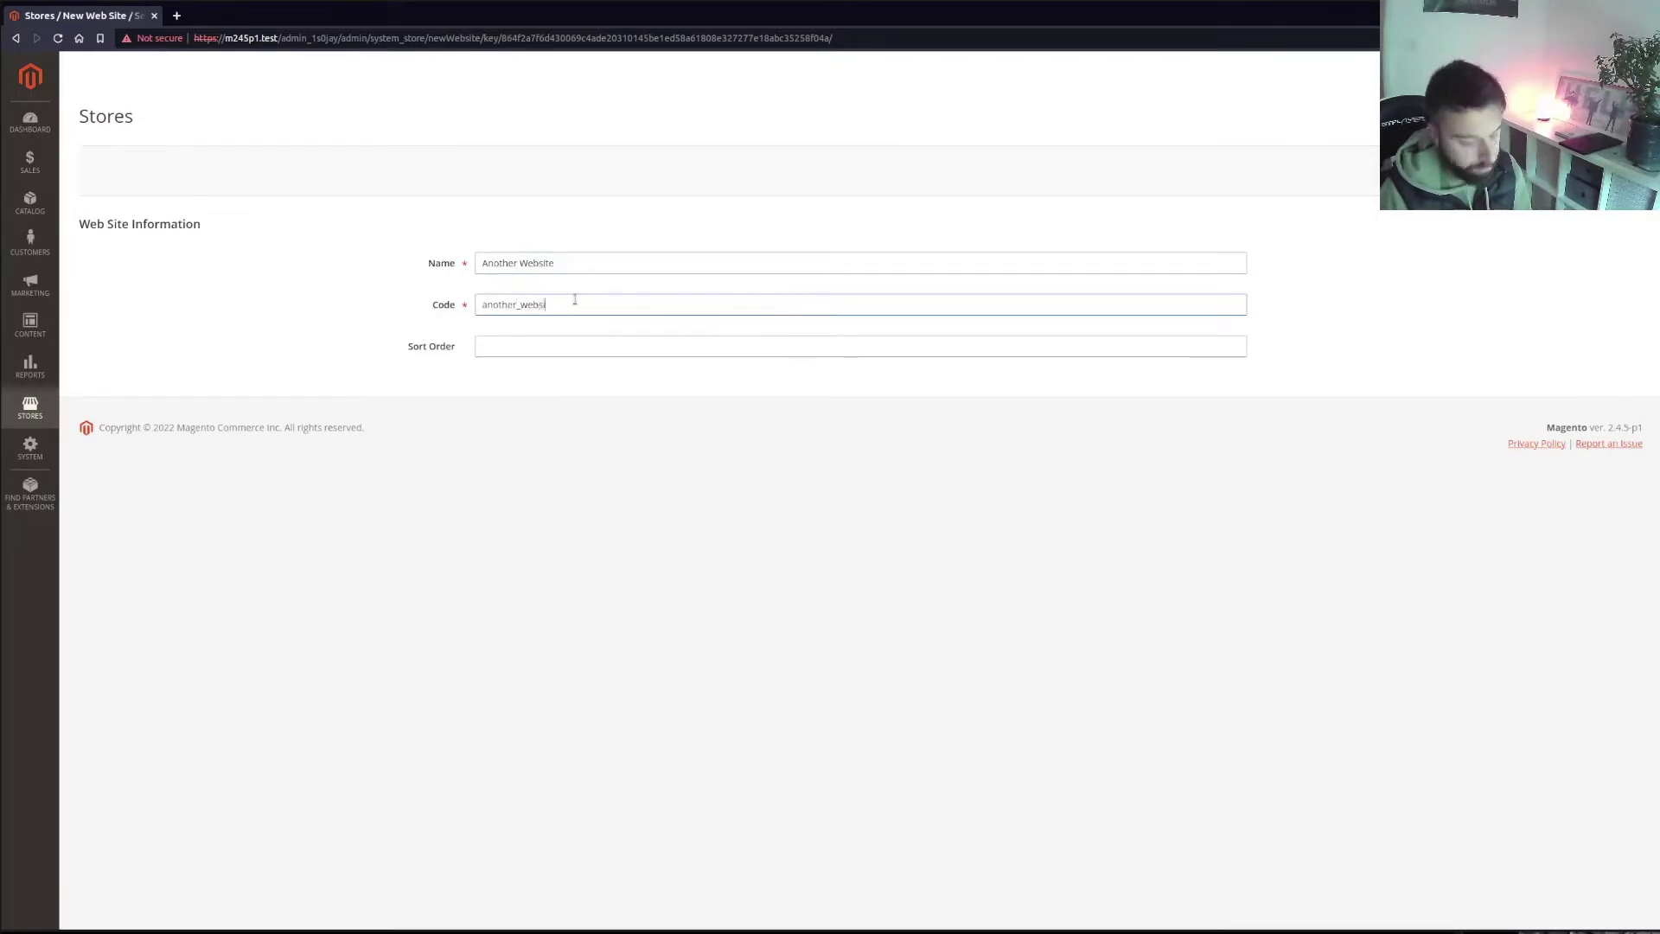
text(ite)
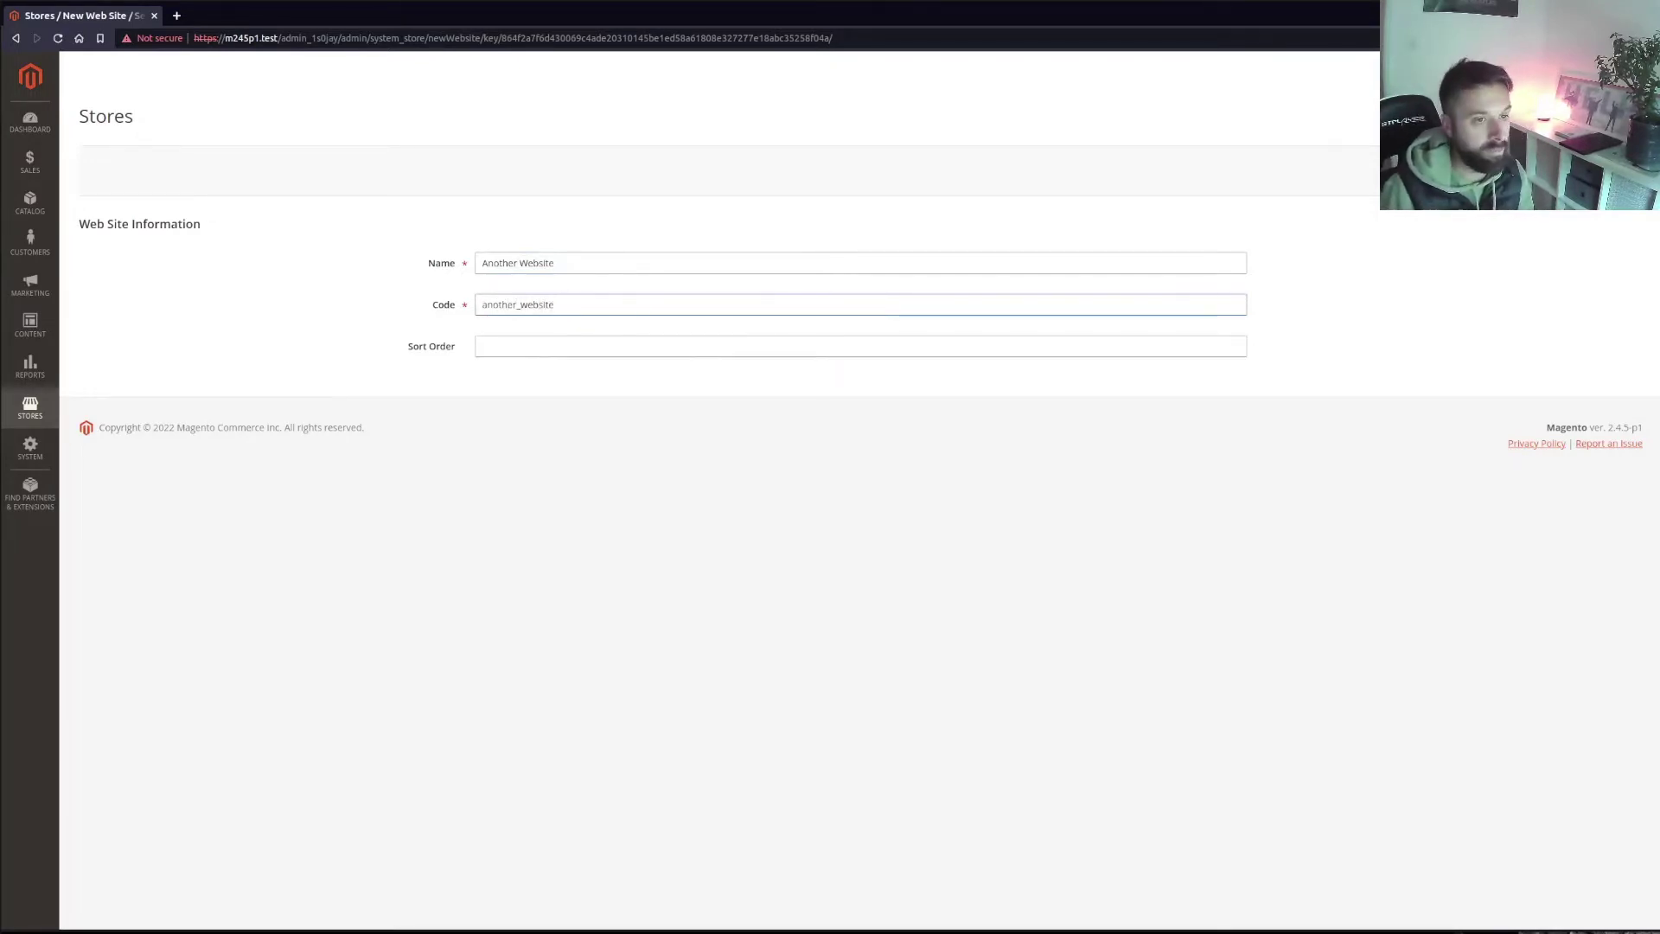
click(1591, 171)
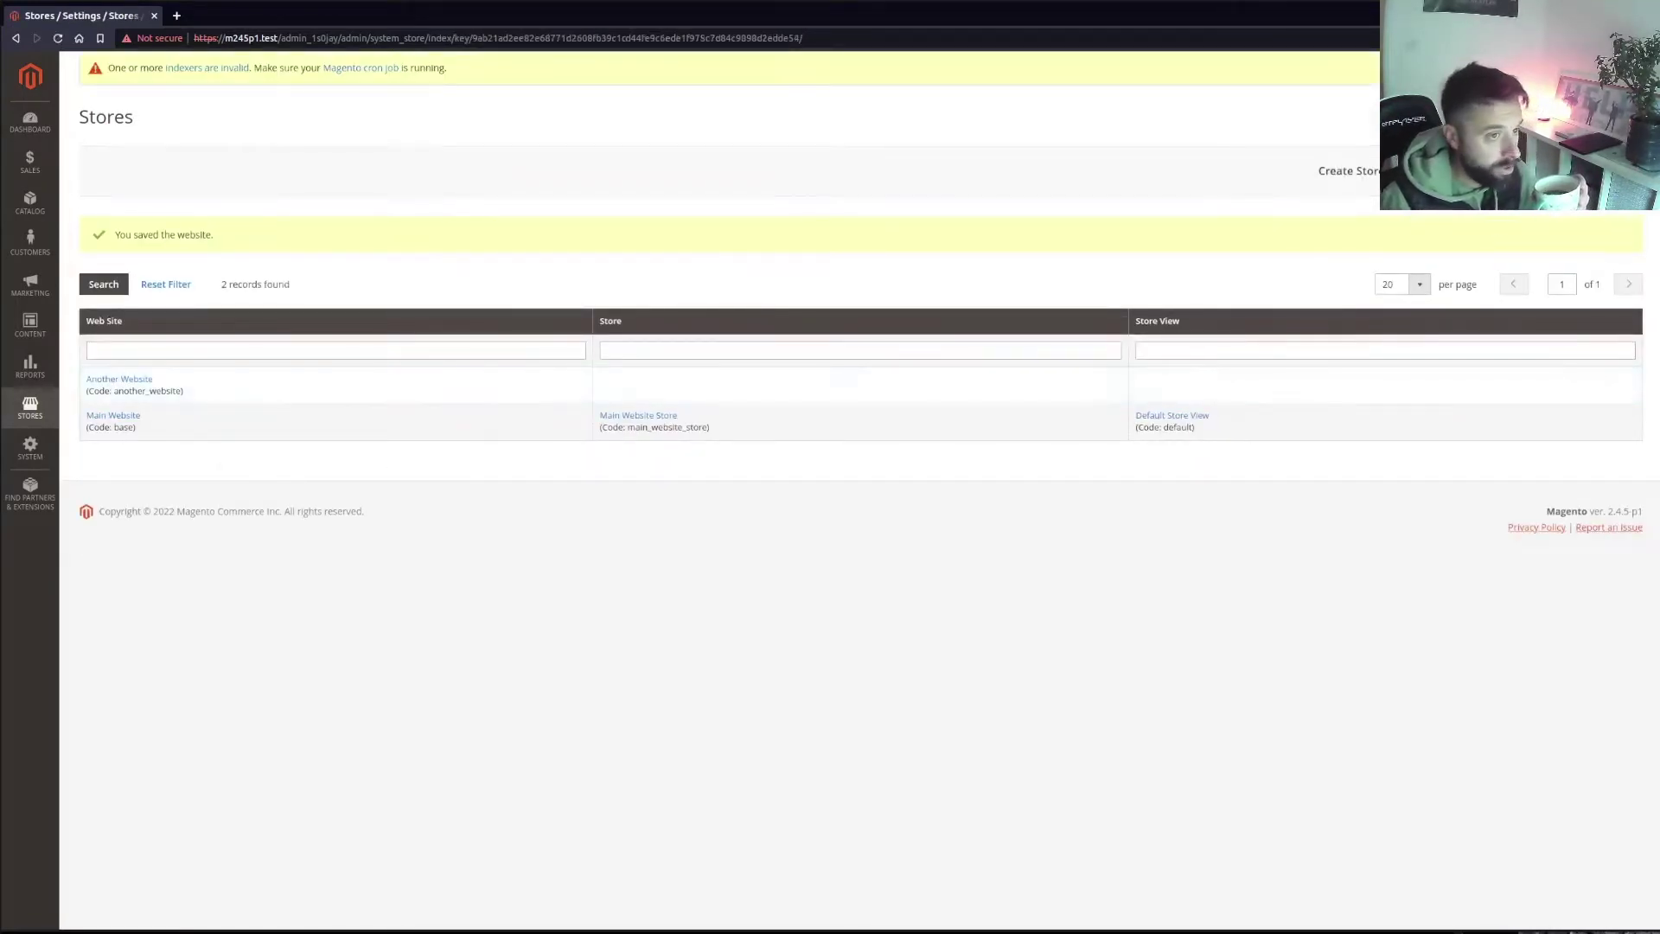
Create and save store 'Another Store' with code another_store and root category Default Category
click(1356, 170)
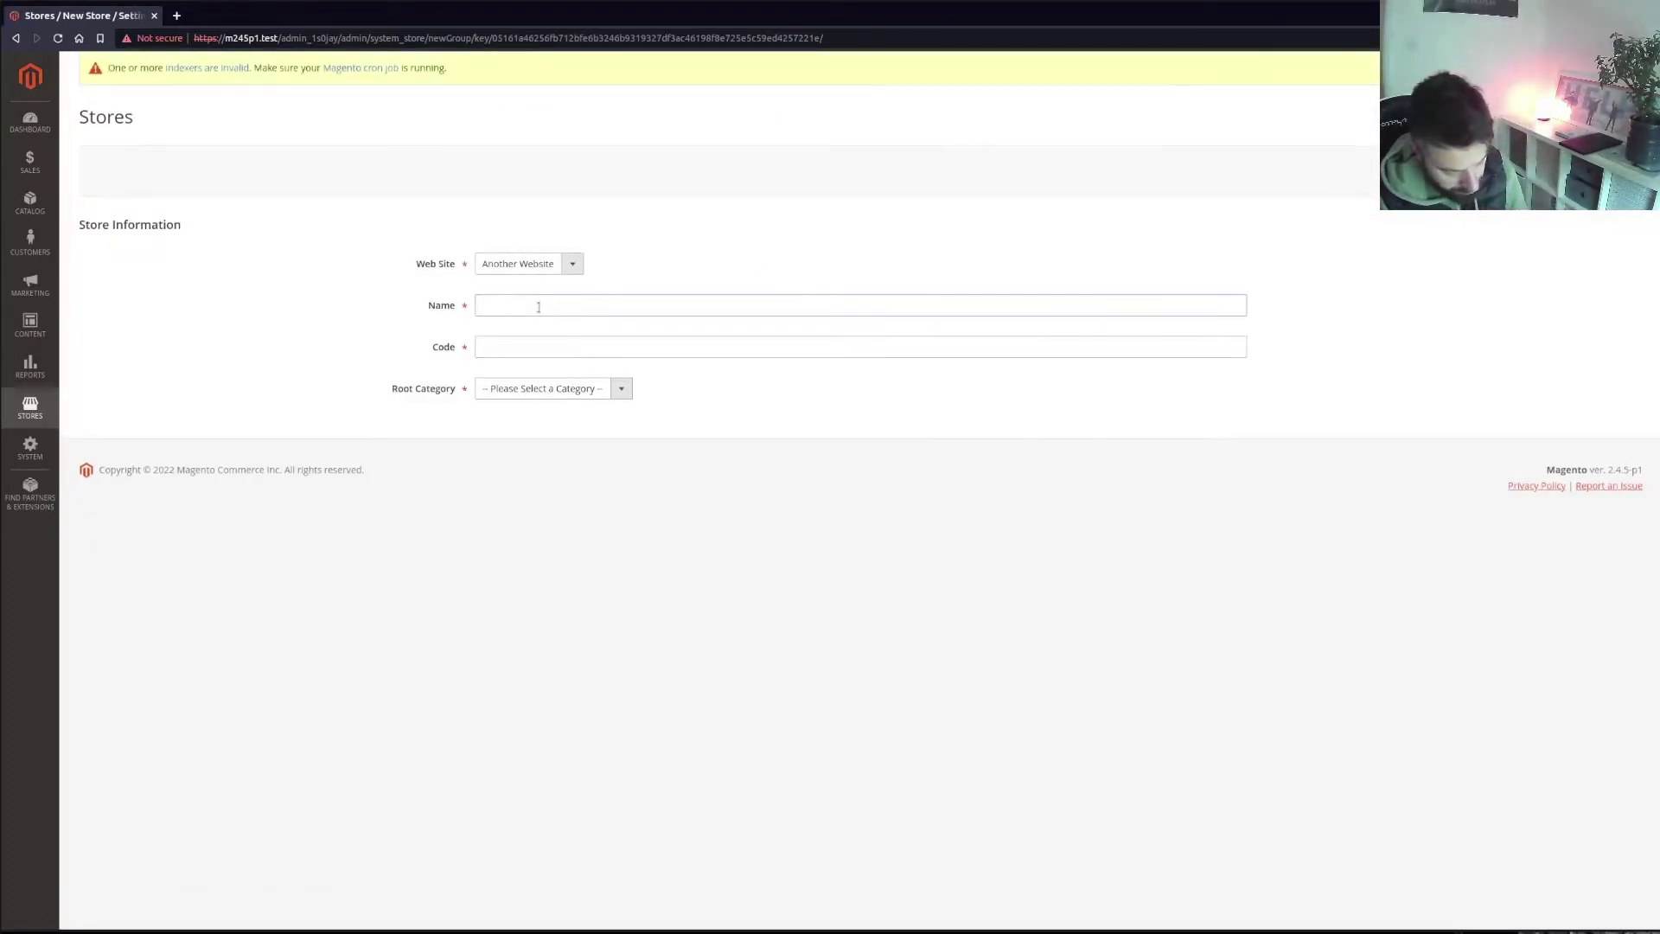
click(538, 307)
text(Another Store)
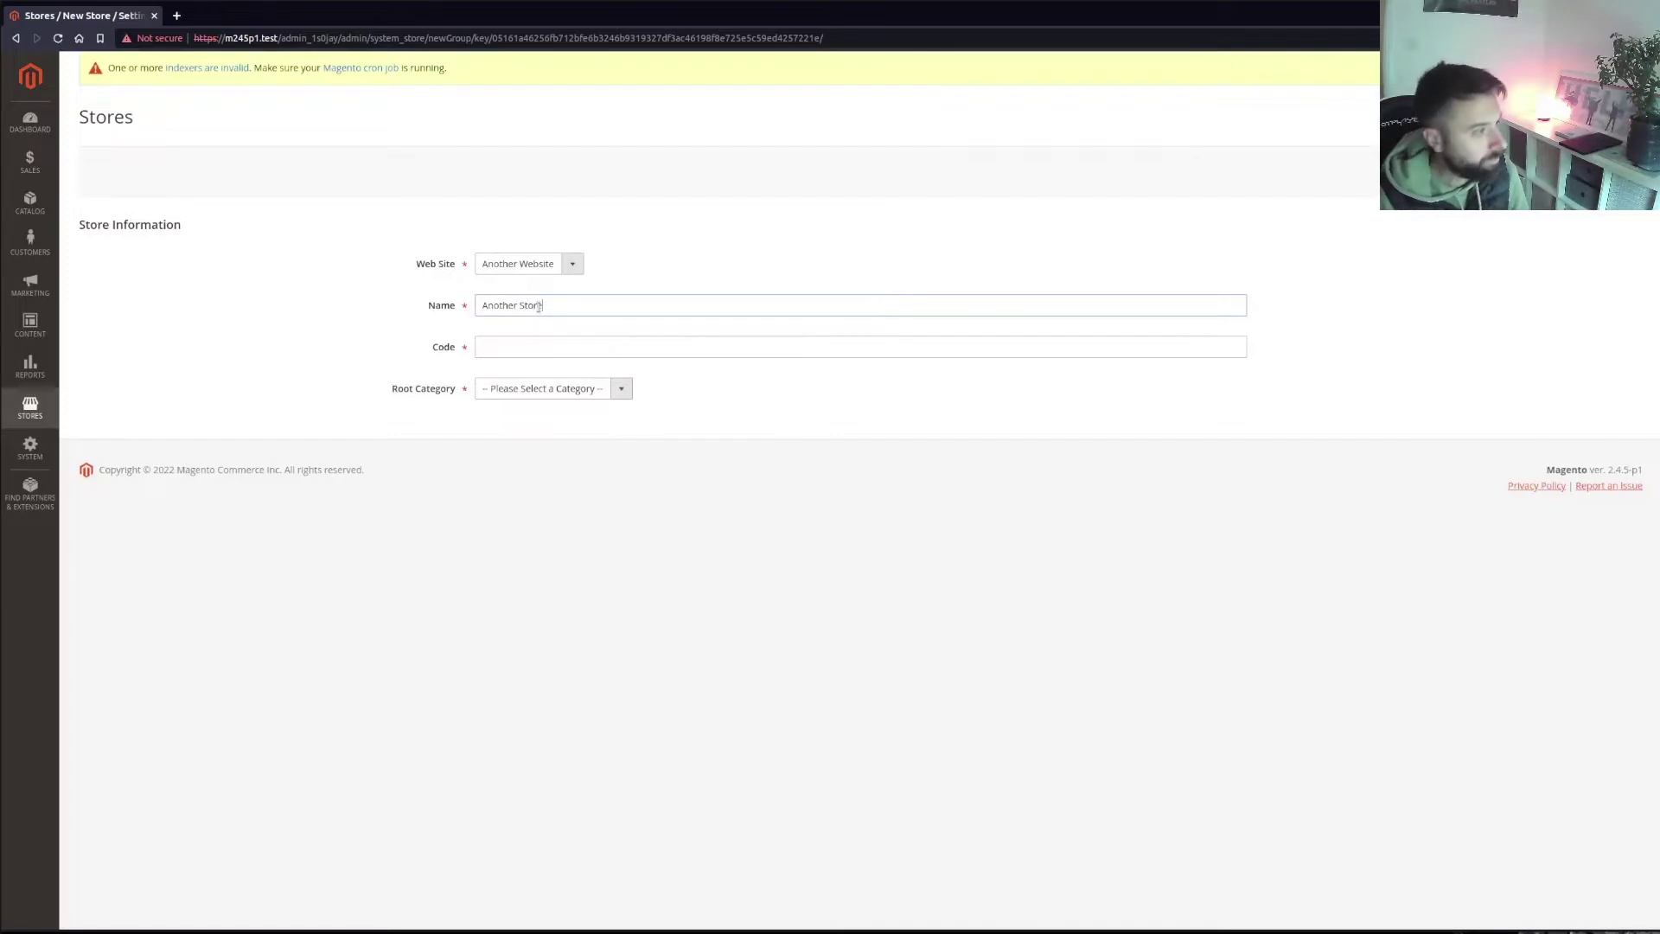
click(606, 350)
text(a)
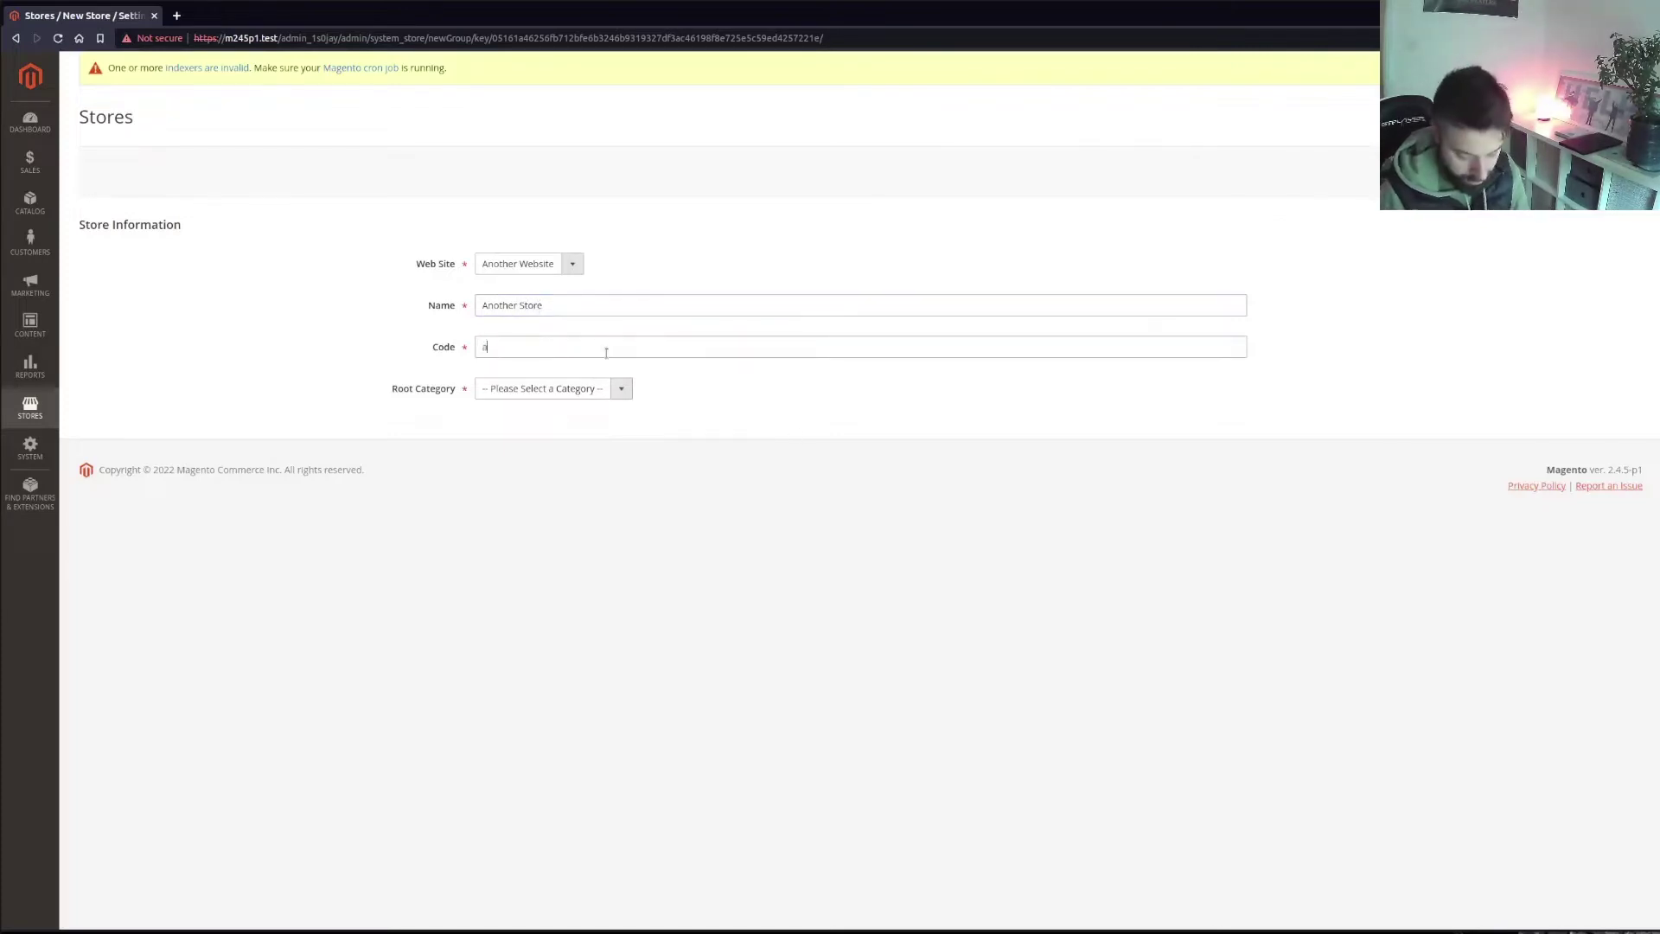
text(nother_s)
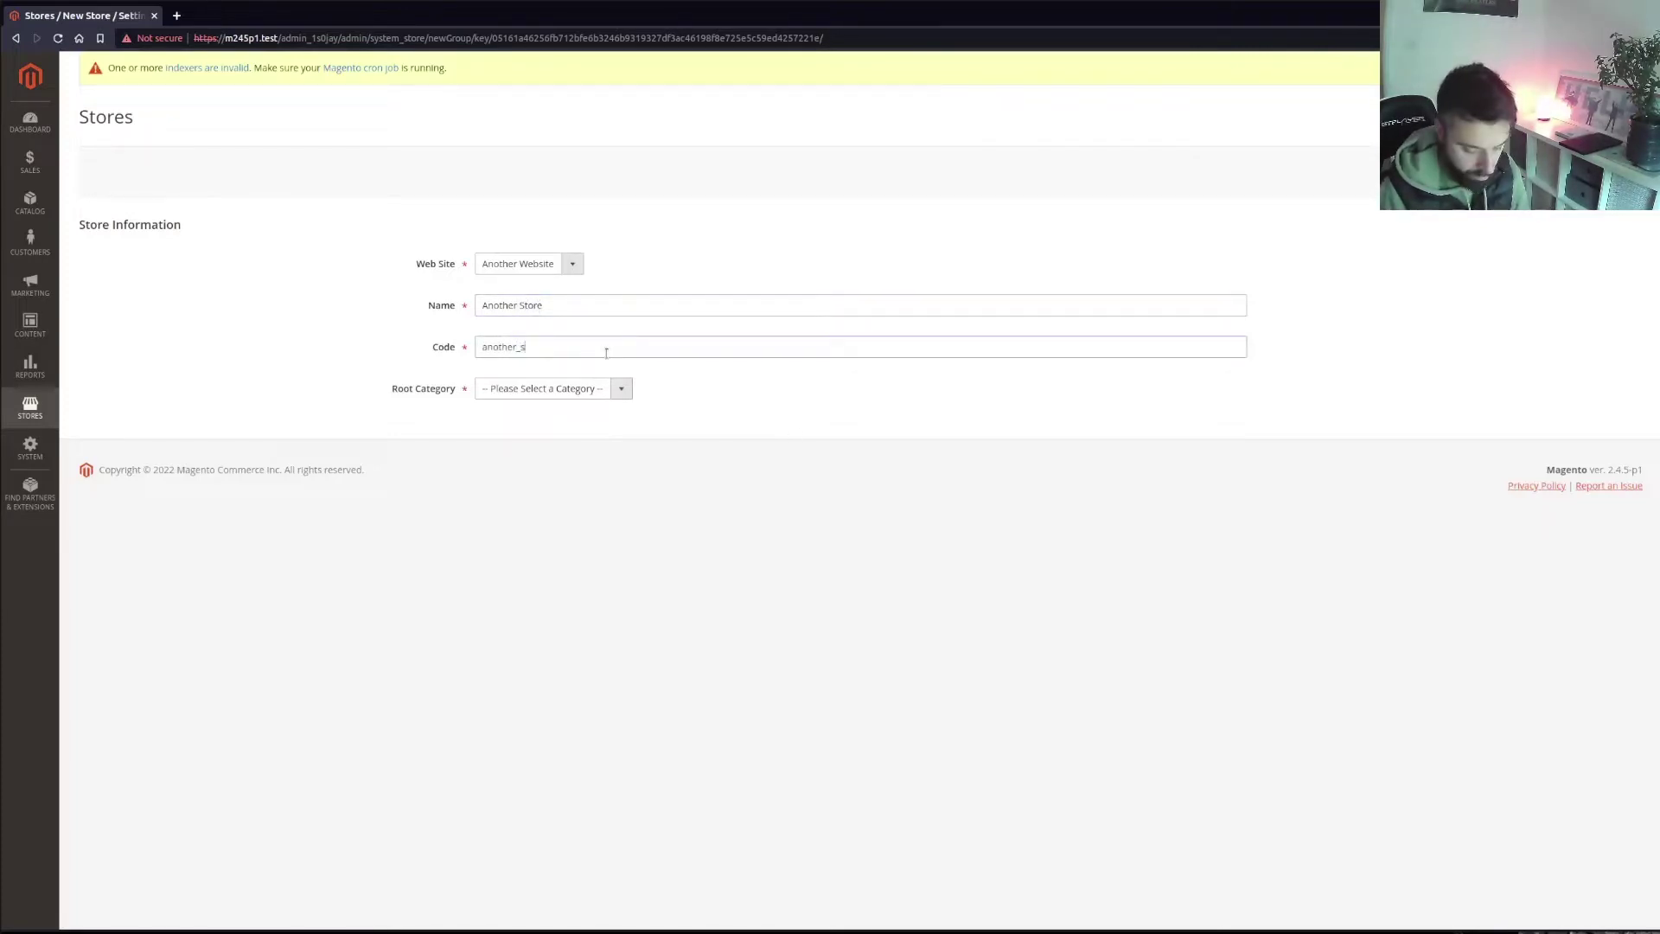
text(tore)
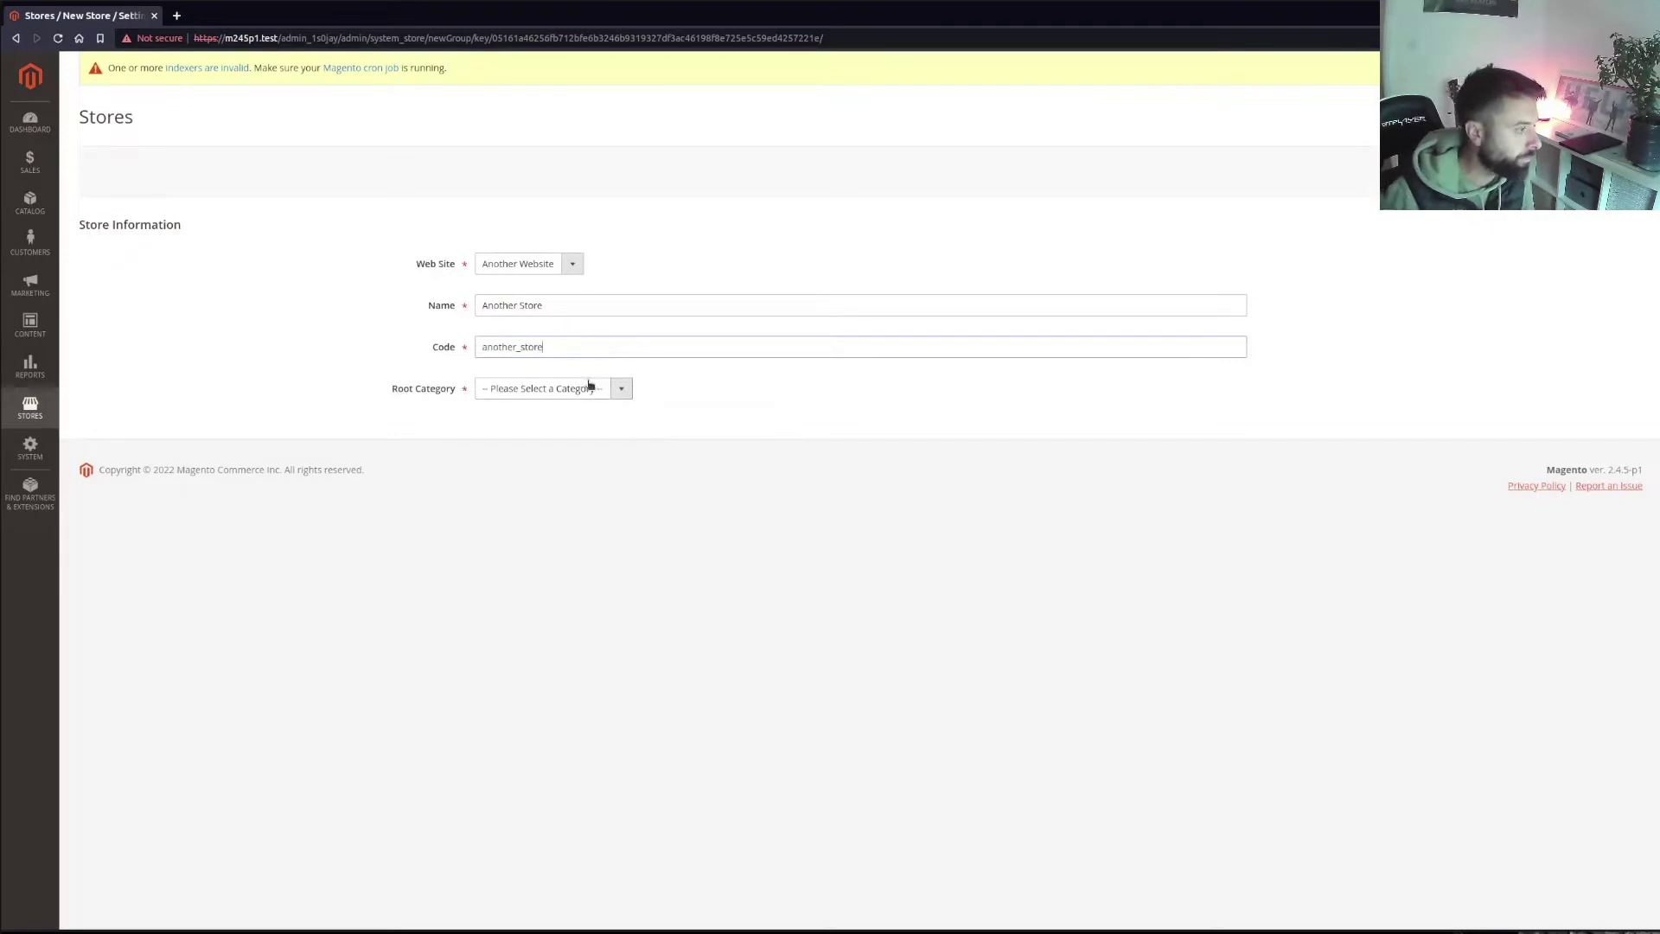
click(584, 388)
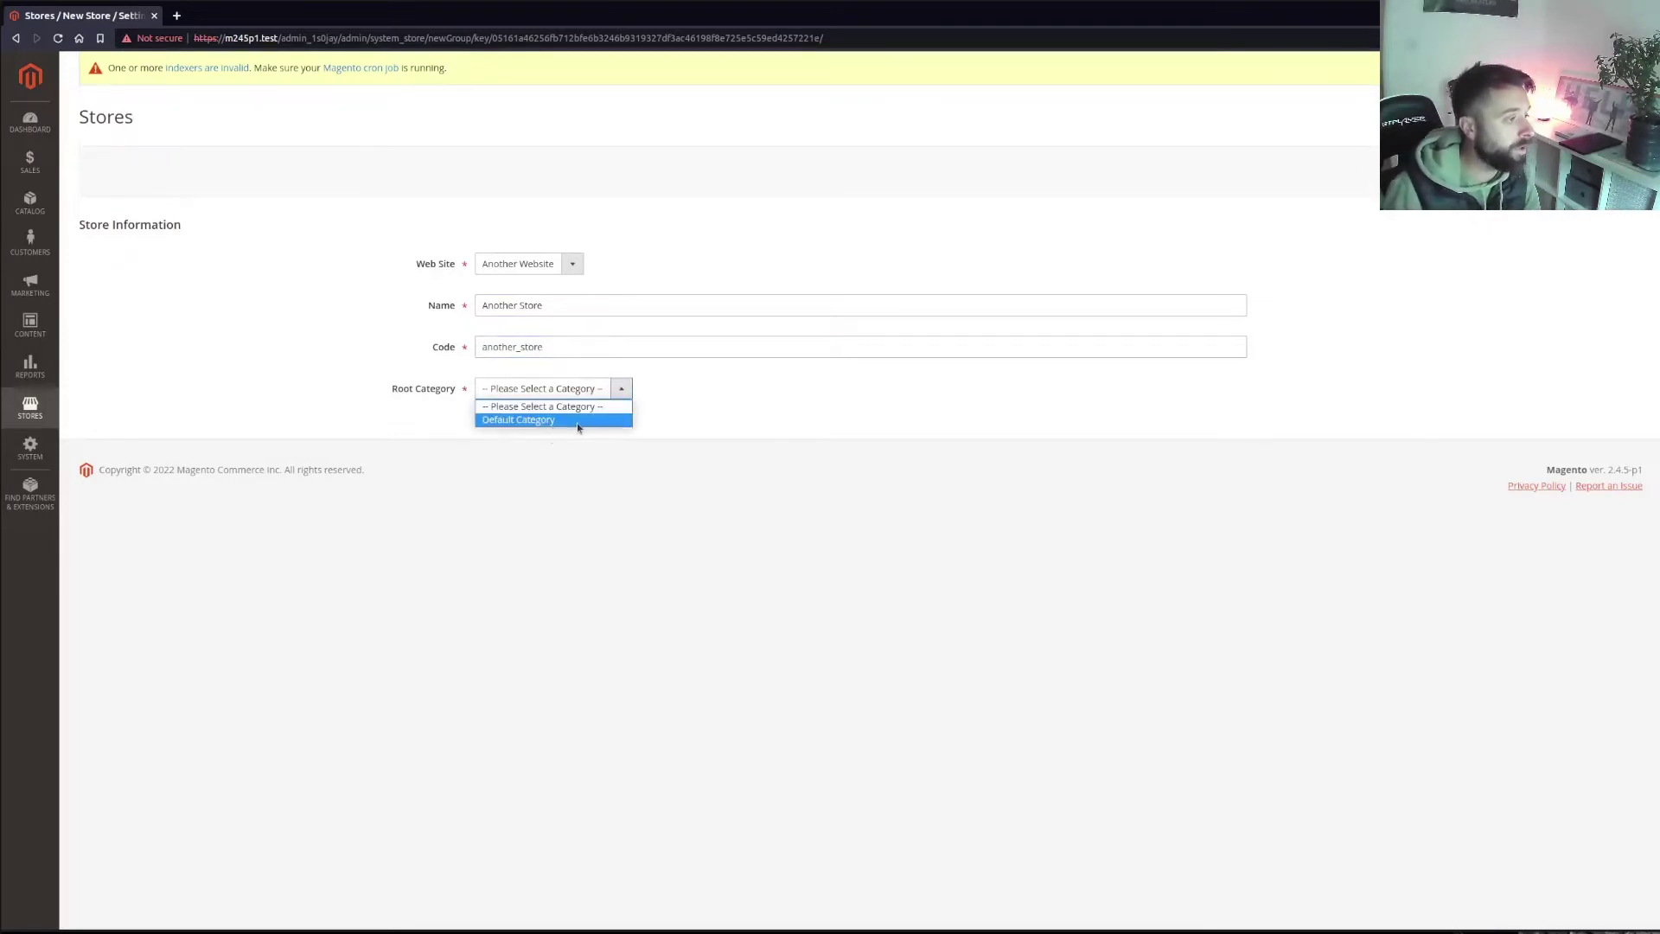
click(577, 421)
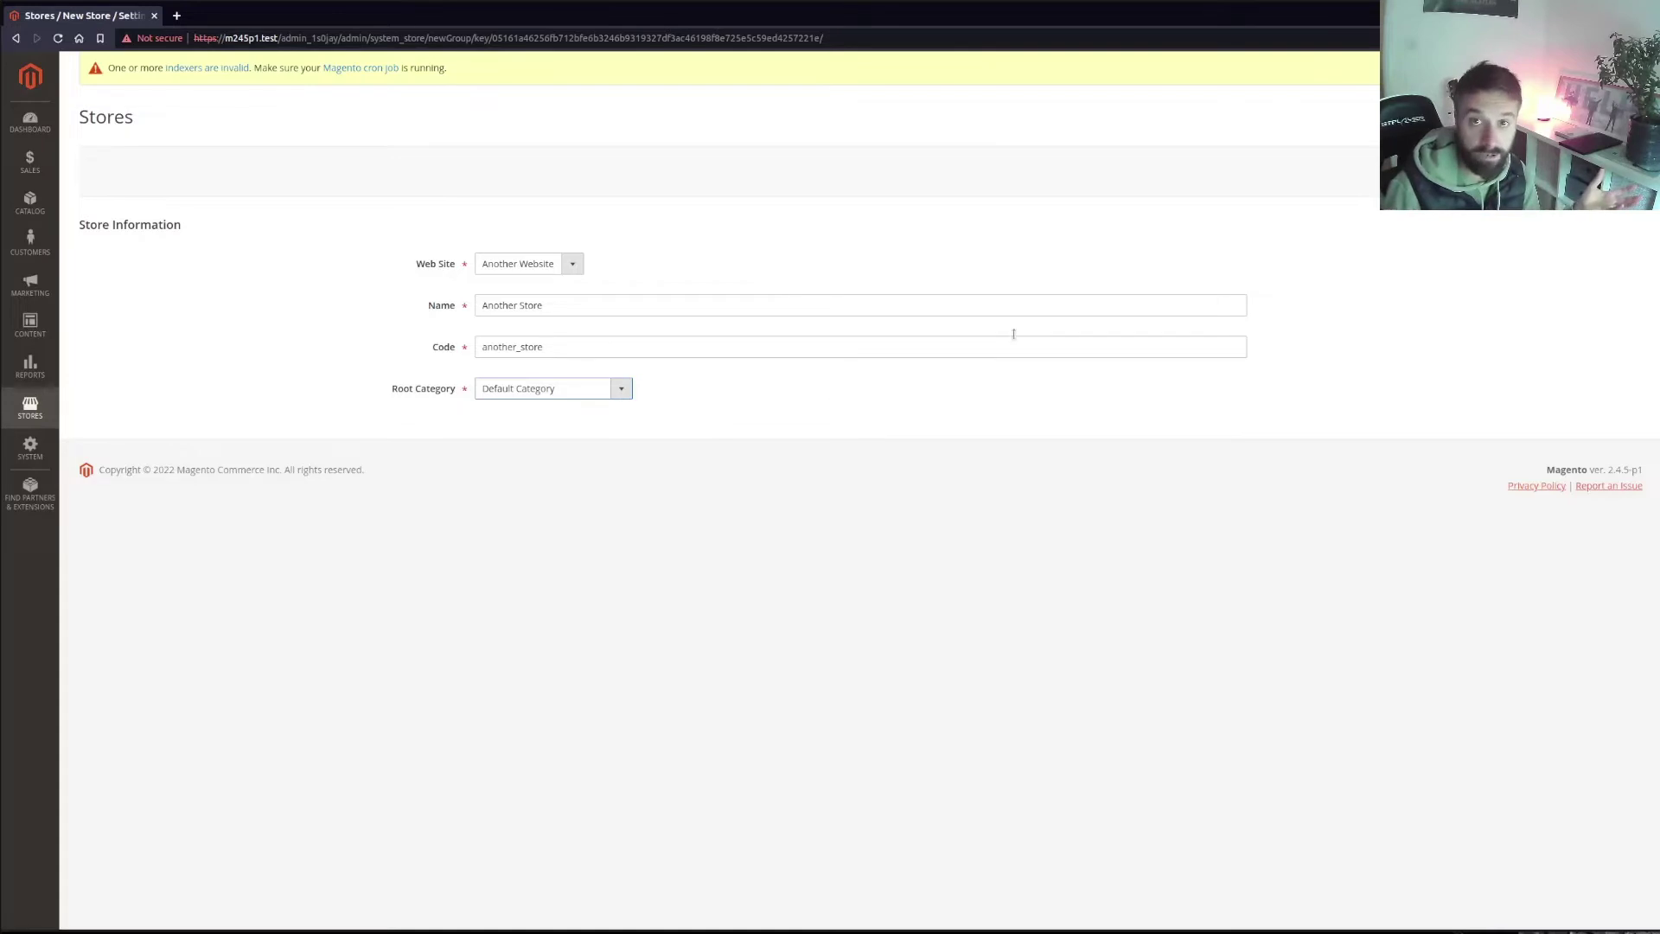
click(523, 395)
click(524, 419)
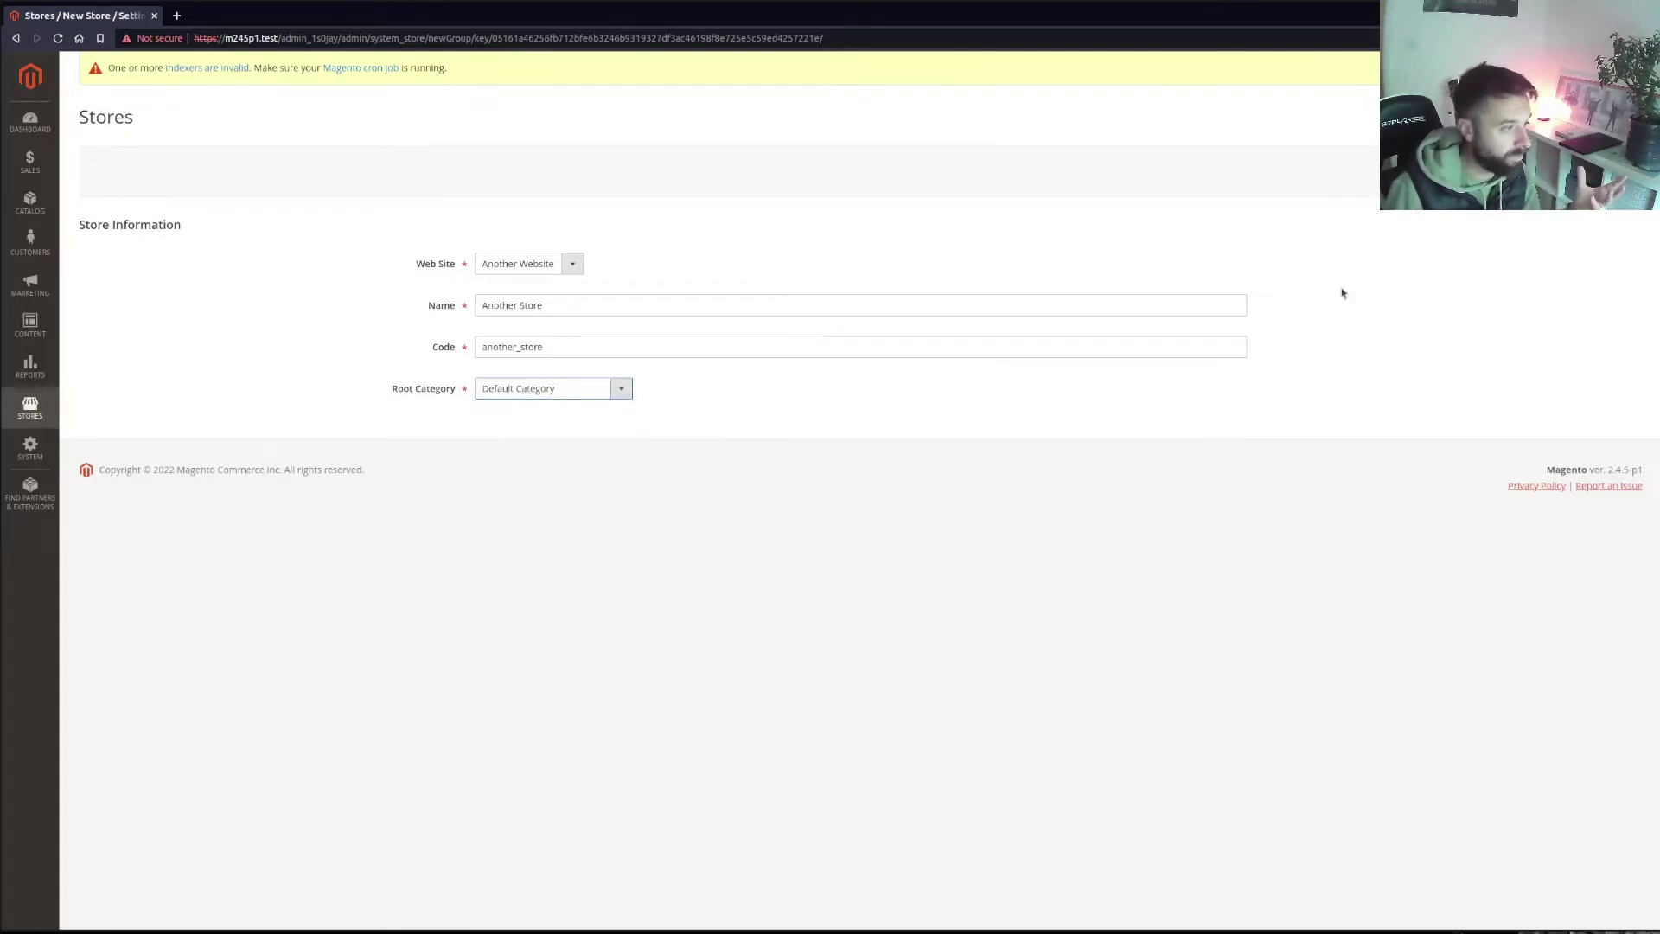
key(F5)
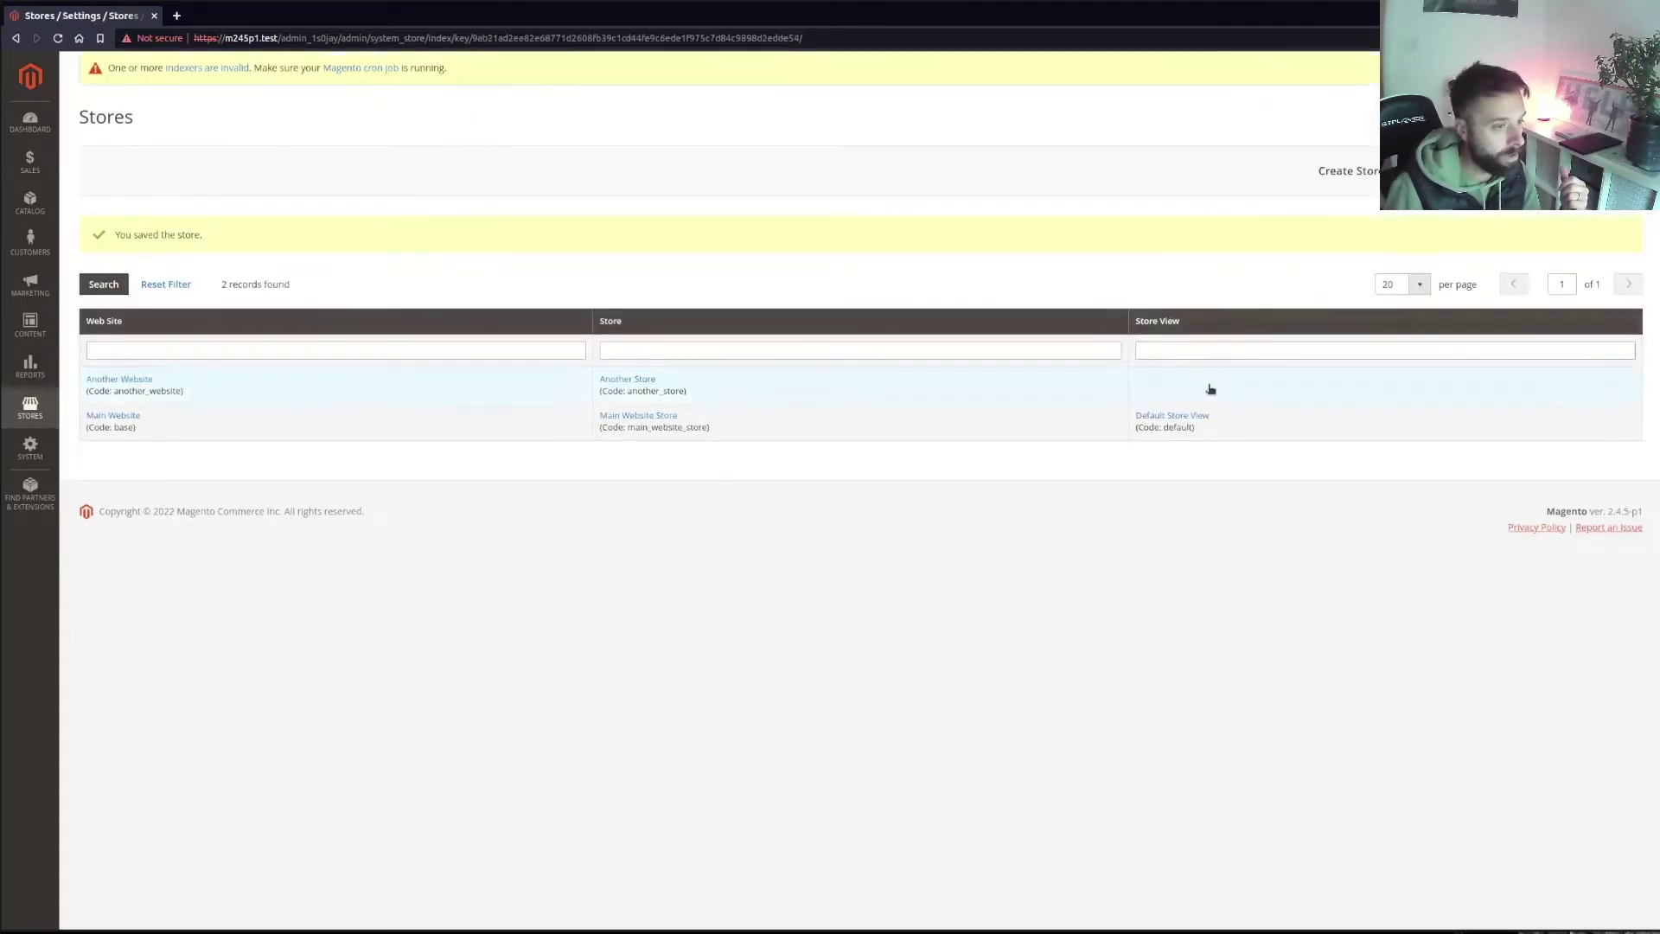
Start a new store view and assign it to Another Store as its parent store
click(1370, 179)
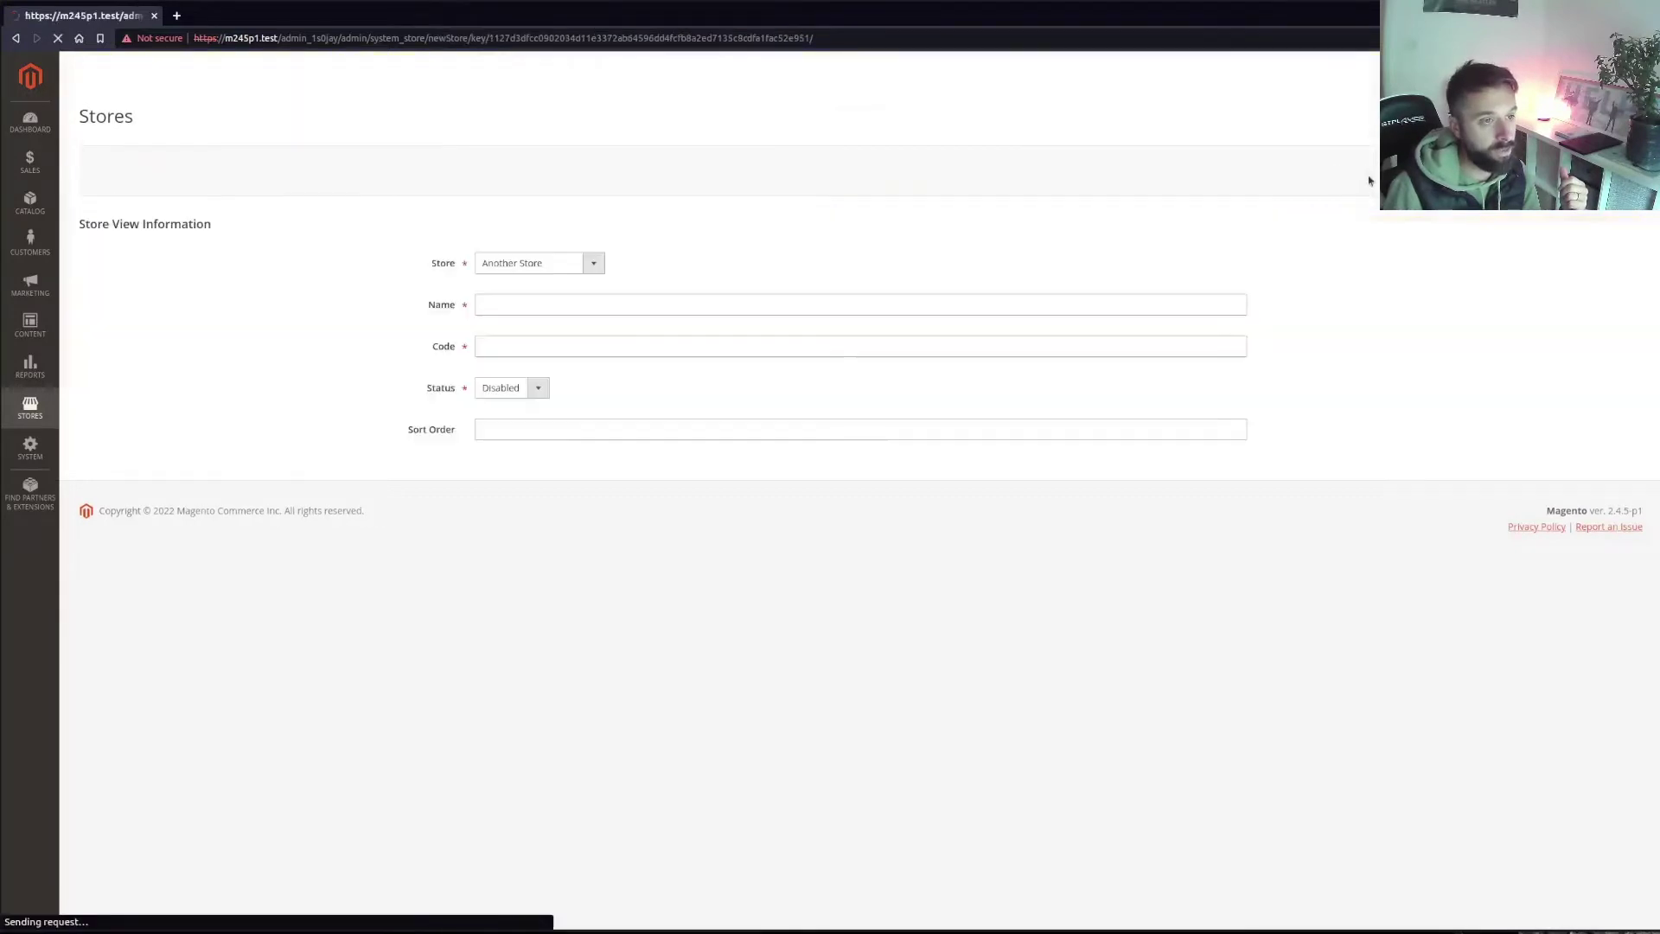
click(560, 266)
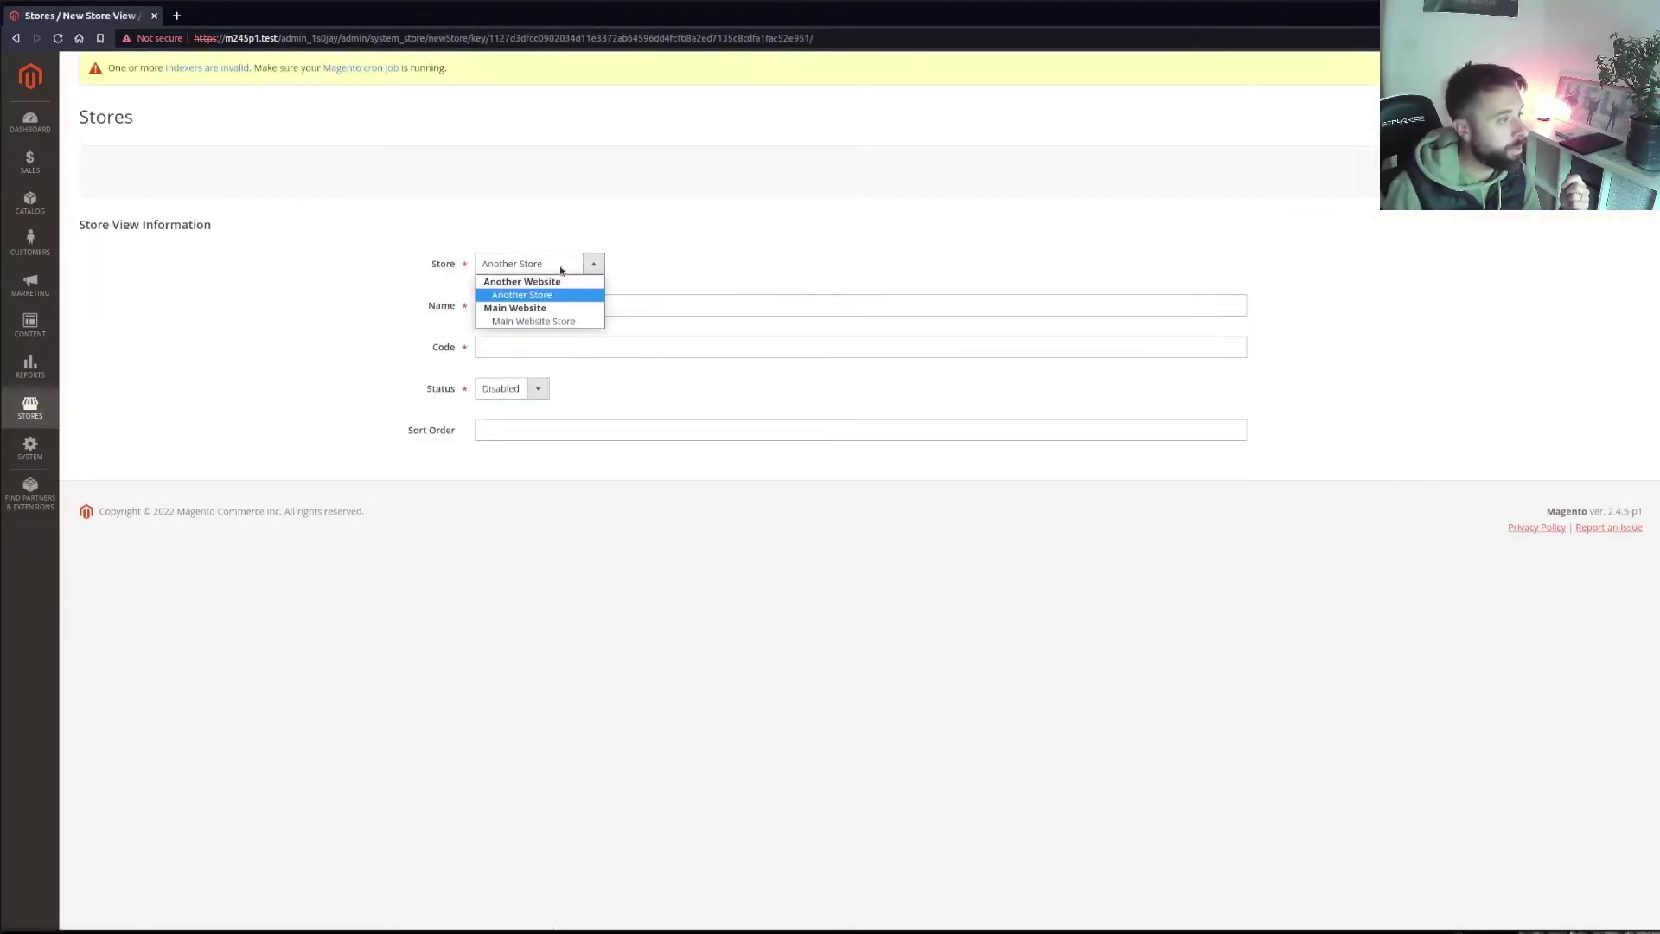
click(549, 301)
click(539, 267)
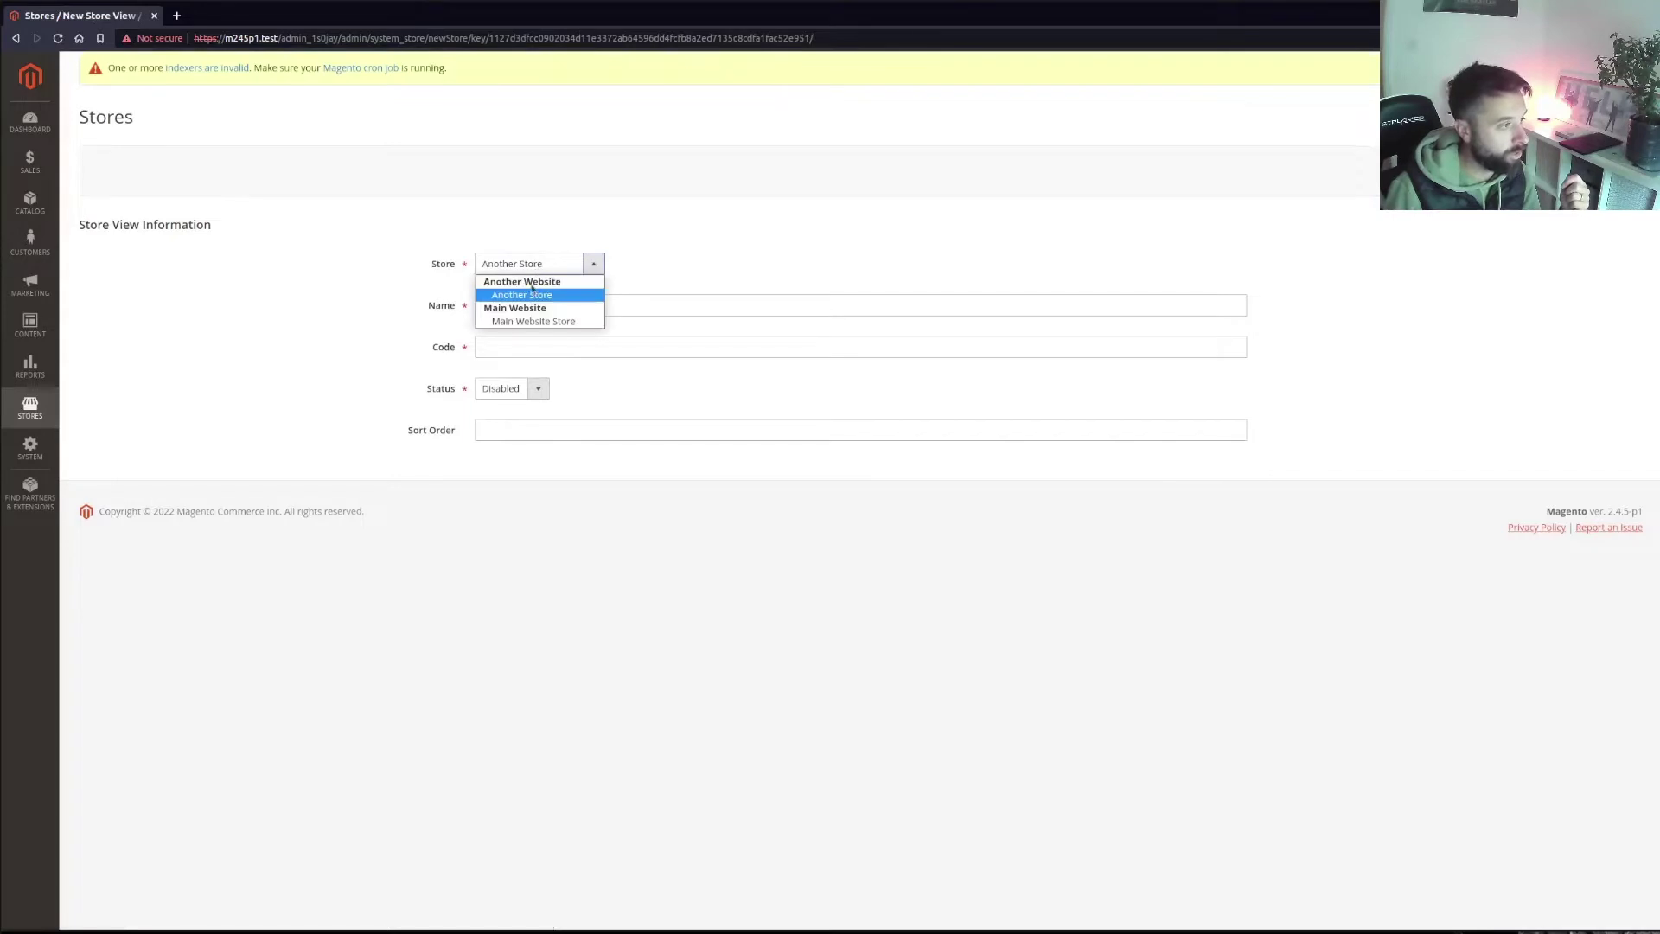
click(553, 295)
click(544, 268)
click(548, 295)
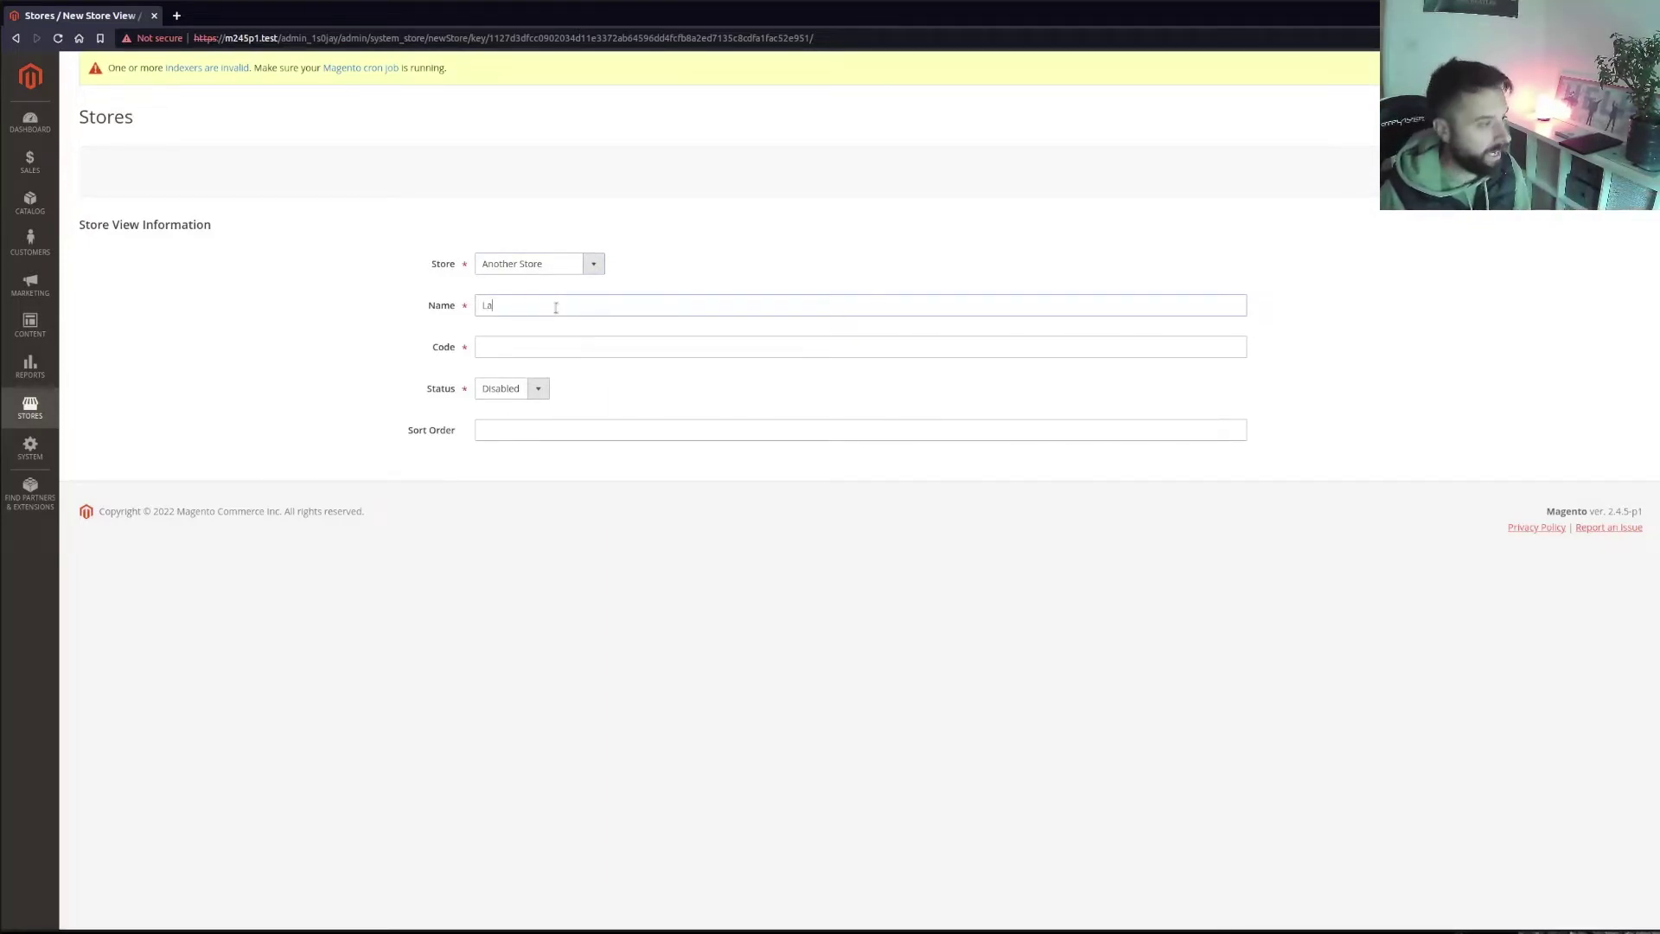
text(German)
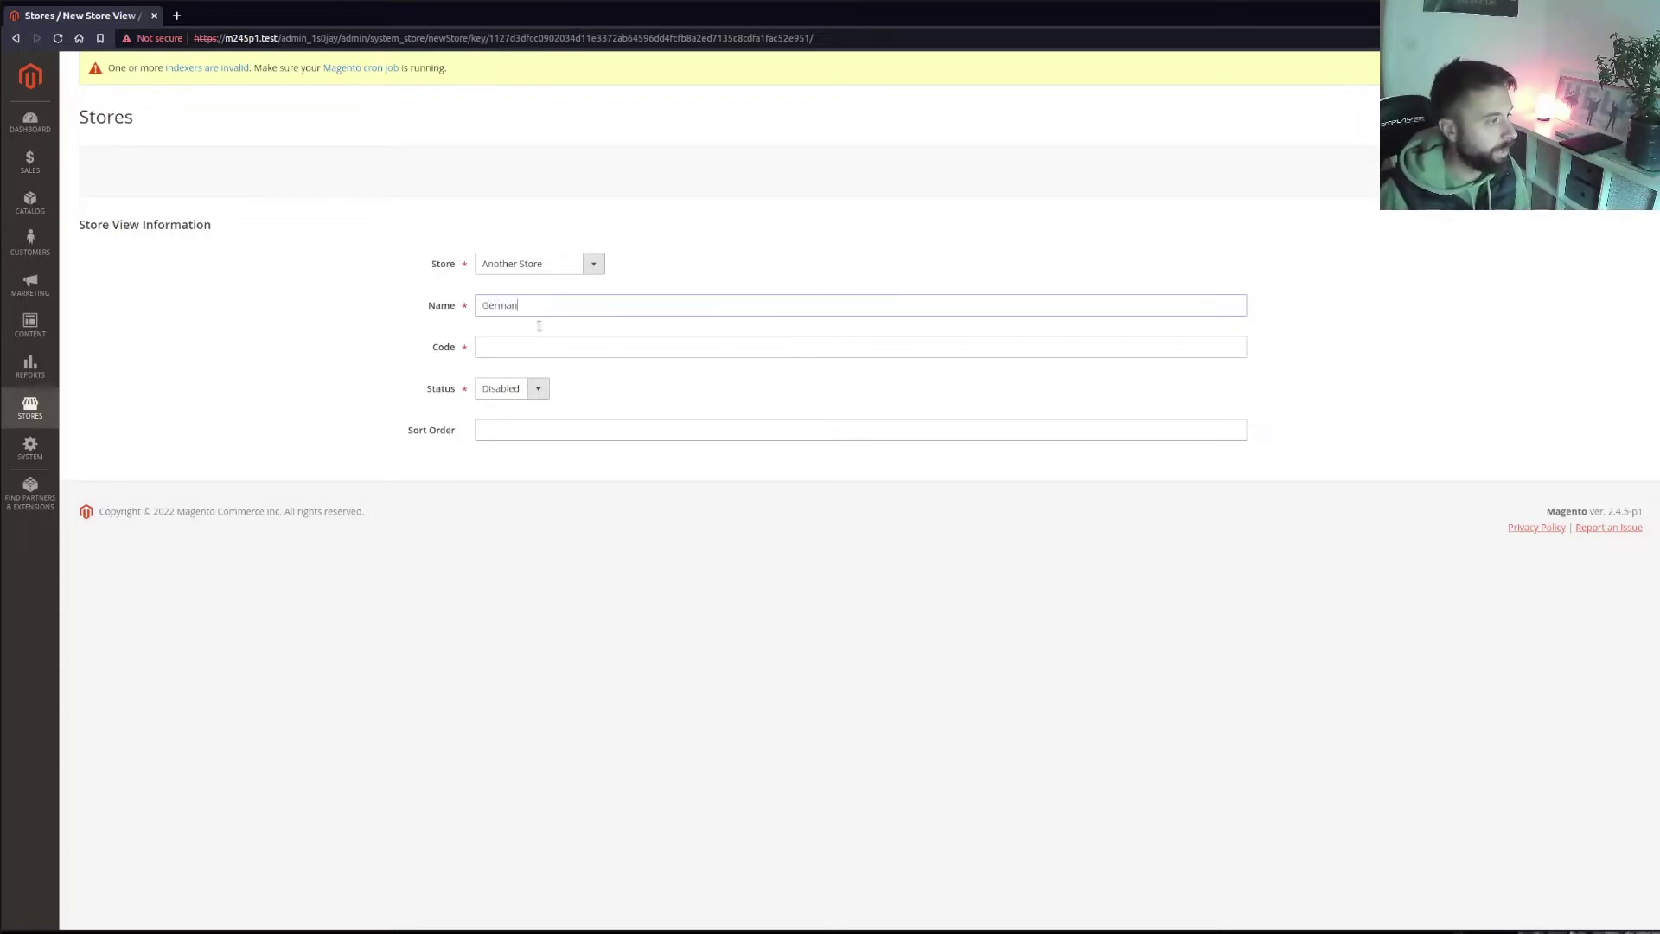
click(550, 266)
click(527, 316)
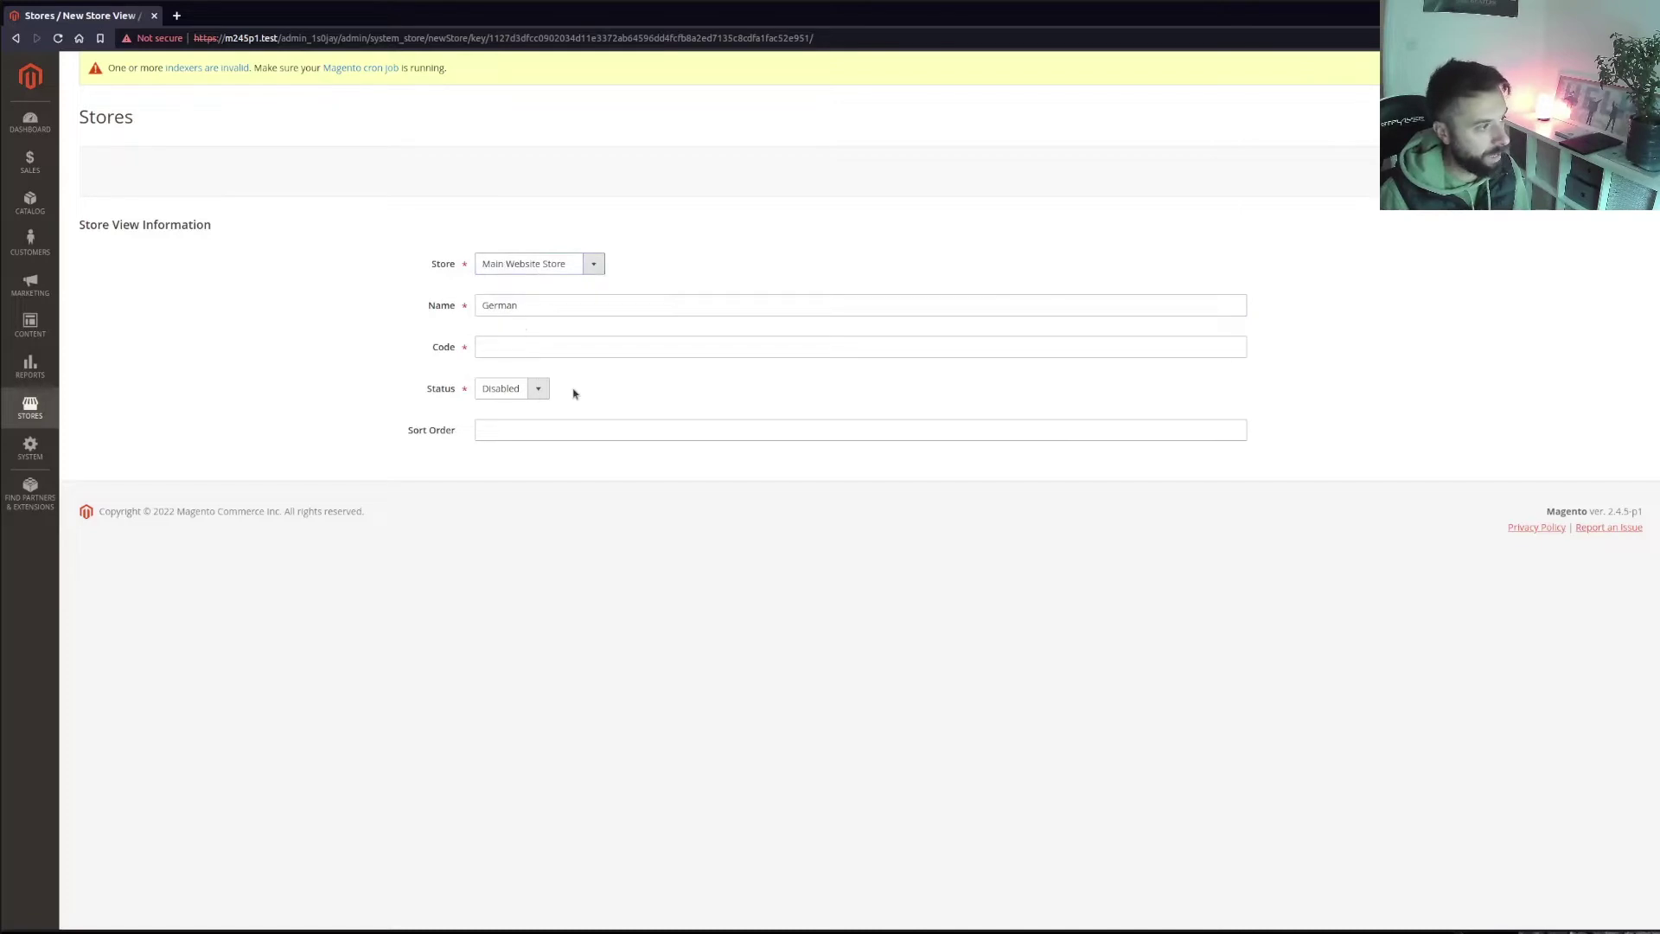
click(588, 269)
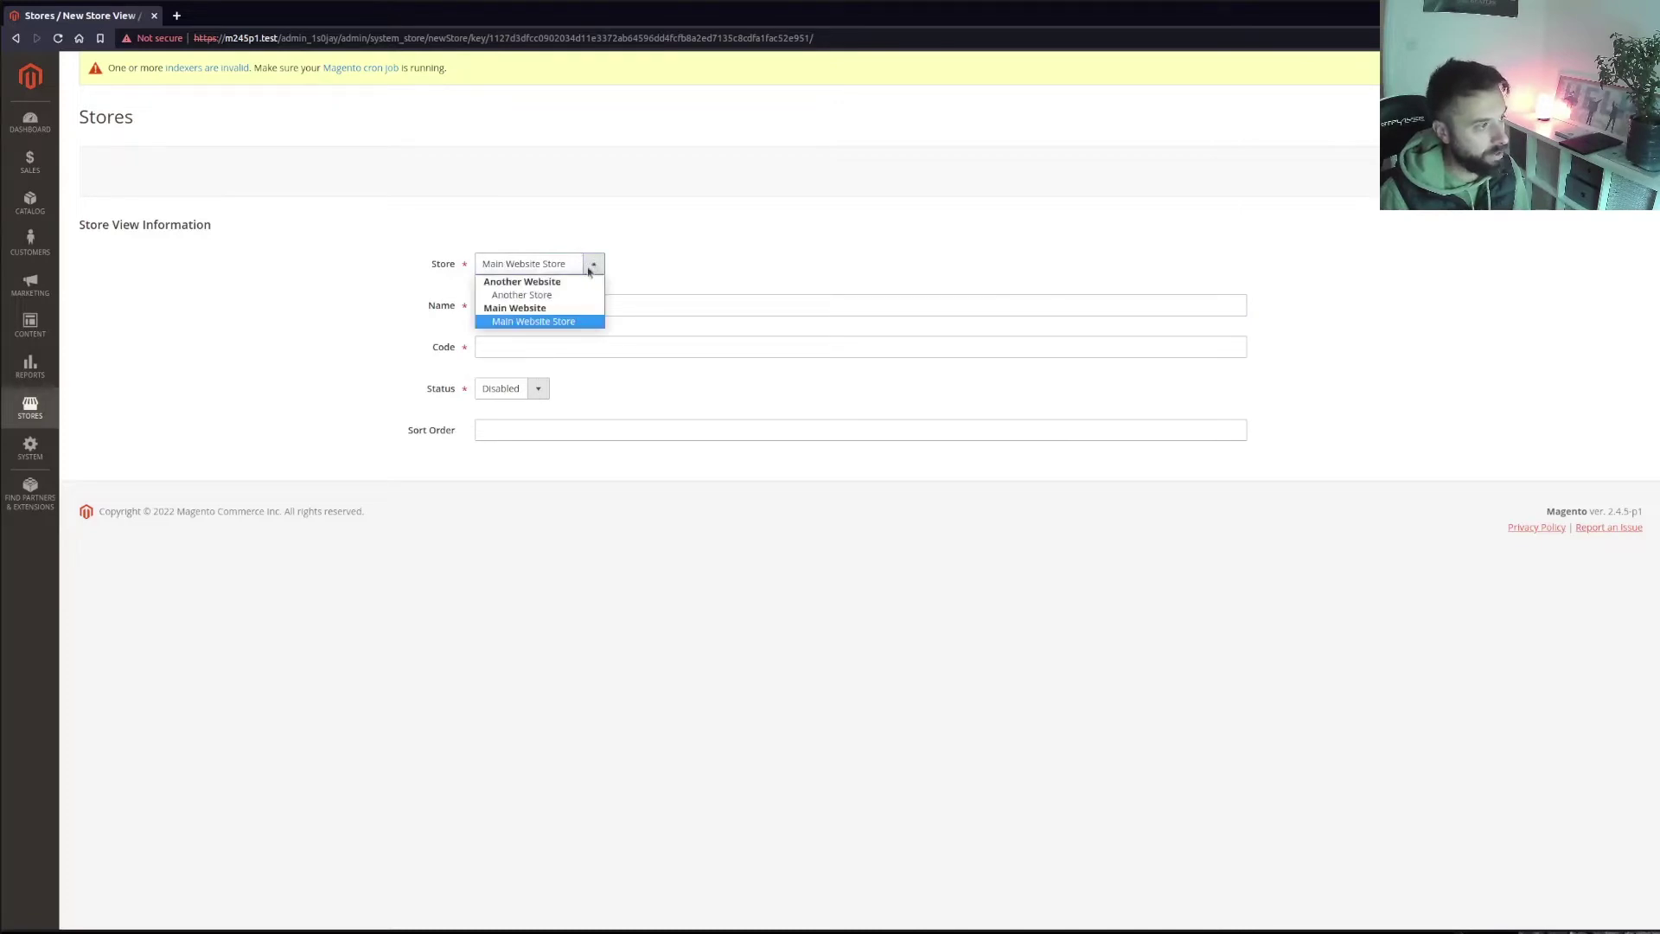
click(536, 294)
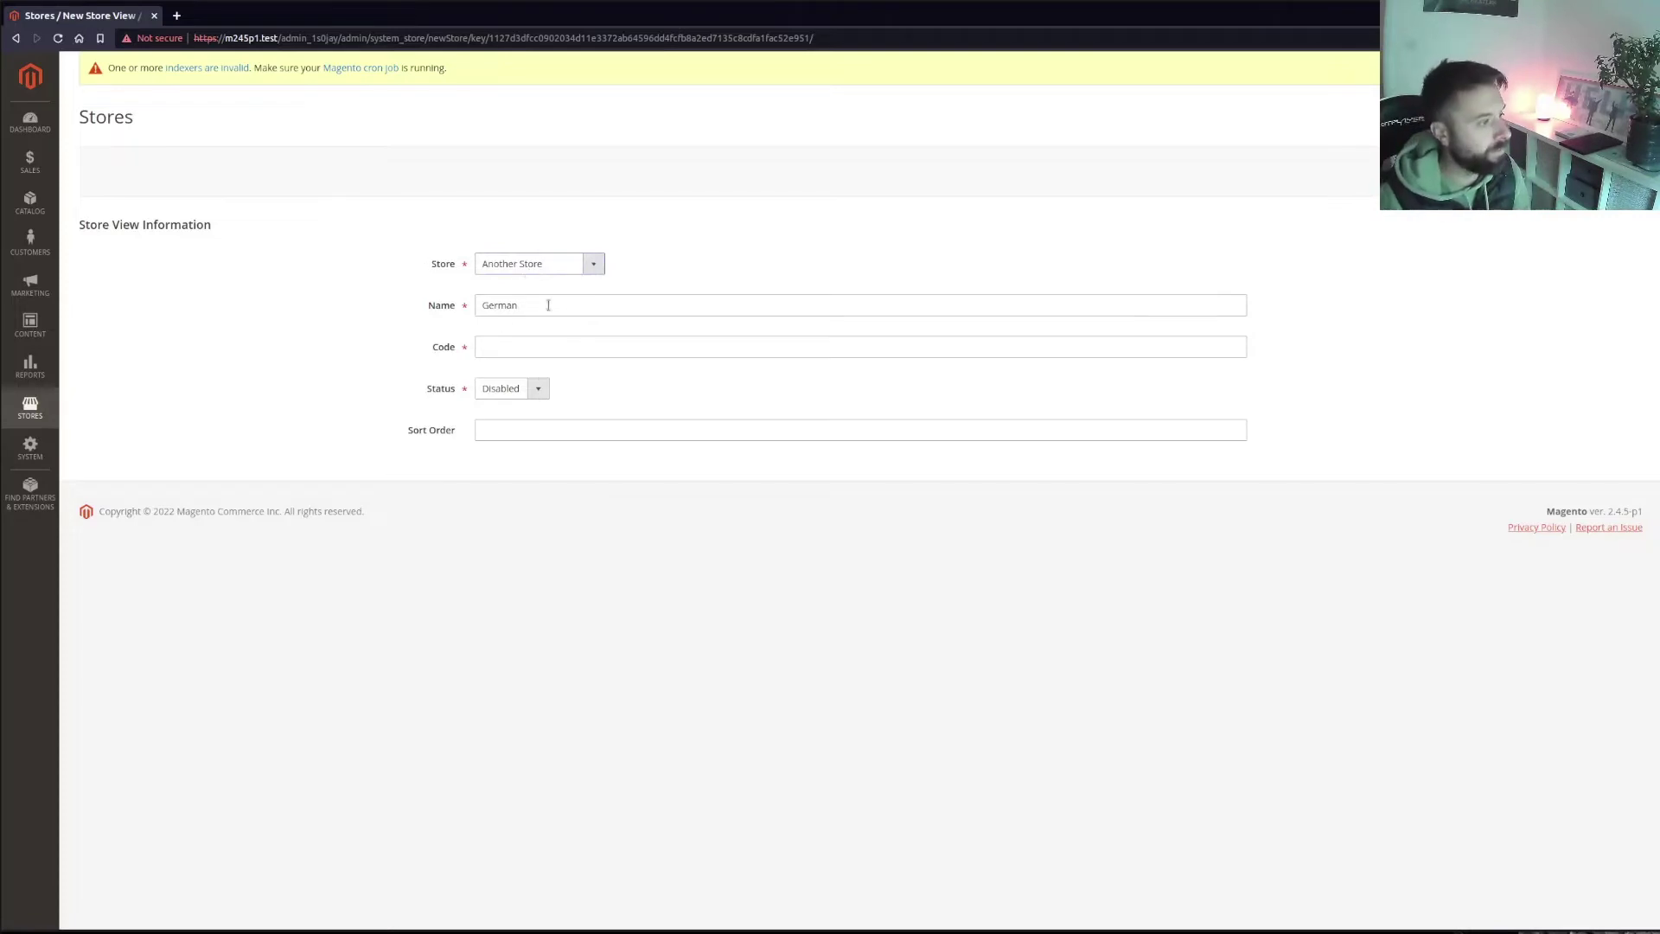
Name the store view 'Another' with code another, set it Enabled, and confirm the save
key(Tab)
text(Anot)
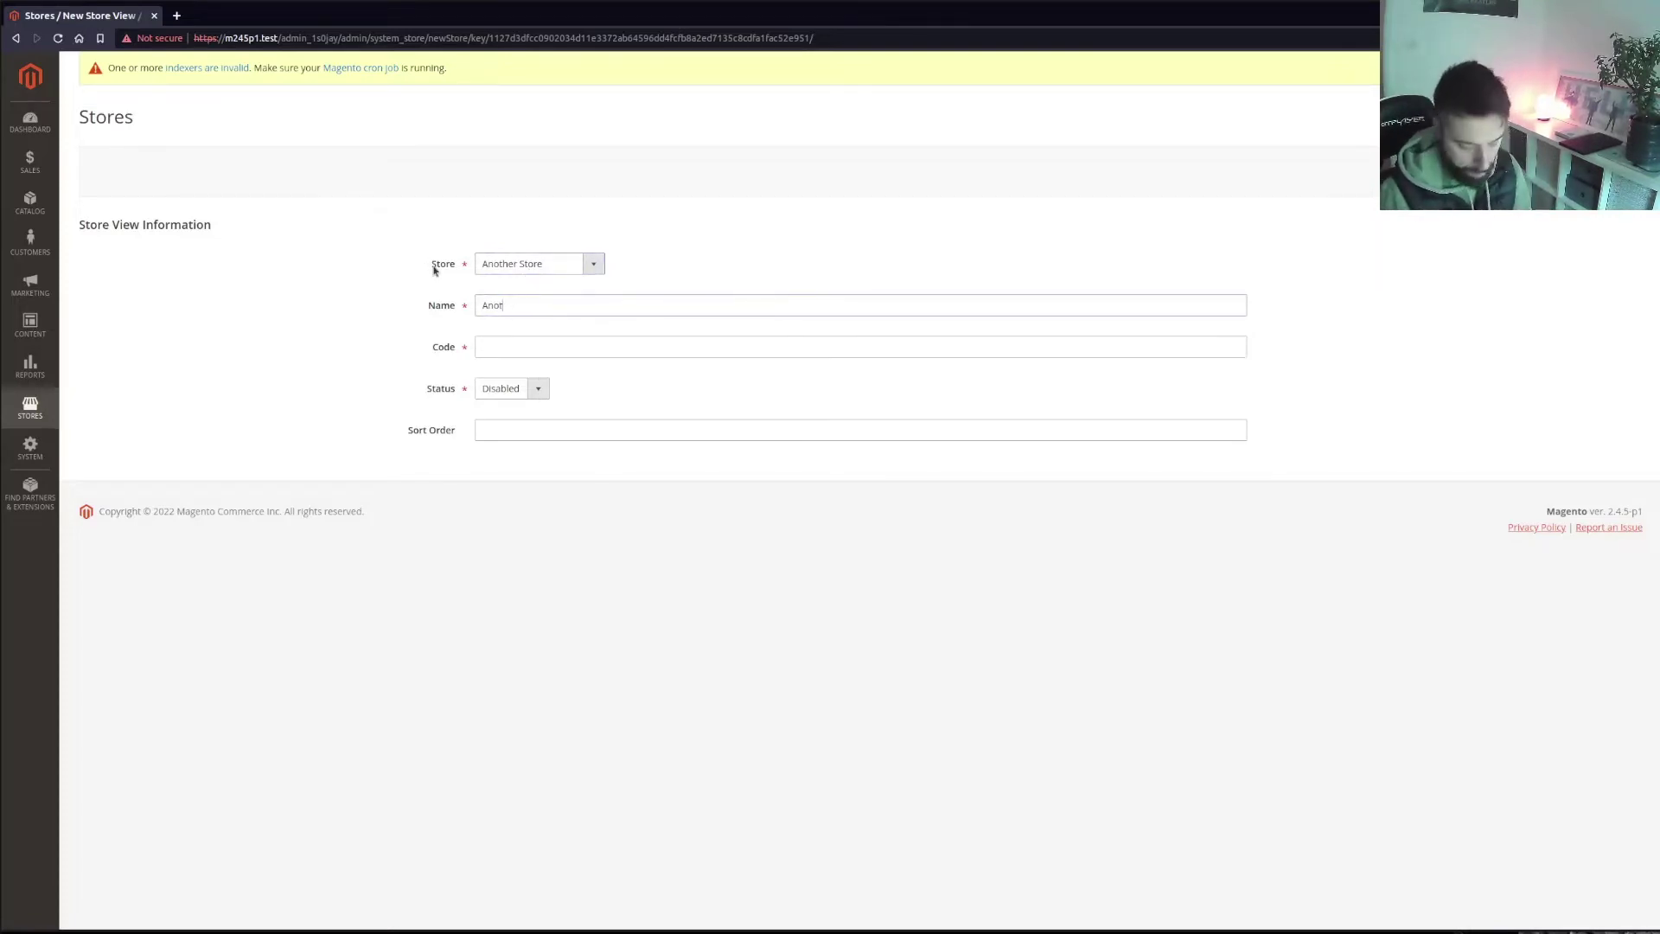
text(ehrher)
key(Tab)
text(another)
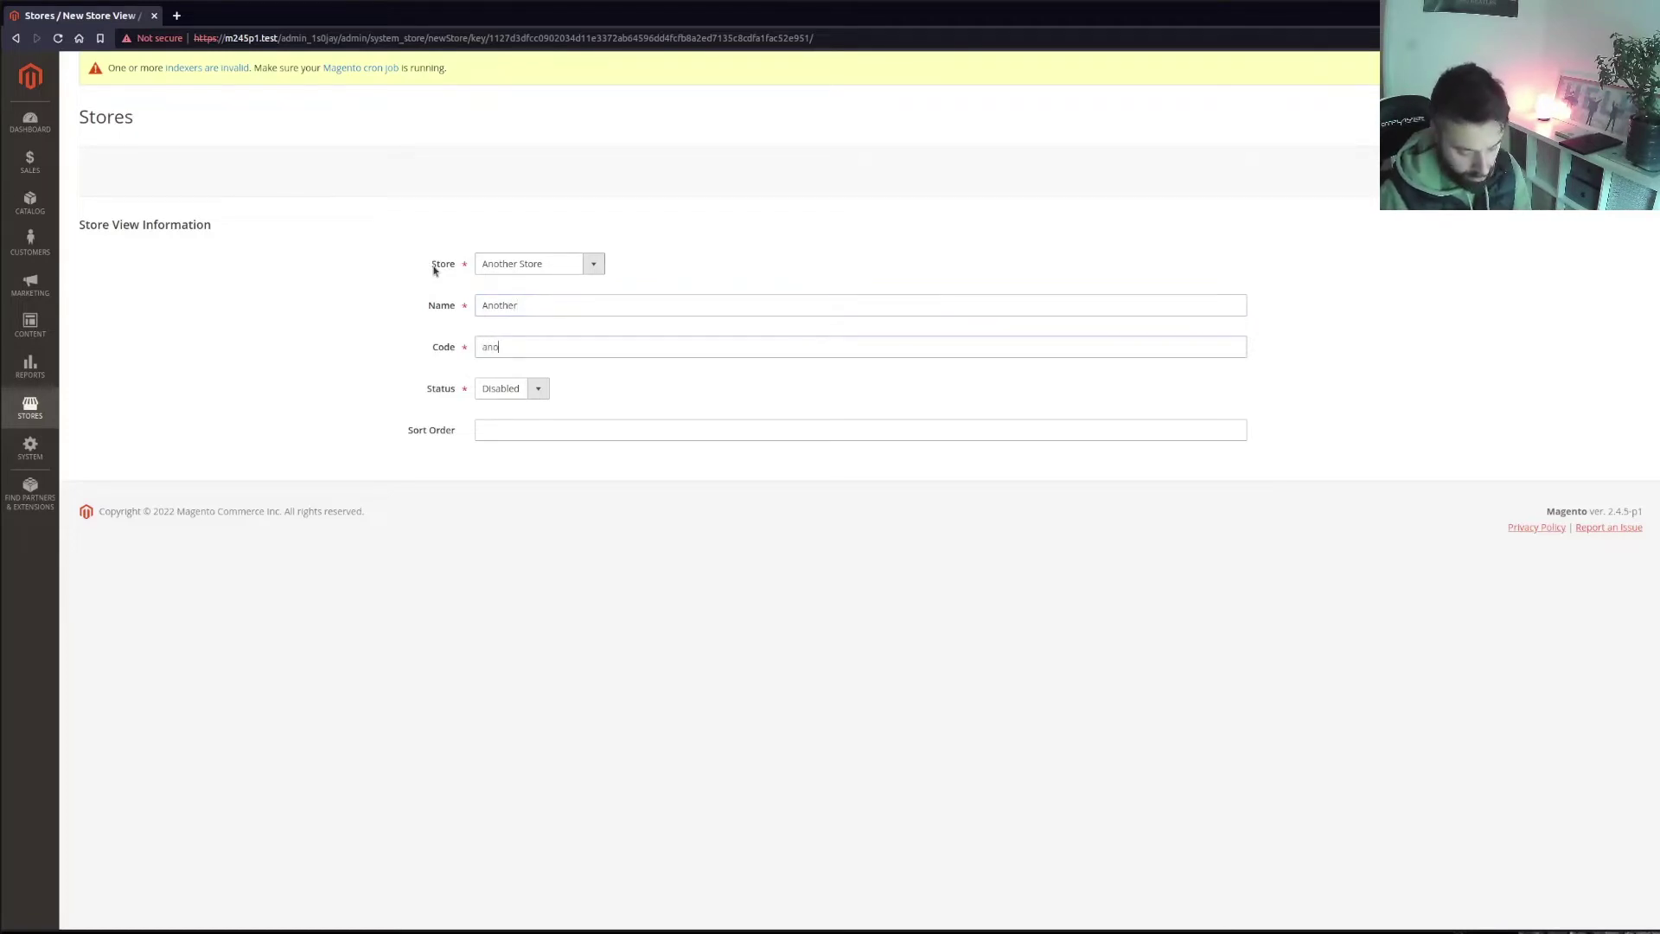
click(510, 388)
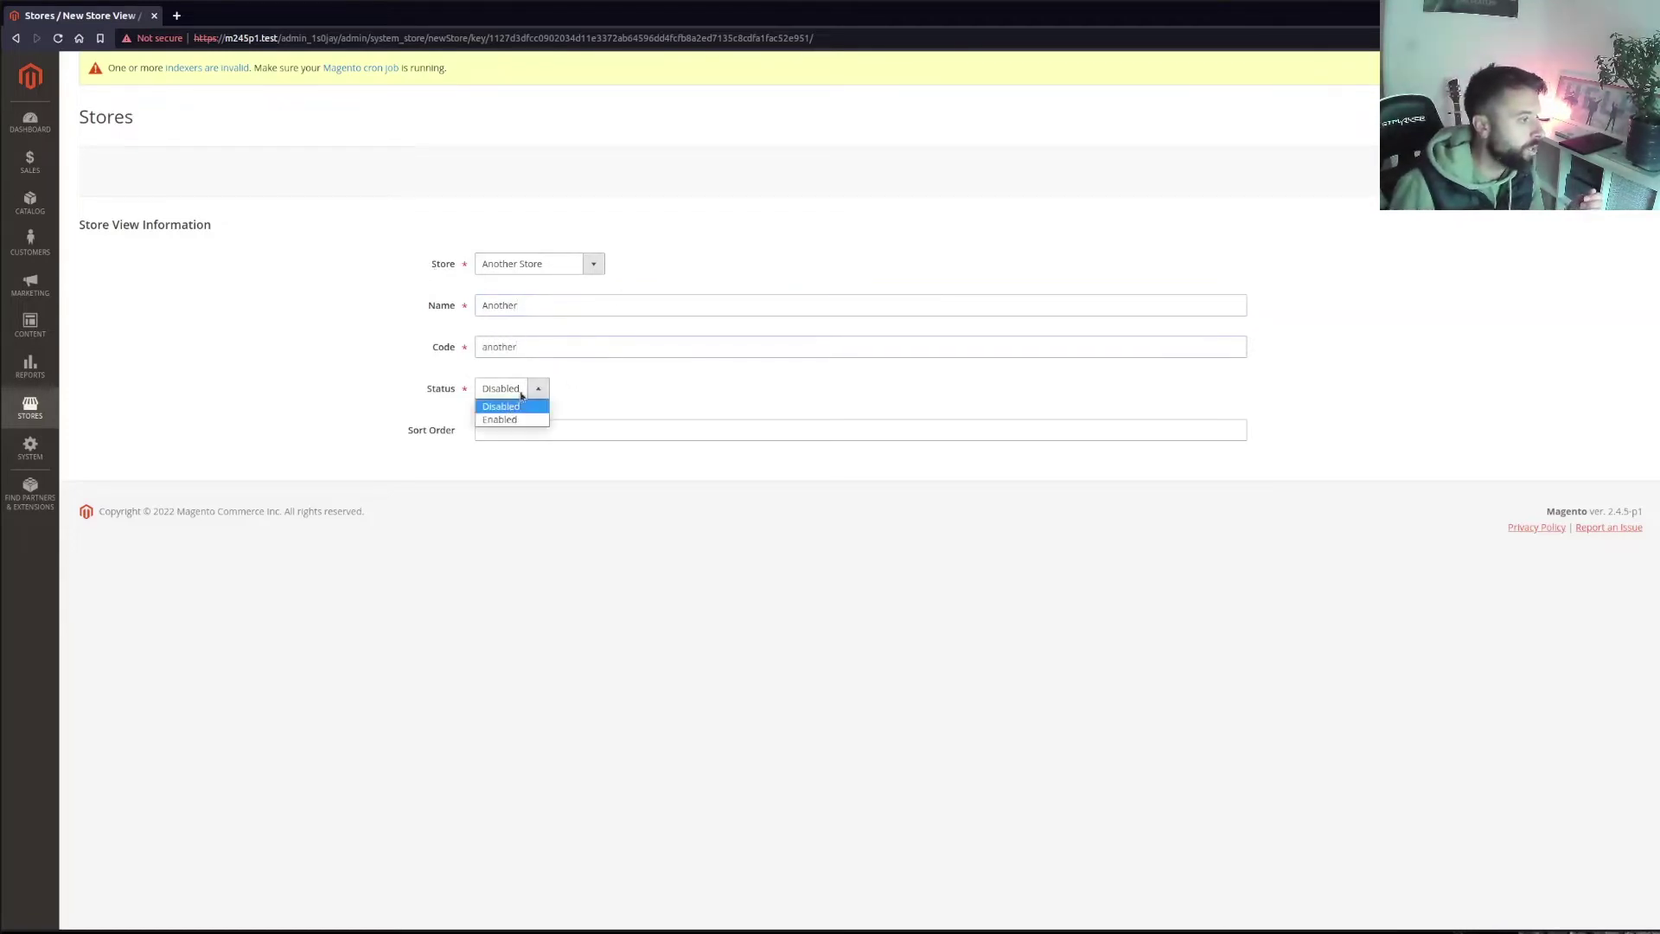
click(507, 418)
click(1564, 170)
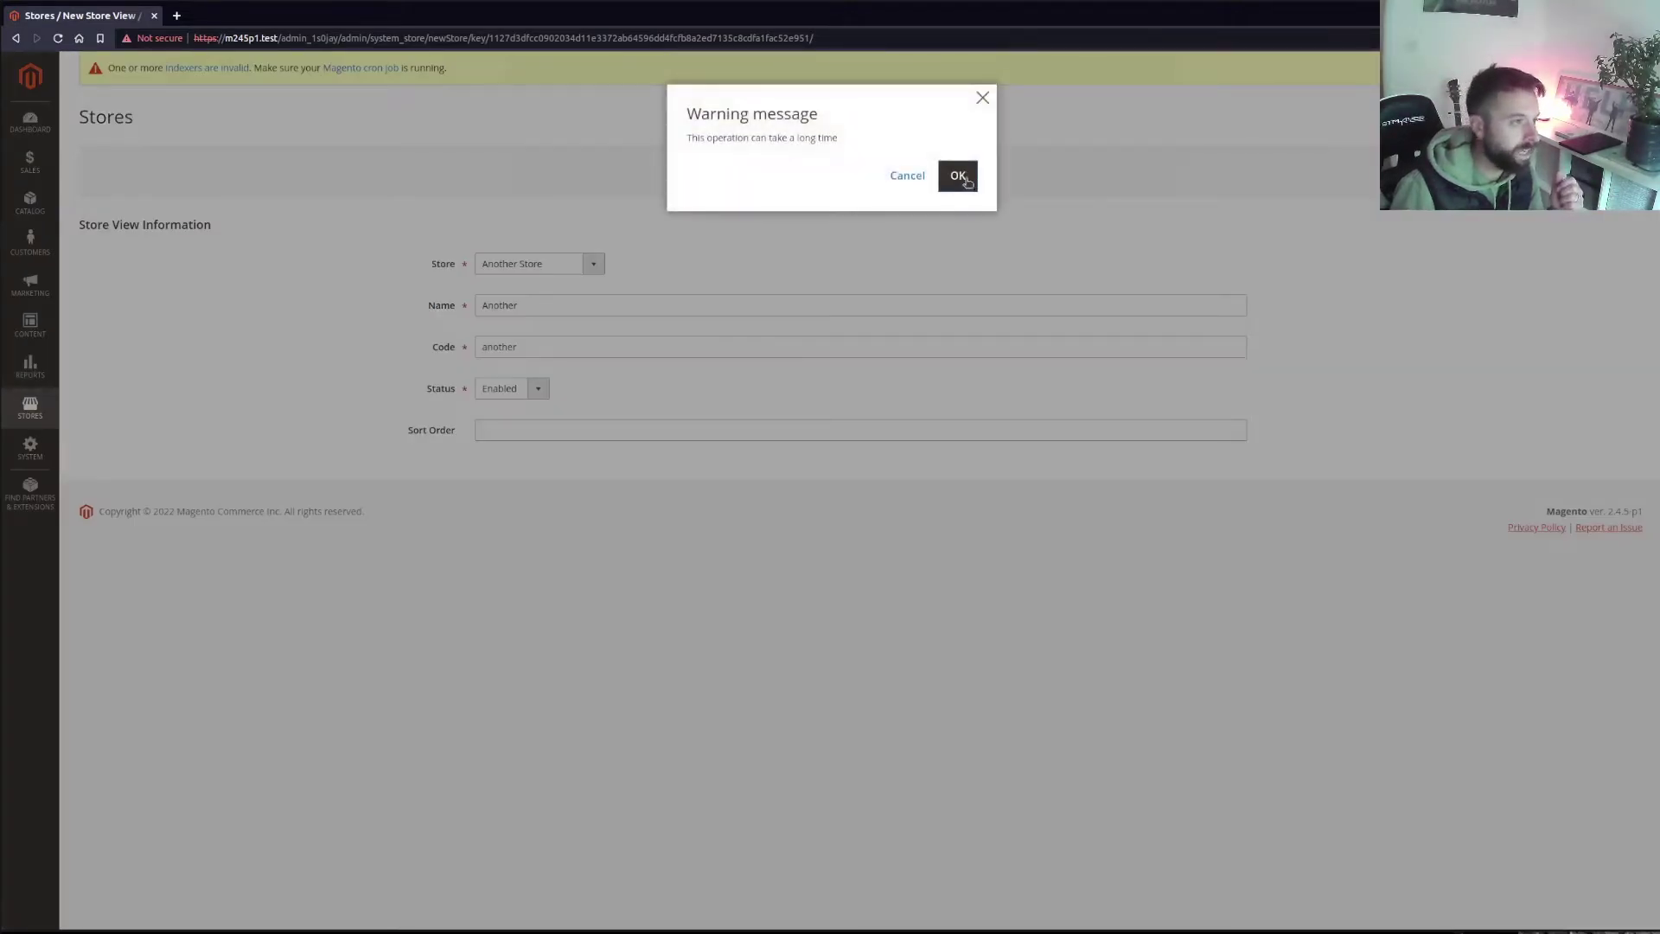
click(974, 179)
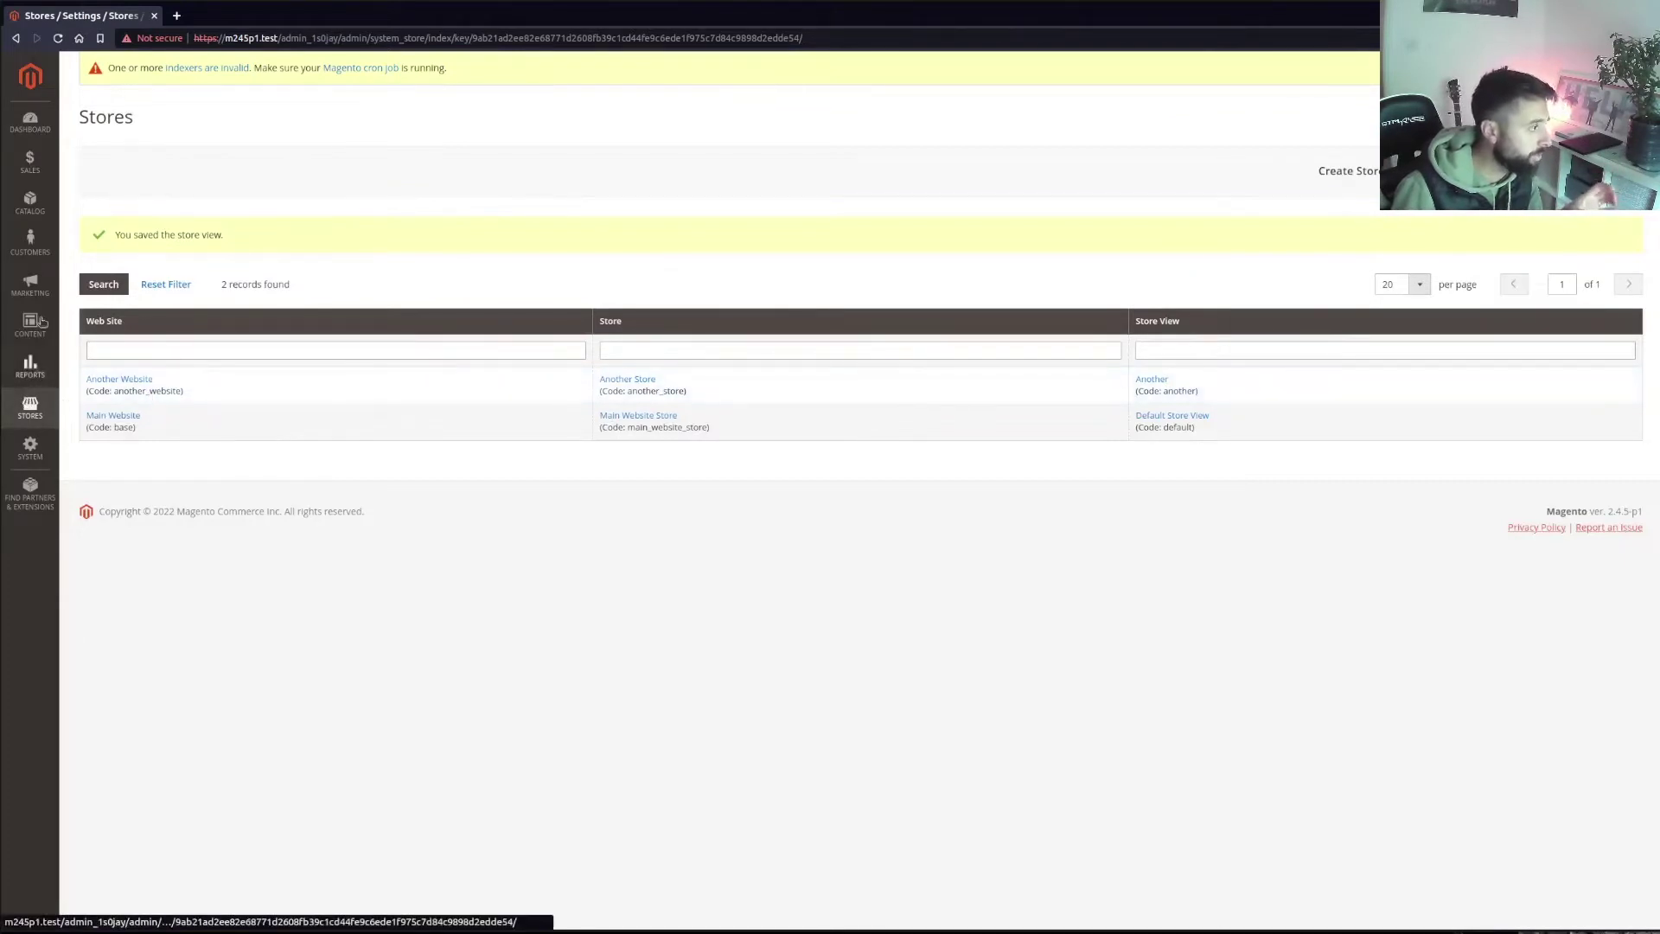
click(30, 203)
Confirm the Another store view appears in the Catalog > Categories scope list, then switch to VS Code
click(102, 155)
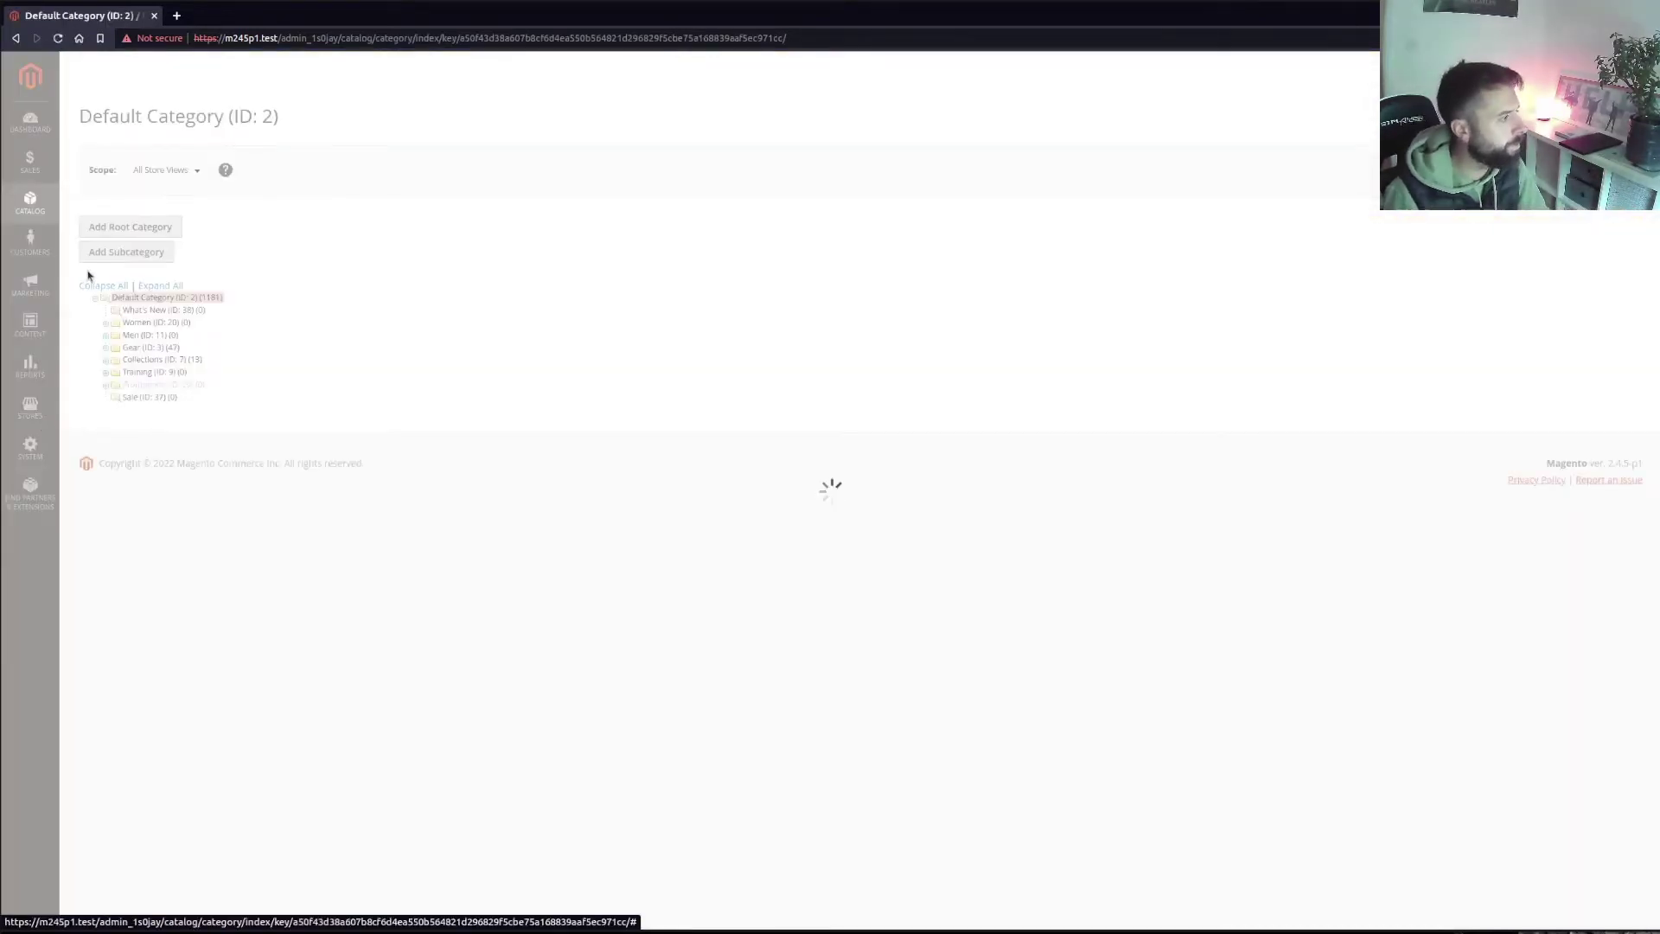
click(169, 168)
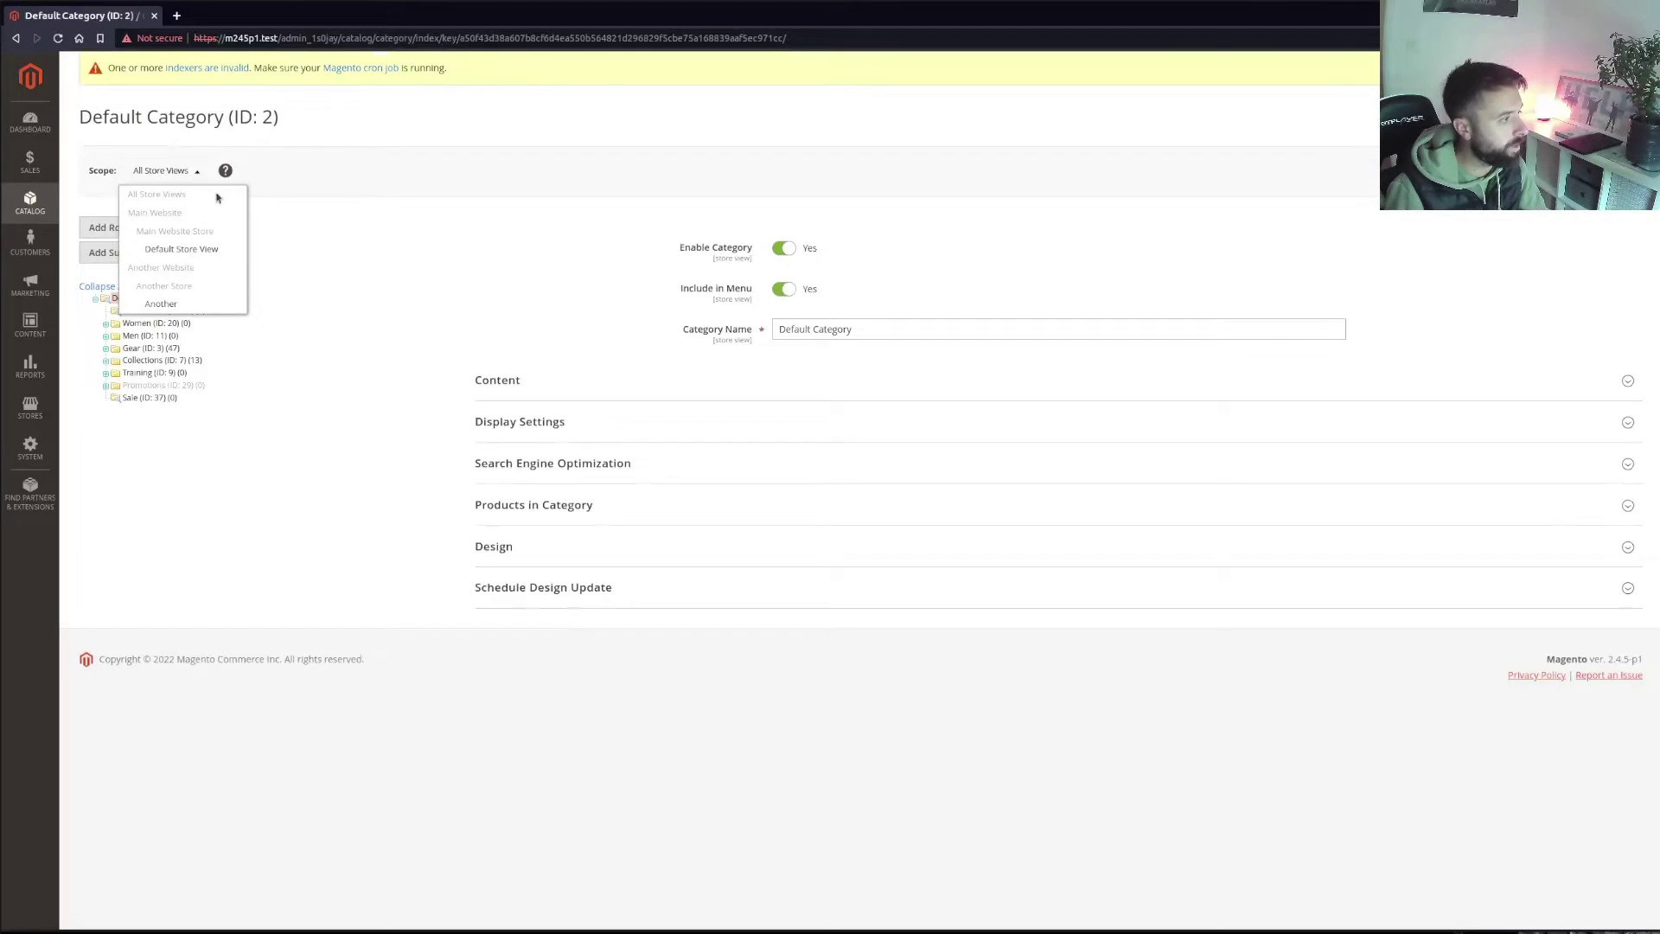
click(166, 170)
click(178, 170)
click(115, 169)
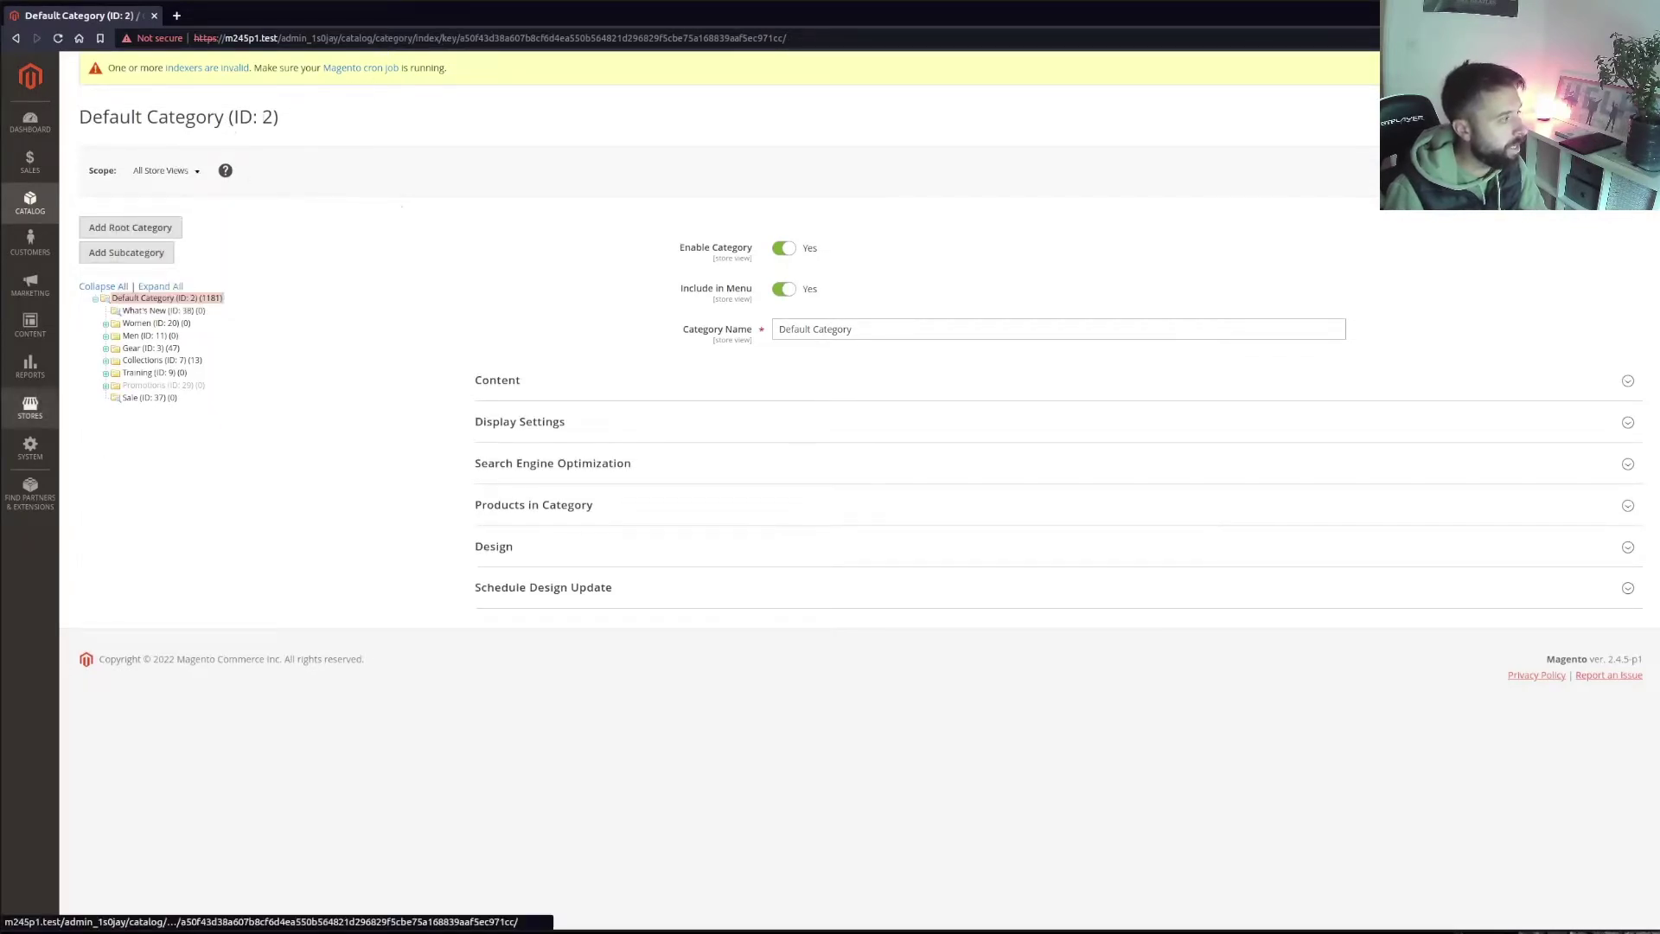
key(alt+Tab)
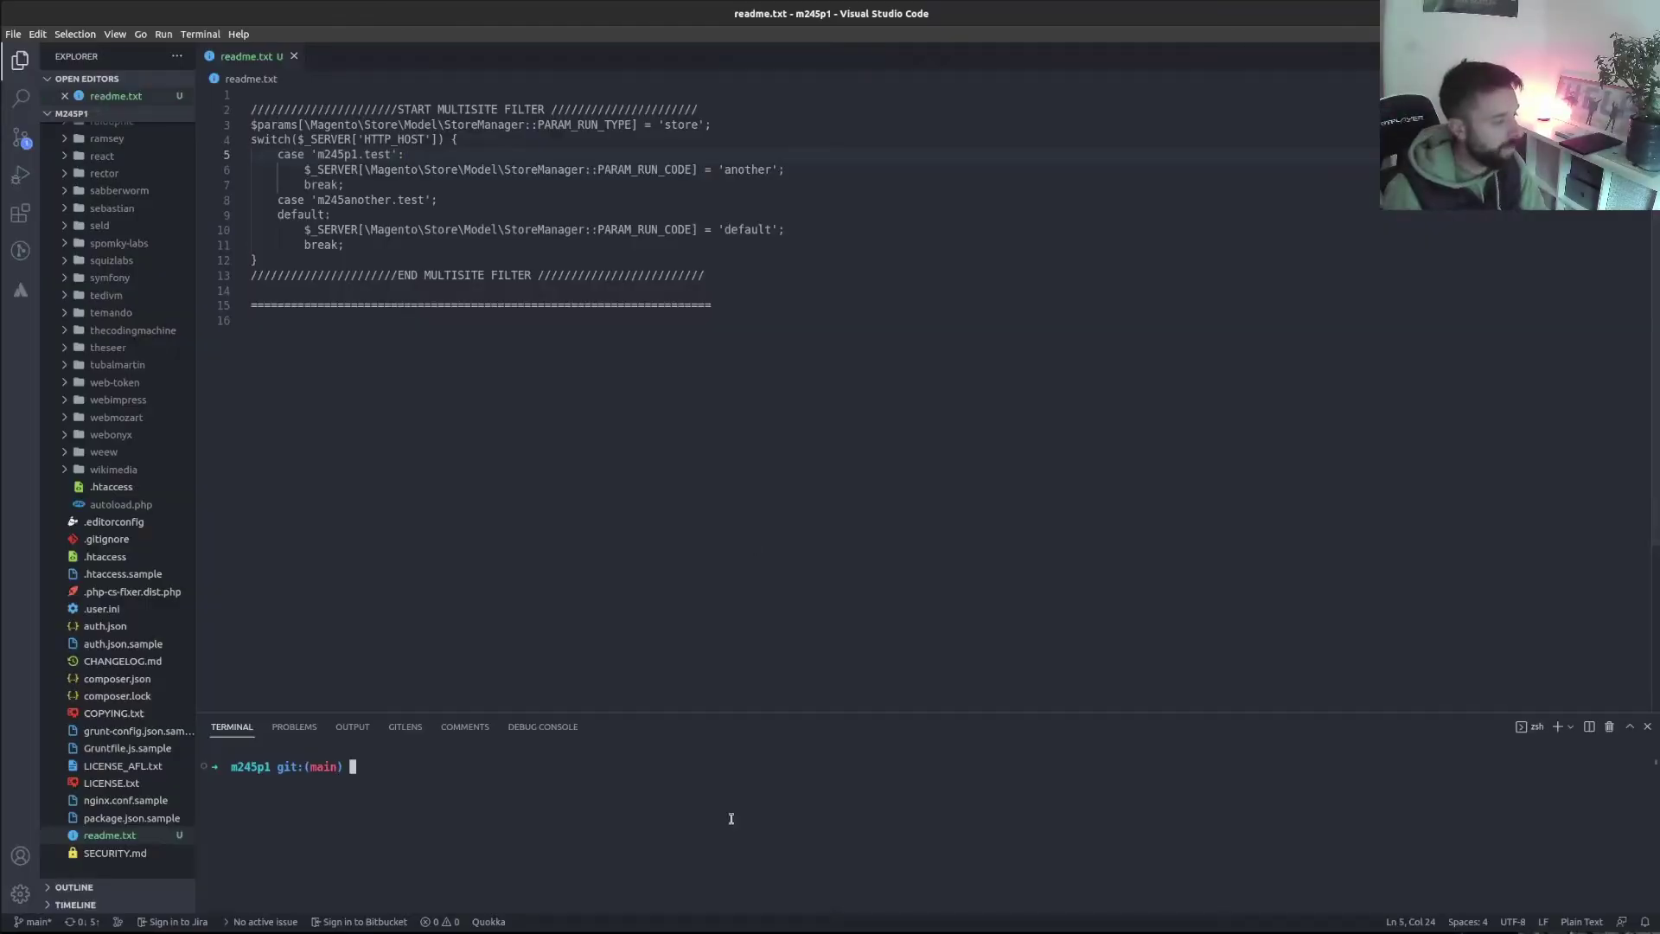
Run 'b/m indexer:reindex && b/m cache:flush' in the VS Code terminal
text(b)
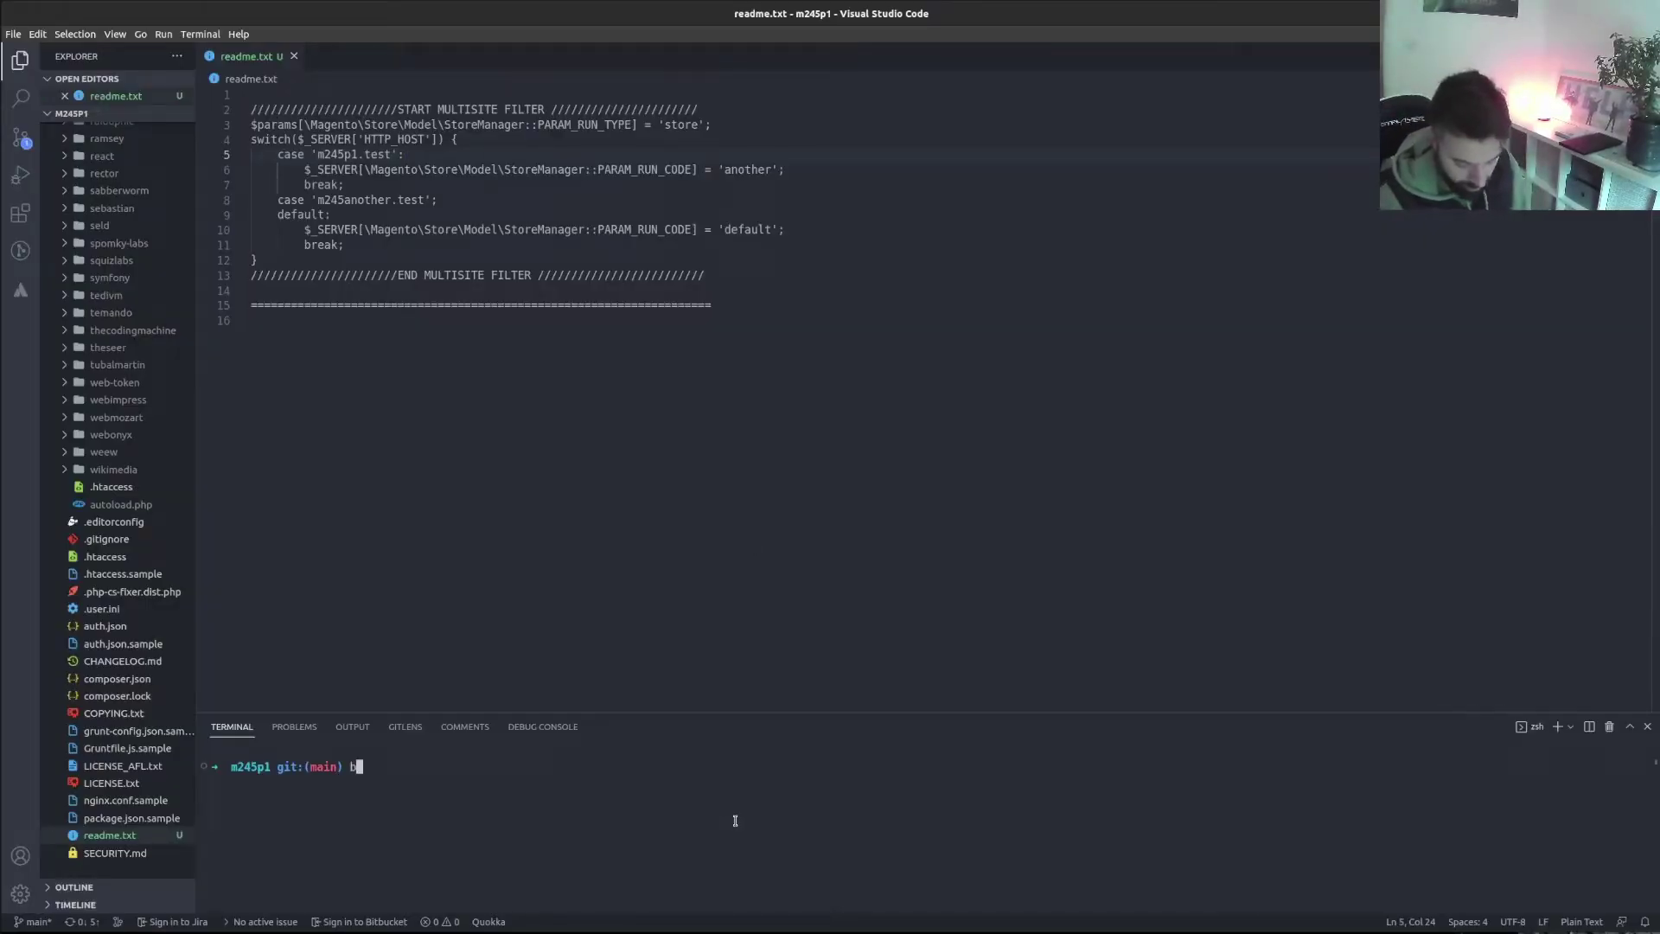
text(/m inde)
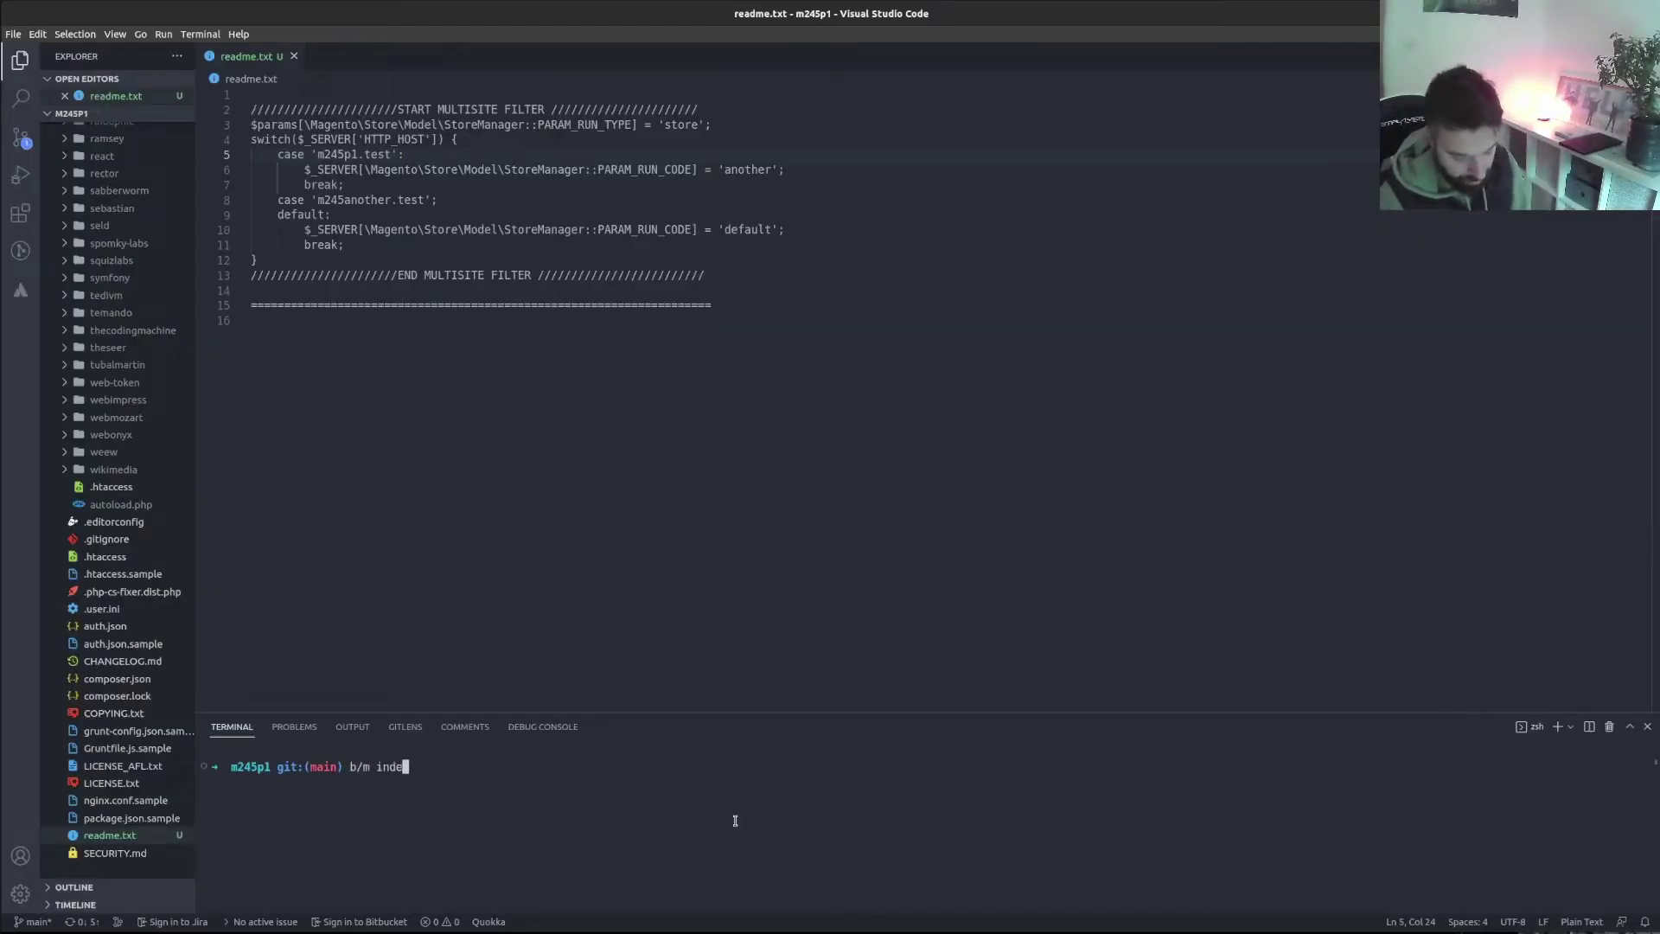
text(xer:reindex)
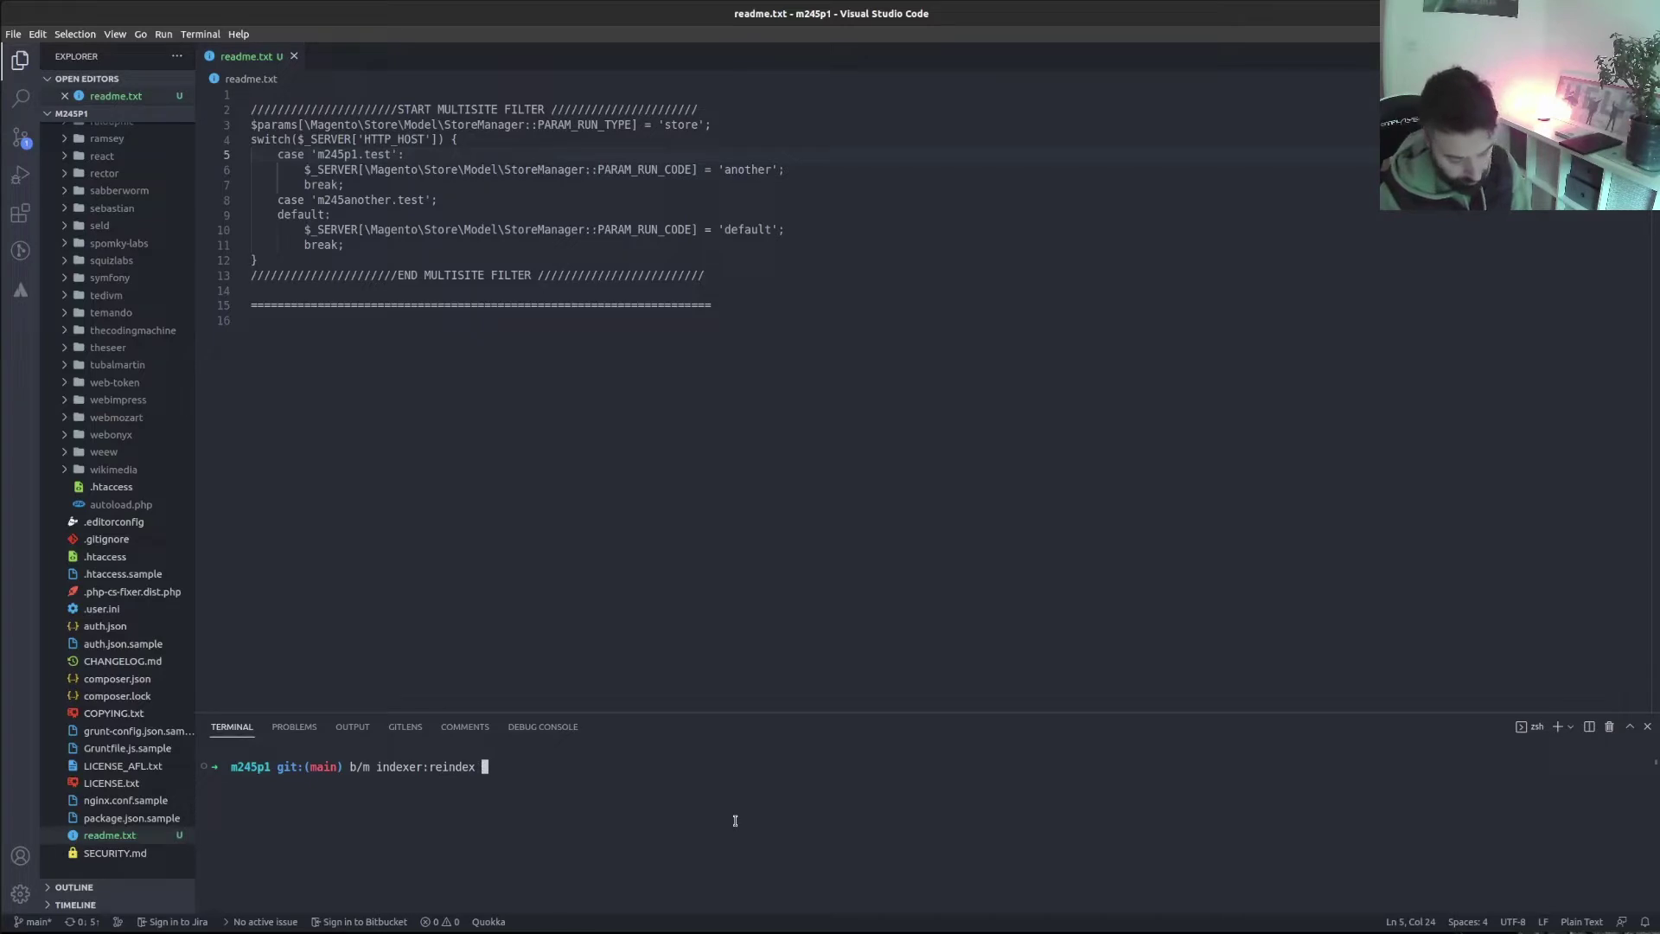
text( && )
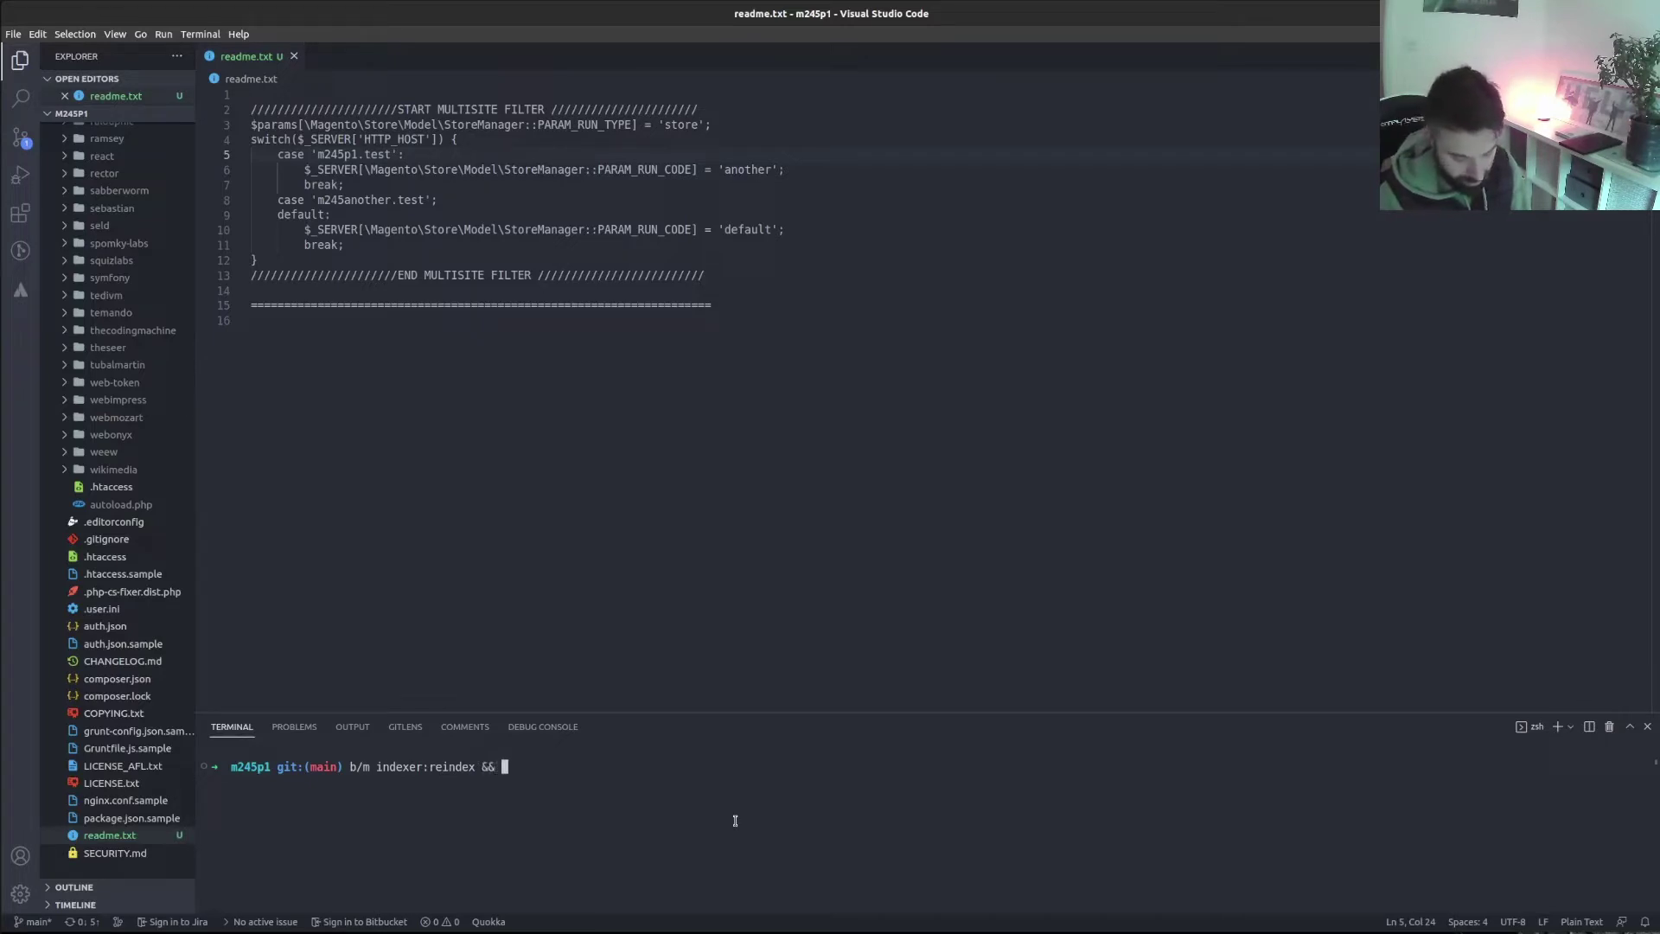
text(b/m cach)
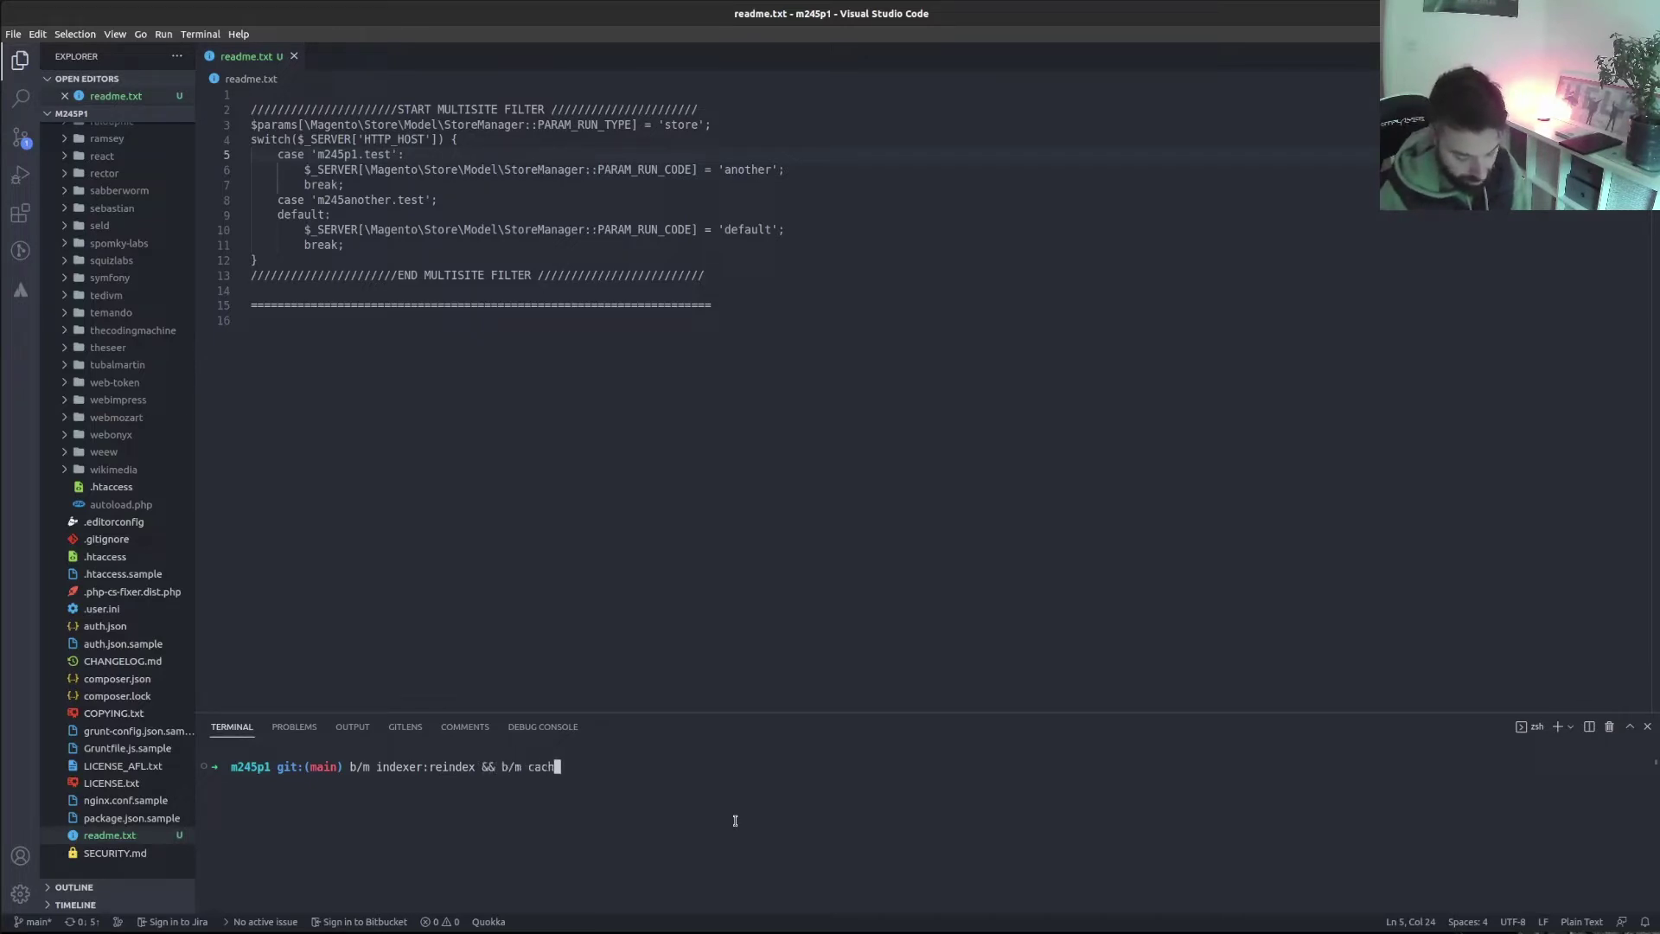
text(e:flush)
key(Return)
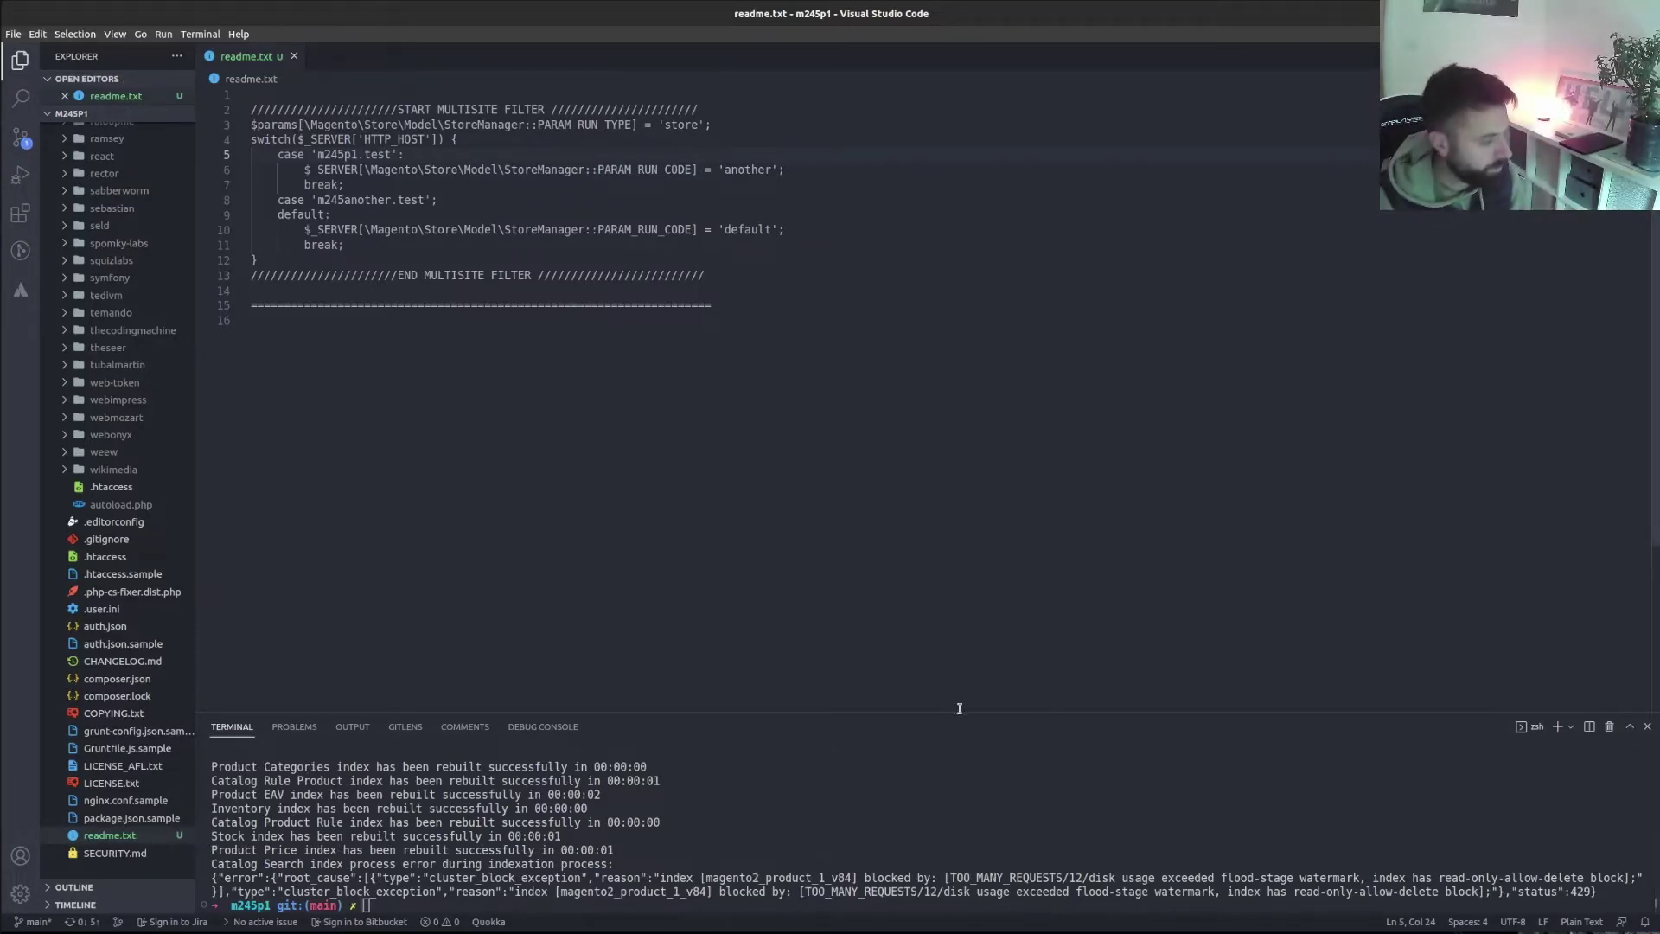
Run 'b/m cache:flush', clear the terminal, and switch back to the browser
click(967, 765)
text(git checkout main)
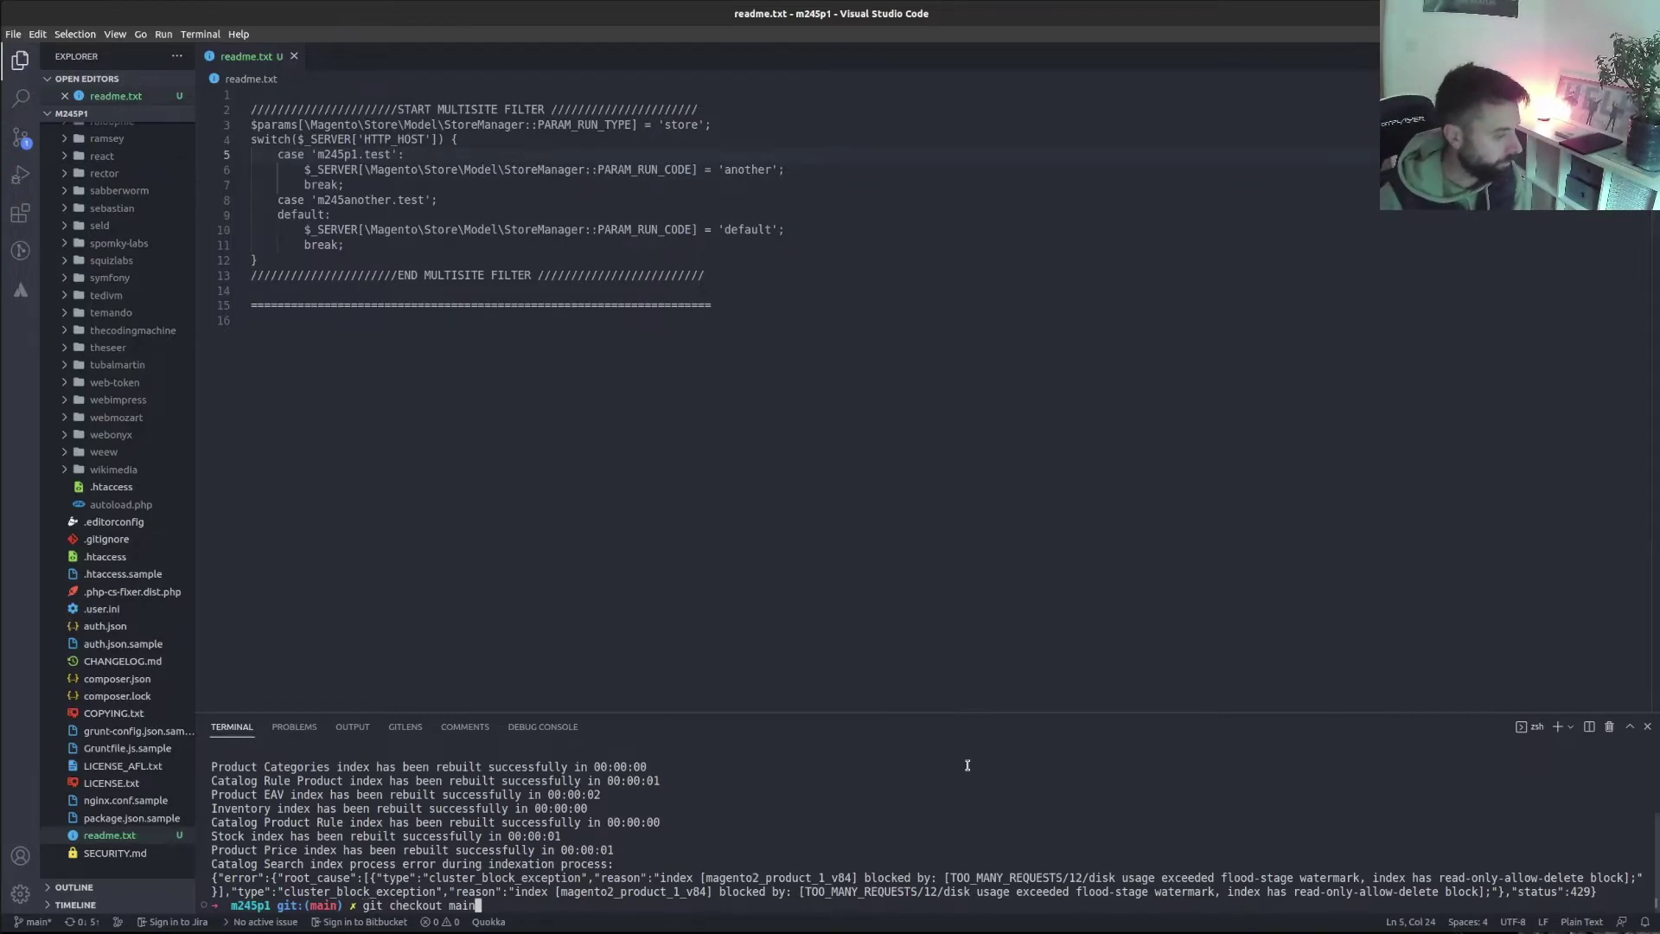
key(BackSpace)
key(BackSpace)
key(BackSpace)
key(BackSpace)
key(BackSpace)
key(BackSpace)
key(BackSpace)
key(BackSpace)
key(BackSpace)
key(BackSpace)
key(BackSpace)
key(BackSpace)
key(BackSpace)
key(BackSpace)
key(BackSpace)
key(BackSpace)
key(BackSpace)
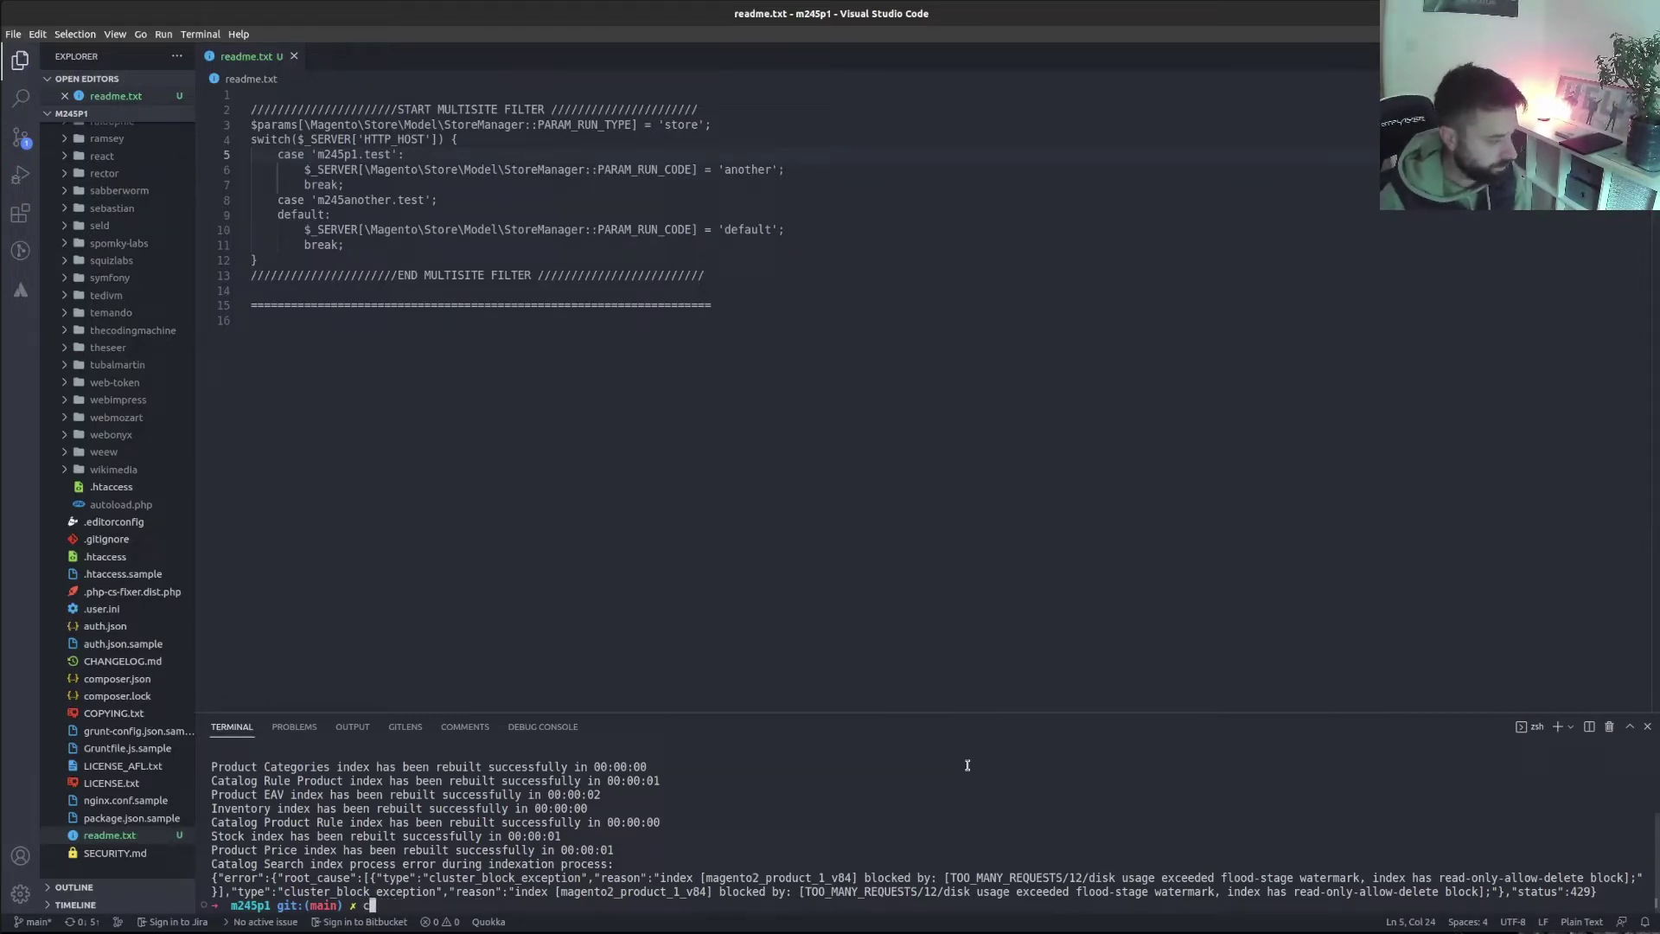
text(b)
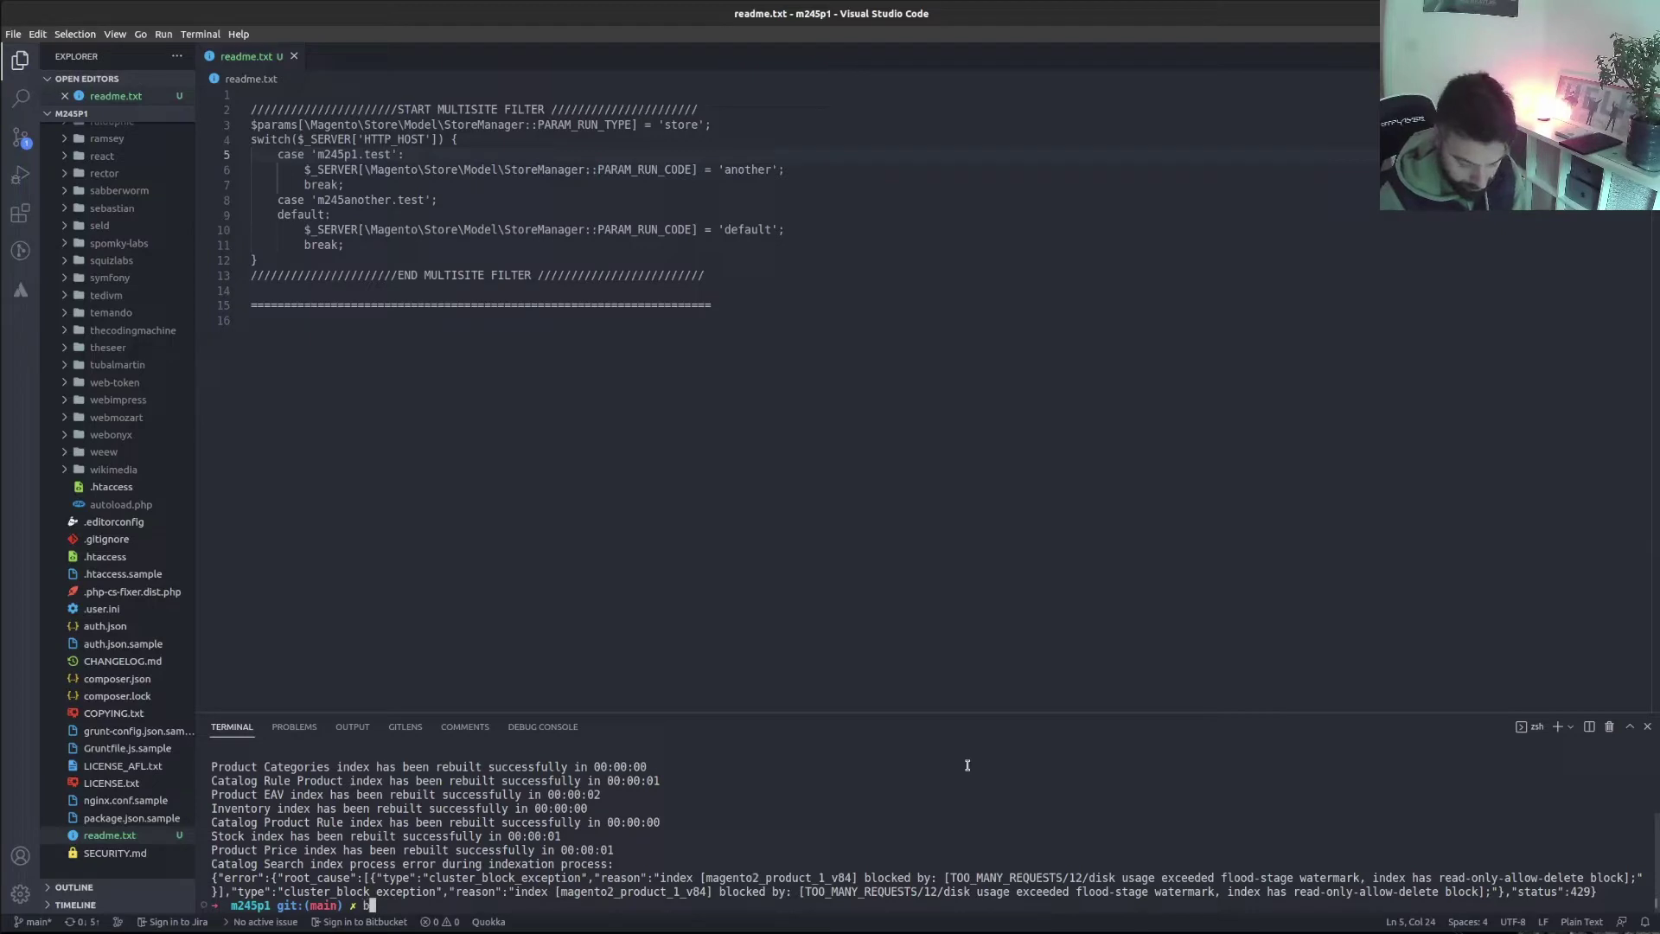
text(/m cache:flush)
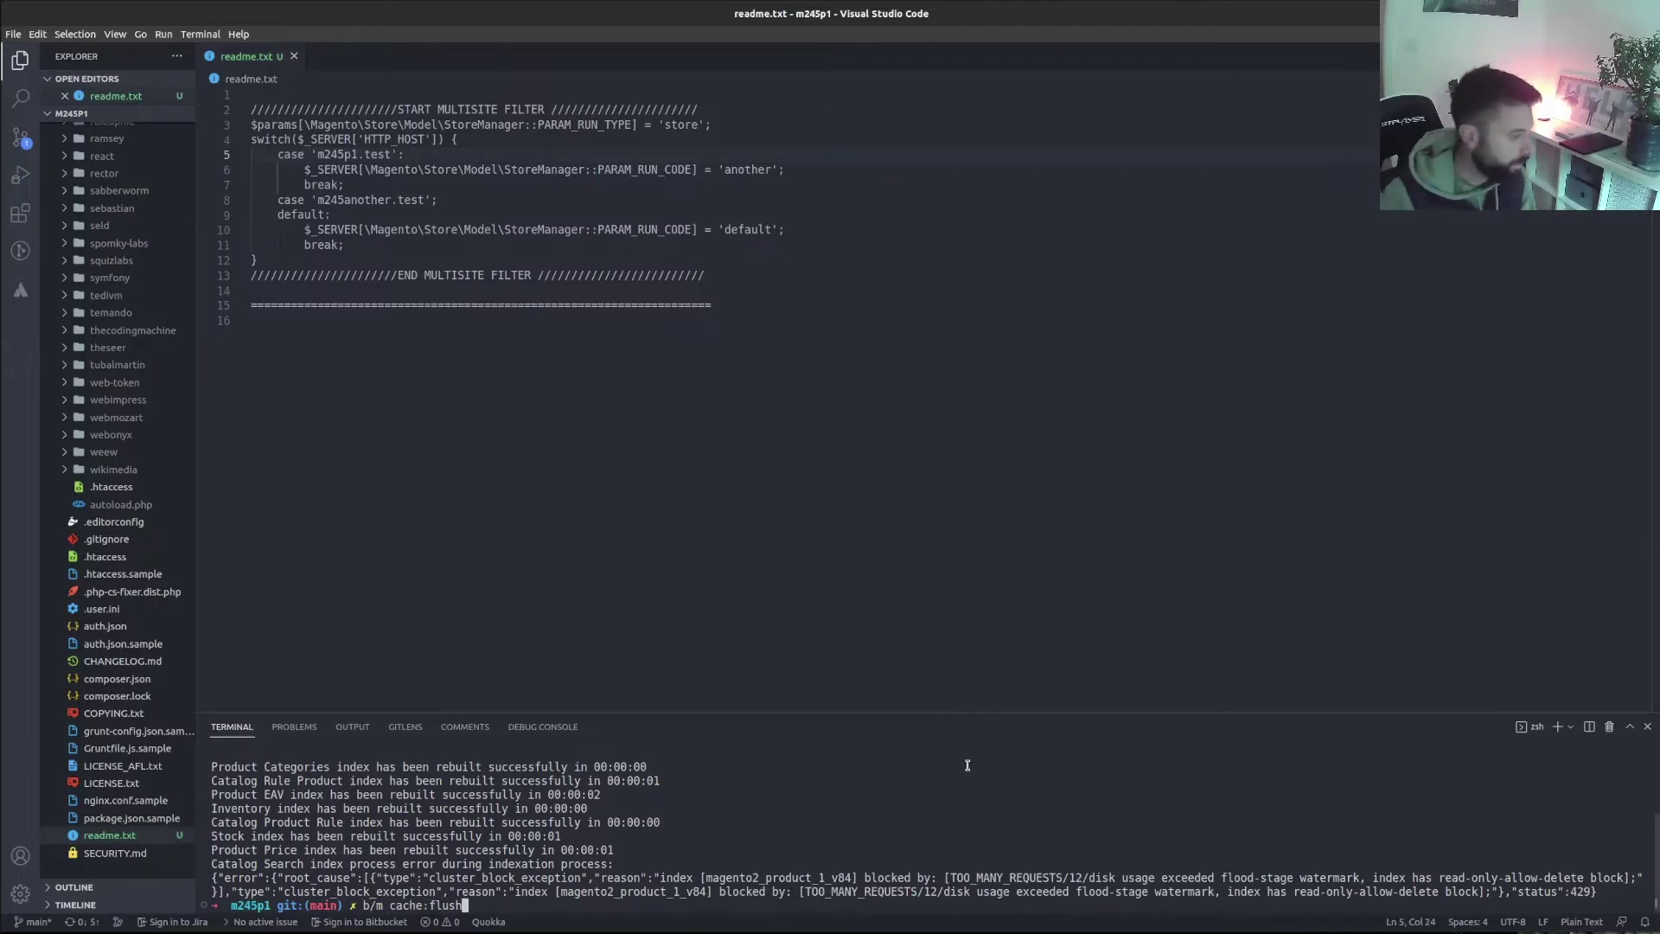
key(Return)
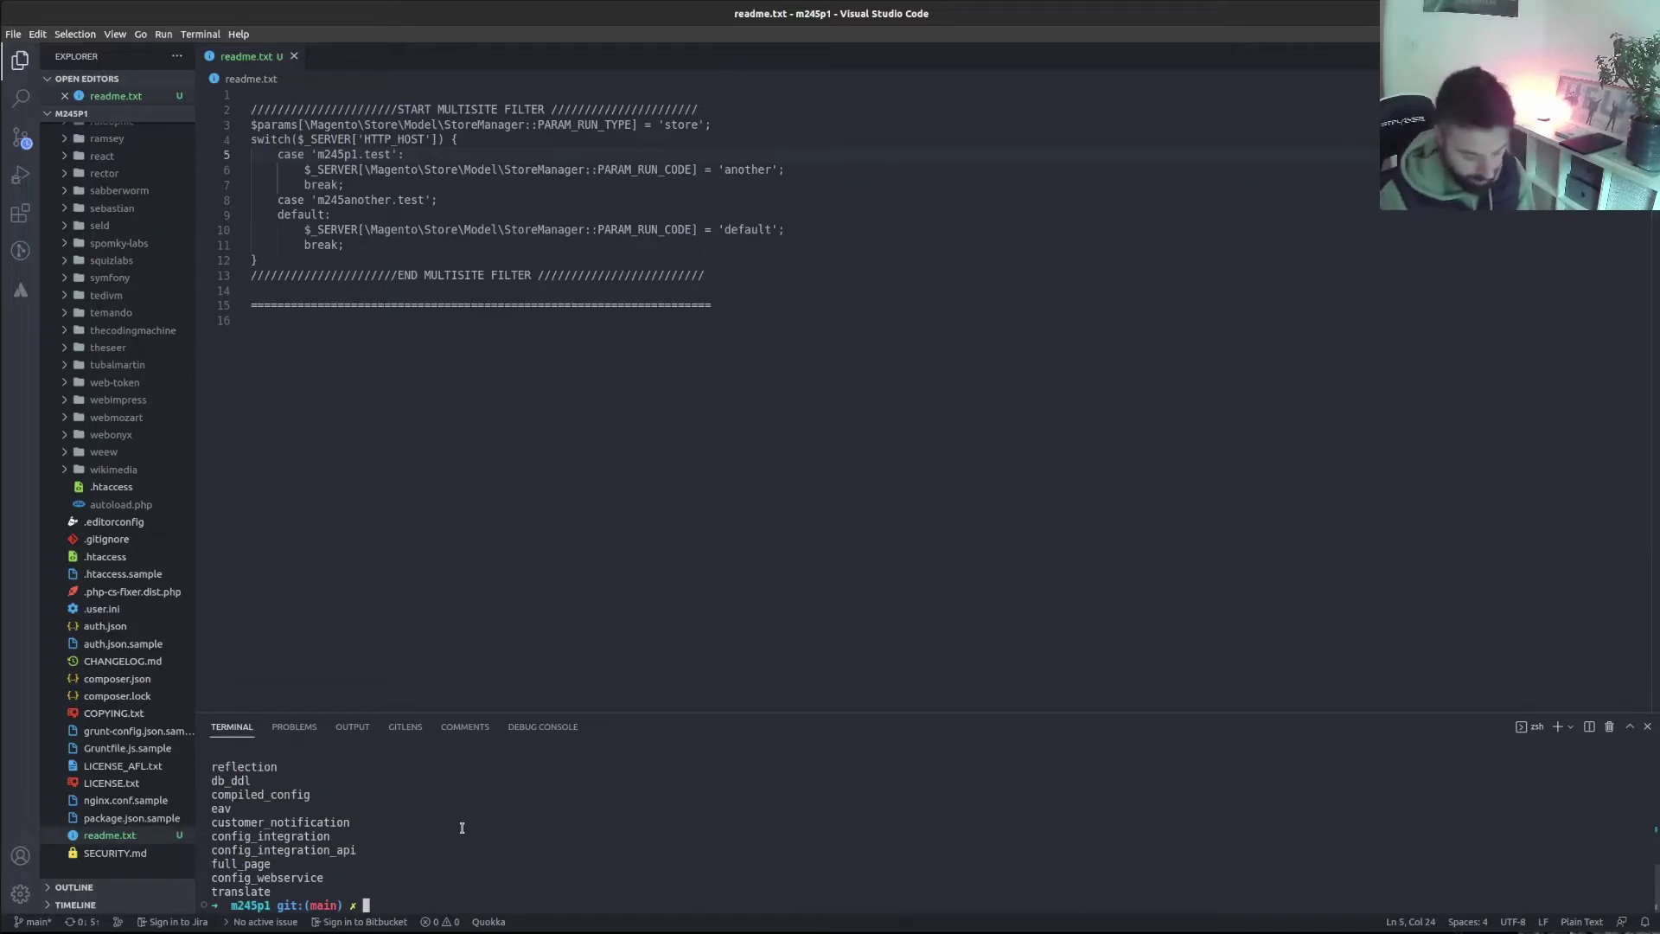
text(clear)
key(Return)
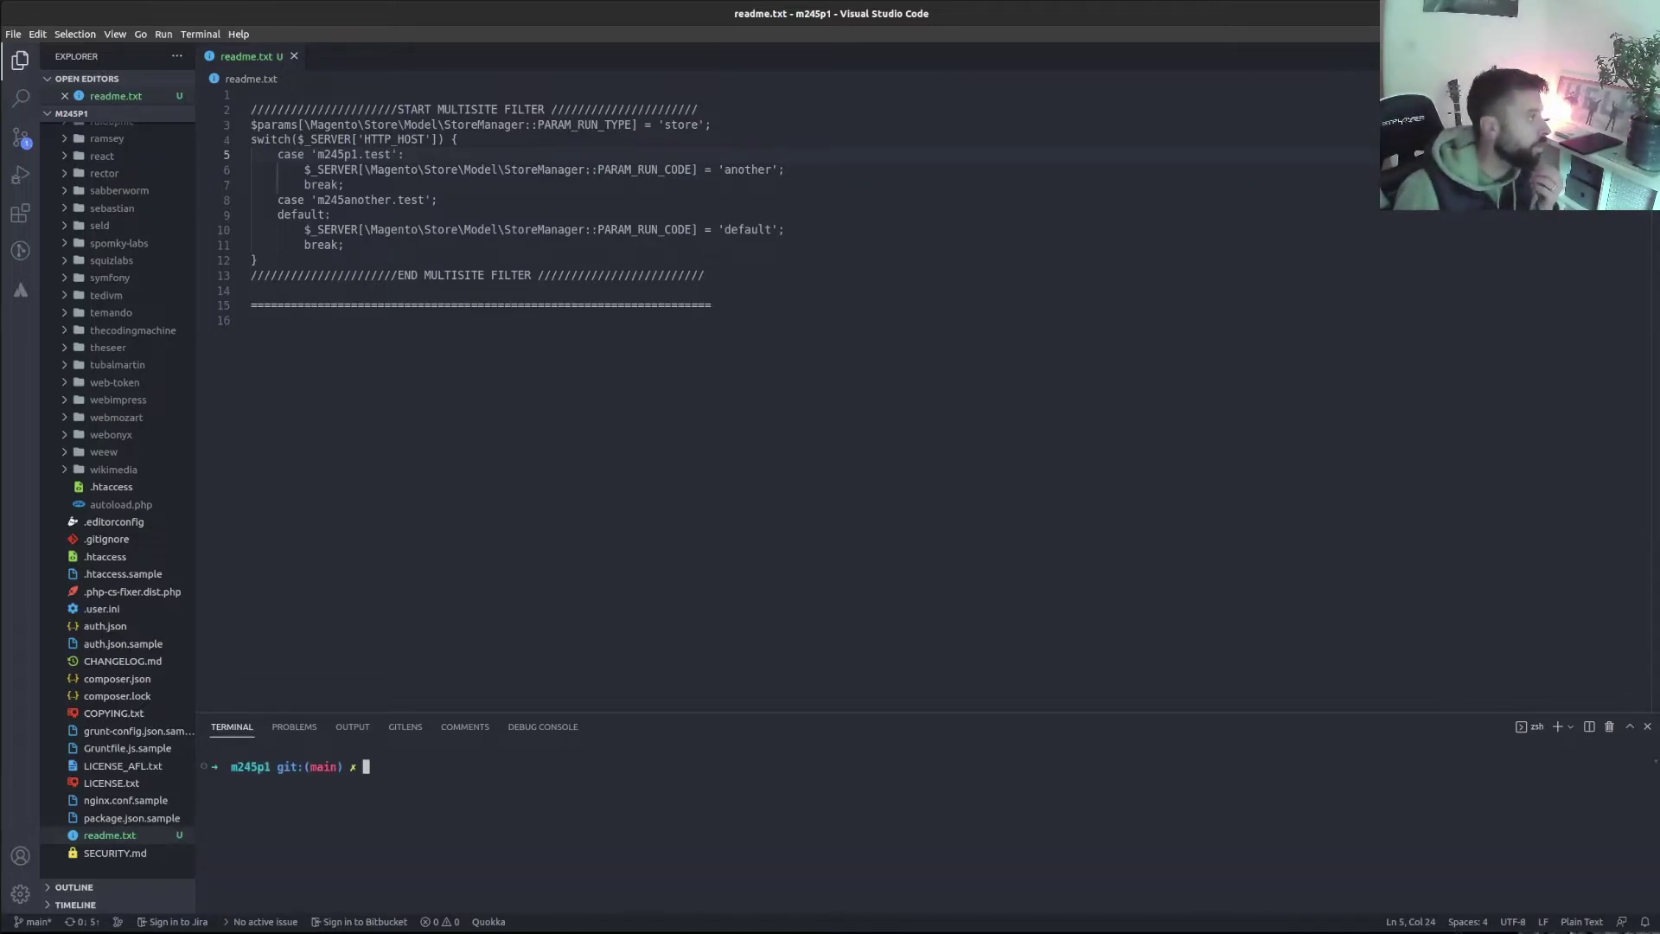
key(alt+Tab)
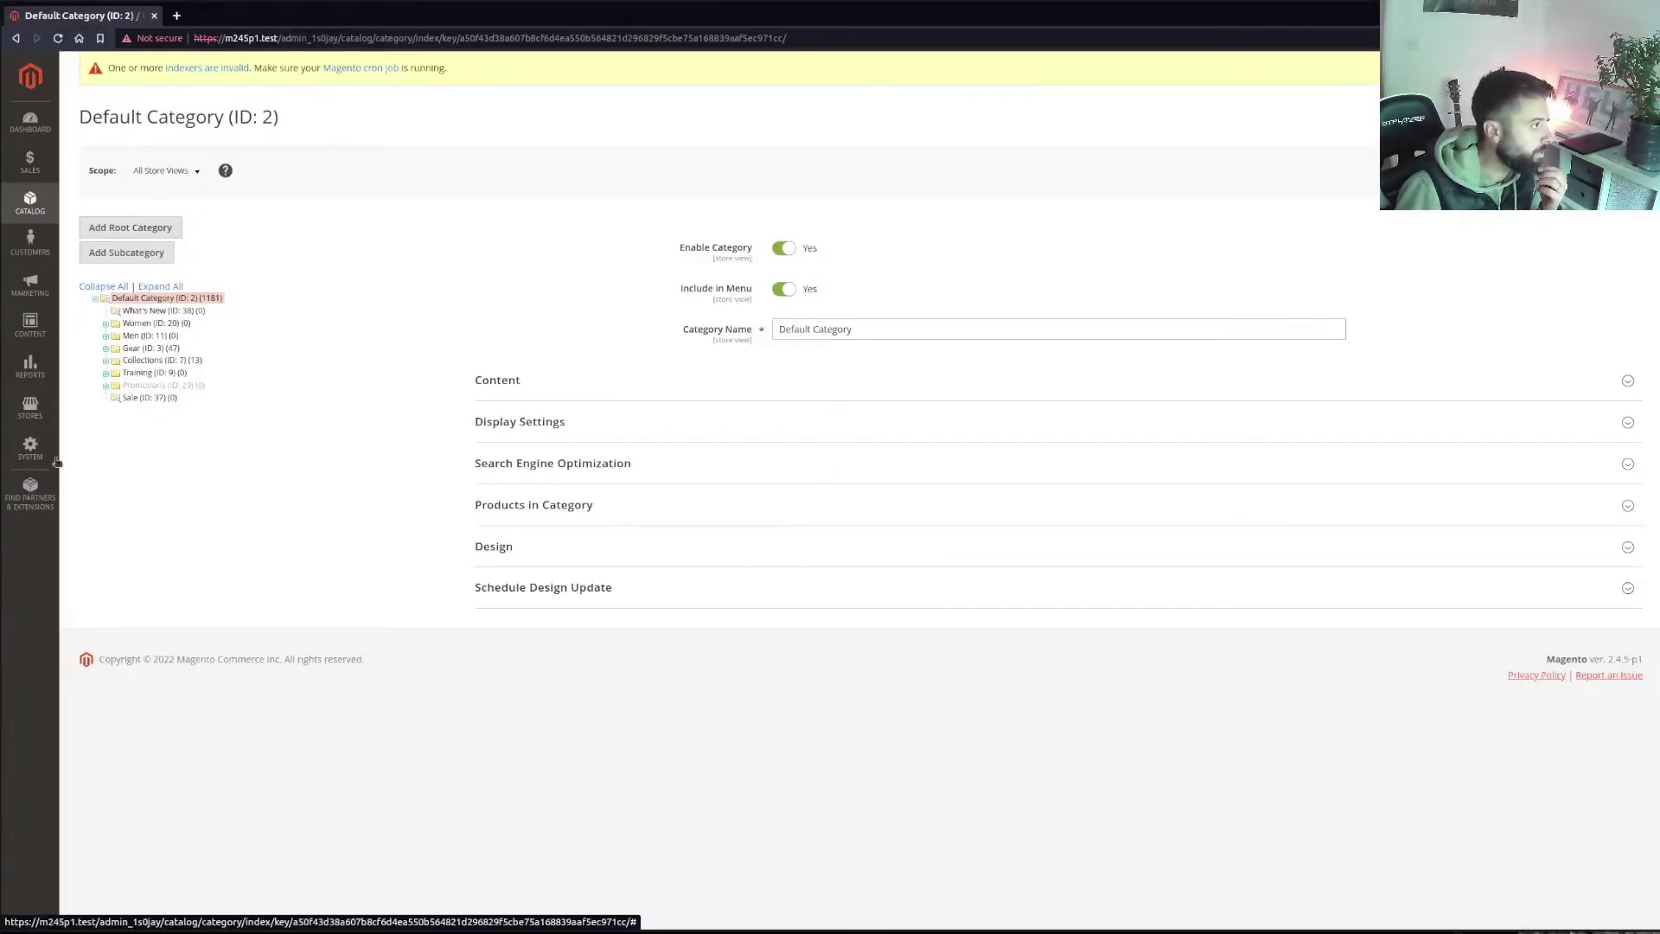
Open Stores > Configuration > General > Web and expand Url Options and Base URLs
click(30, 406)
click(119, 190)
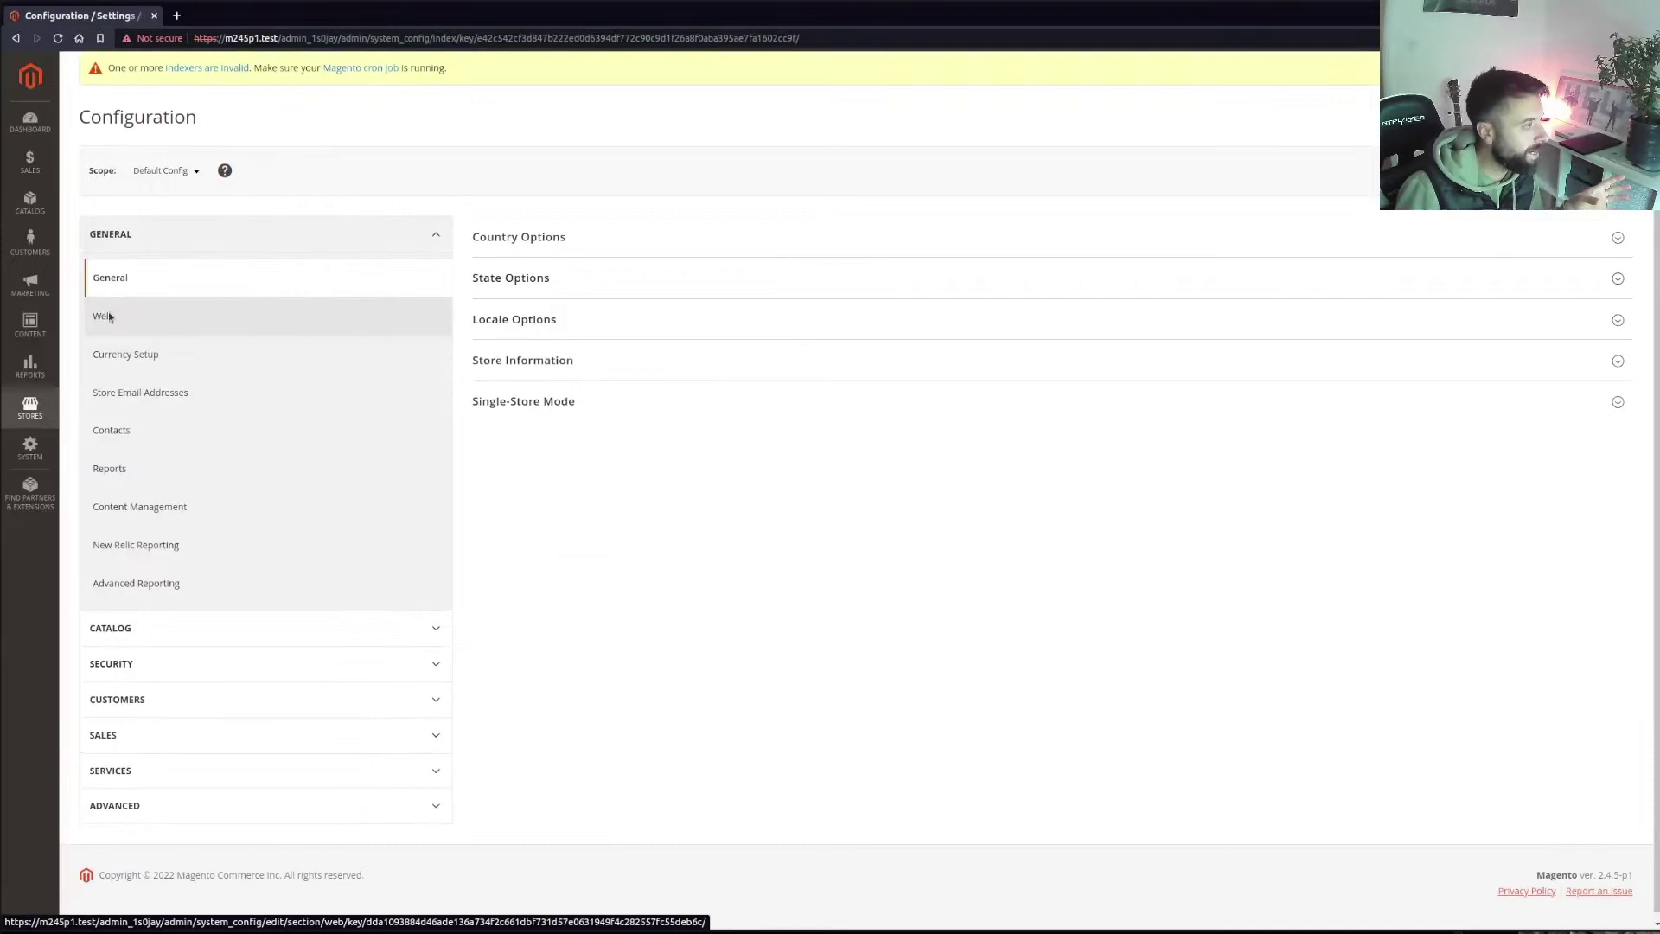
click(104, 316)
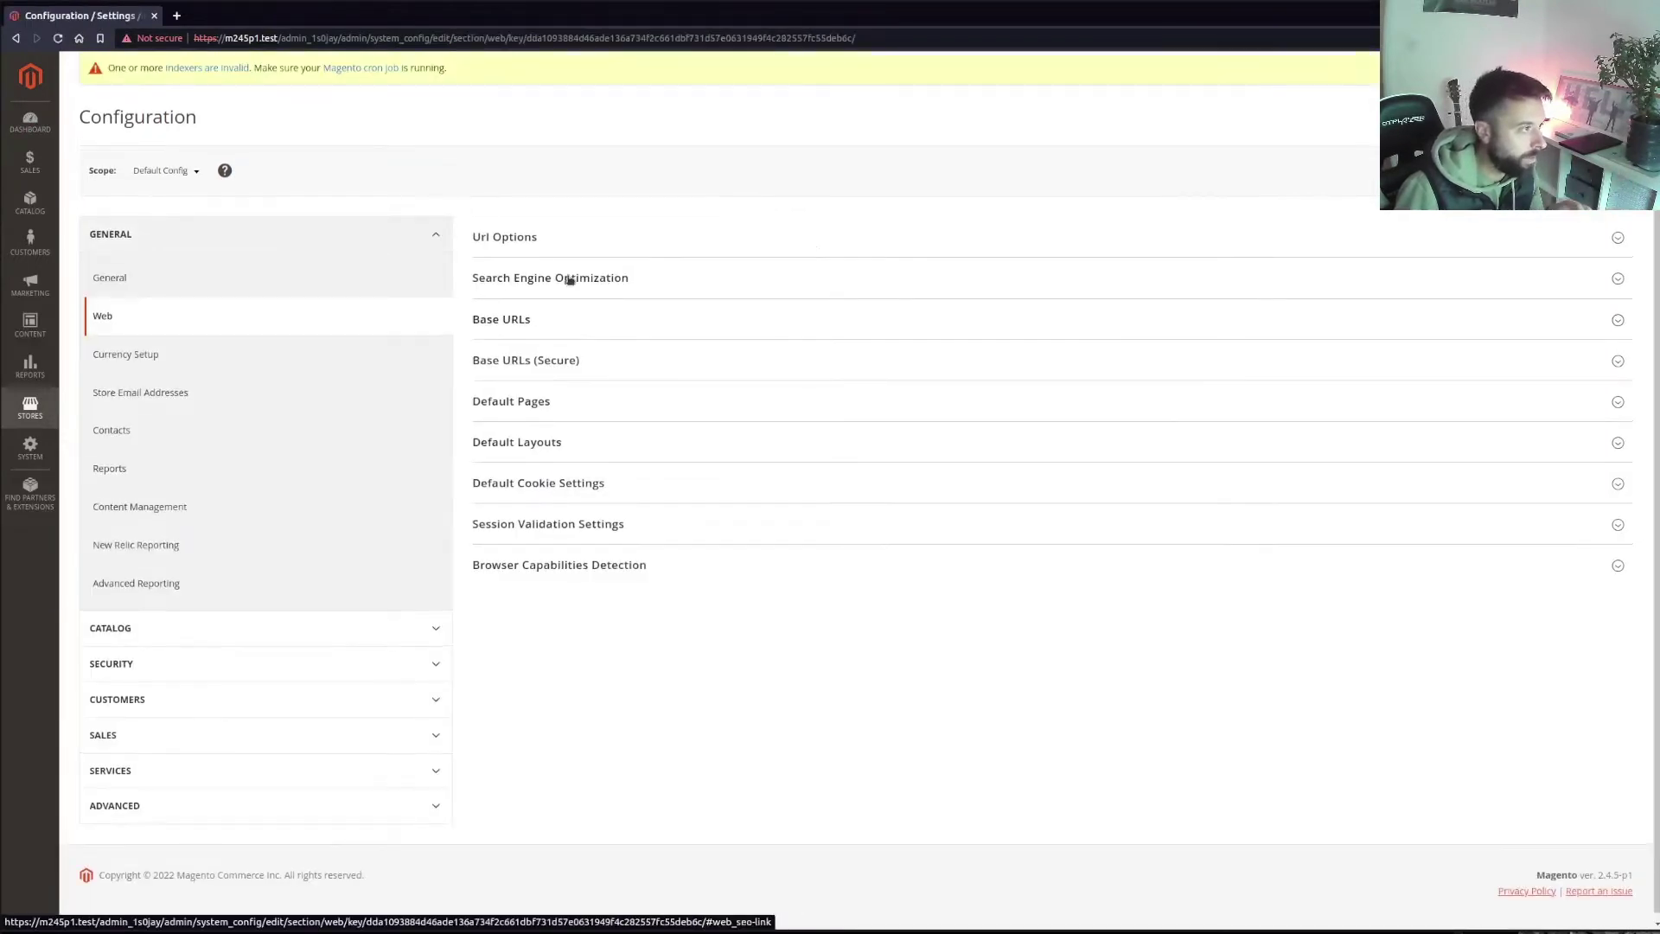
click(544, 237)
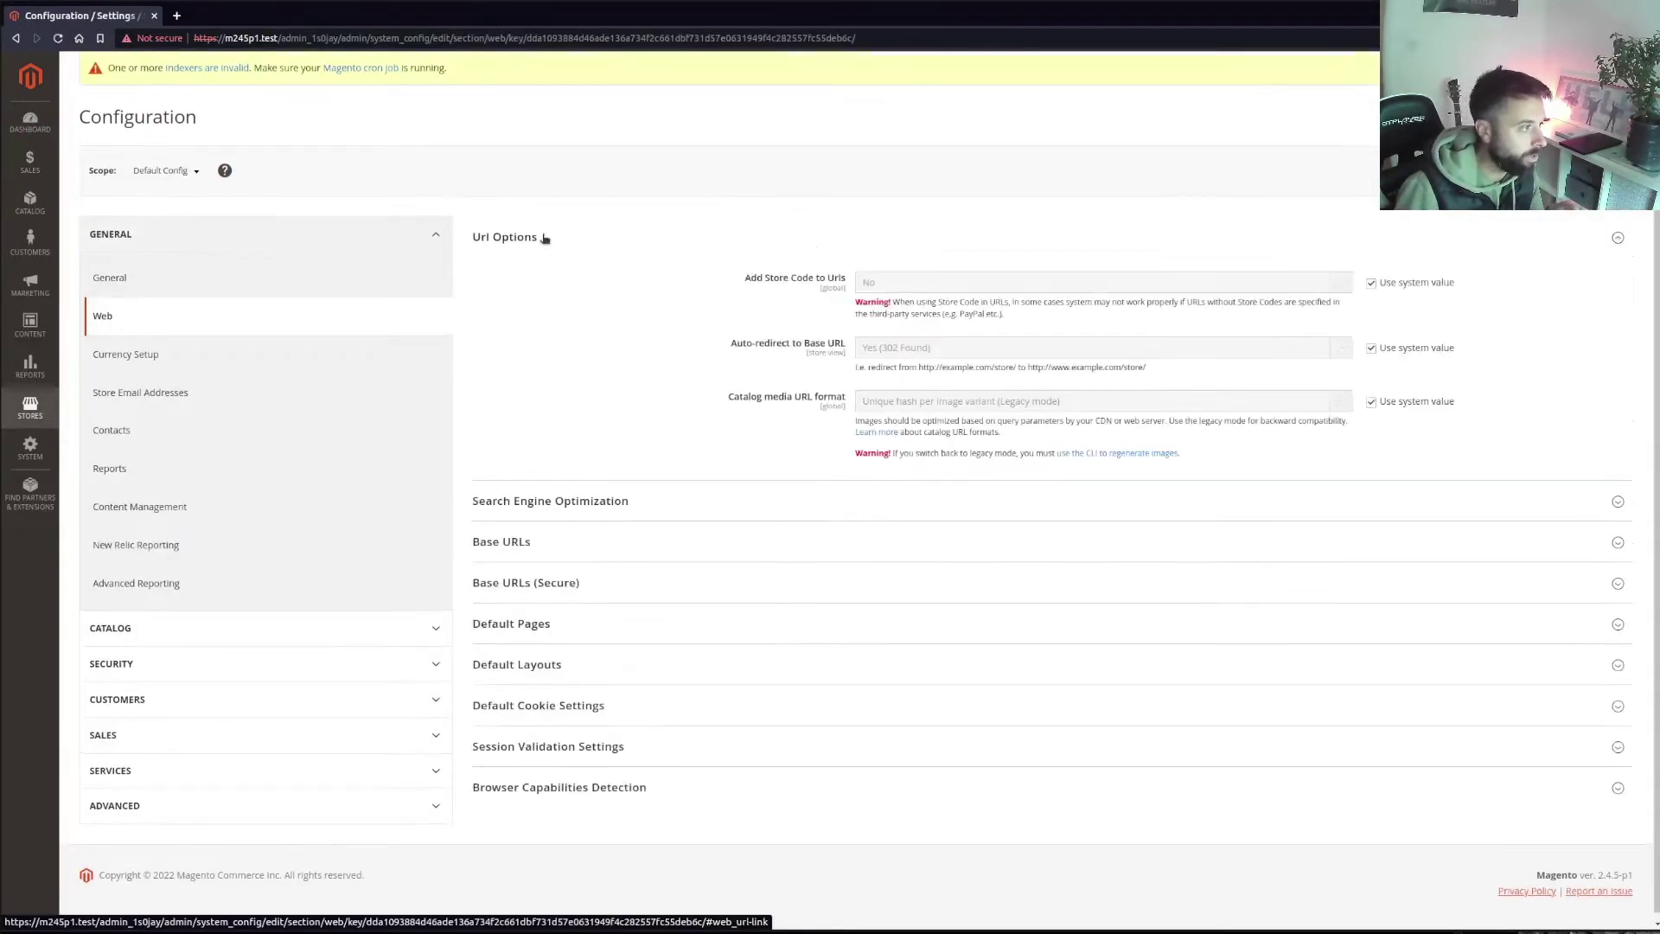
scroll(536, 508, down, 1)
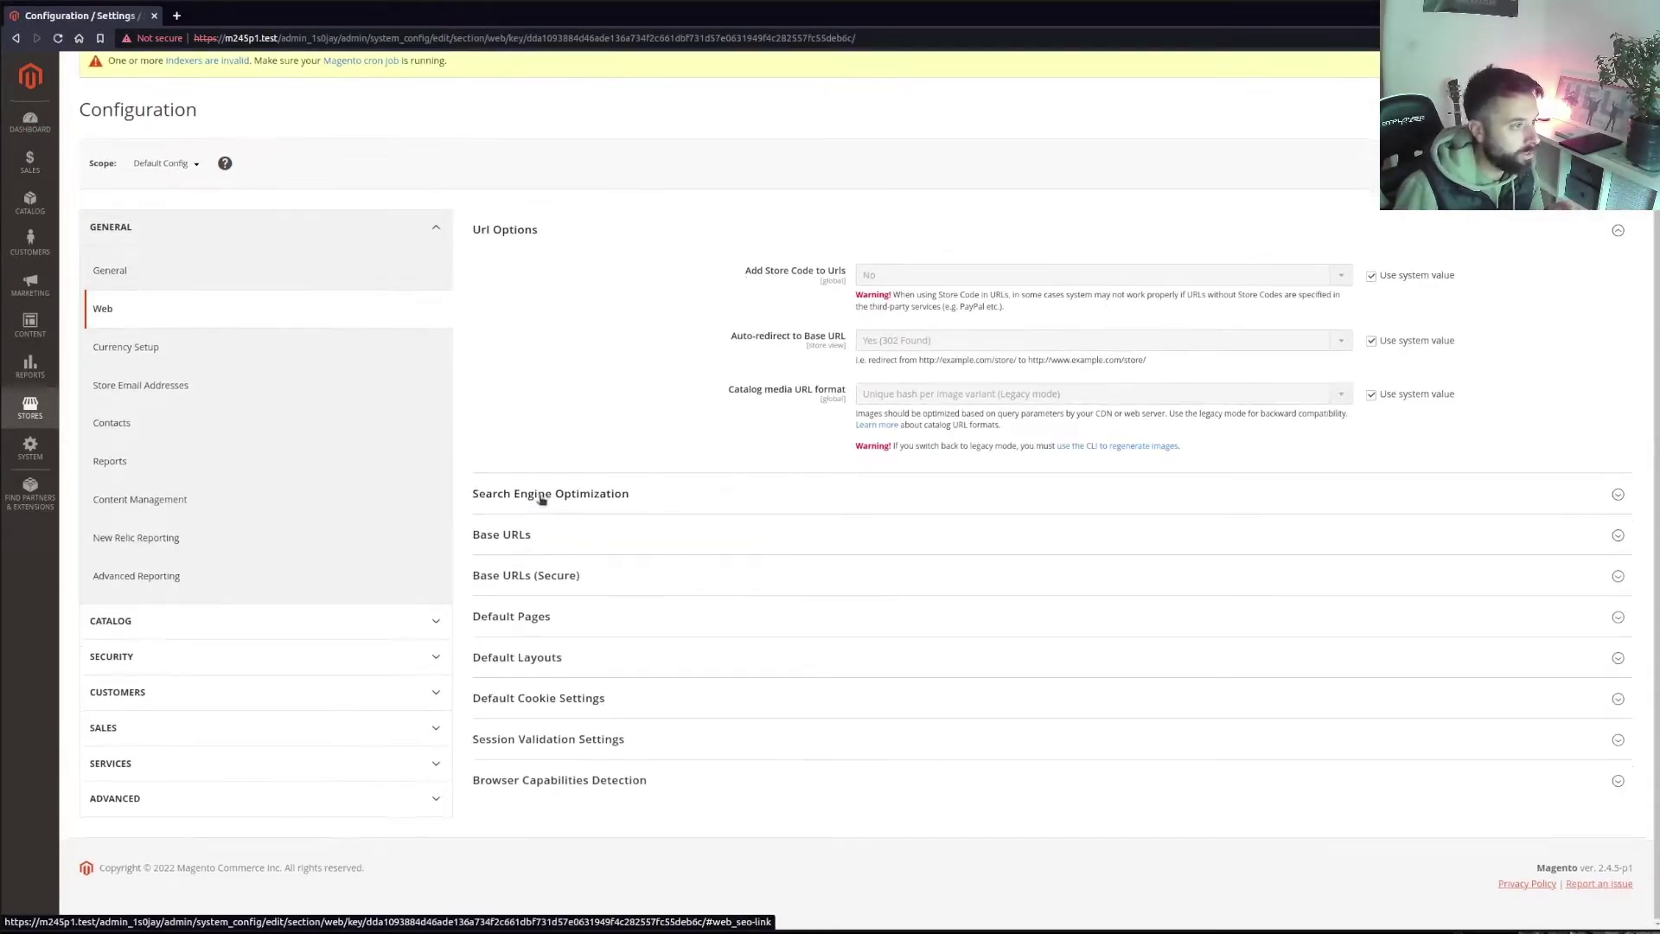
click(532, 542)
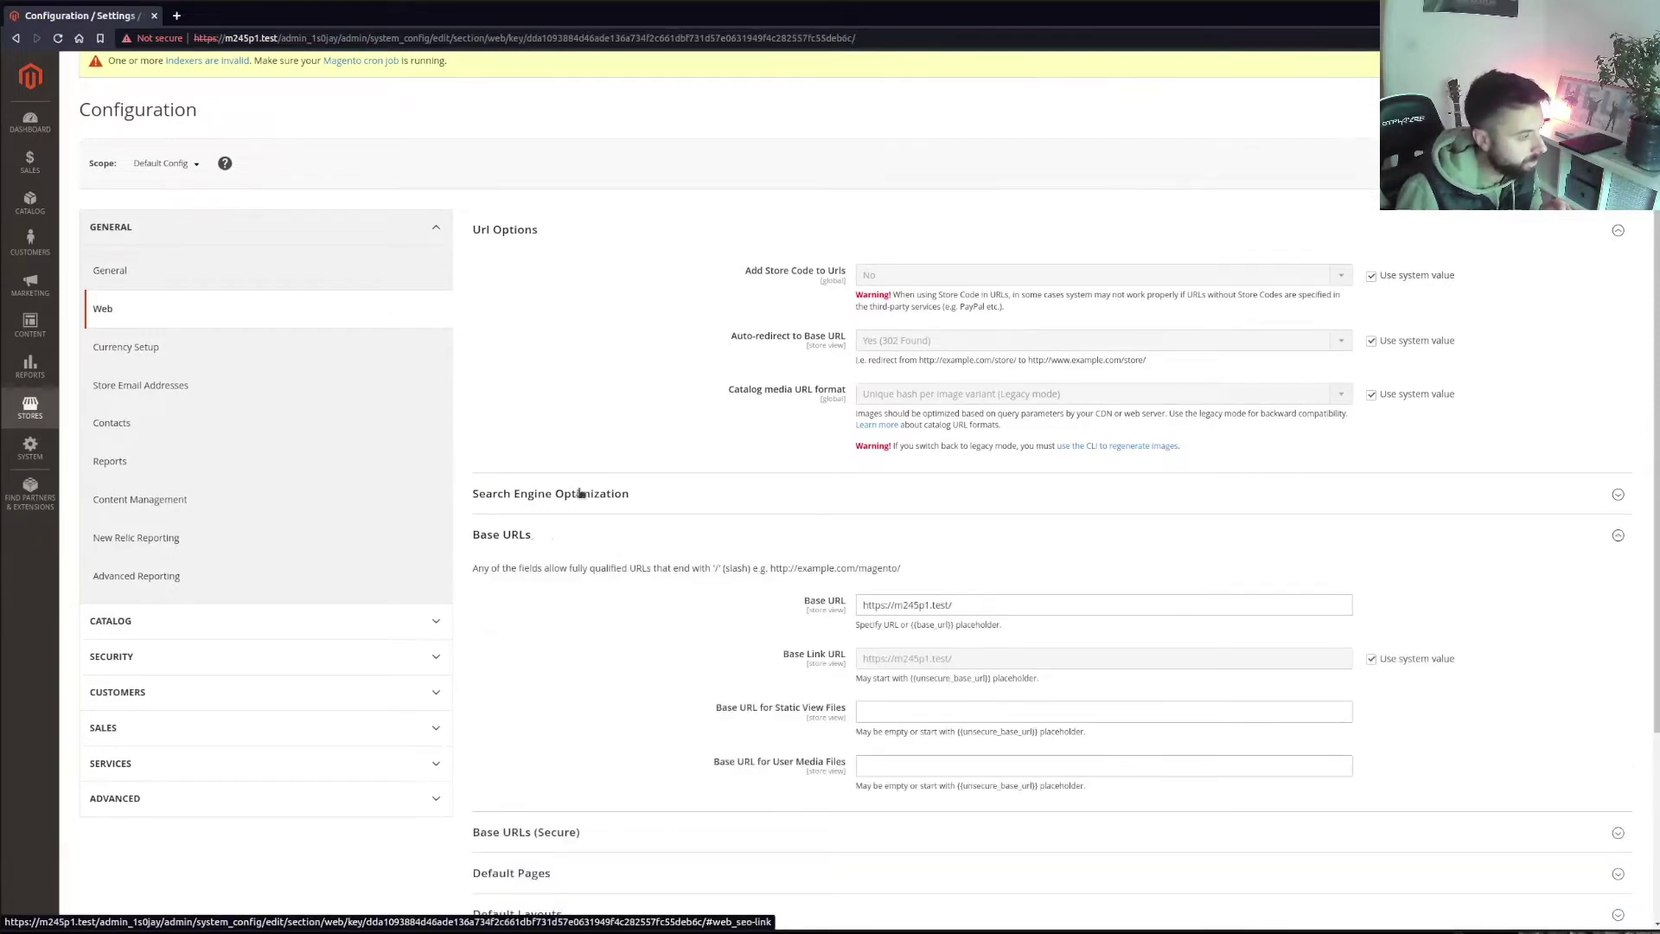
scroll(577, 549, down, 3)
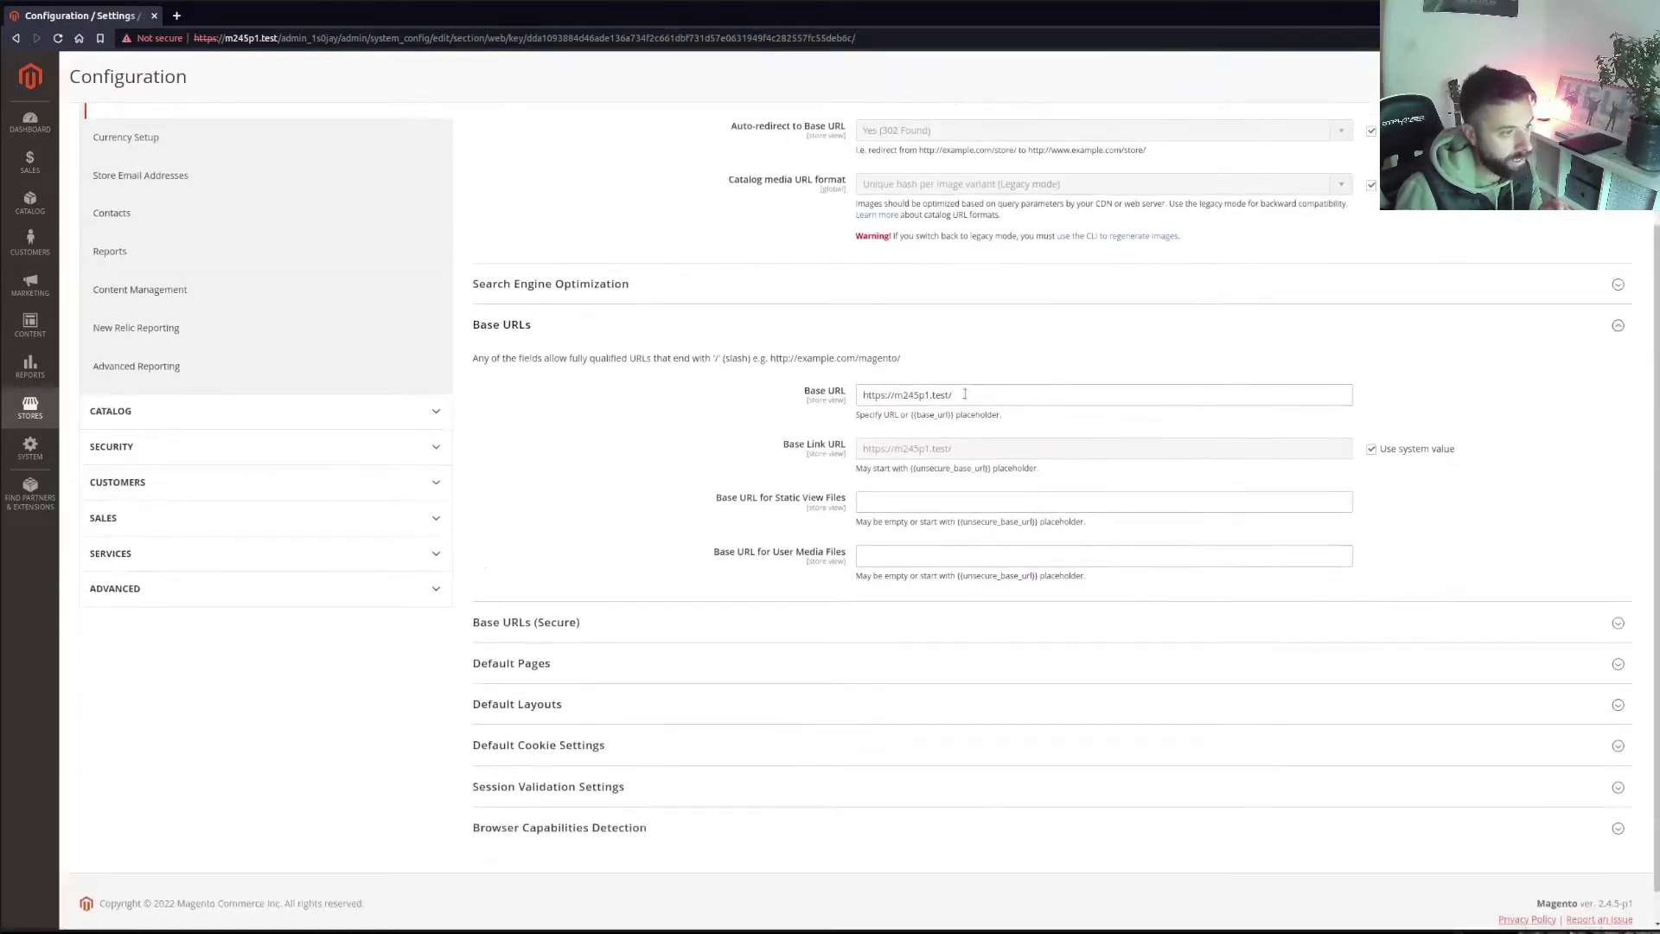
drag(965, 394, 870, 391)
click(731, 429)
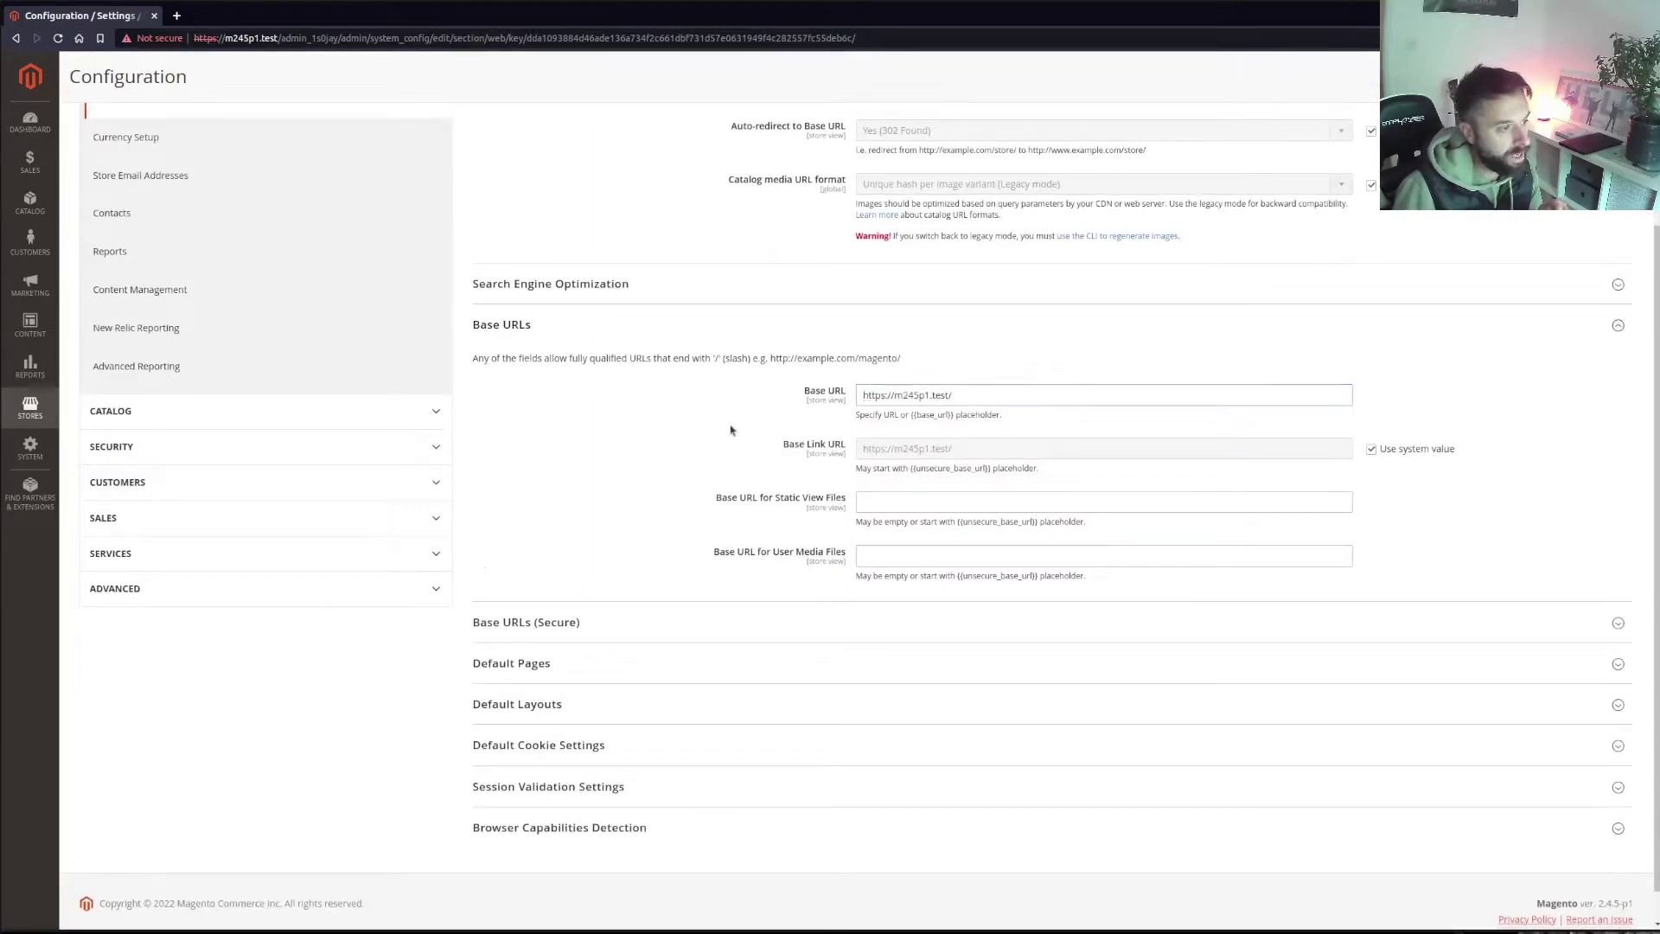
drag(986, 391, 842, 395)
click(708, 432)
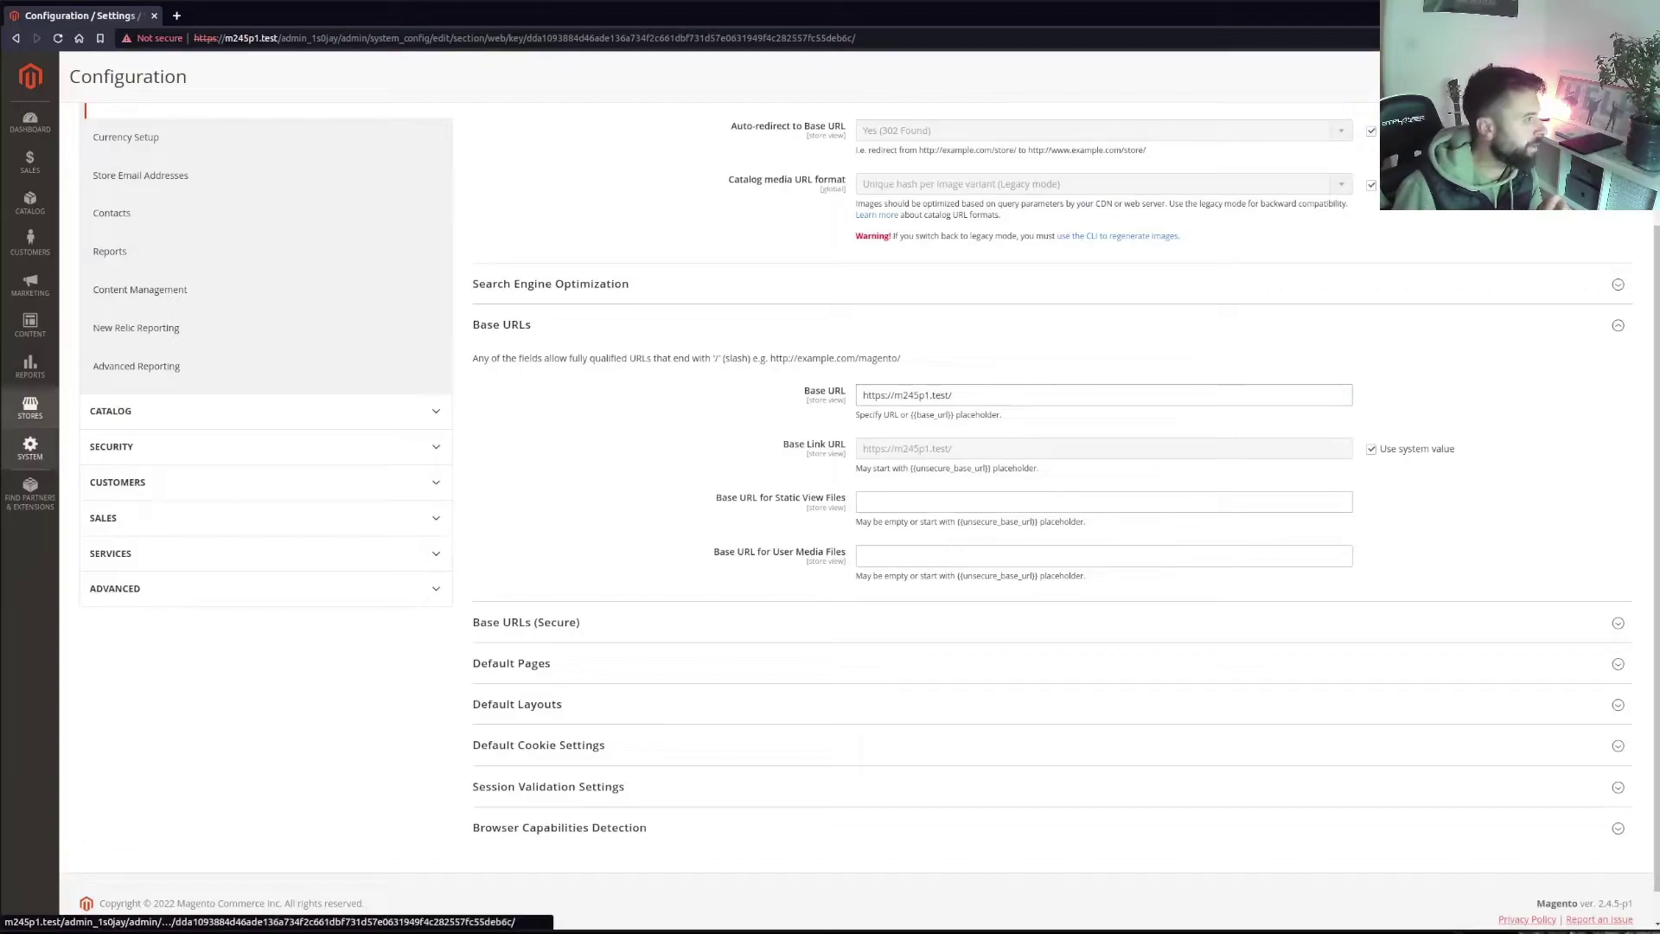
key(alt+Tab)
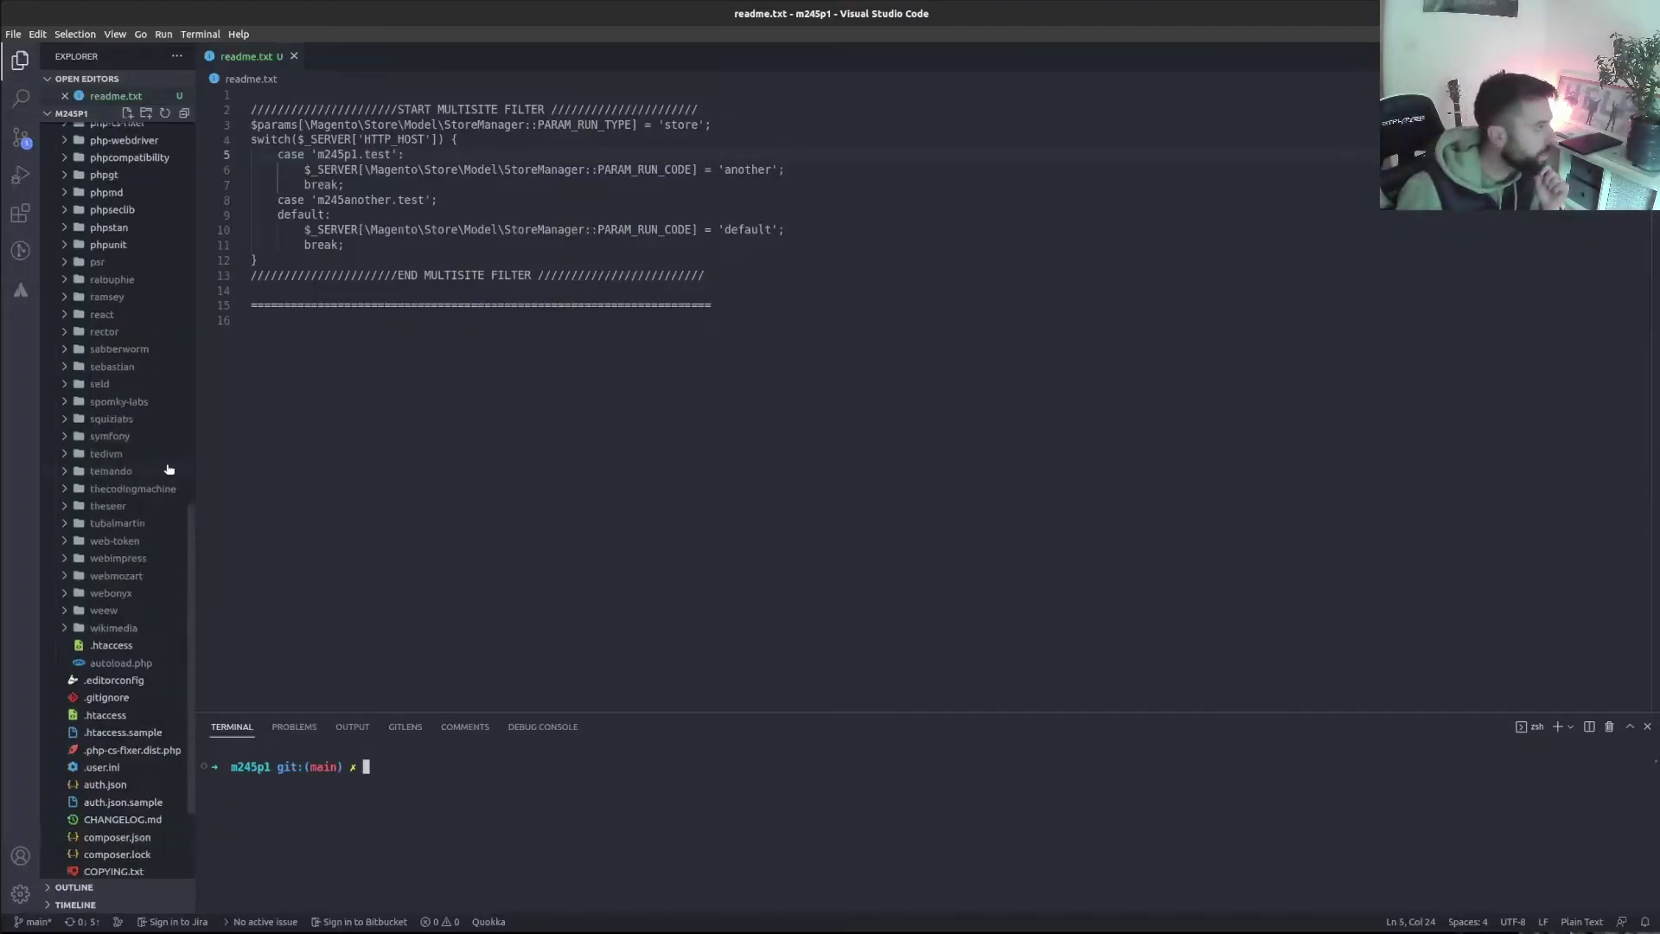
Inspect app/etc/env.php and config.php in the Explorer, then return to the browser
drag(189, 512, 189, 129)
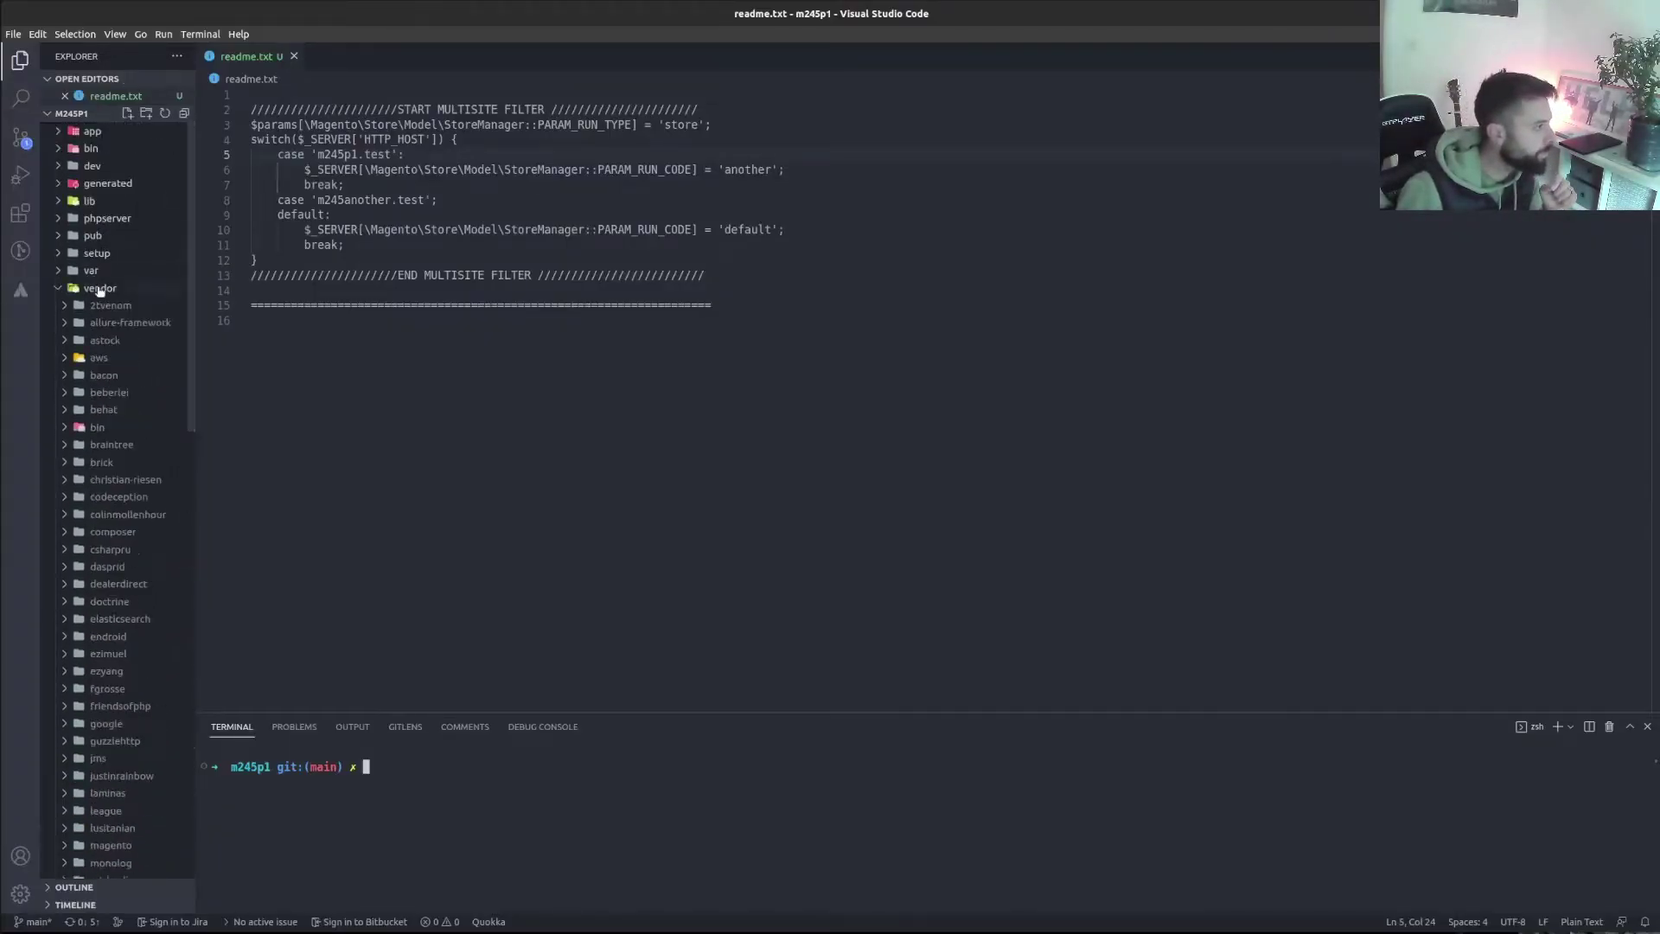
click(99, 291)
click(93, 132)
click(107, 182)
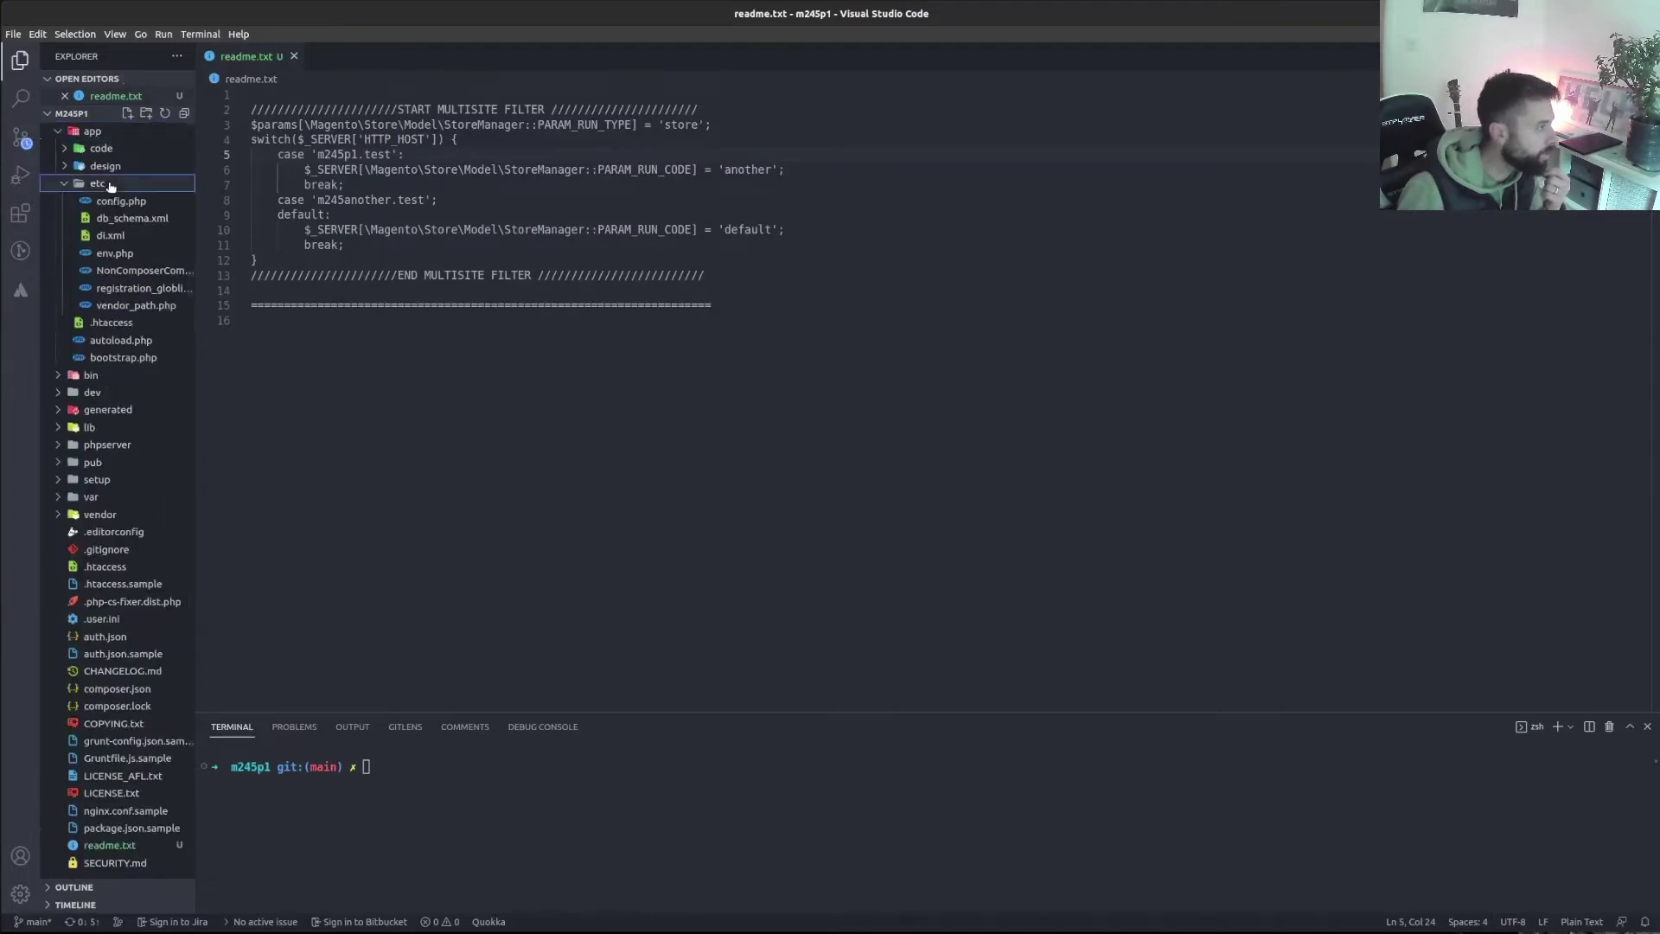
click(126, 257)
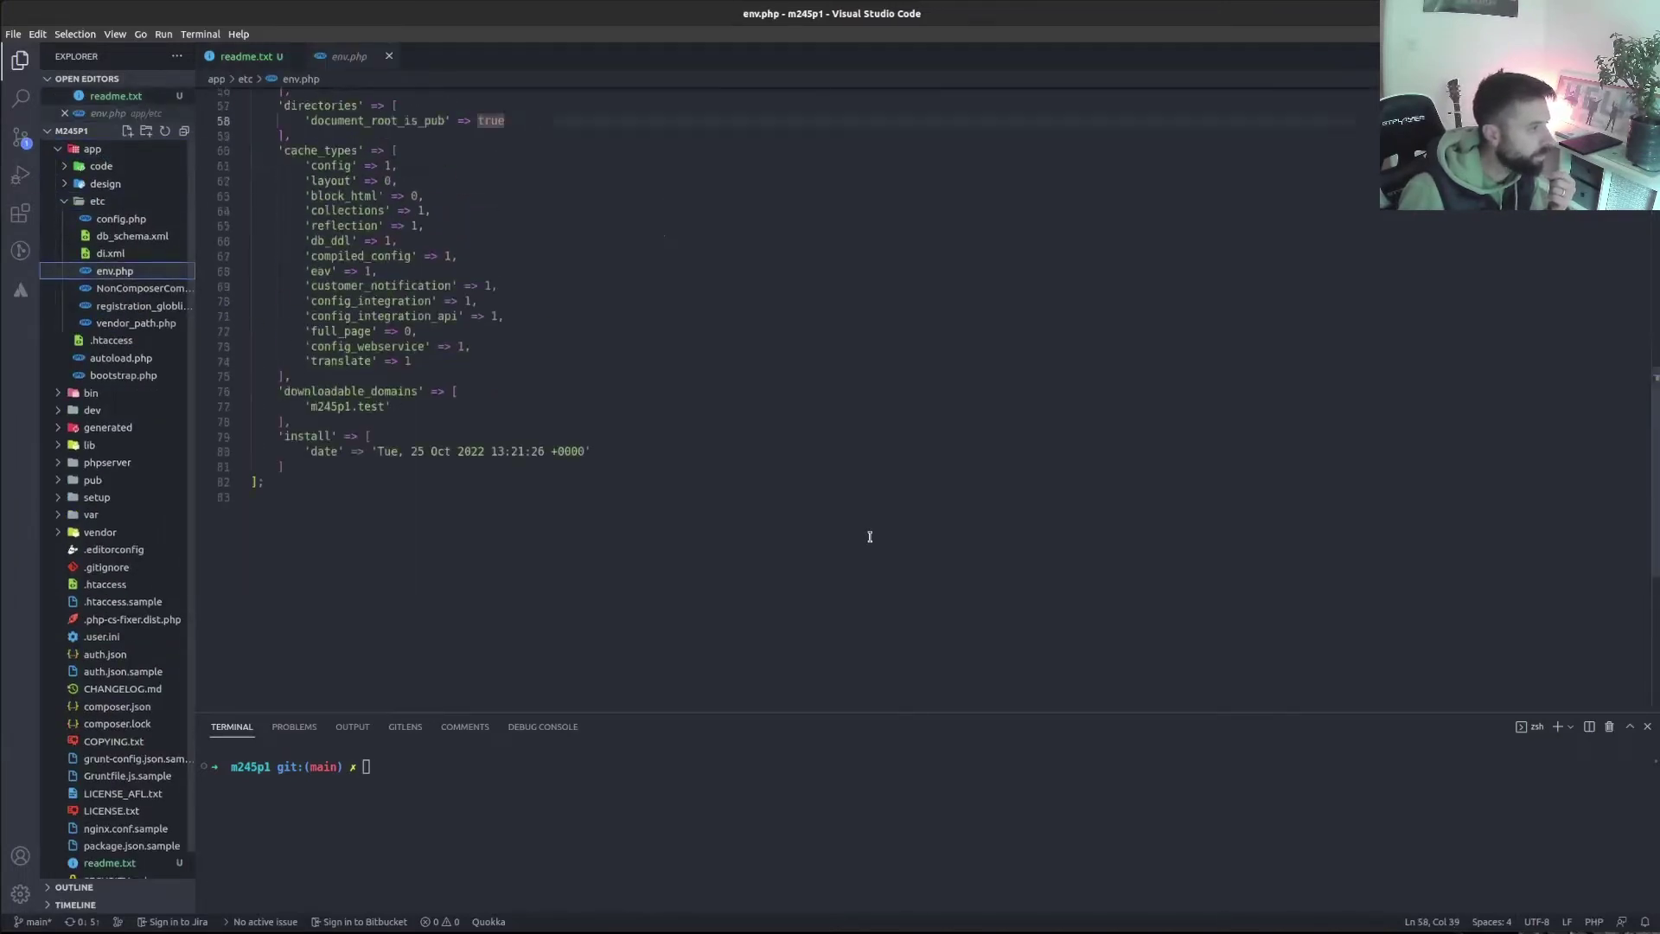
click(125, 221)
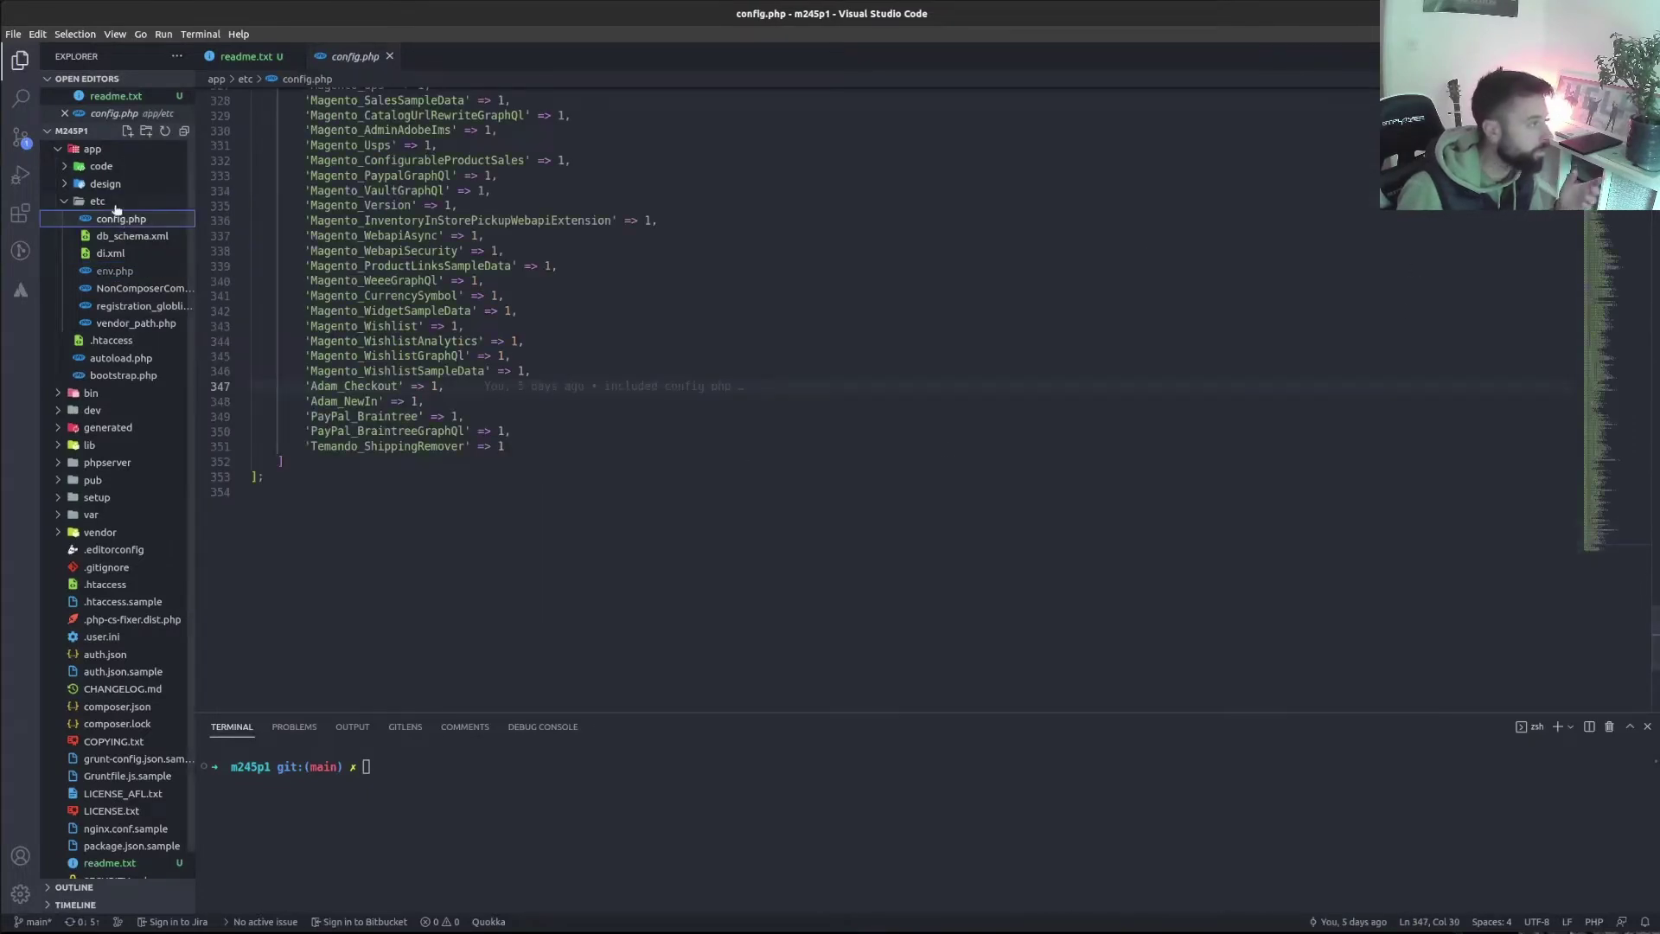
click(116, 273)
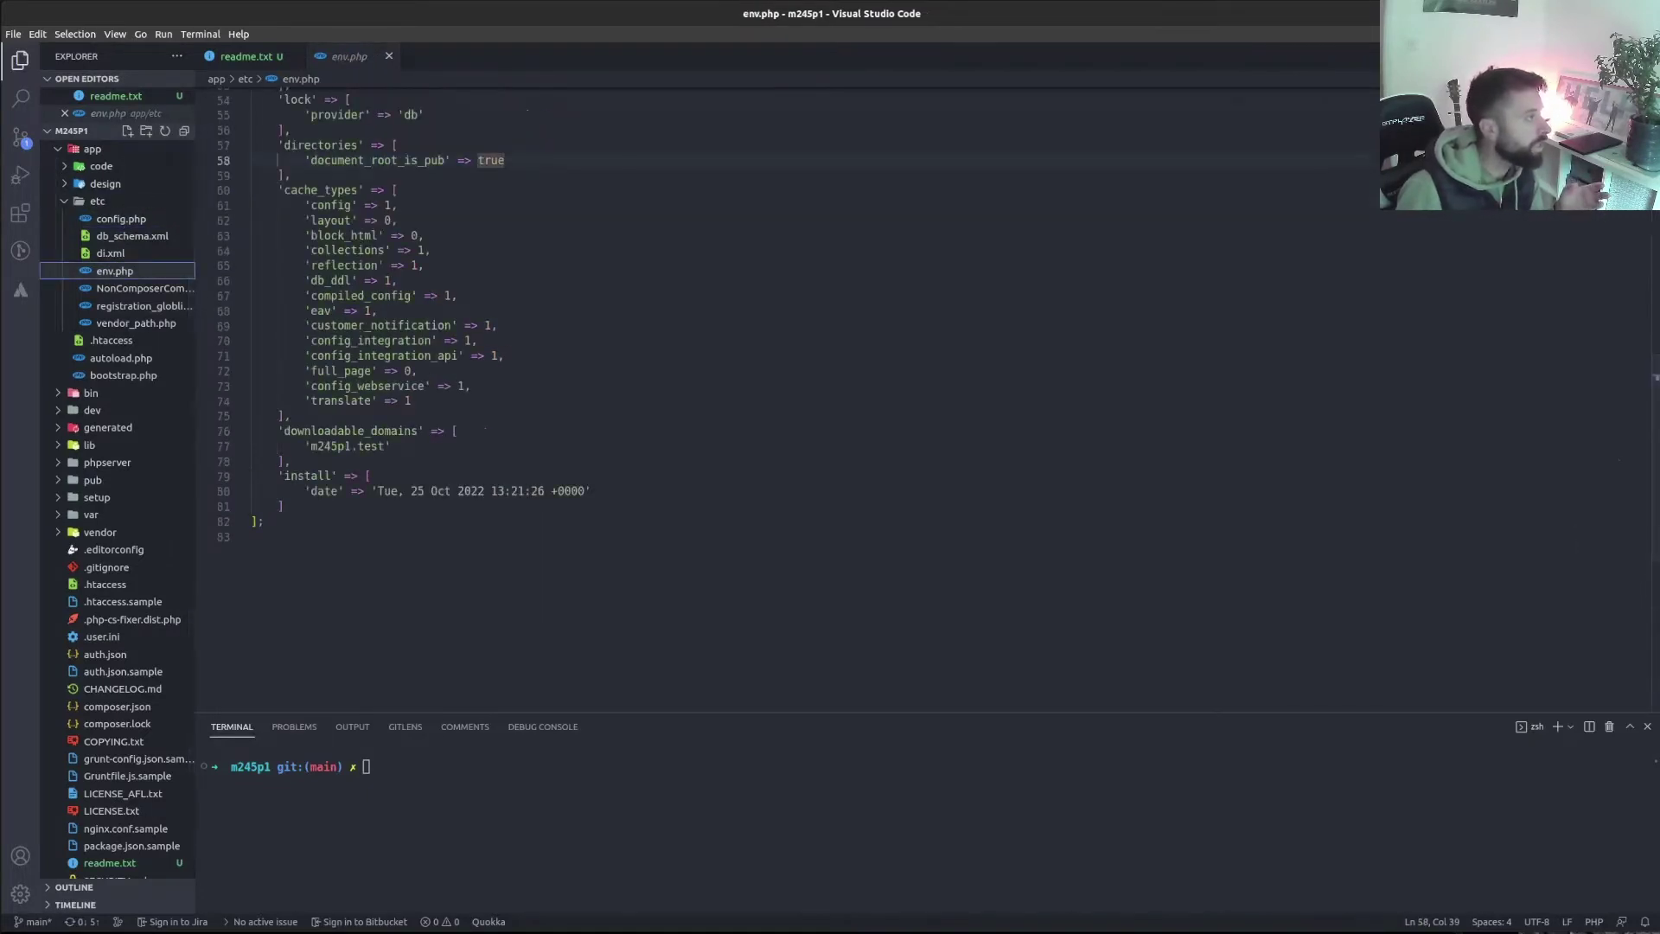
key(alt+Tab)
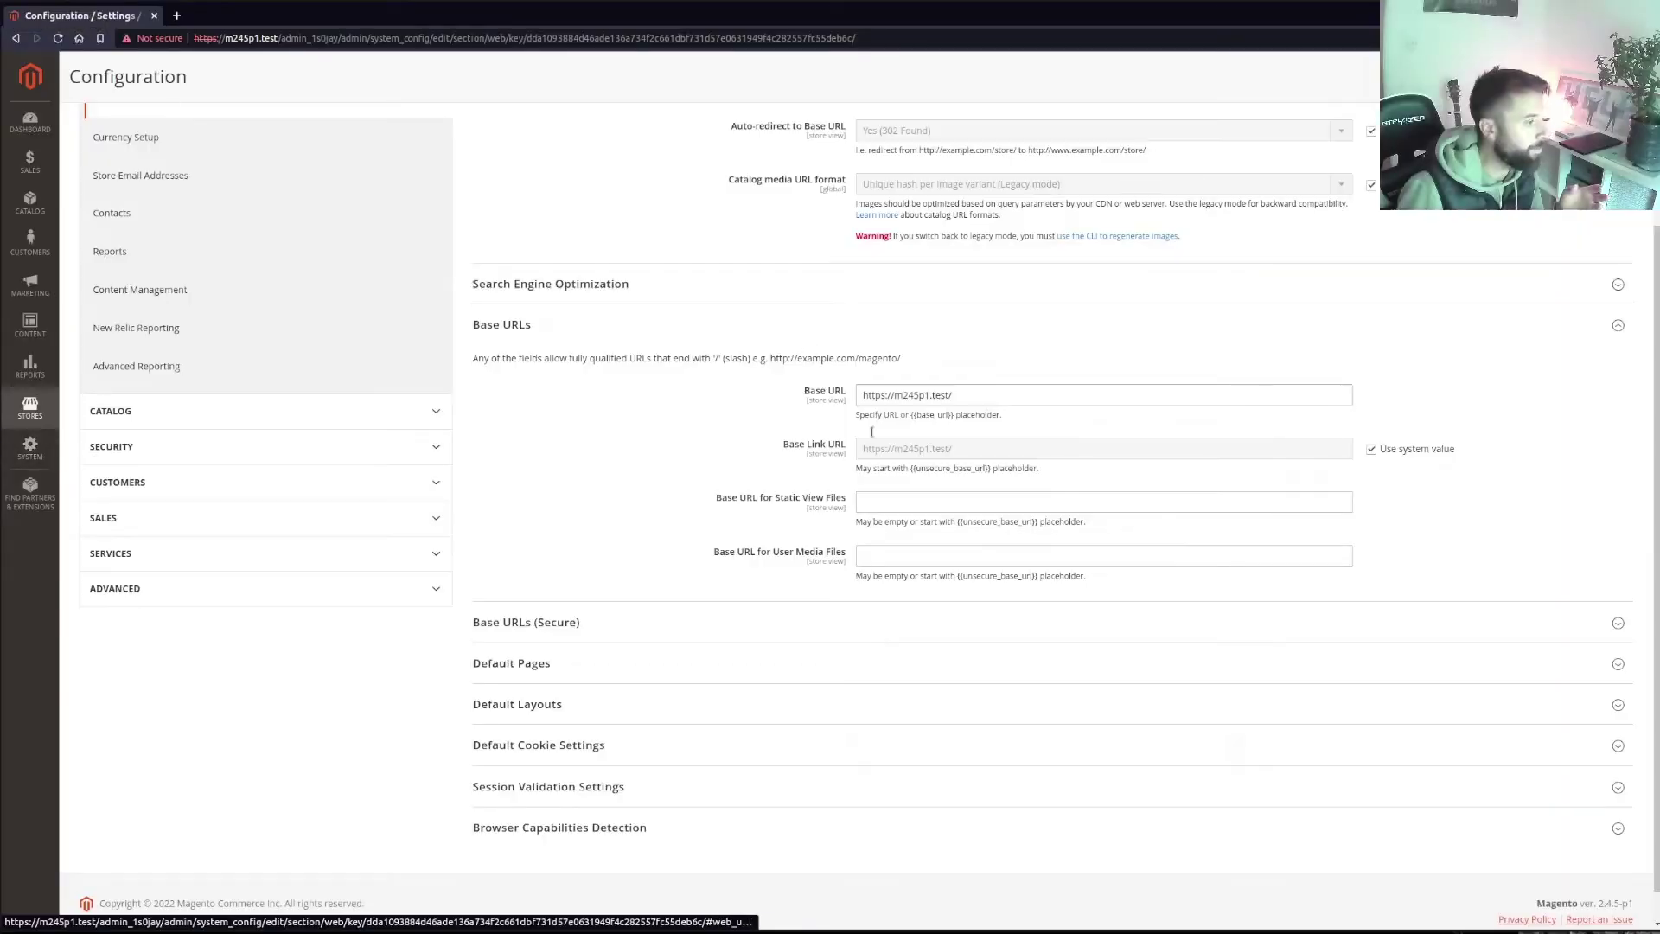
Switch the configuration scope to Another Website
click(1069, 396)
key(Left)
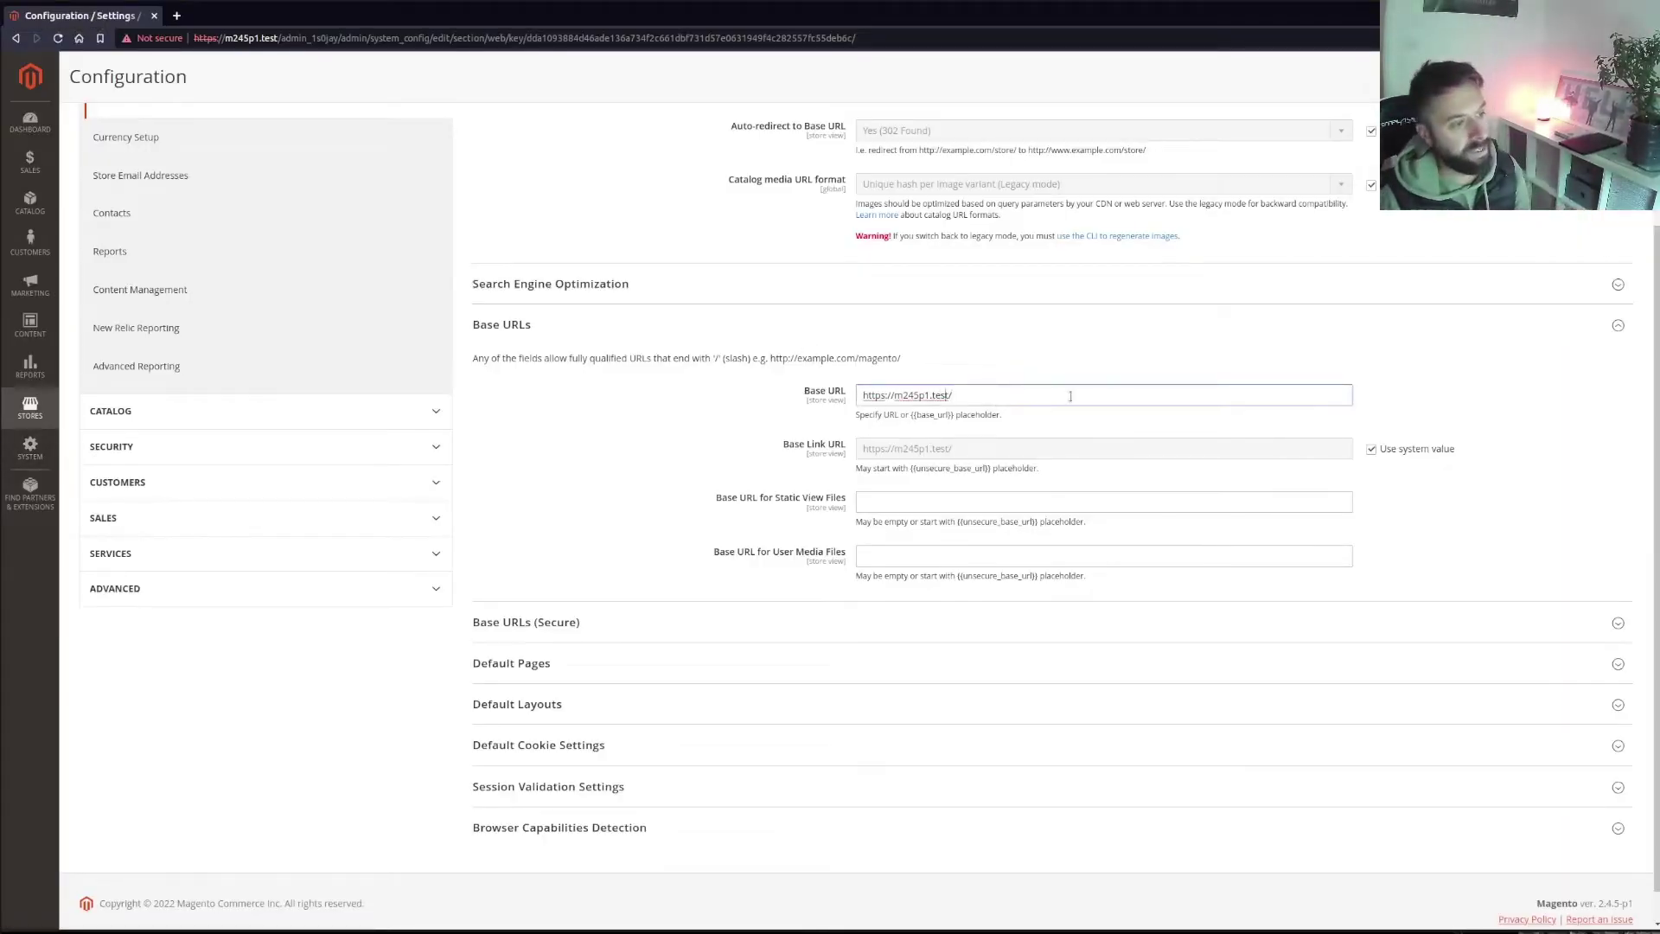
scroll(936, 419, up, 5)
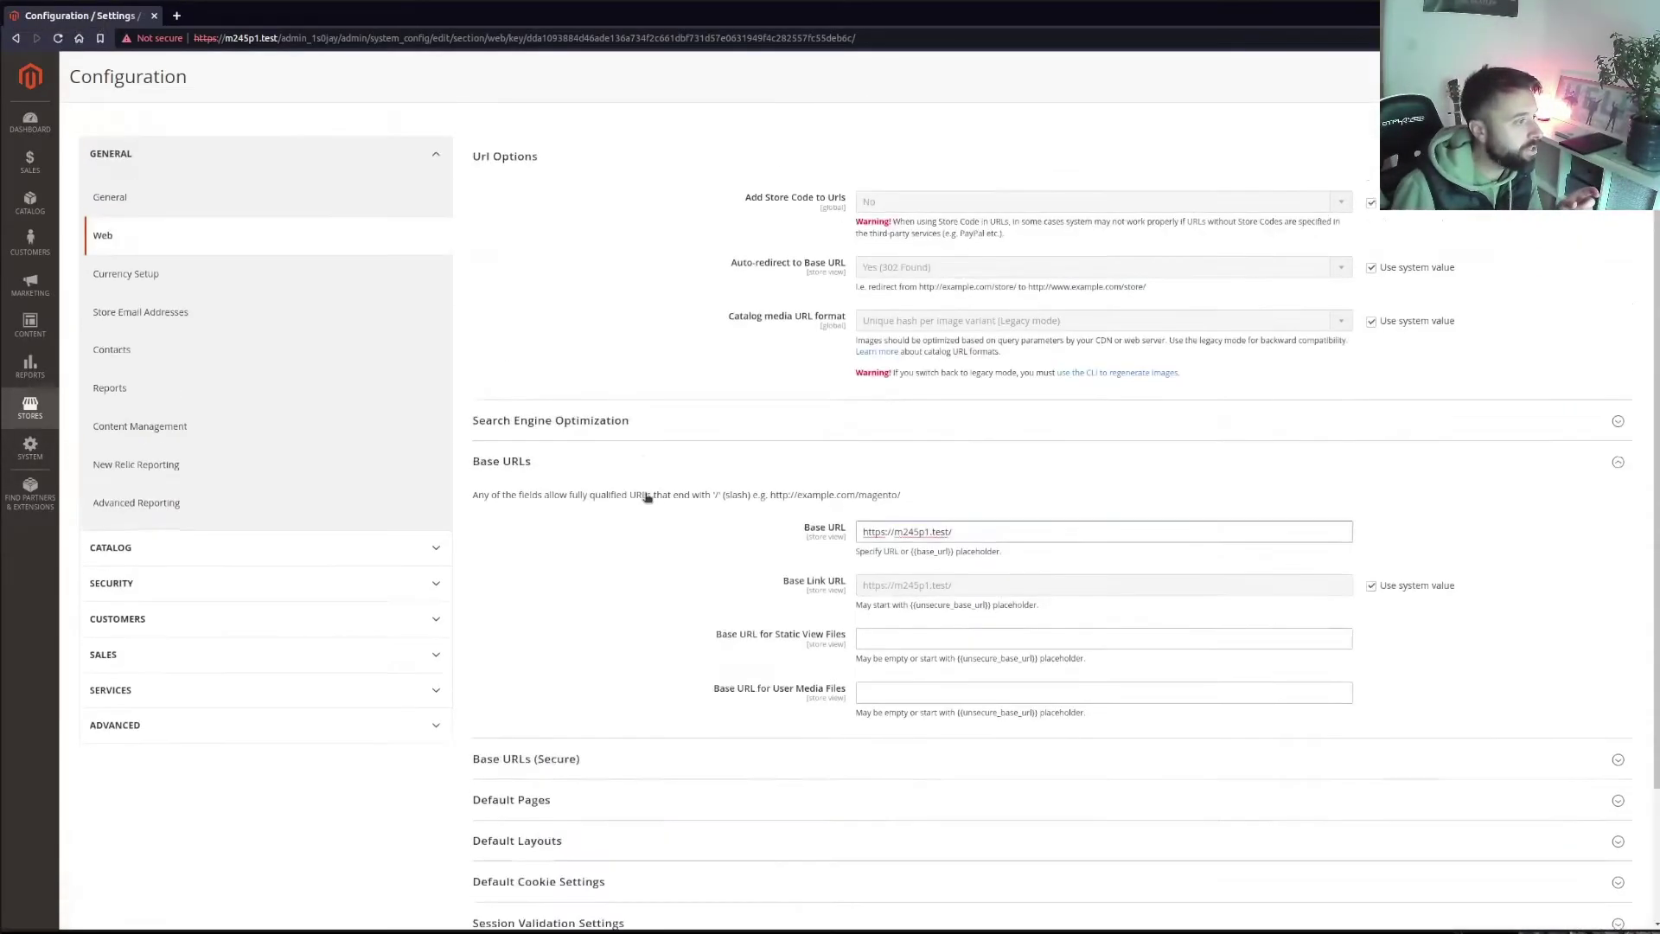
click(164, 171)
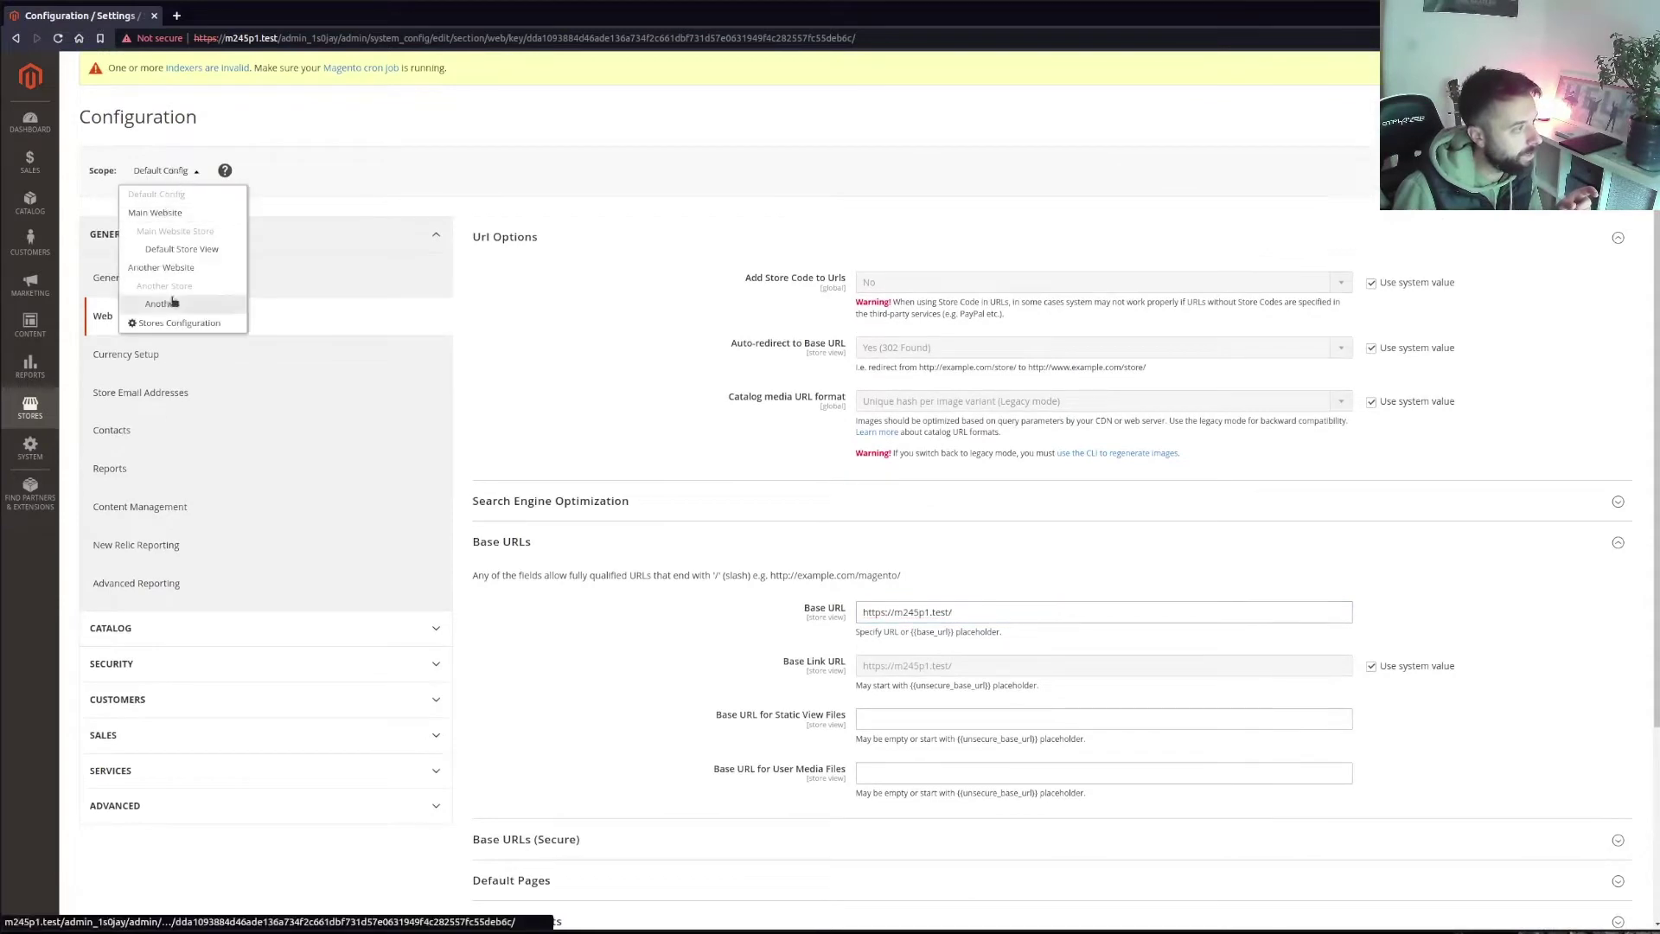
click(163, 269)
click(940, 171)
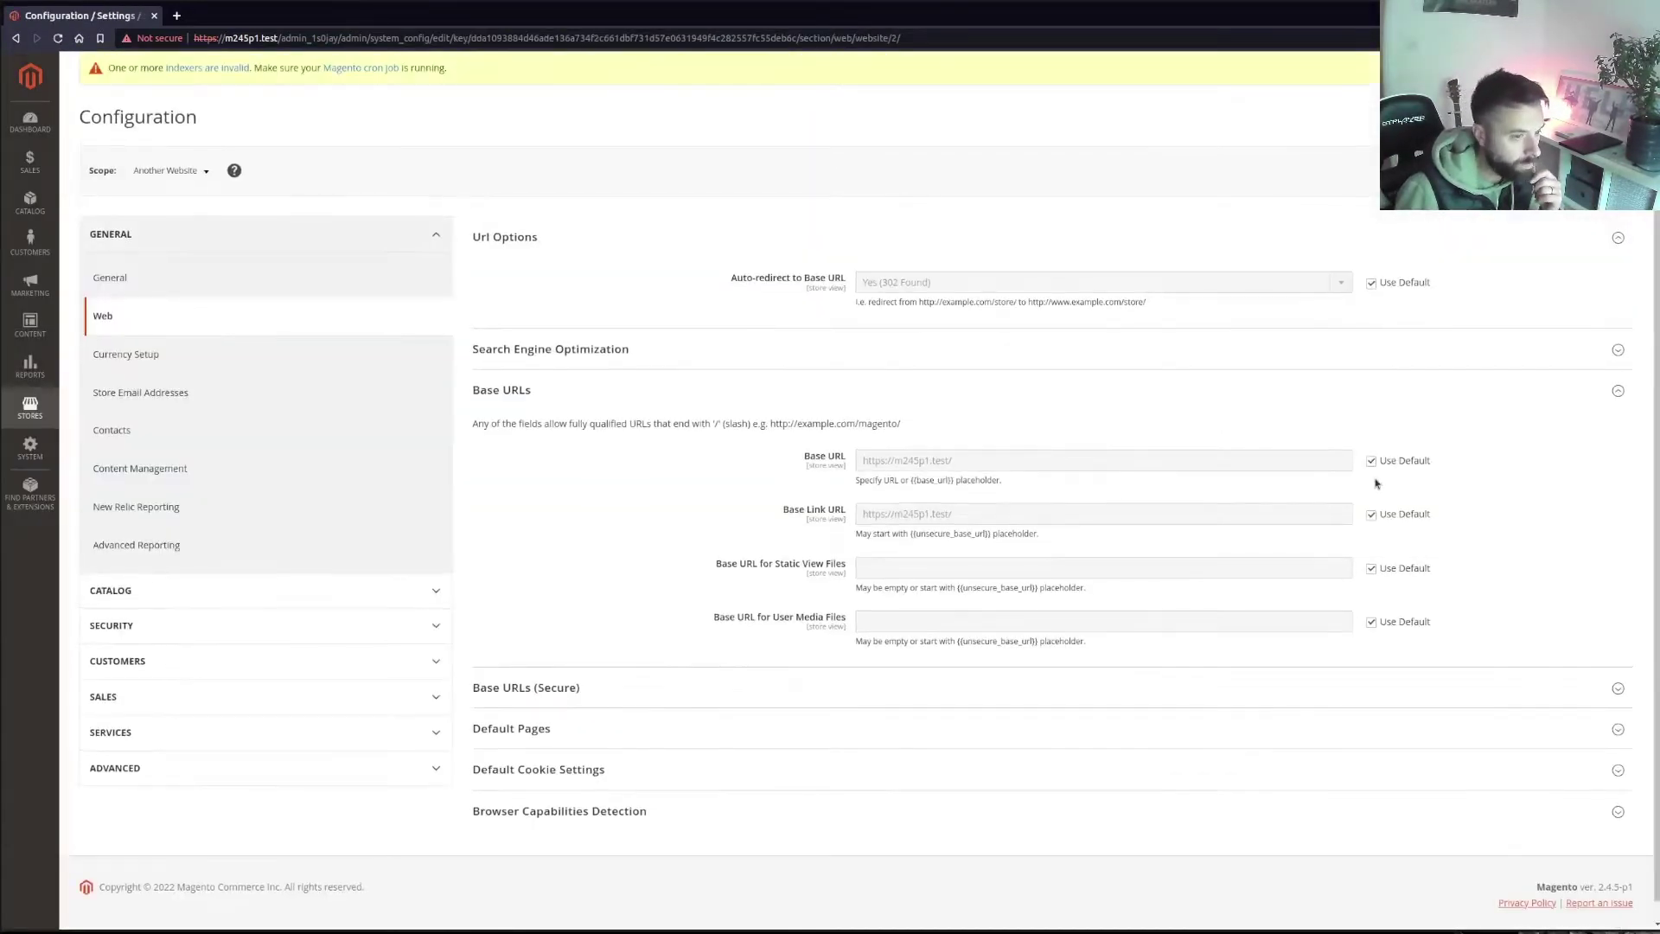
click(1372, 461)
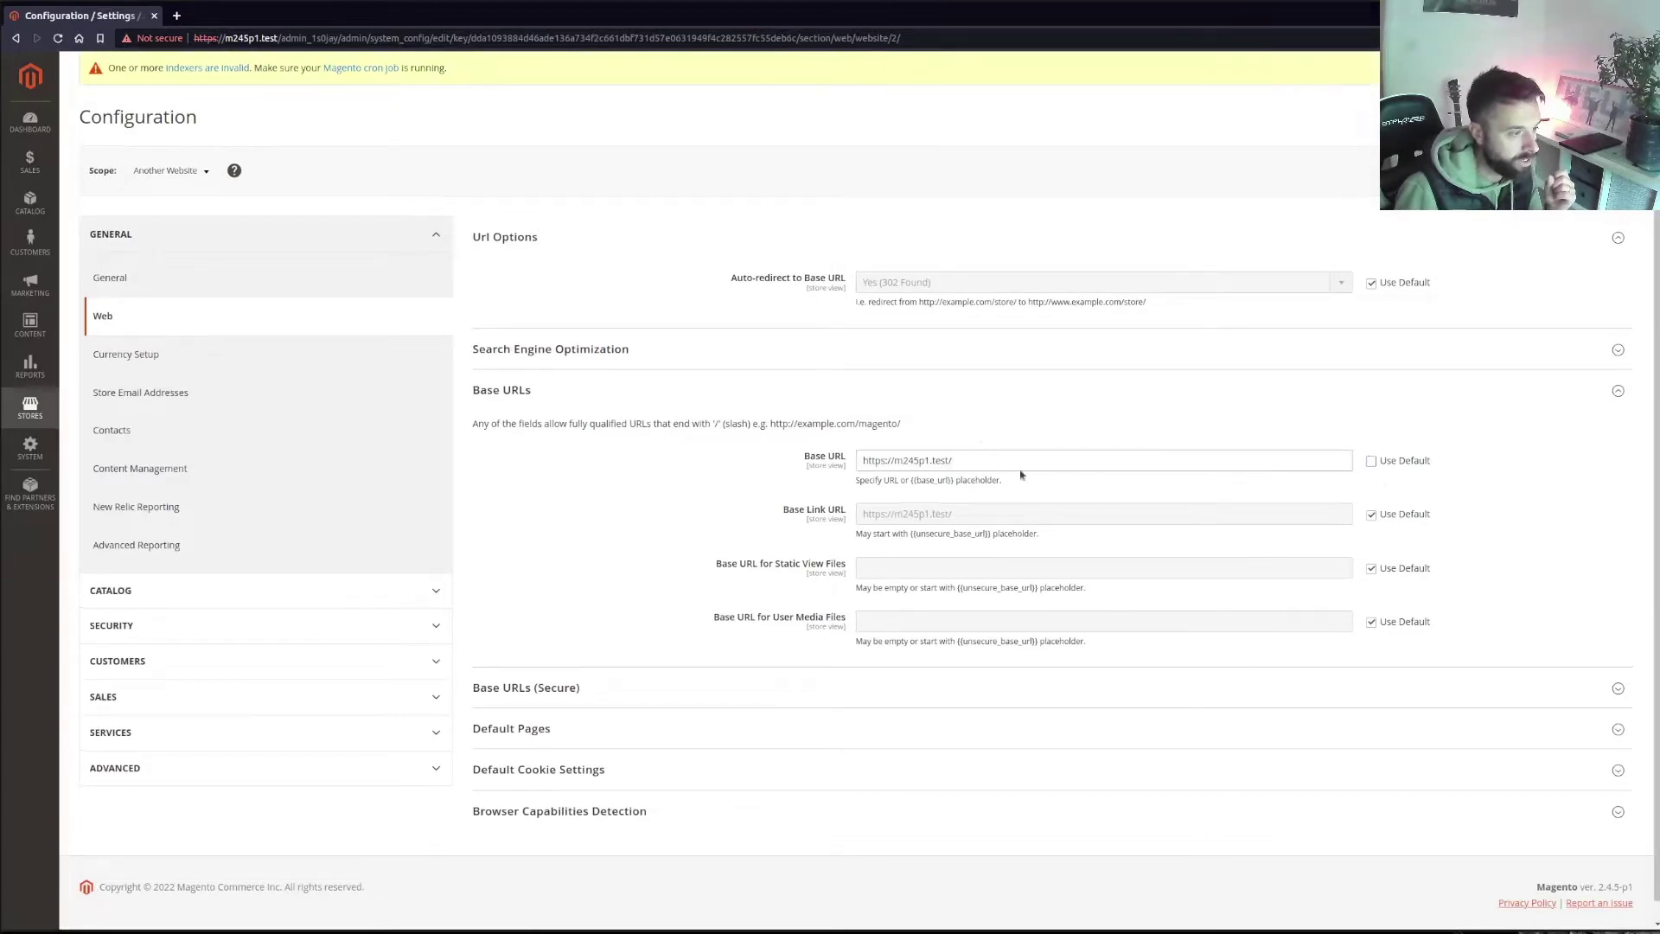
click(1372, 515)
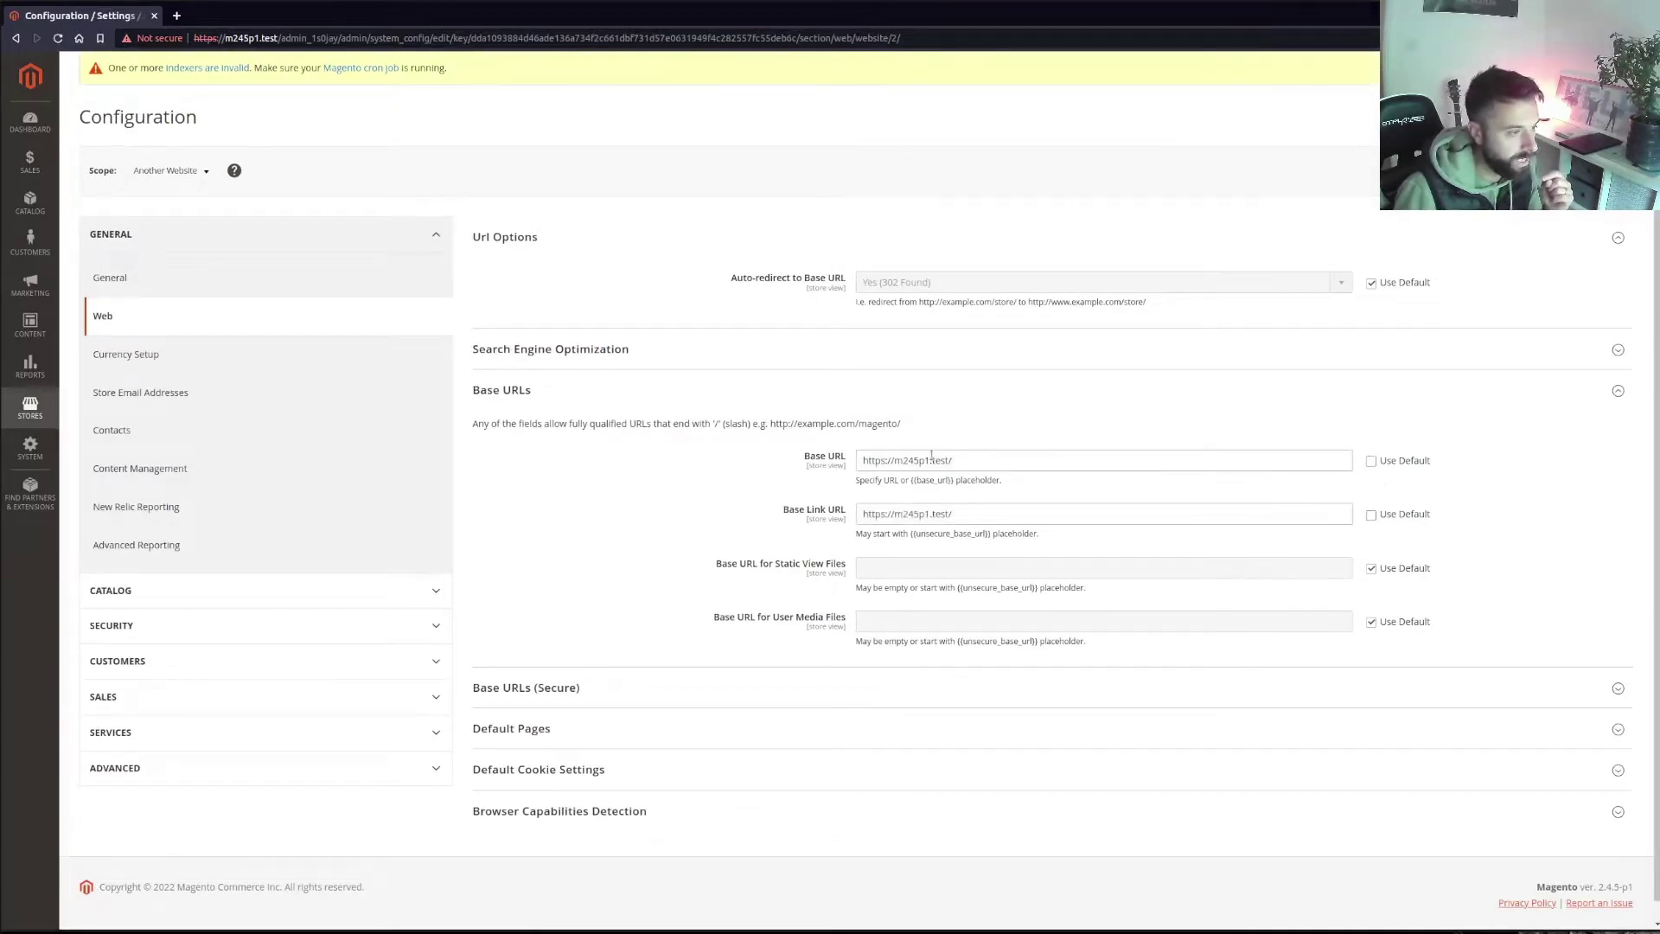
click(931, 459)
text(an)
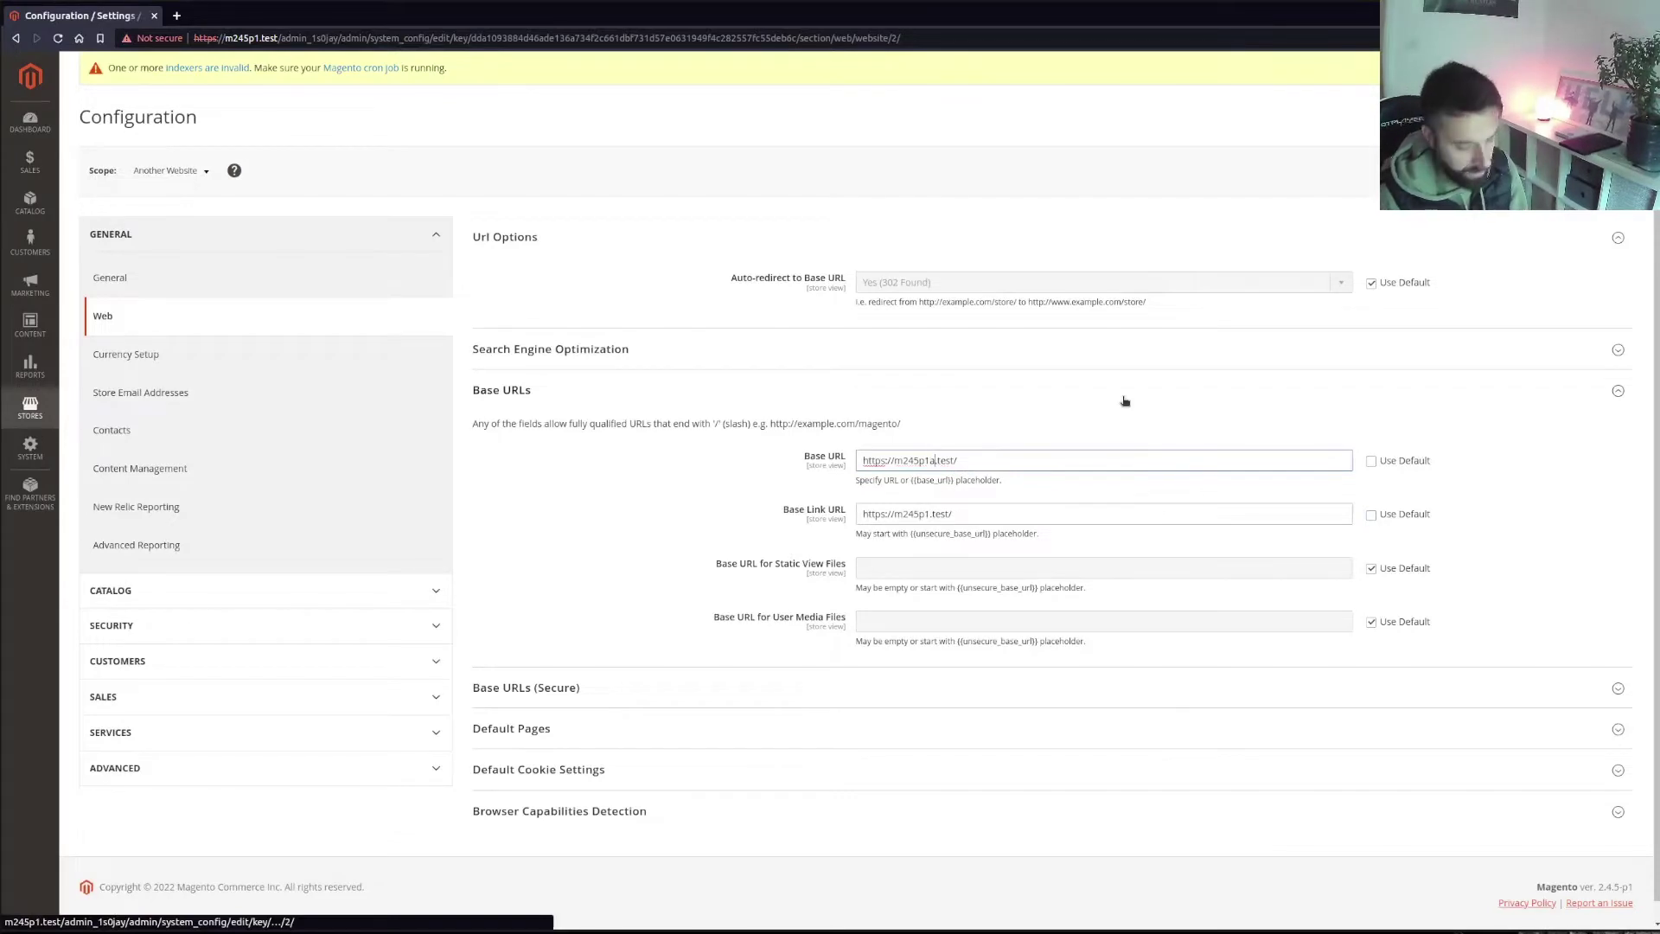
text(other)
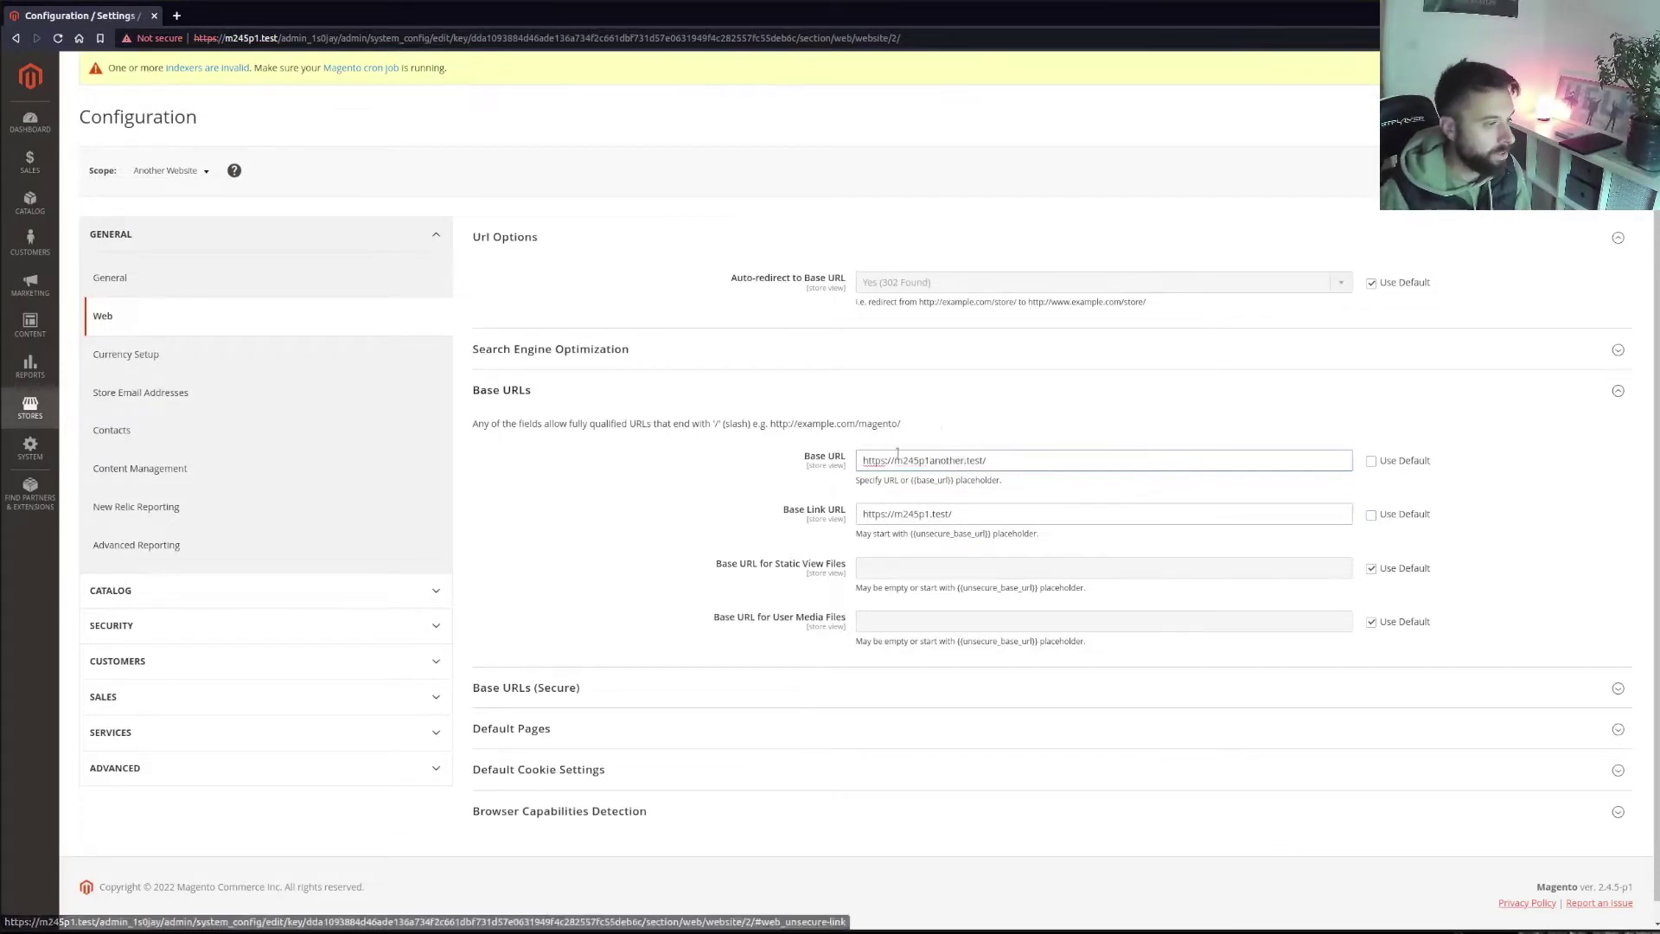
key(ctrl+a)
key(ctrl+c)
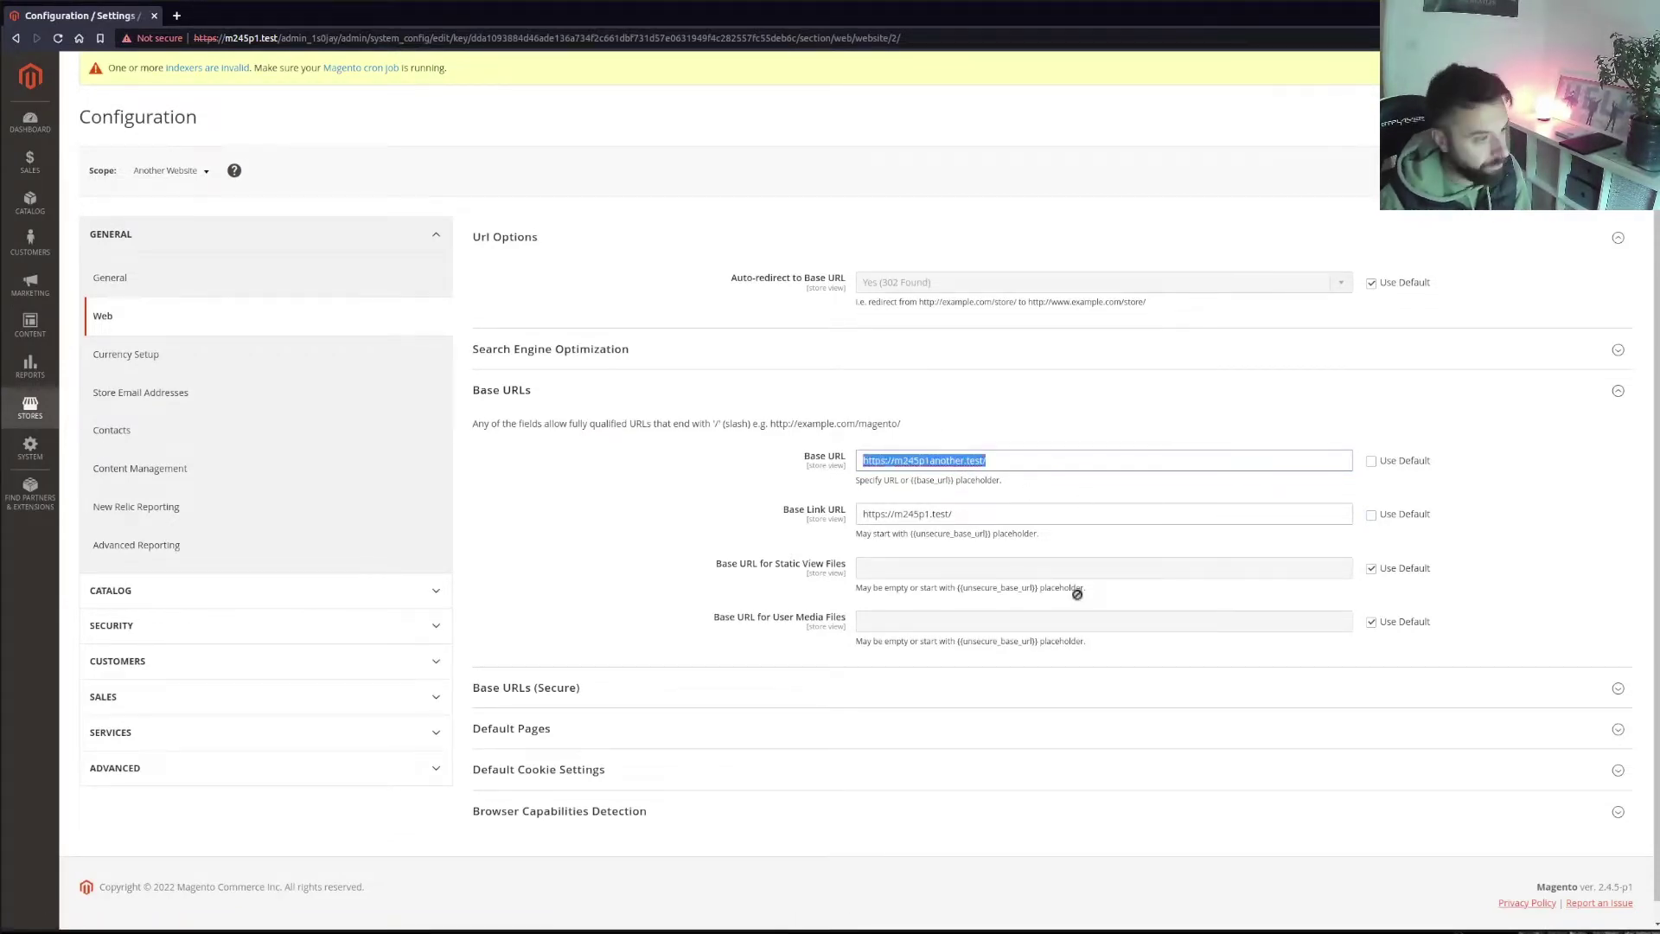
key(Tab)
key(Right)
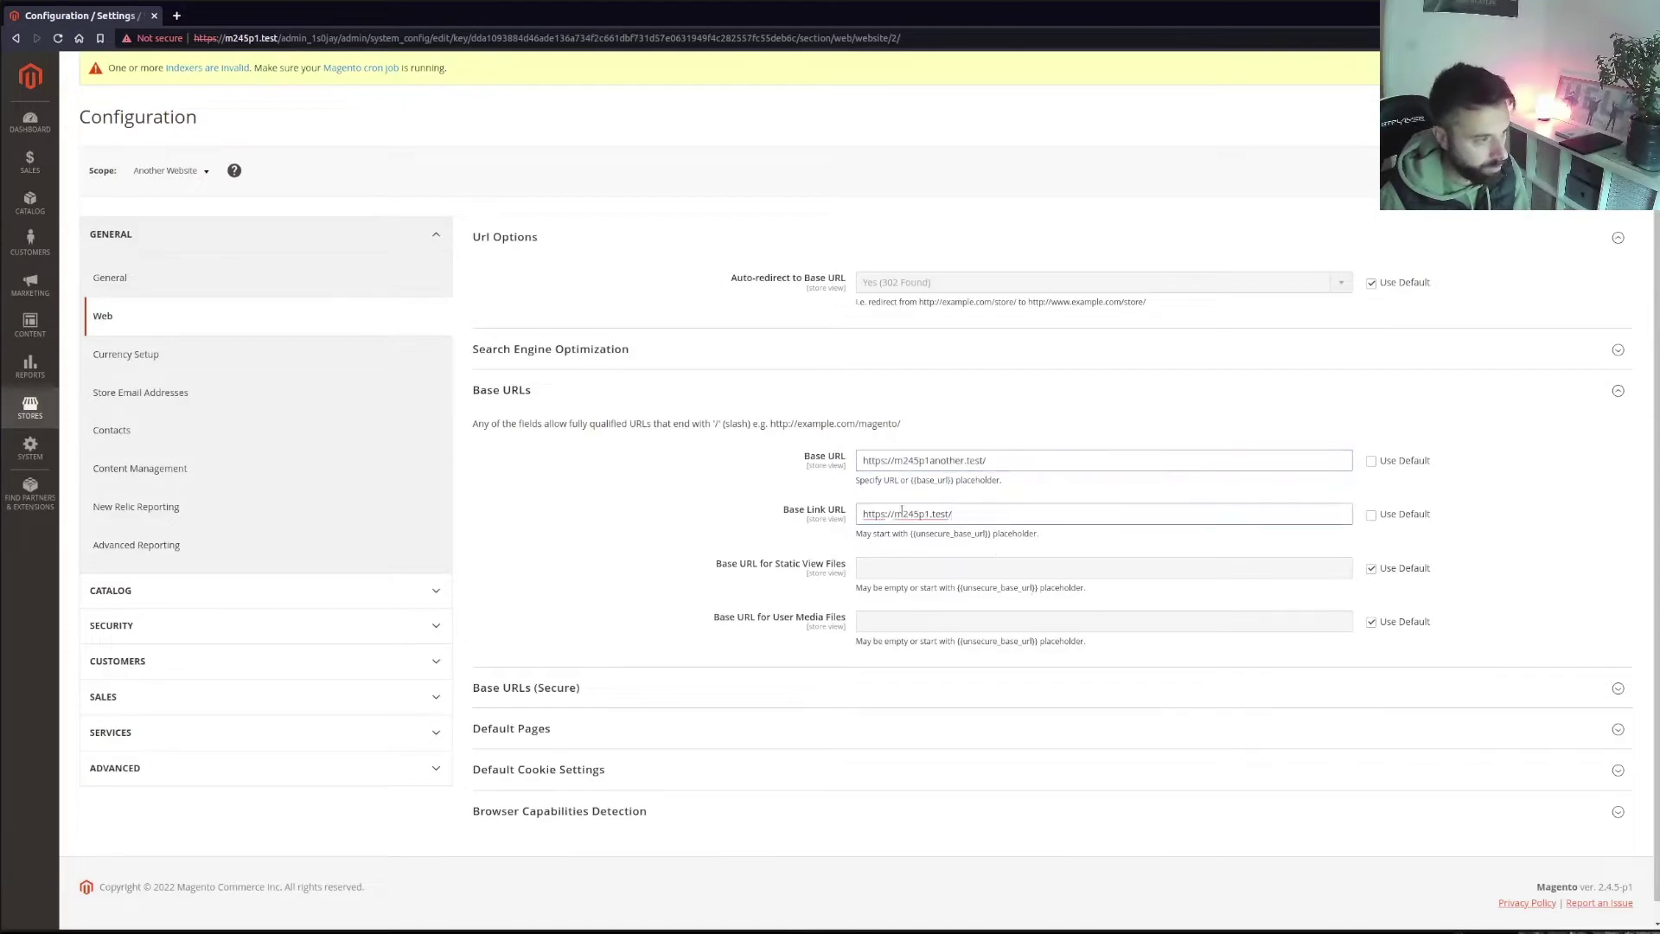
key(ctrl+a)
key(ctrl+v)
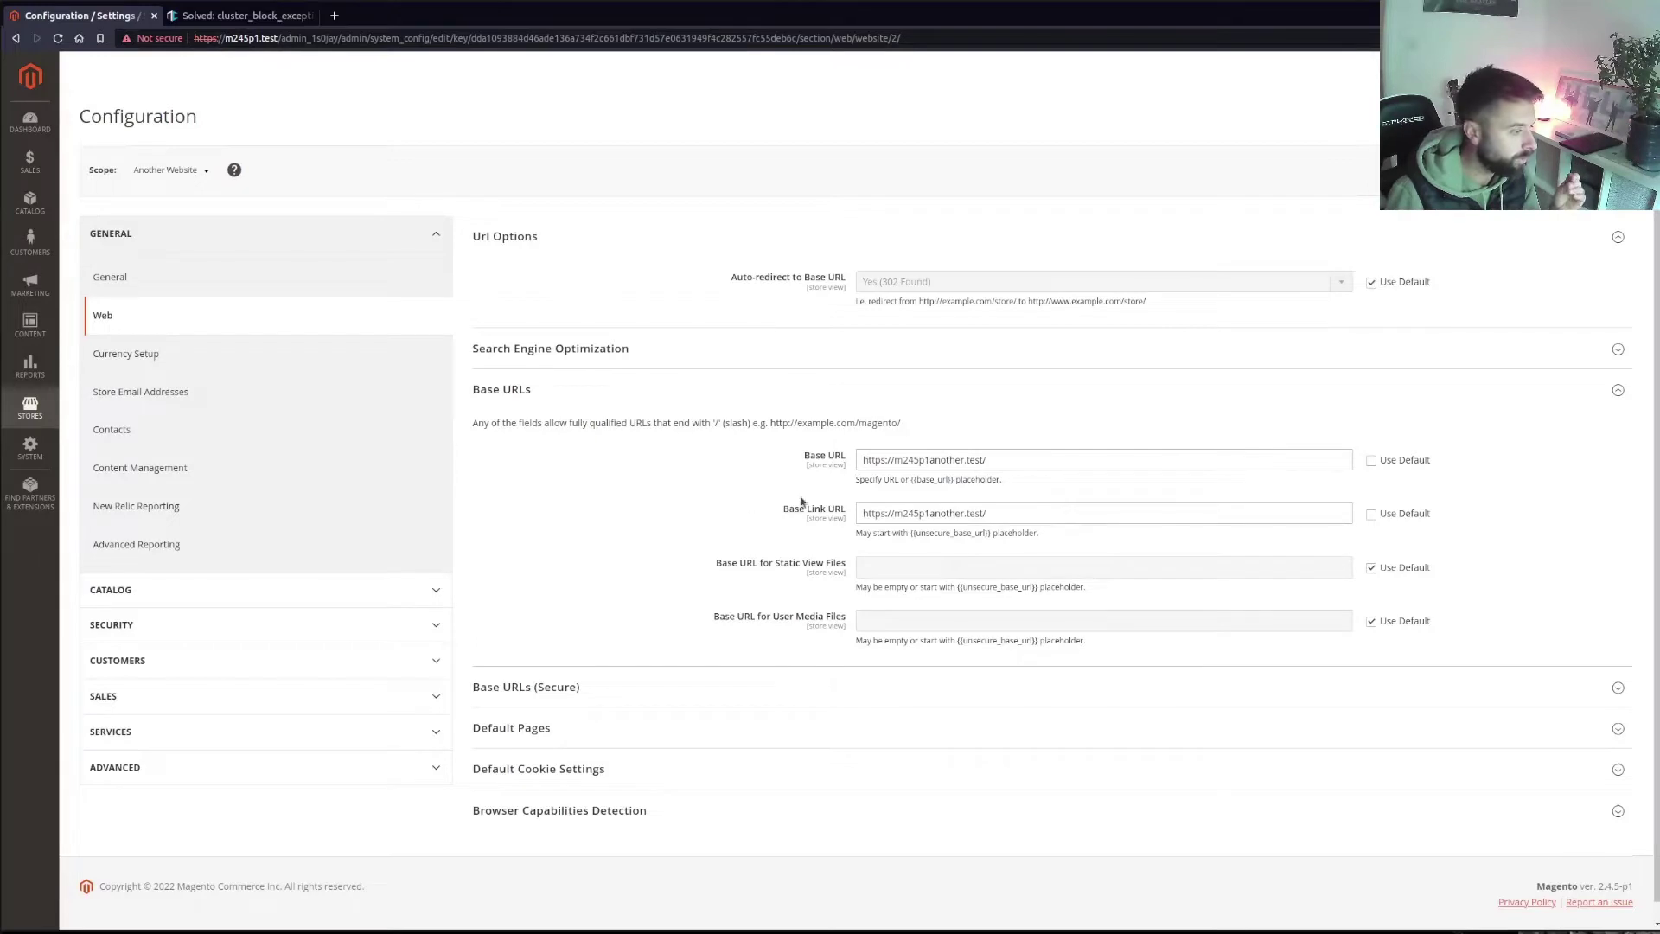
Recheck the Base URLs section, close the troubleshooting forum tab, and switch to the code editor
click(878, 387)
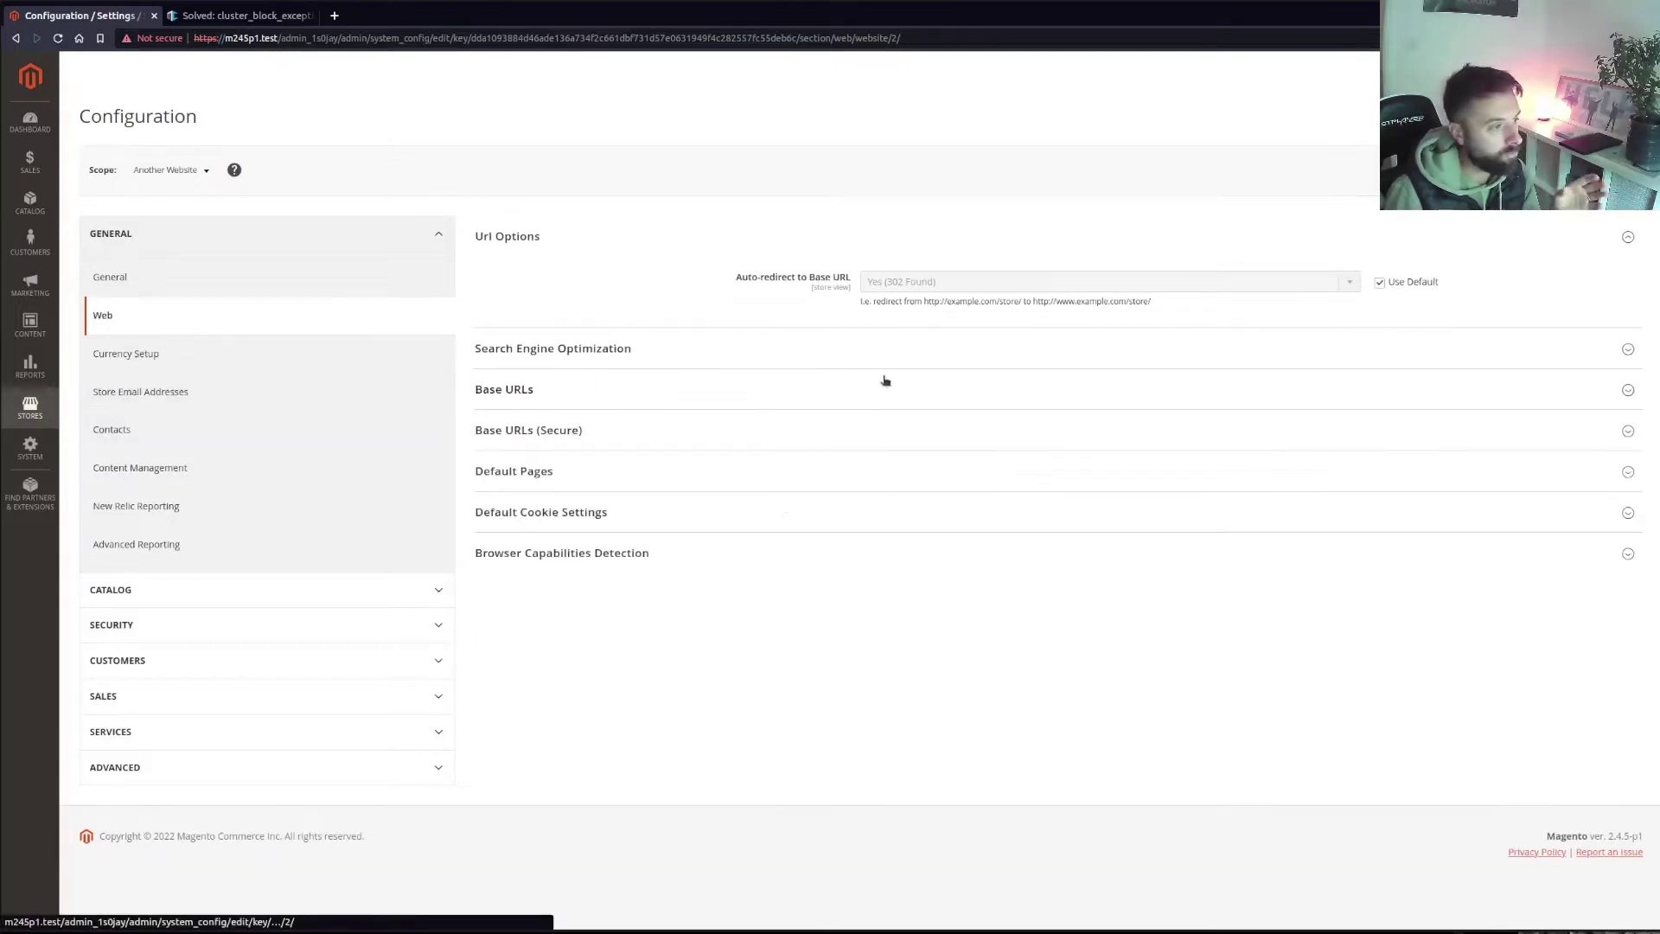
click(807, 339)
click(595, 442)
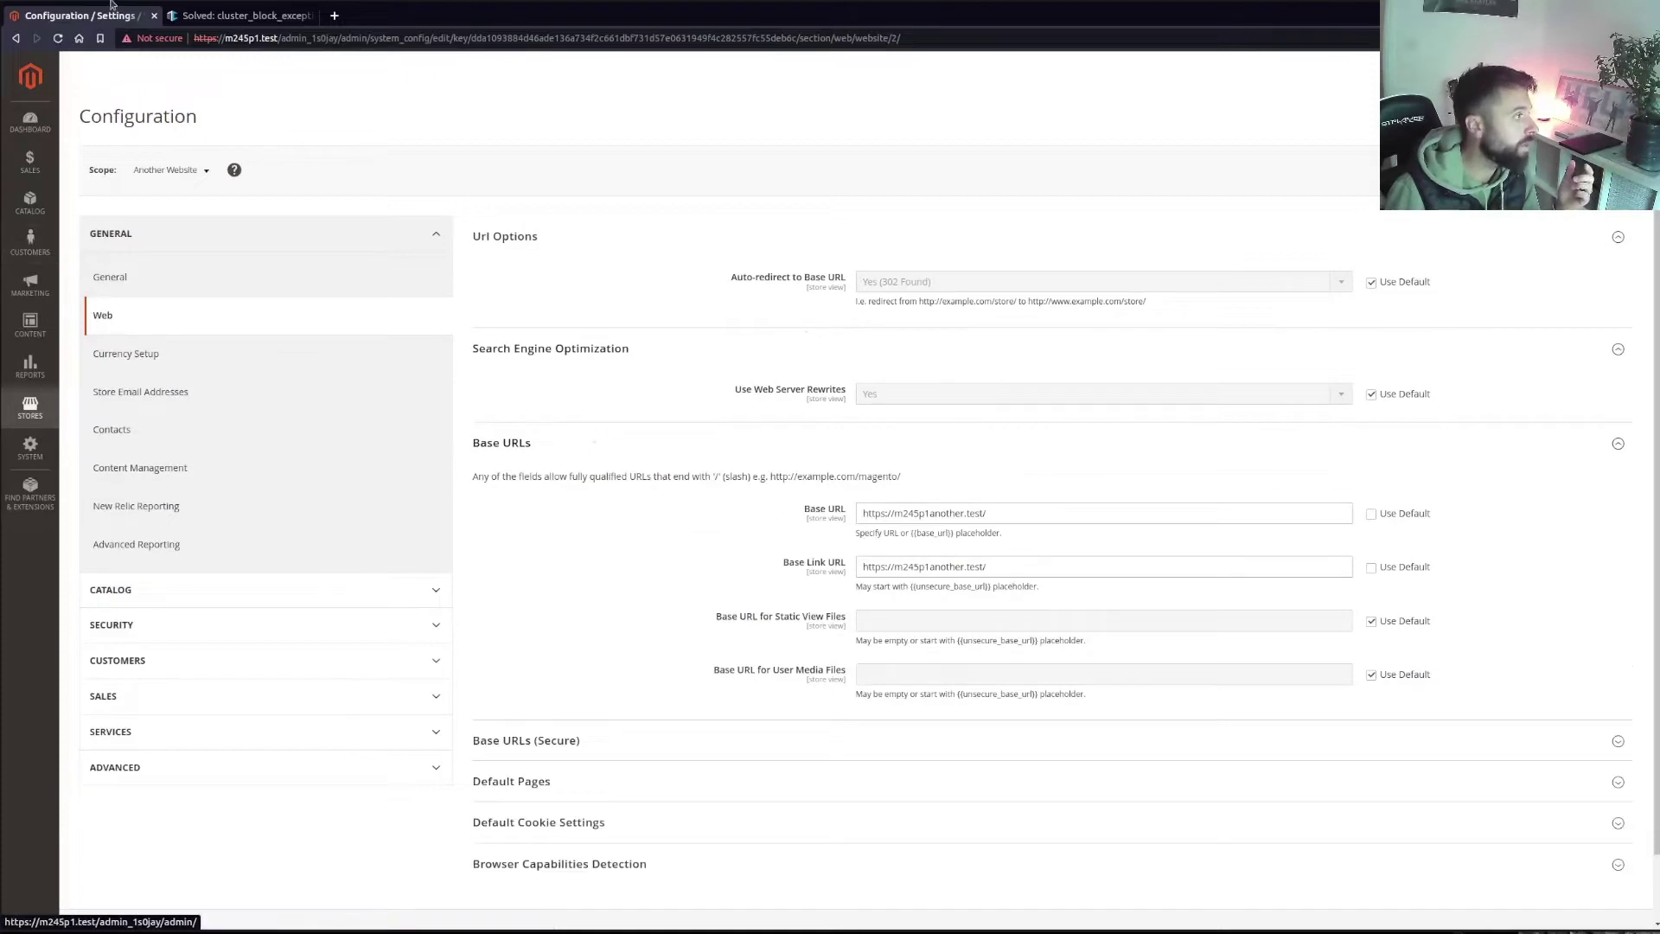
click(312, 15)
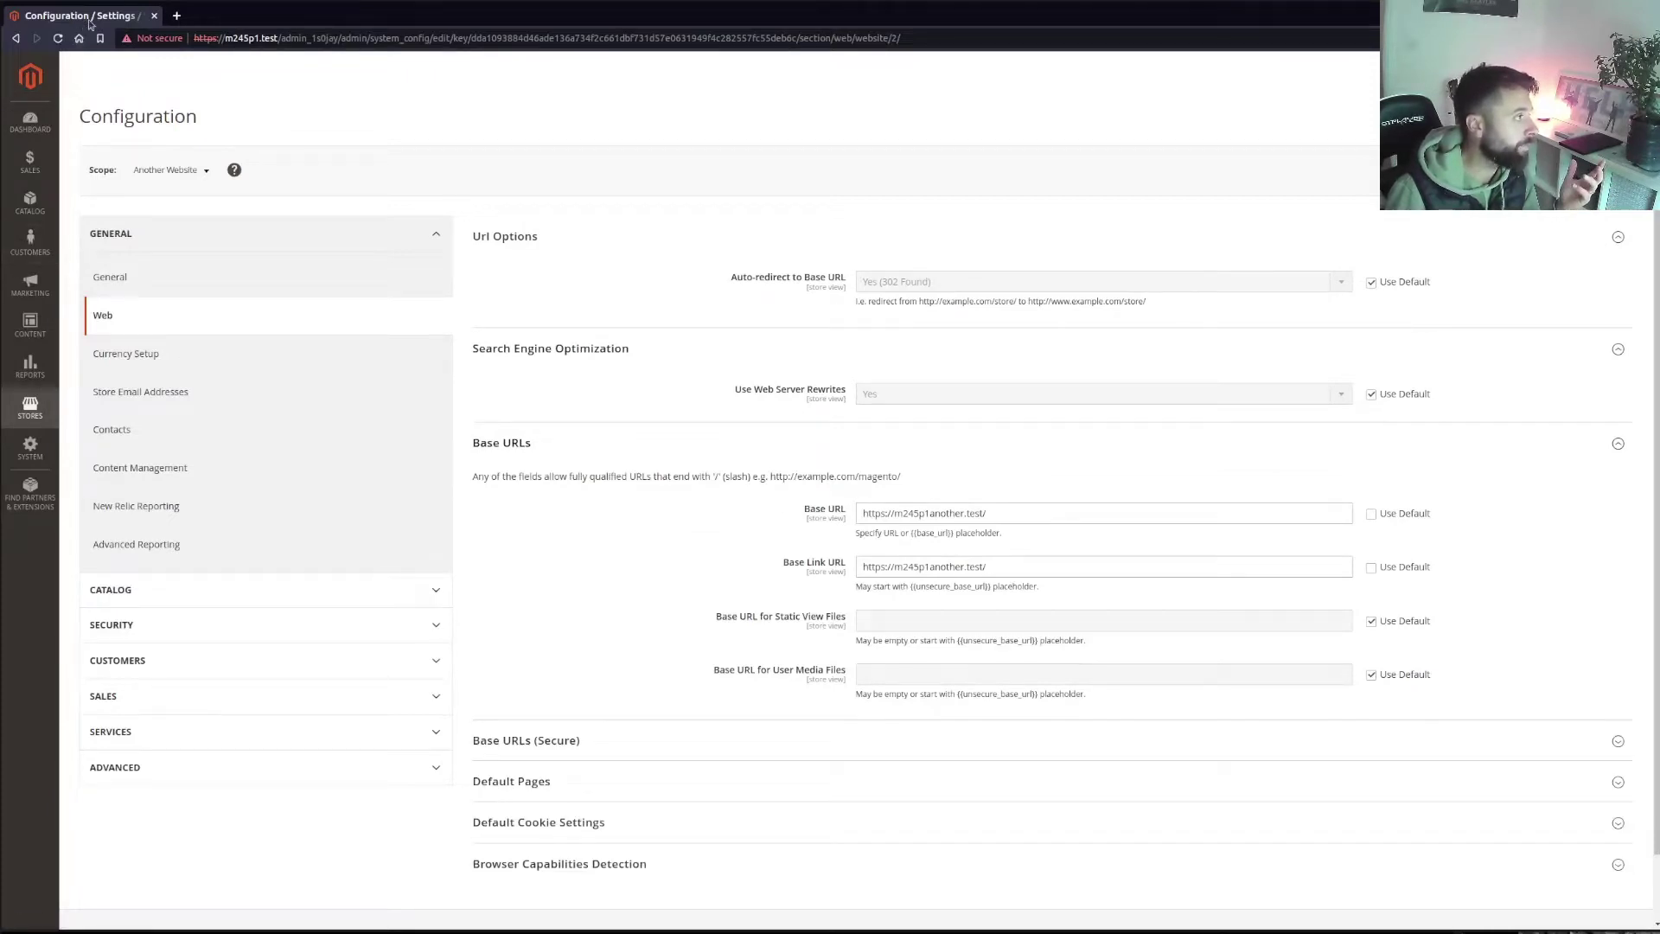
drag(286, 38, 141, 37)
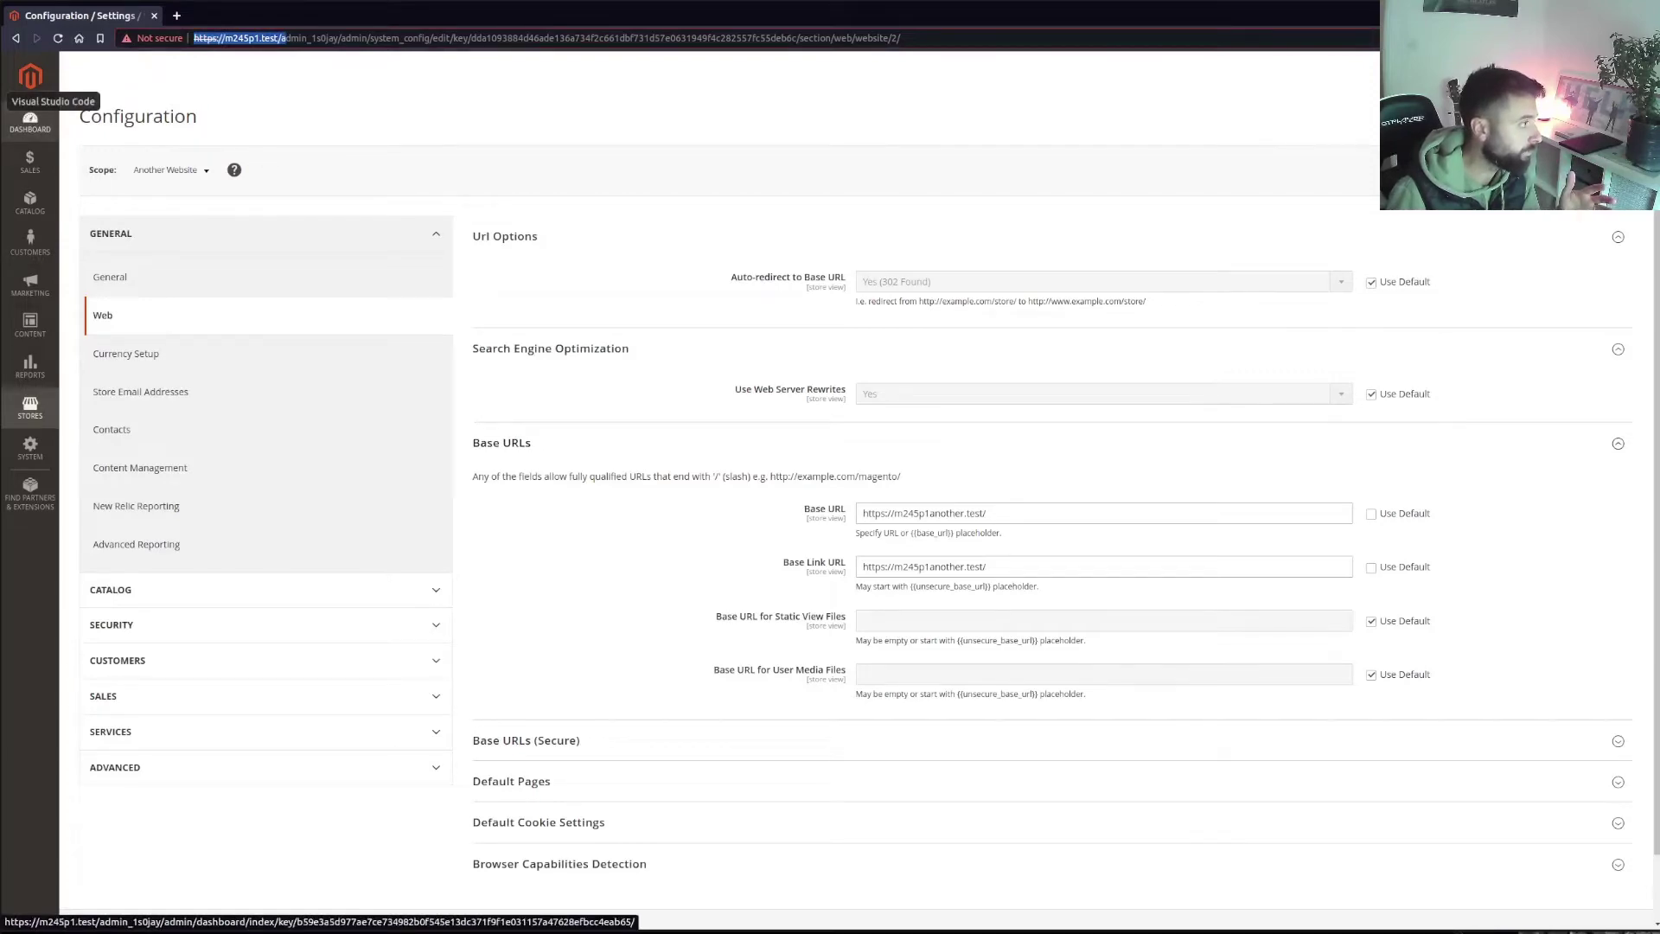
click(5, 101)
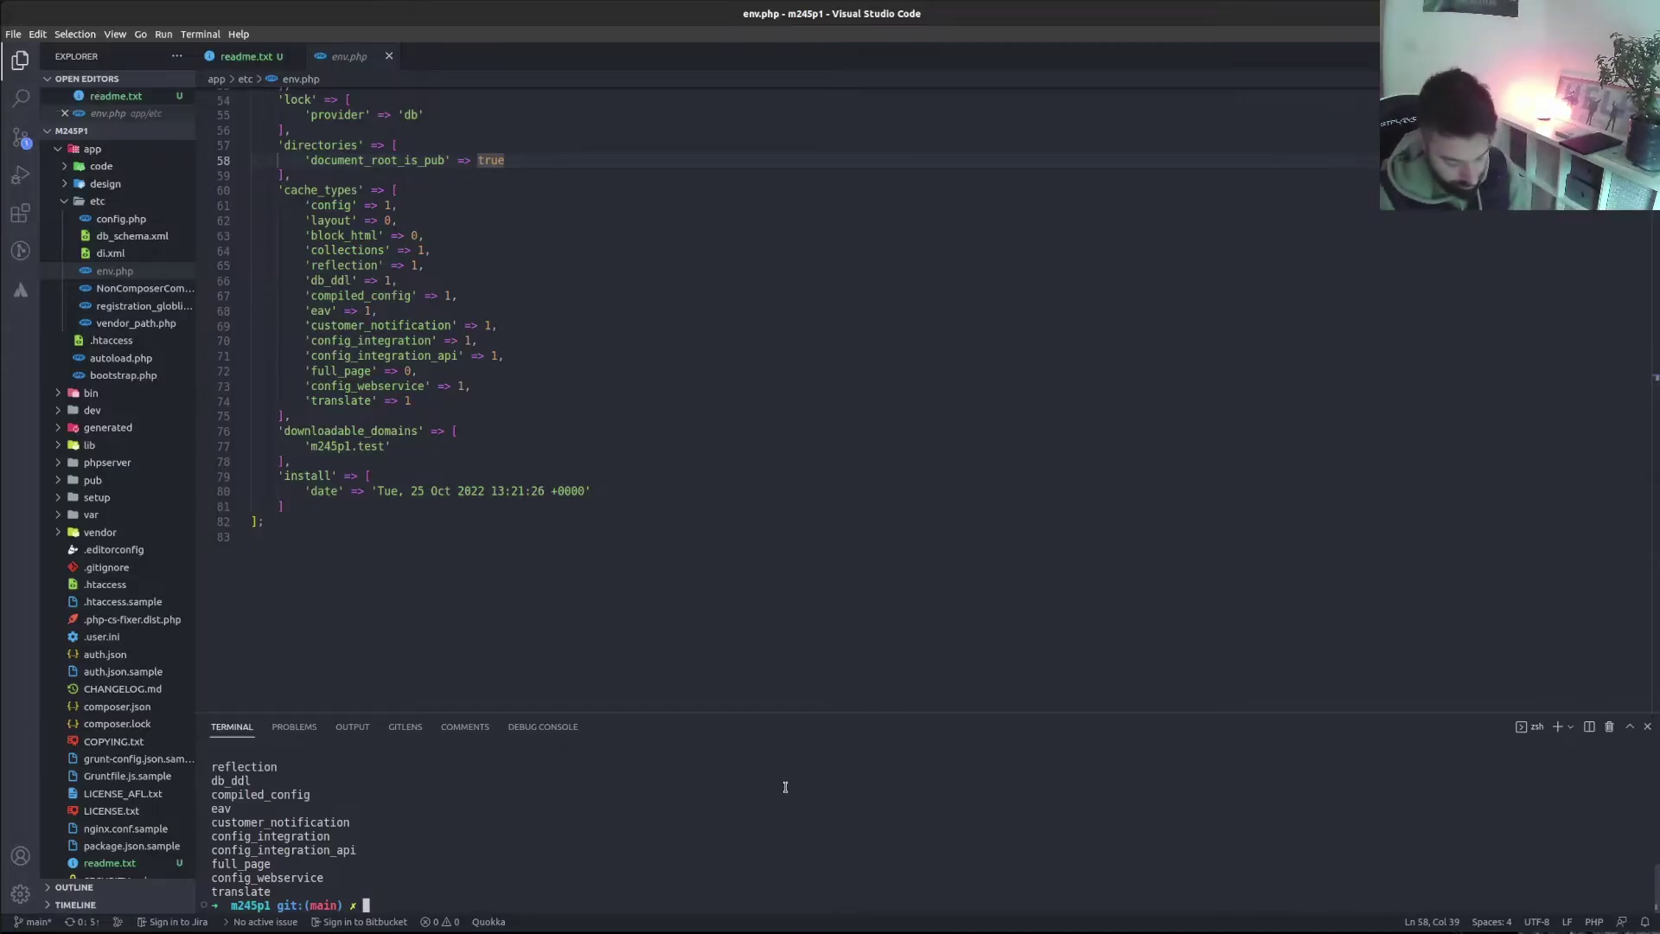
Clear the terminal and move up to the parent sites folder with cd .
text(clear)
key(Return)
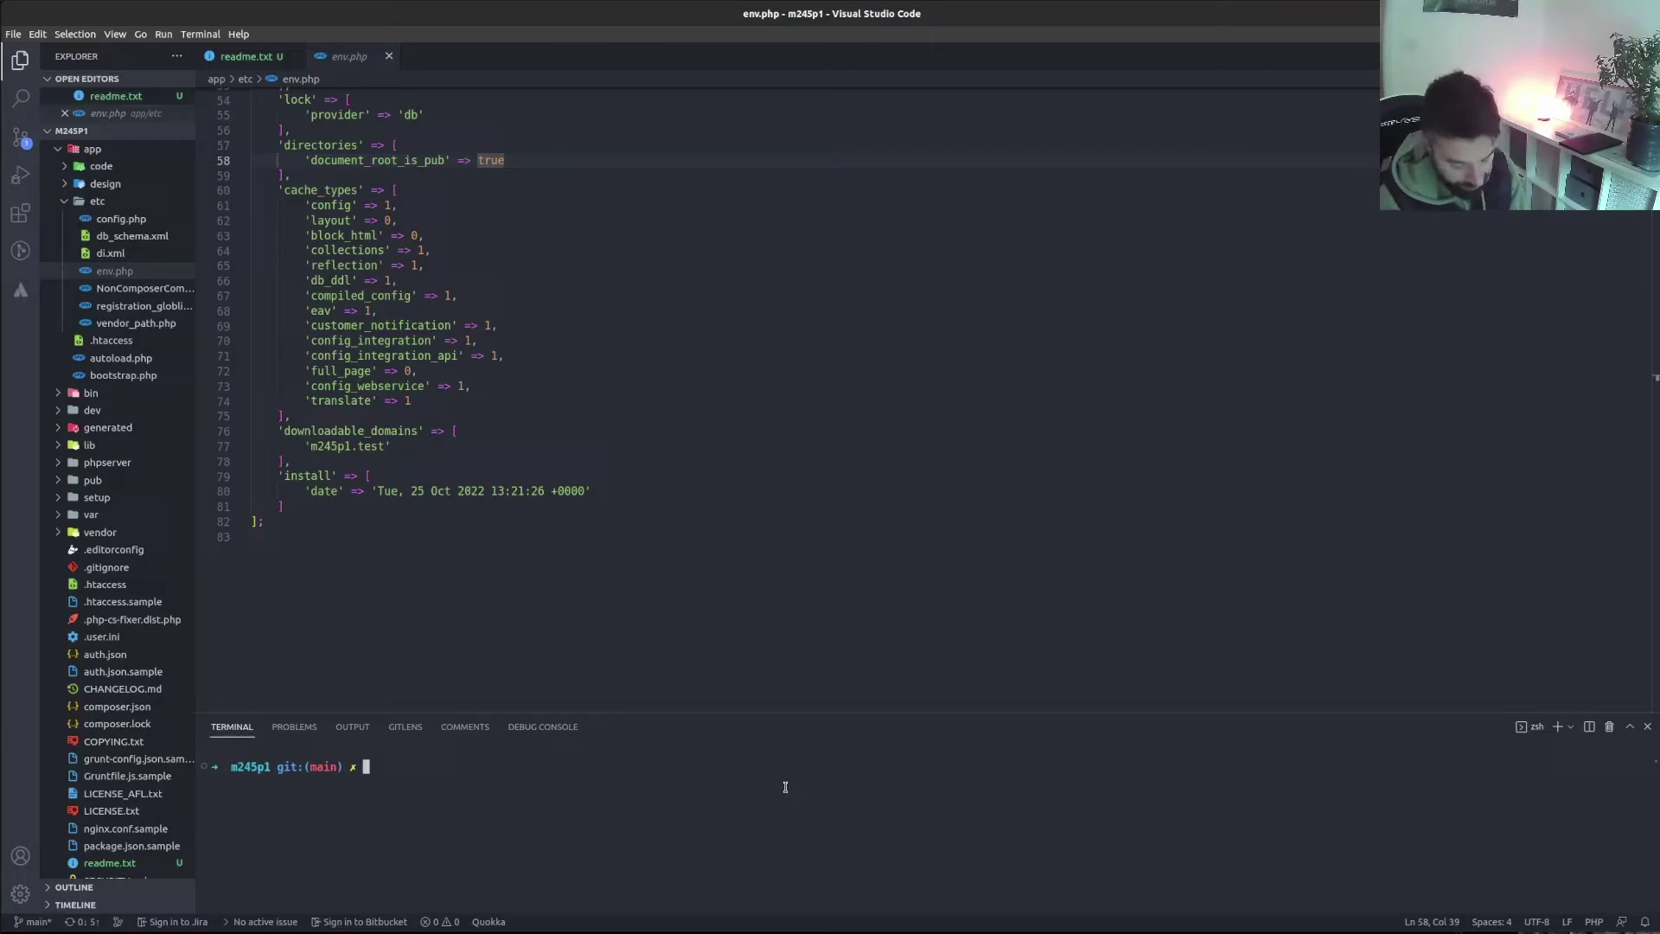
text(valet)
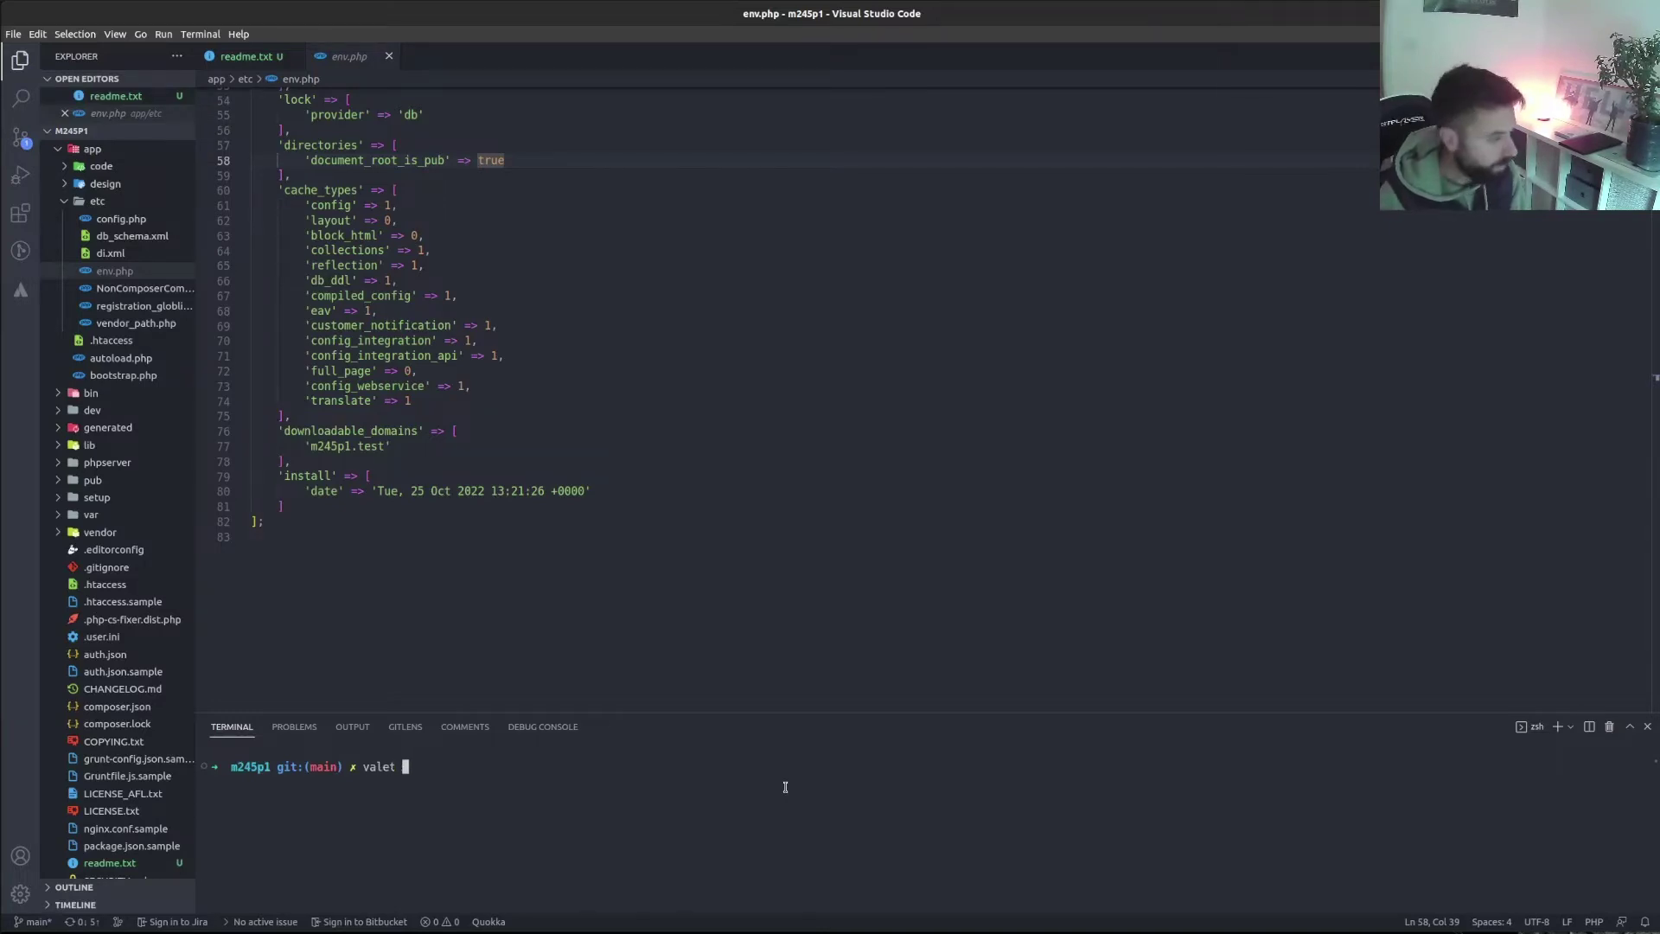
key(BackSpace)
key(BackSpace)
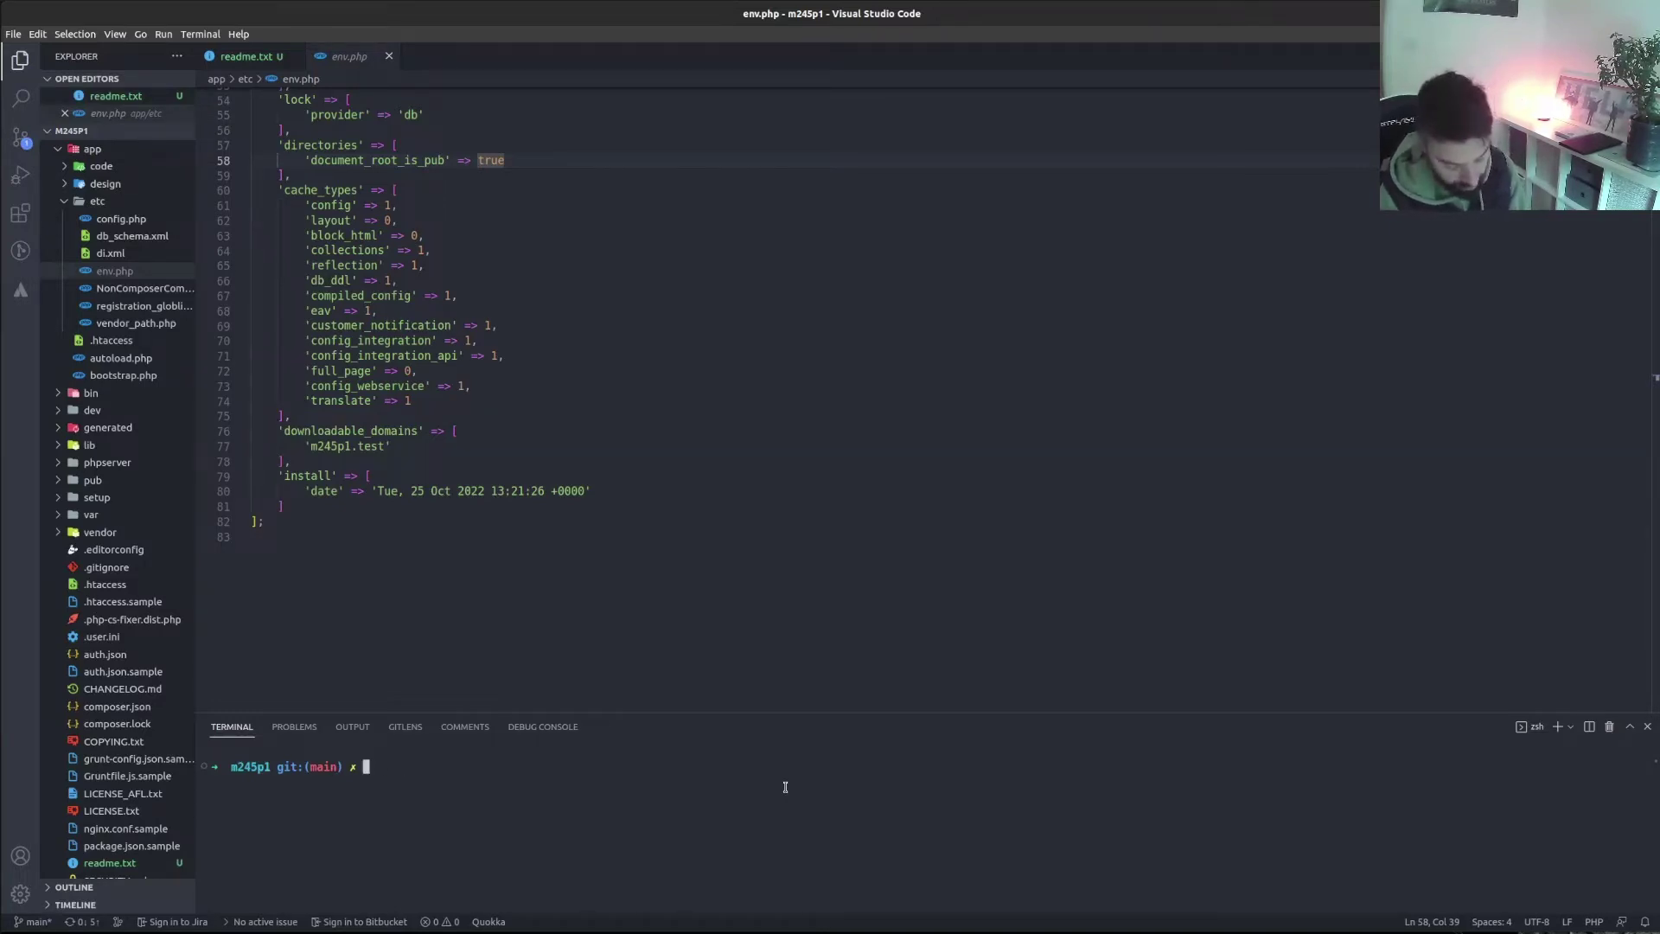
text(cd ..)
key(Return)
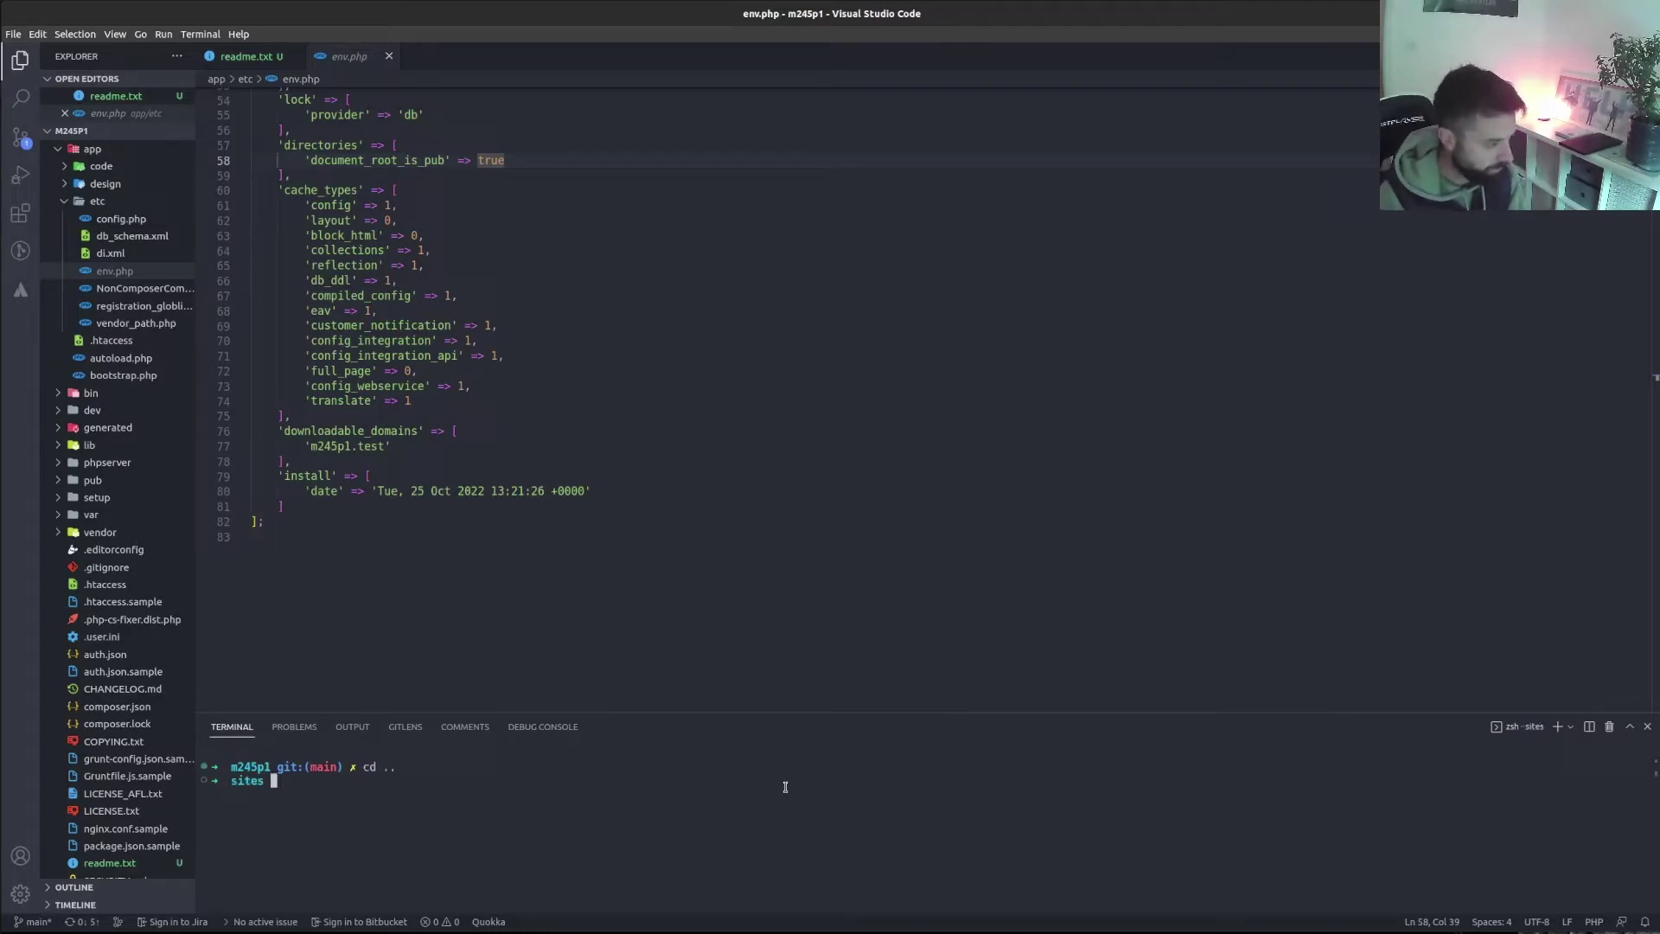
Start typing valet link and valet secure m245p1 commands, then discard them
text(valet )
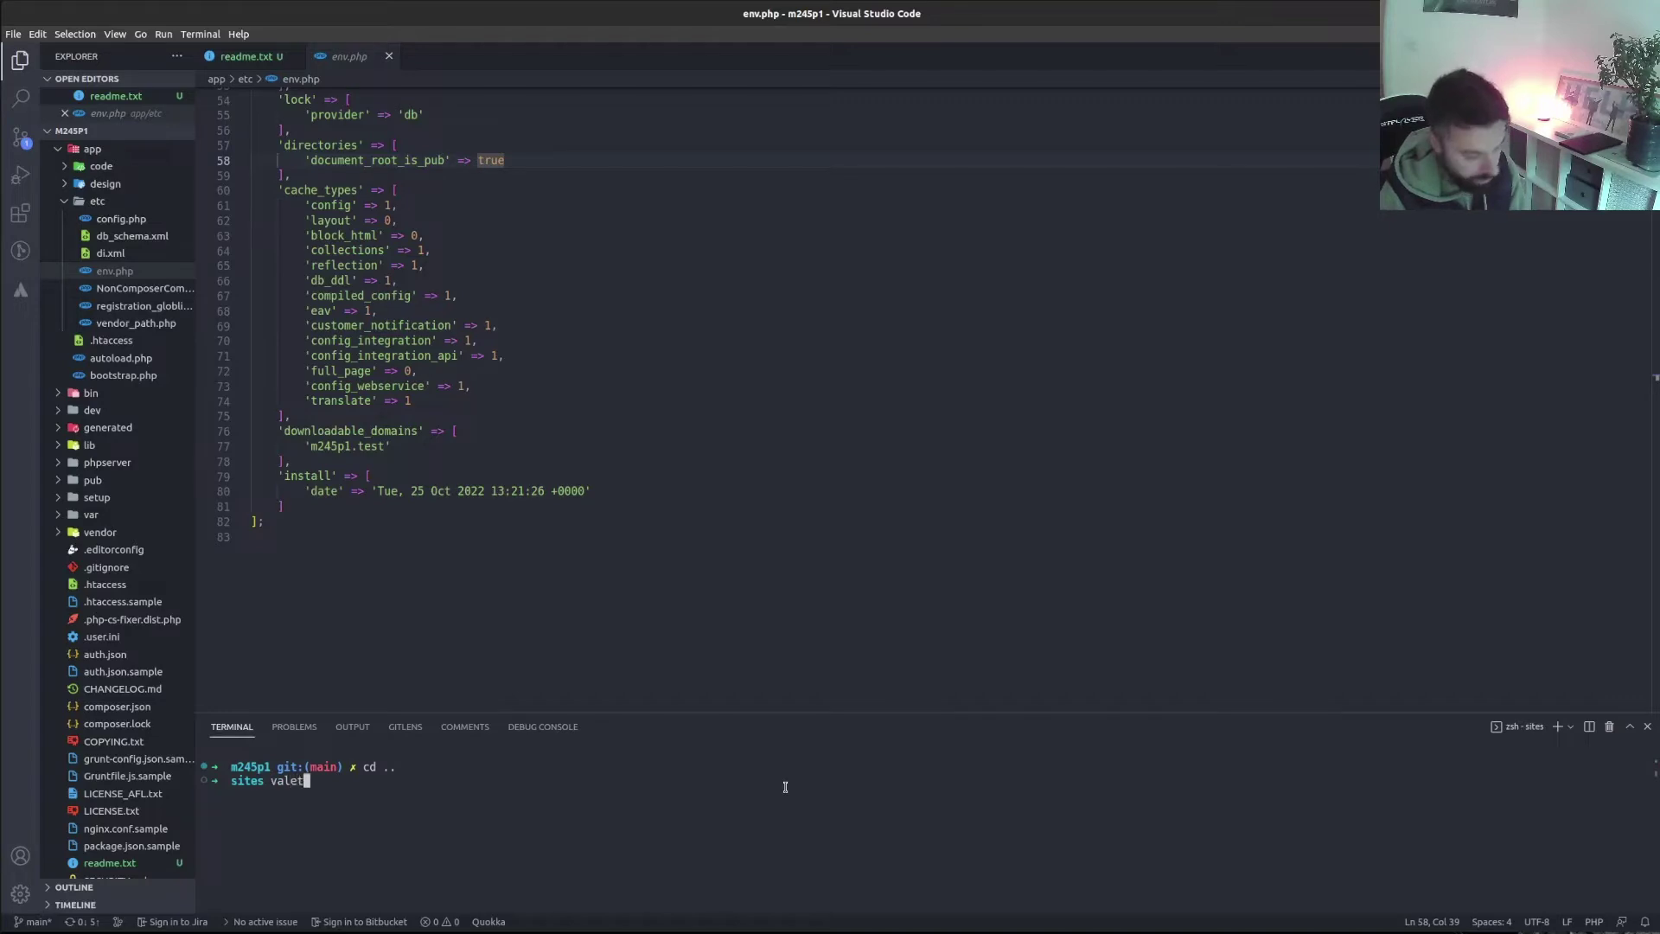
text(link)
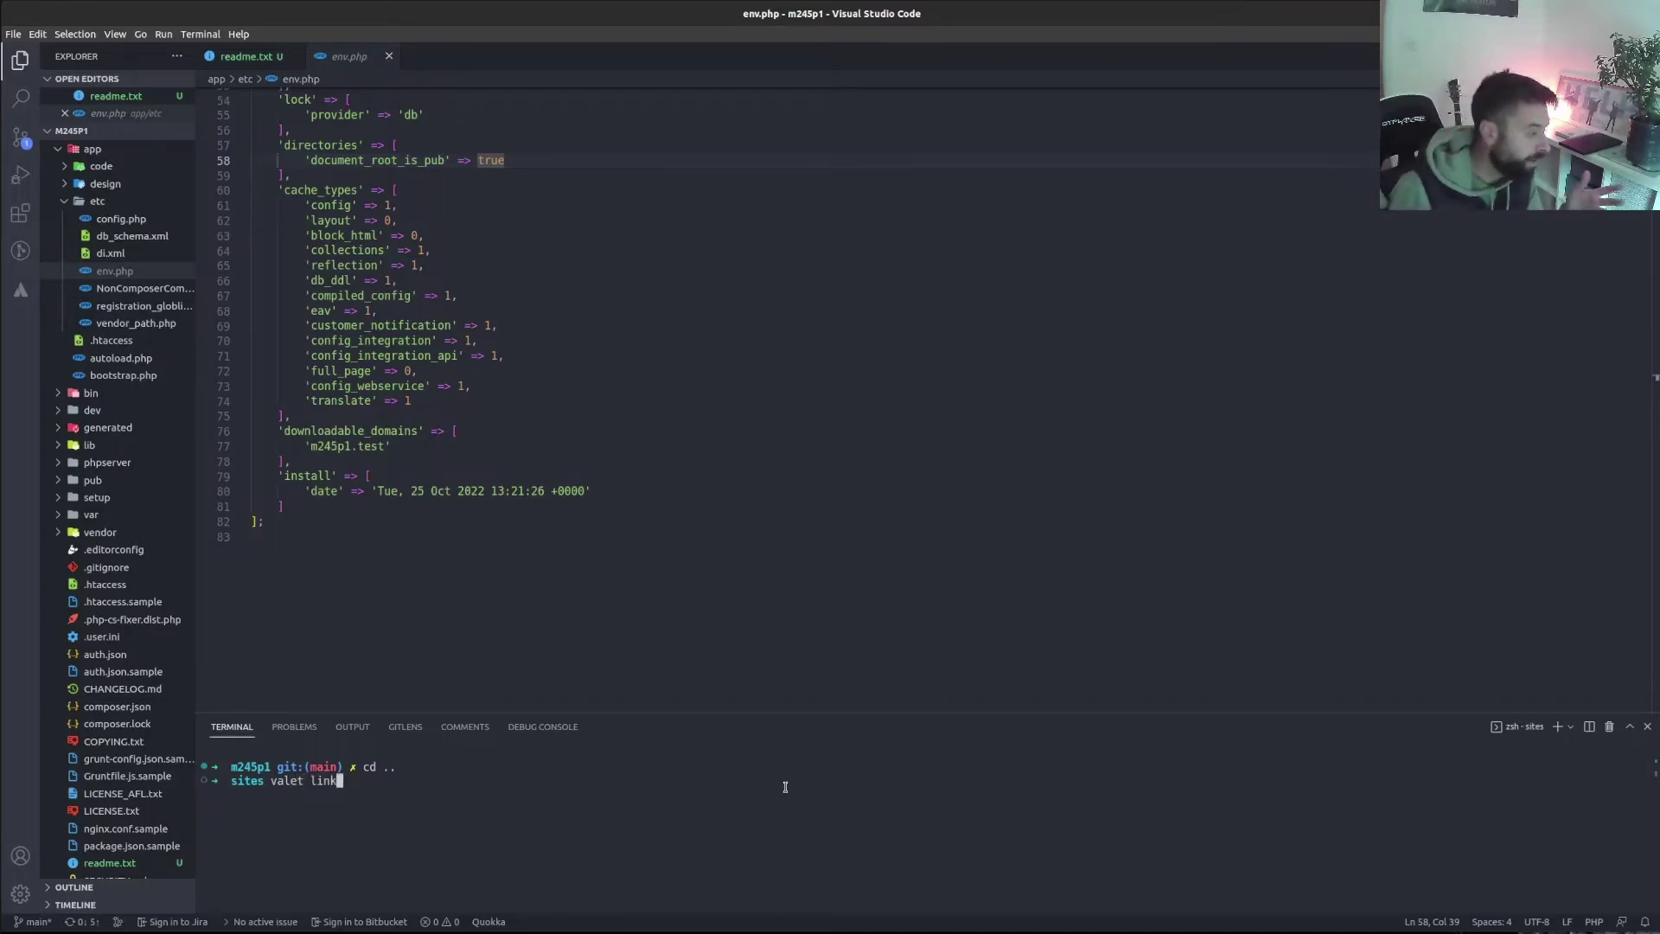
key(BackSpace)
key(BackSpace)
key(BackSpace)
key(BackSpace)
key(BackSpace)
key(BackSpace)
key(BackSpace)
key(BackSpace)
key(BackSpace)
key(BackSpace)
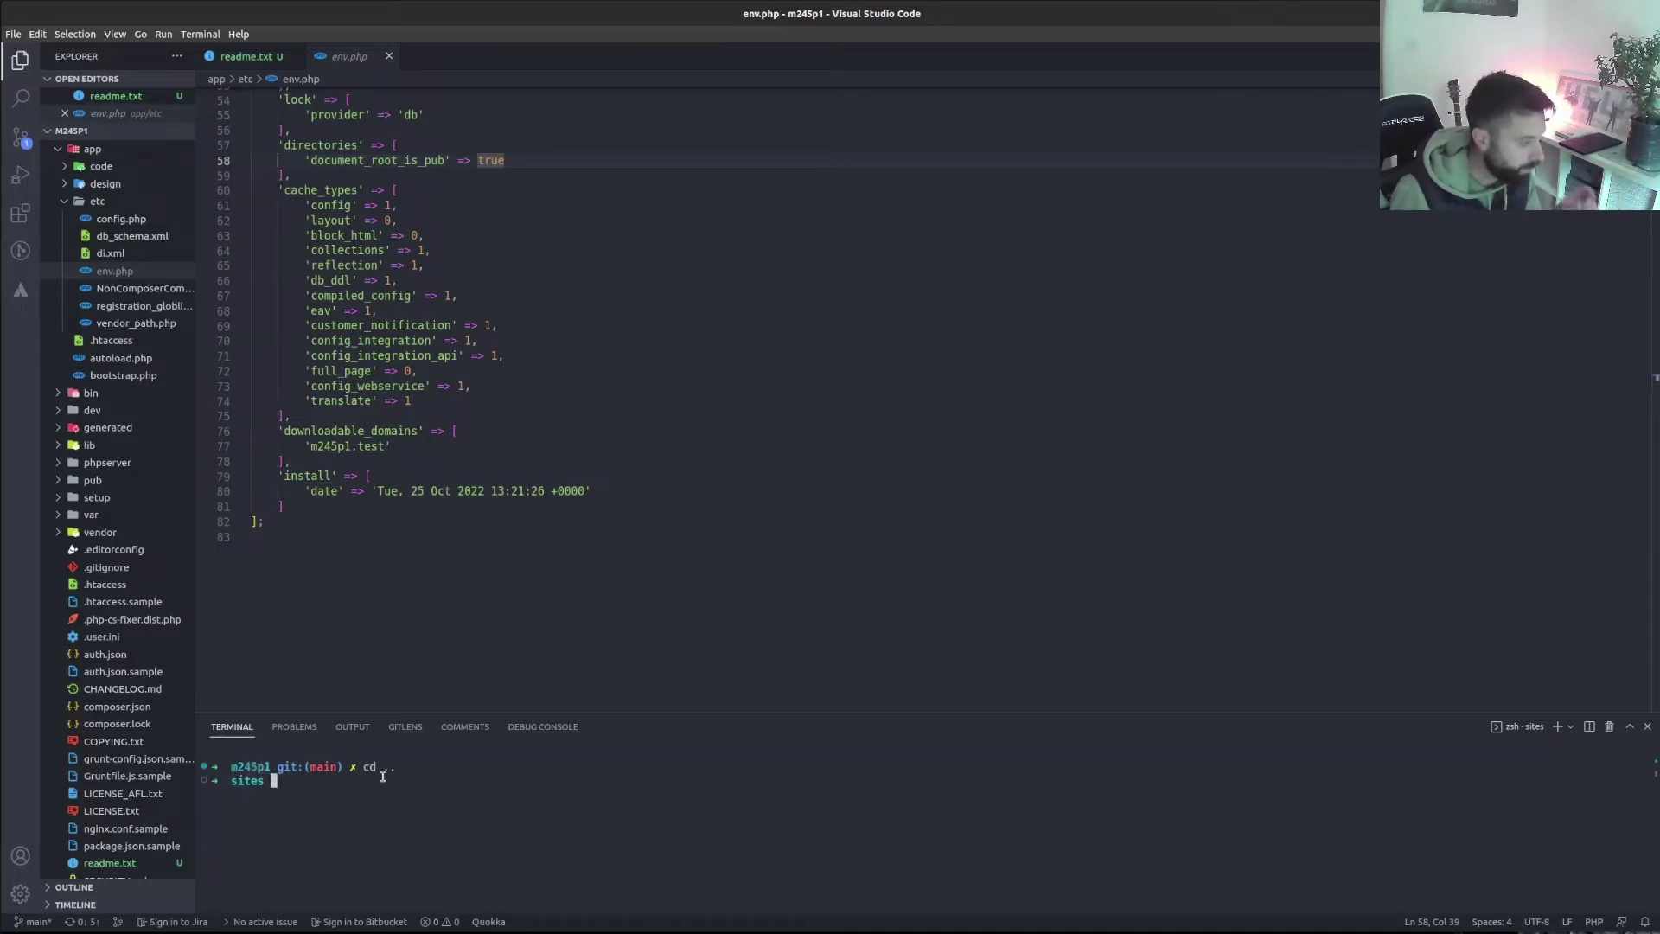
text(vale)
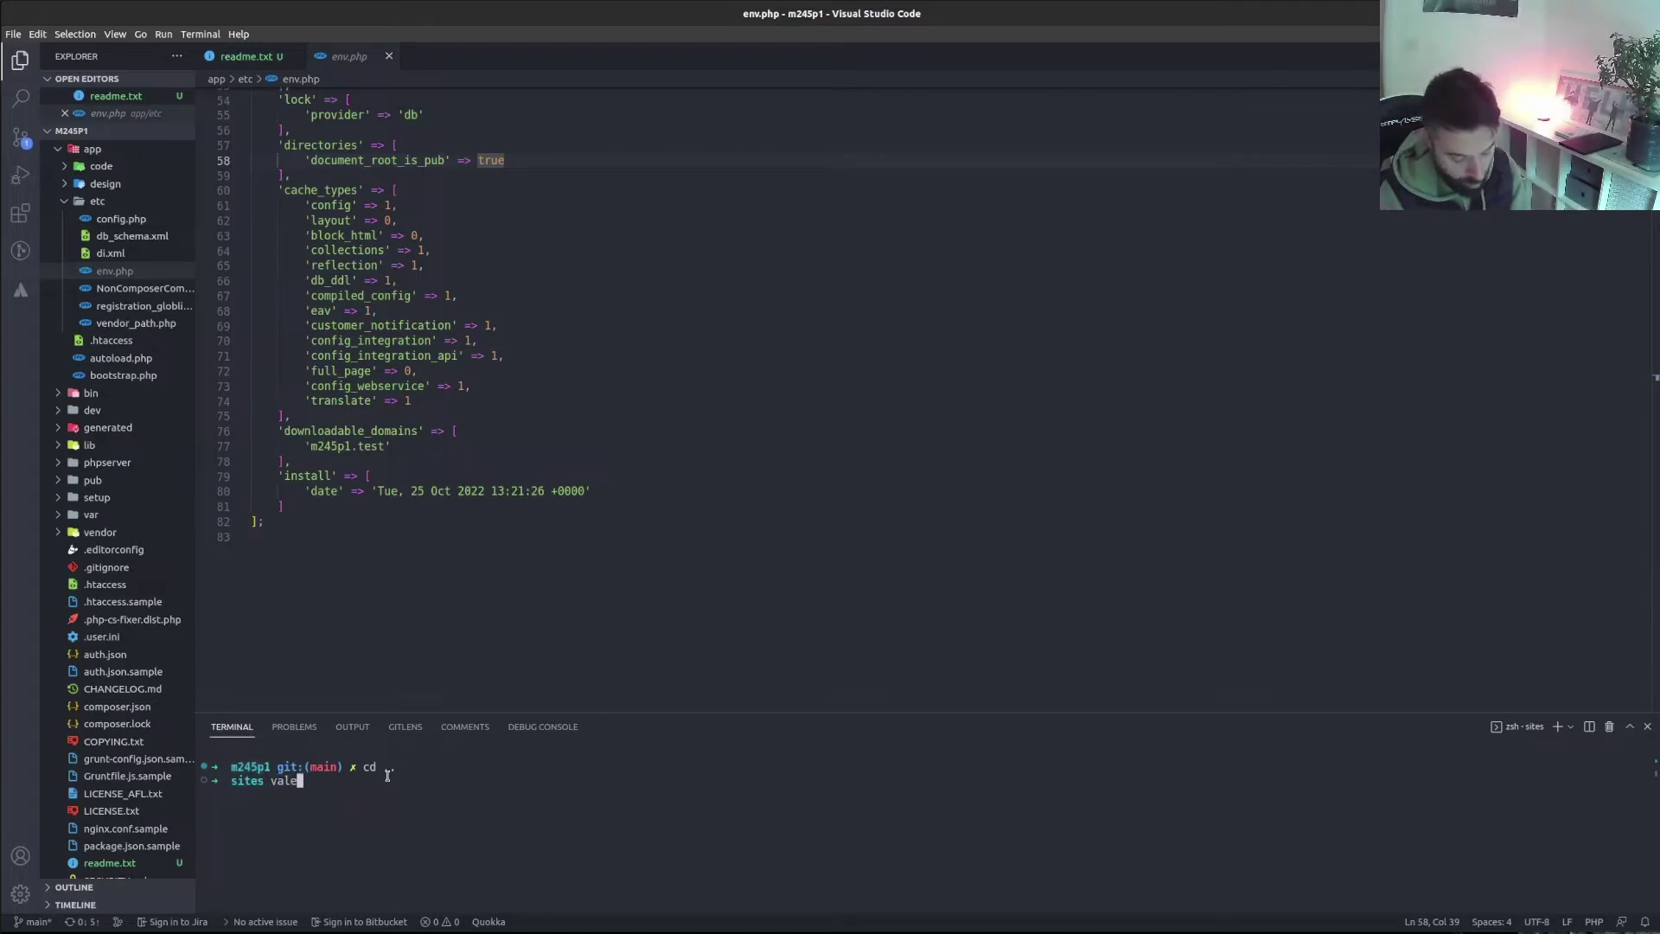
text(t secuu)
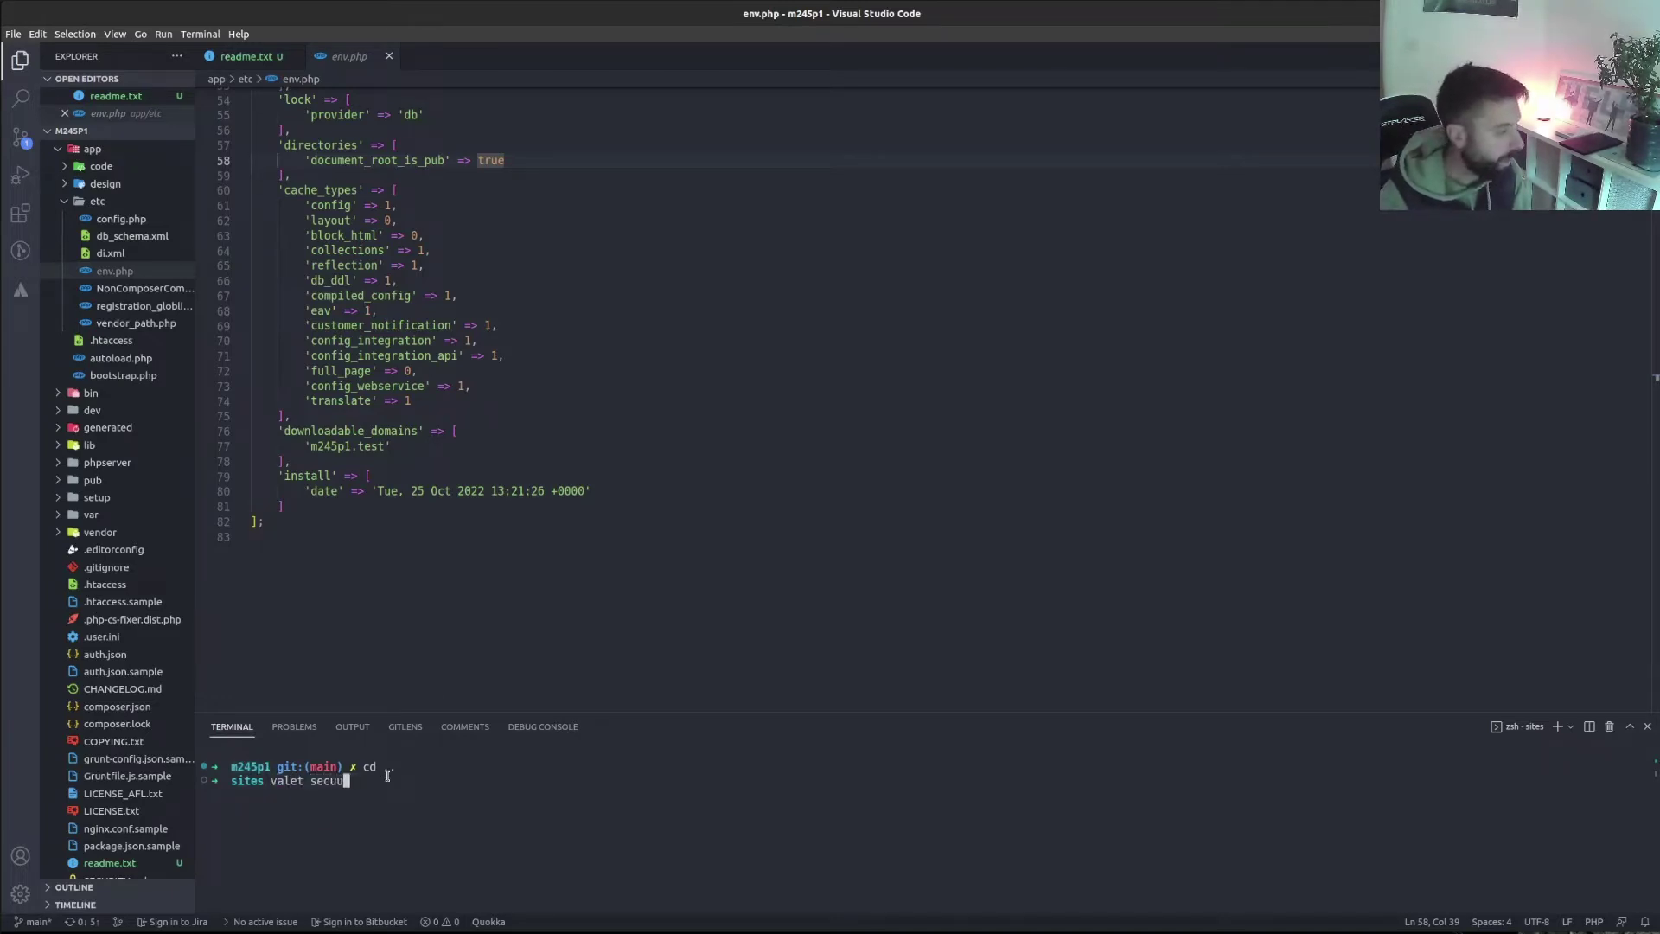
key(BackSpace)
text(re)
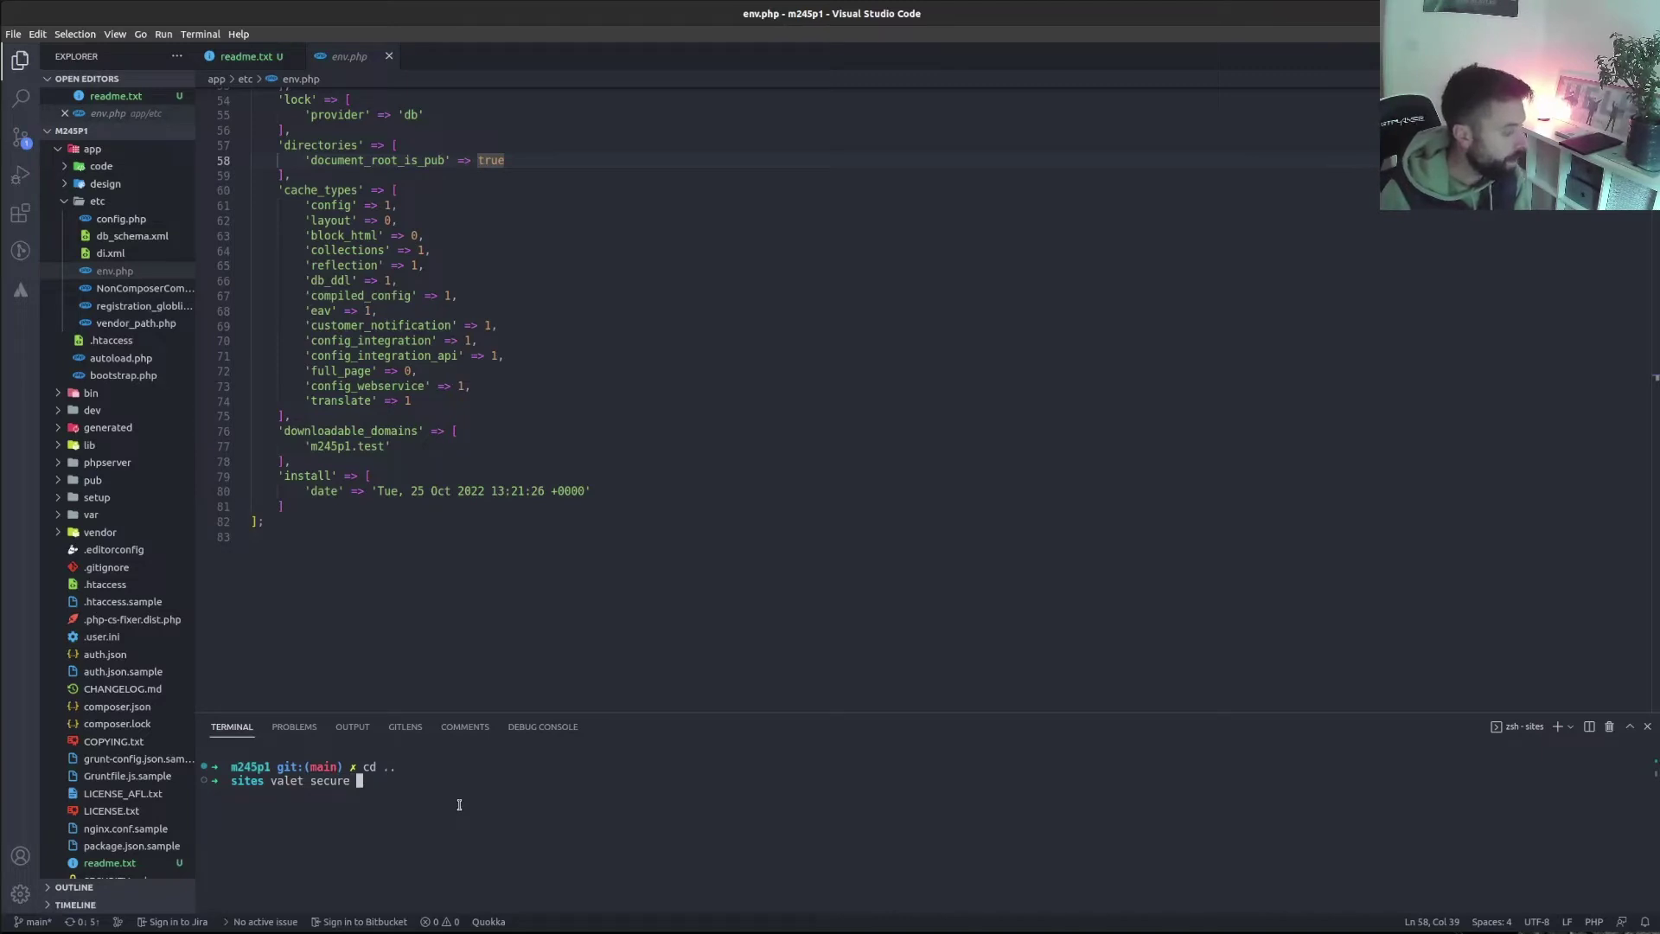
text( m2)
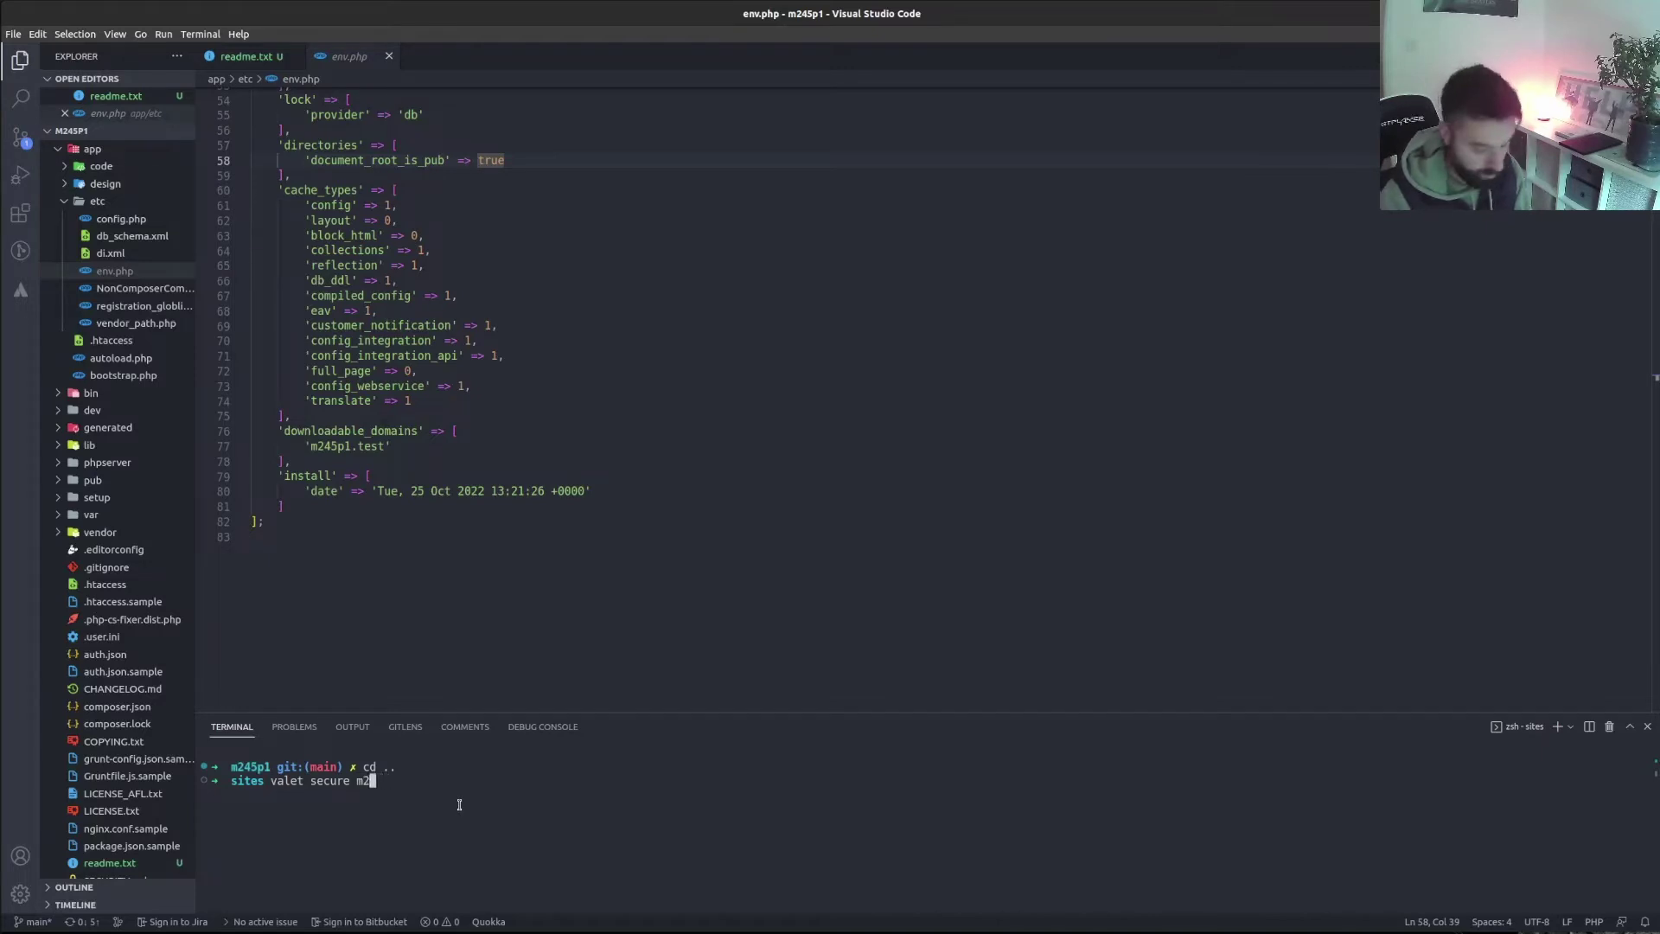
text(45p1)
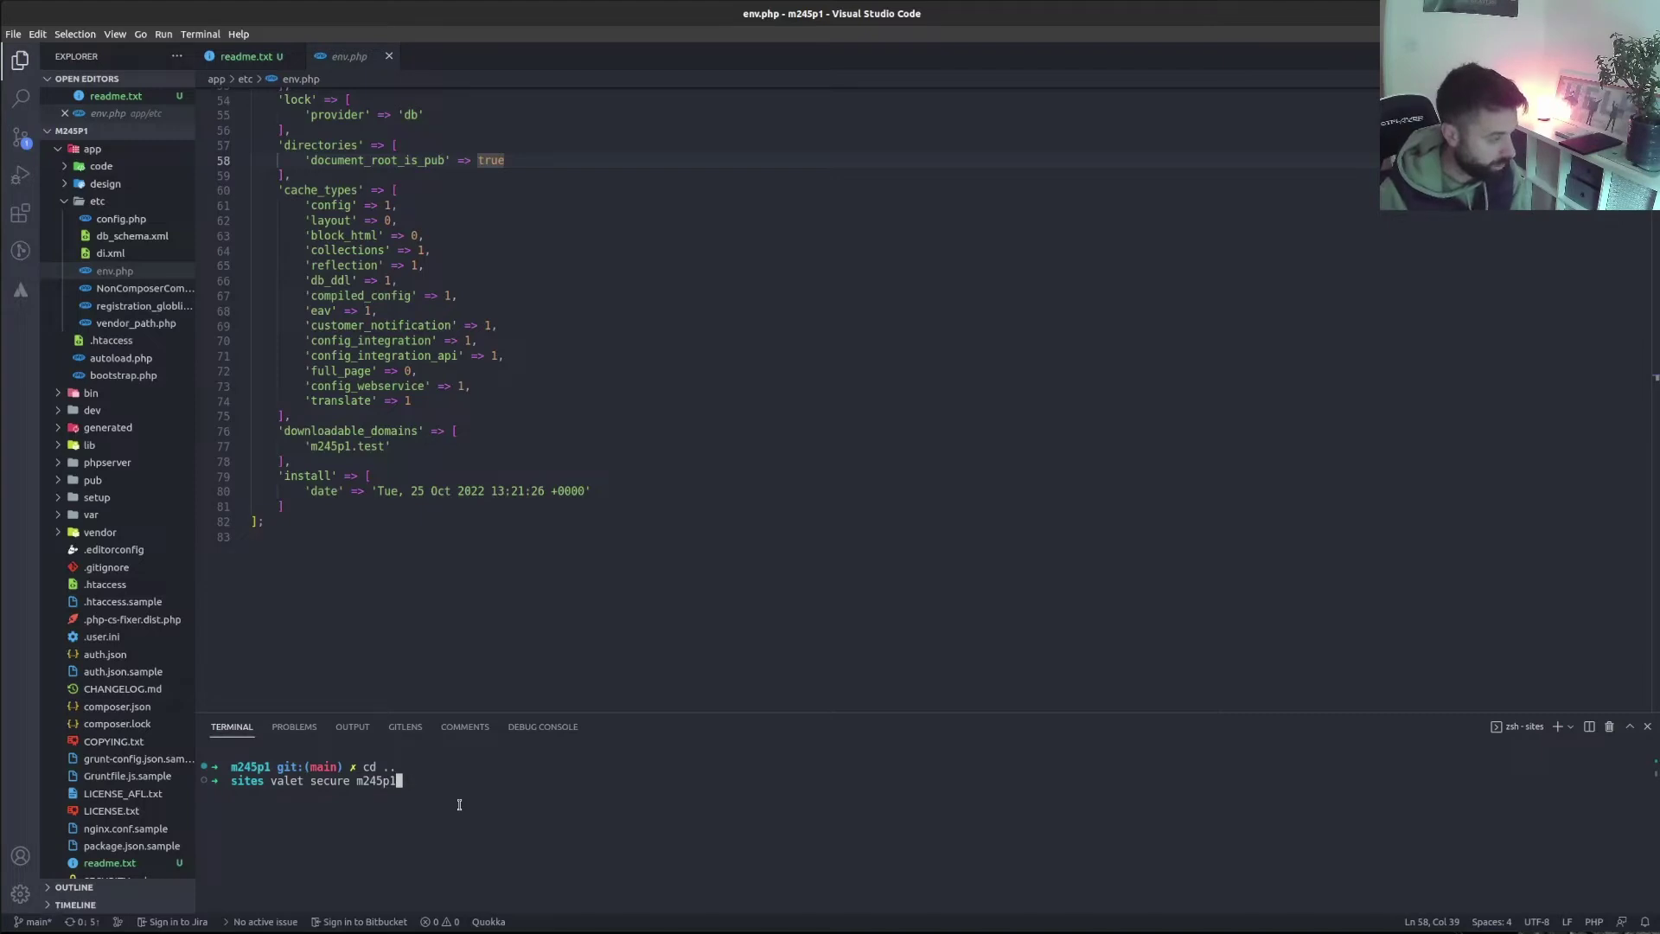
key(BackSpace)
key(BackSpace)
key(BackSpace)
key(BackSpace)
key(BackSpace)
key(BackSpace)
key(BackSpace)
key(BackSpace)
key(BackSpace)
key(BackSpace)
key(BackSpace)
key(BackSpace)
key(BackSpace)
key(BackSpace)
key(BackSpace)
key(BackSpace)
key(BackSpace)
key(BackSpace)
key(BackSpace)
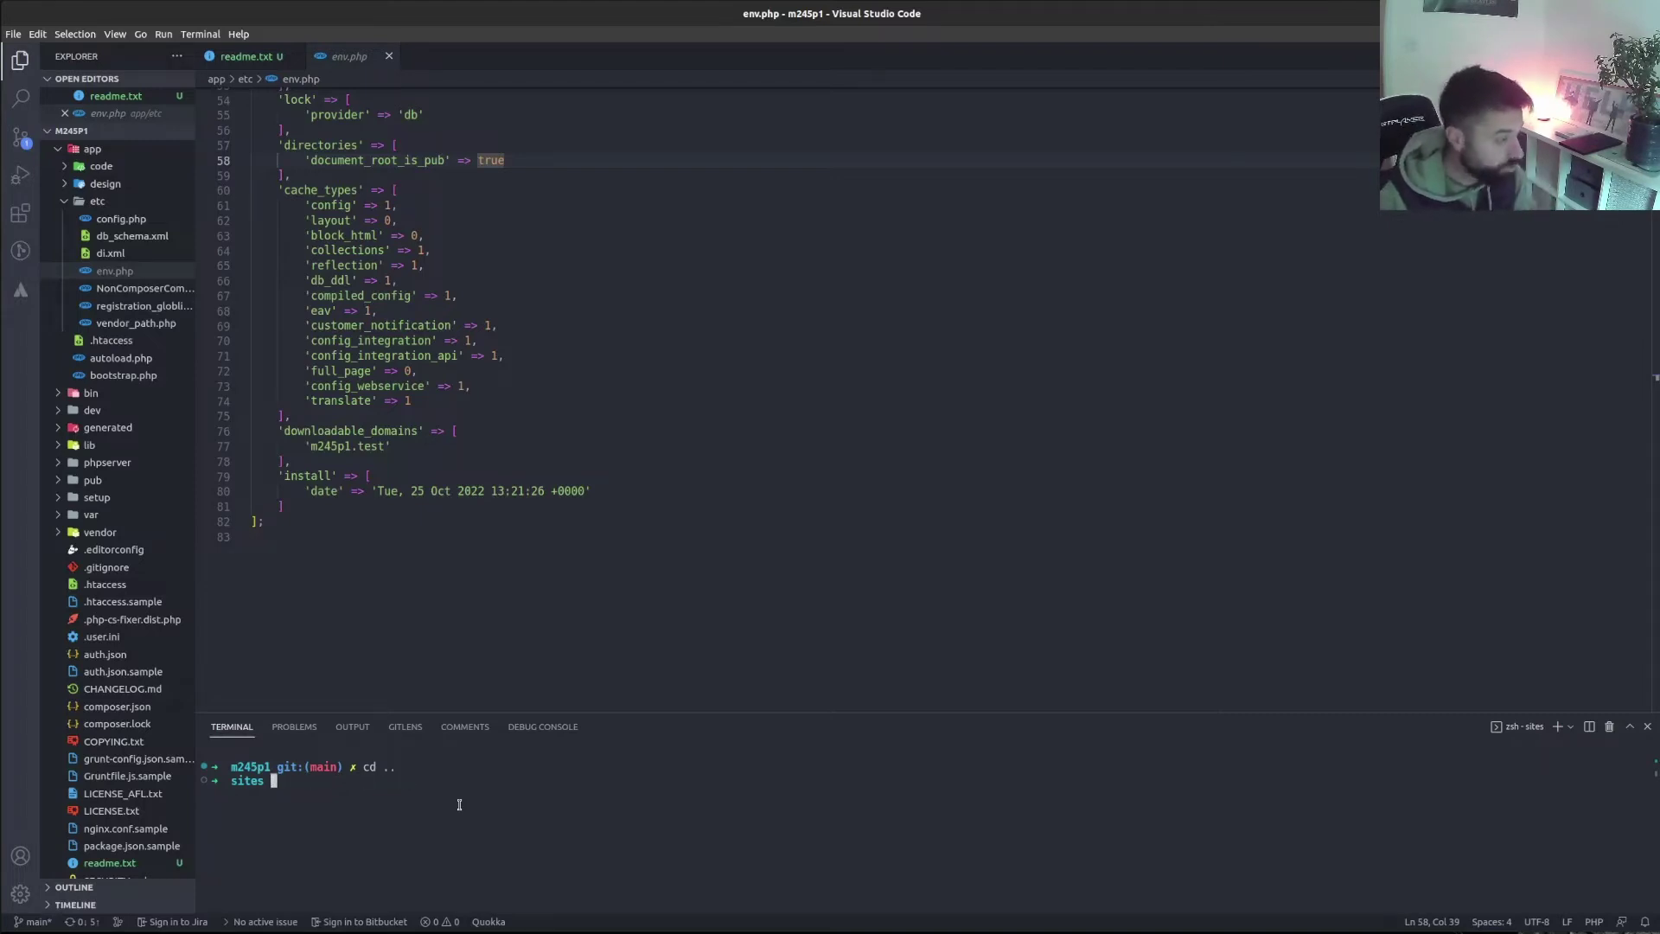
Change back into the m245p1 project folder with cd m245p1
text(cd m24)
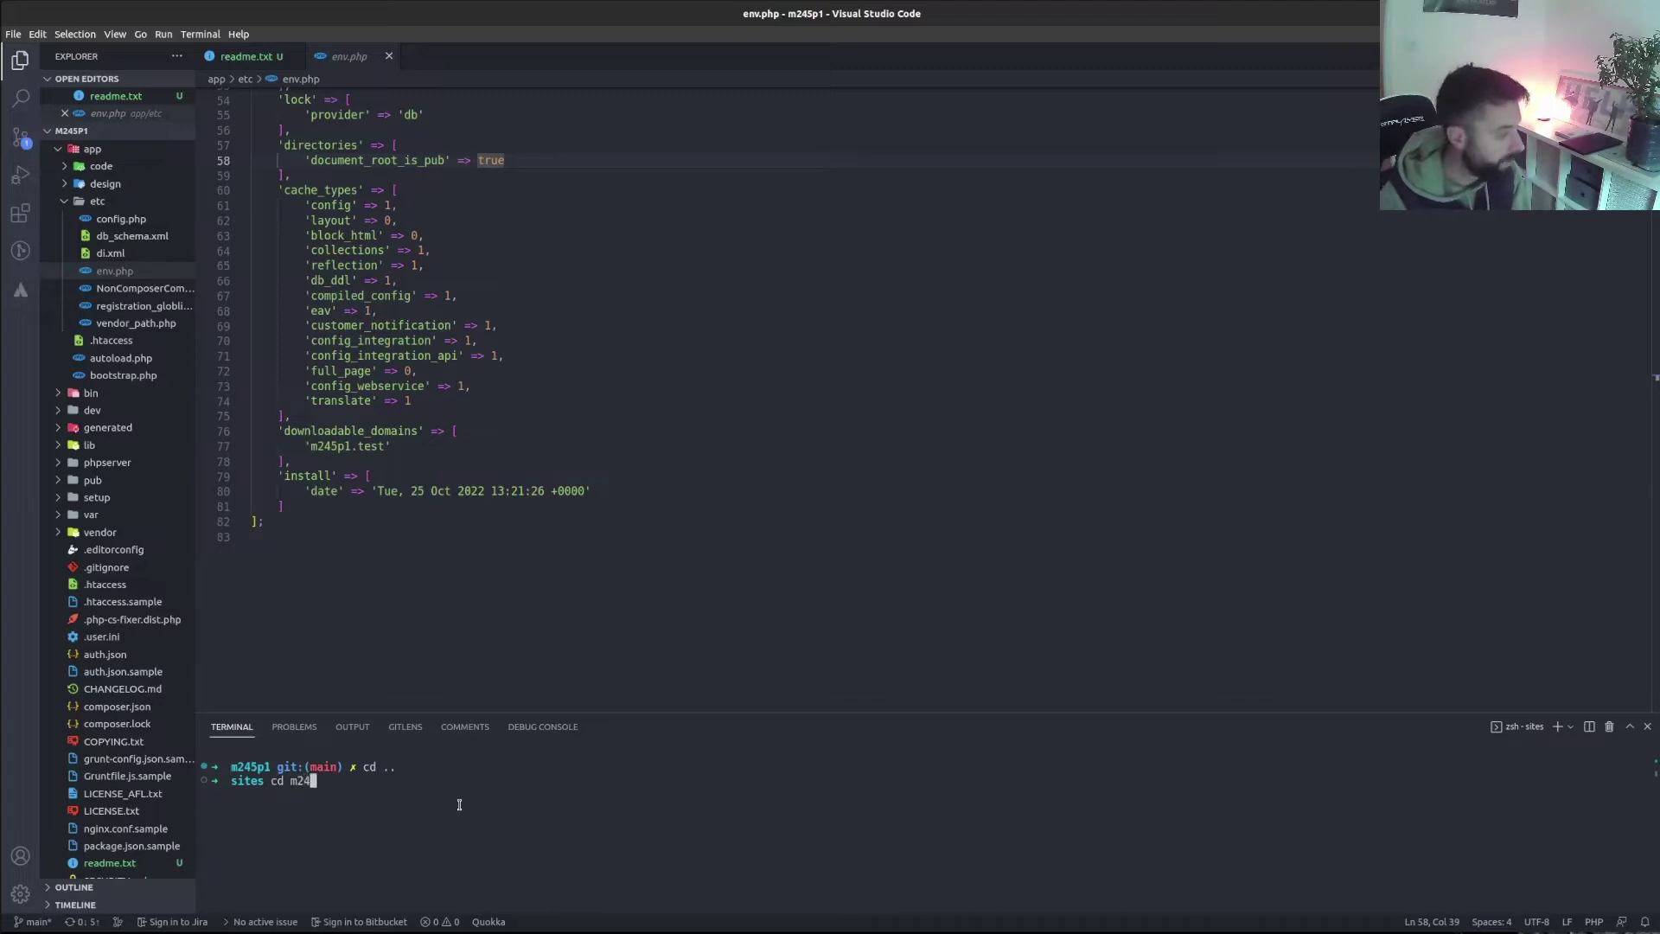
key(BackSpace)
text(4)
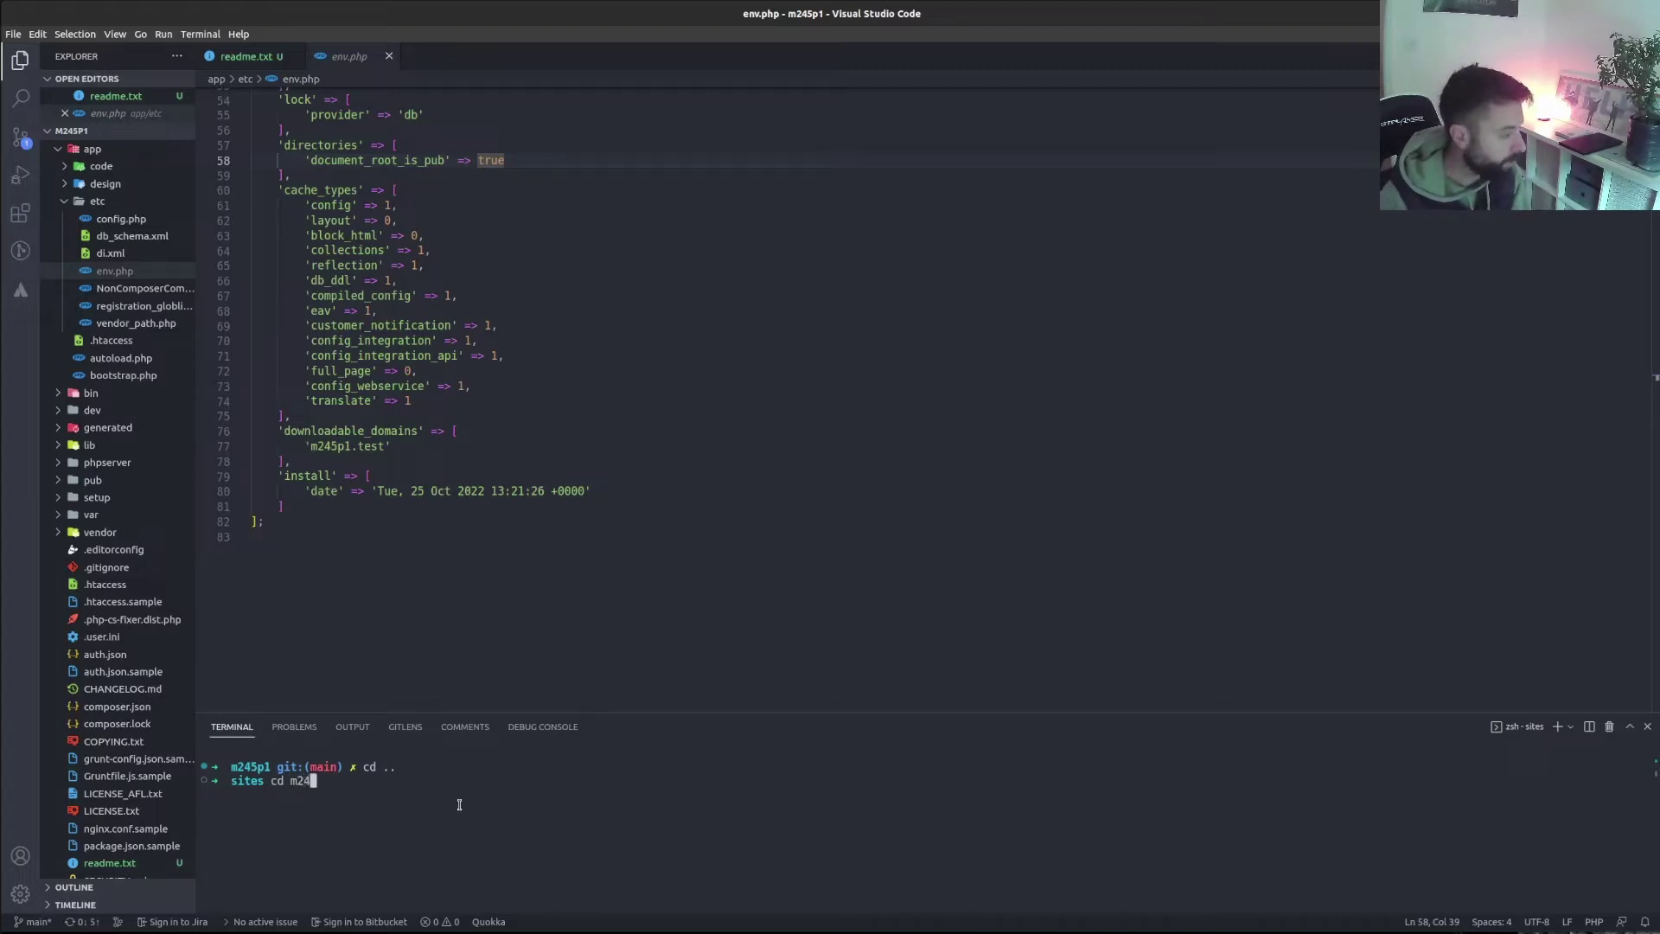
text(5p1)
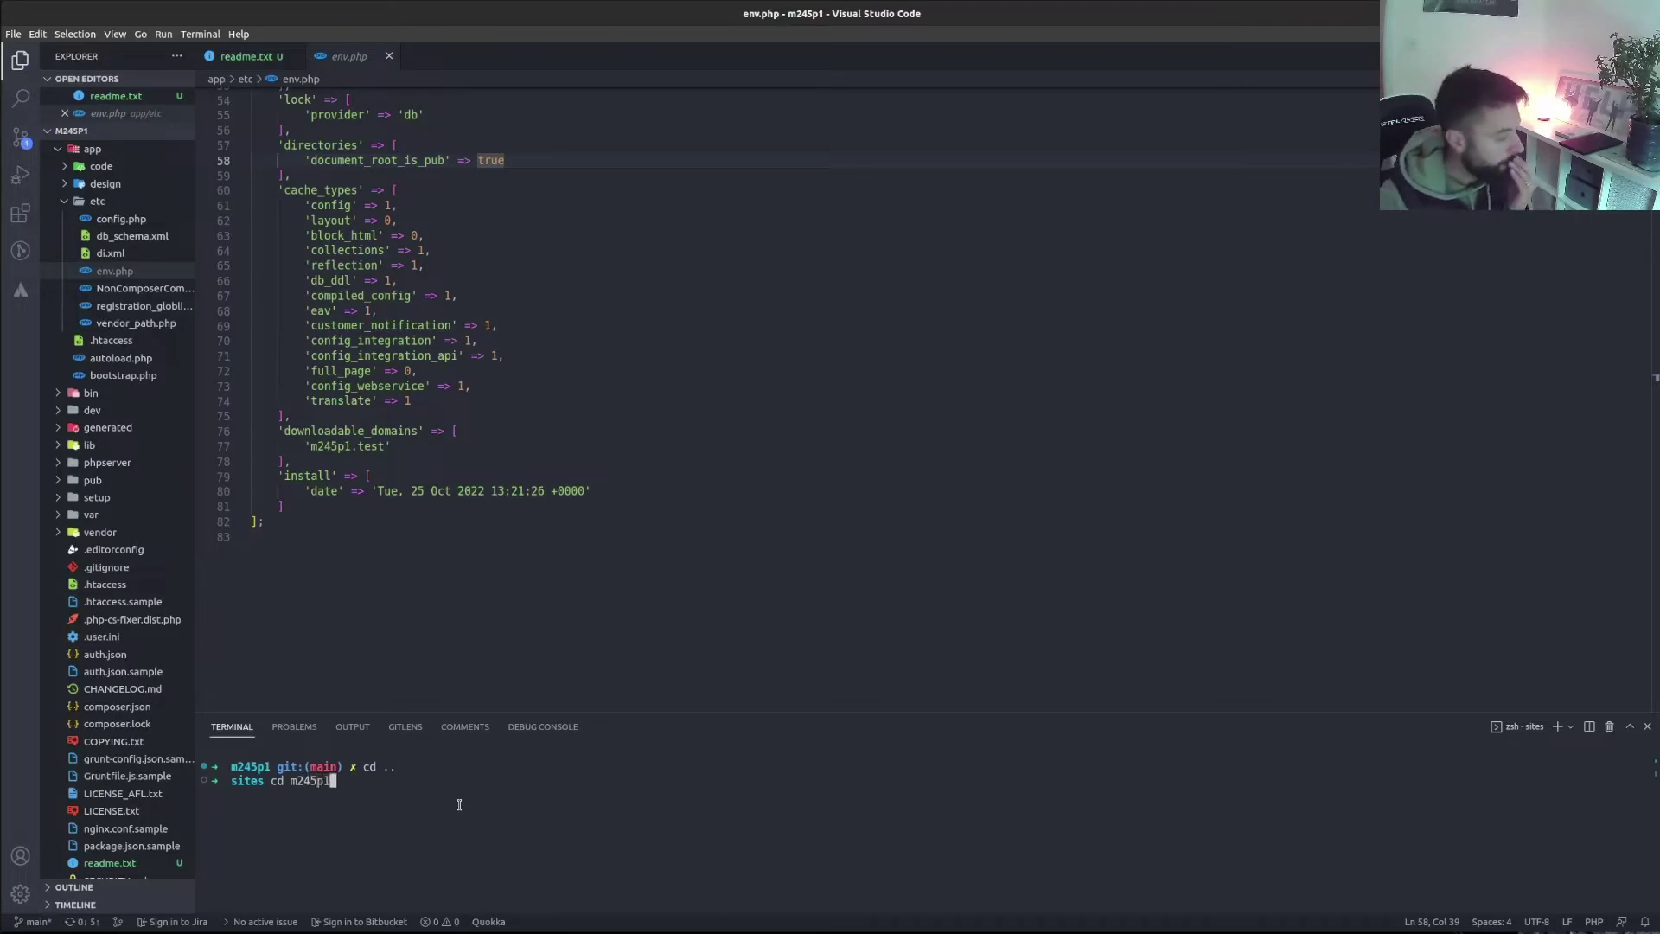
key(Return)
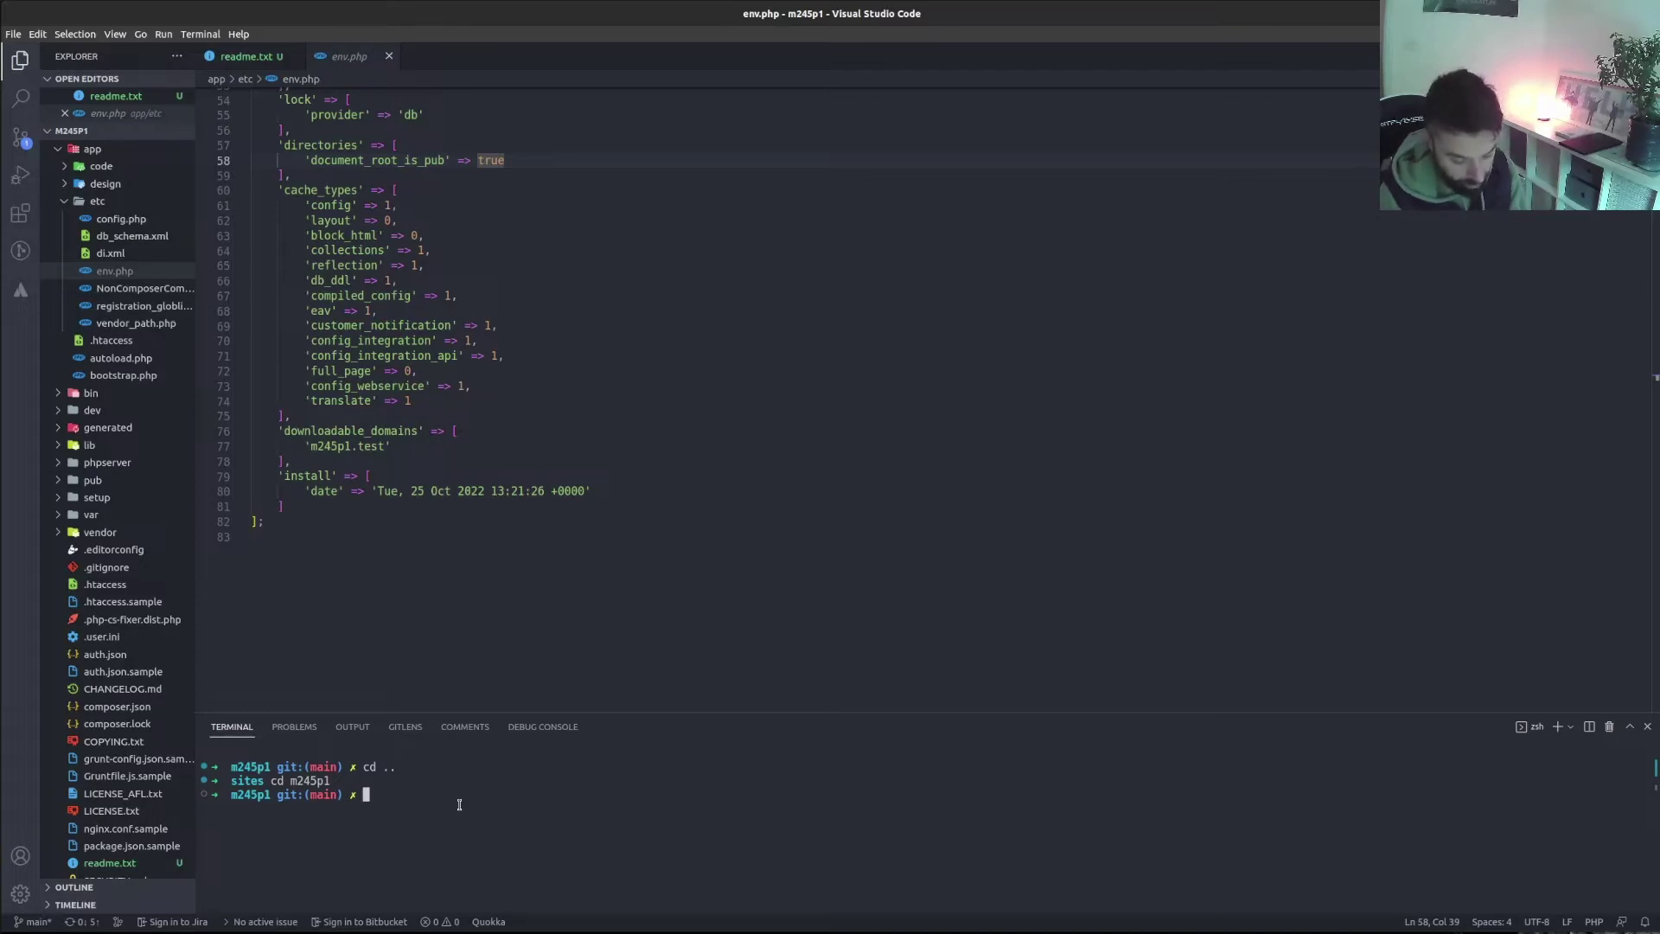
Run valet link m245pqanother for the project, then print the sites table with valet links
text(valet )
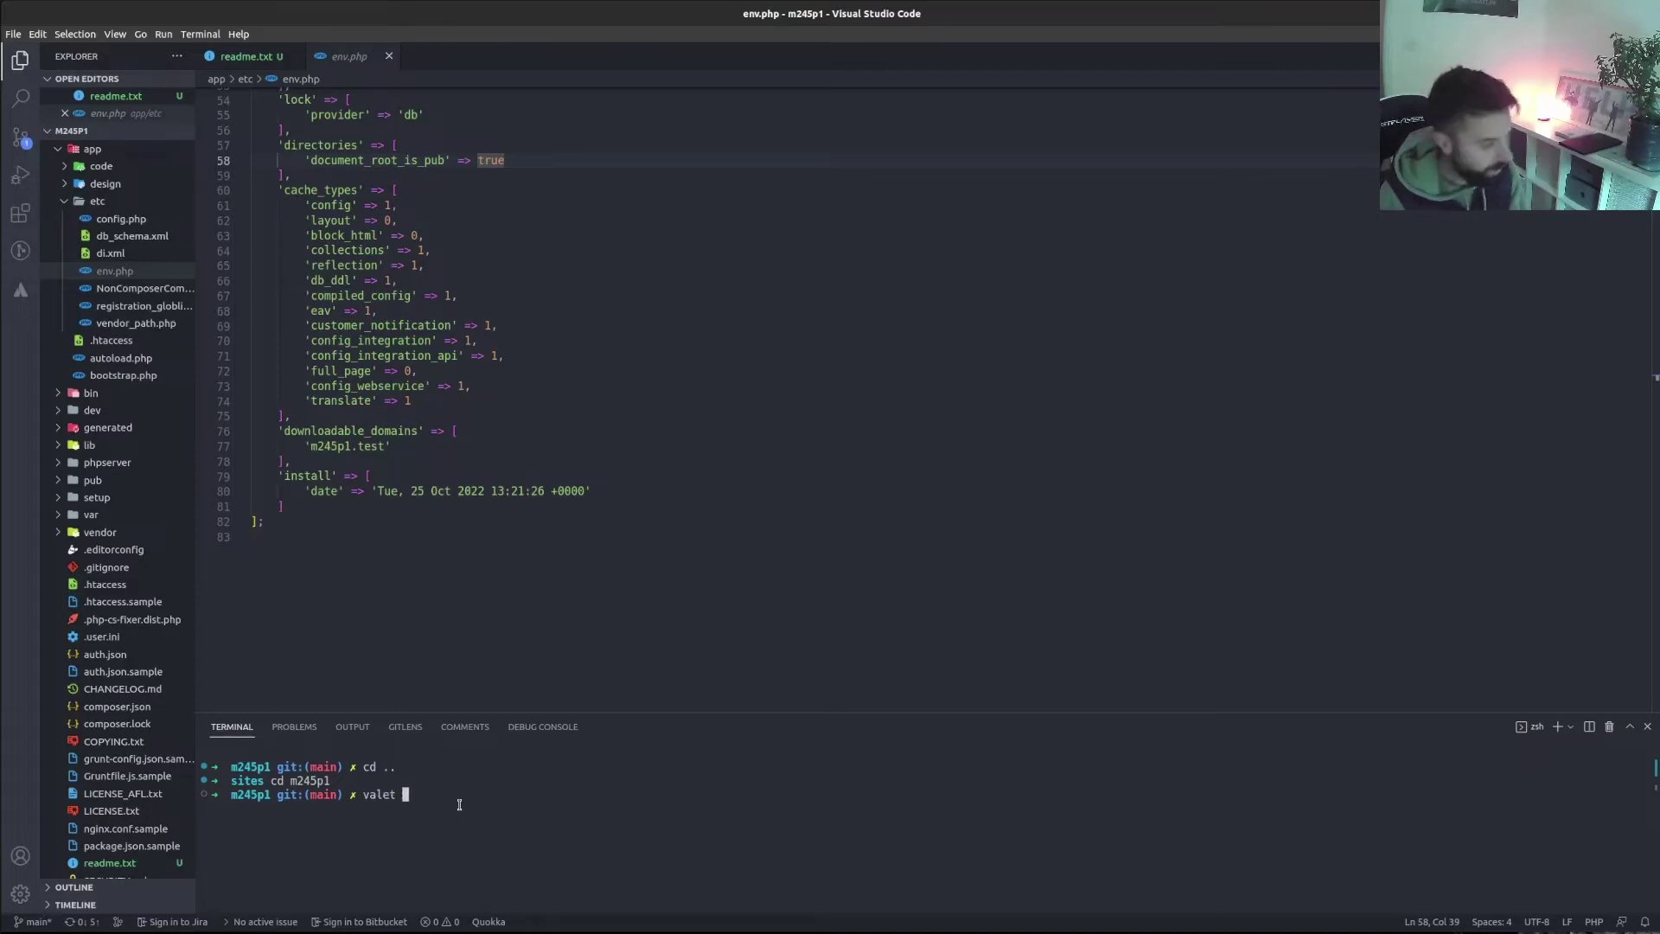
text(link)
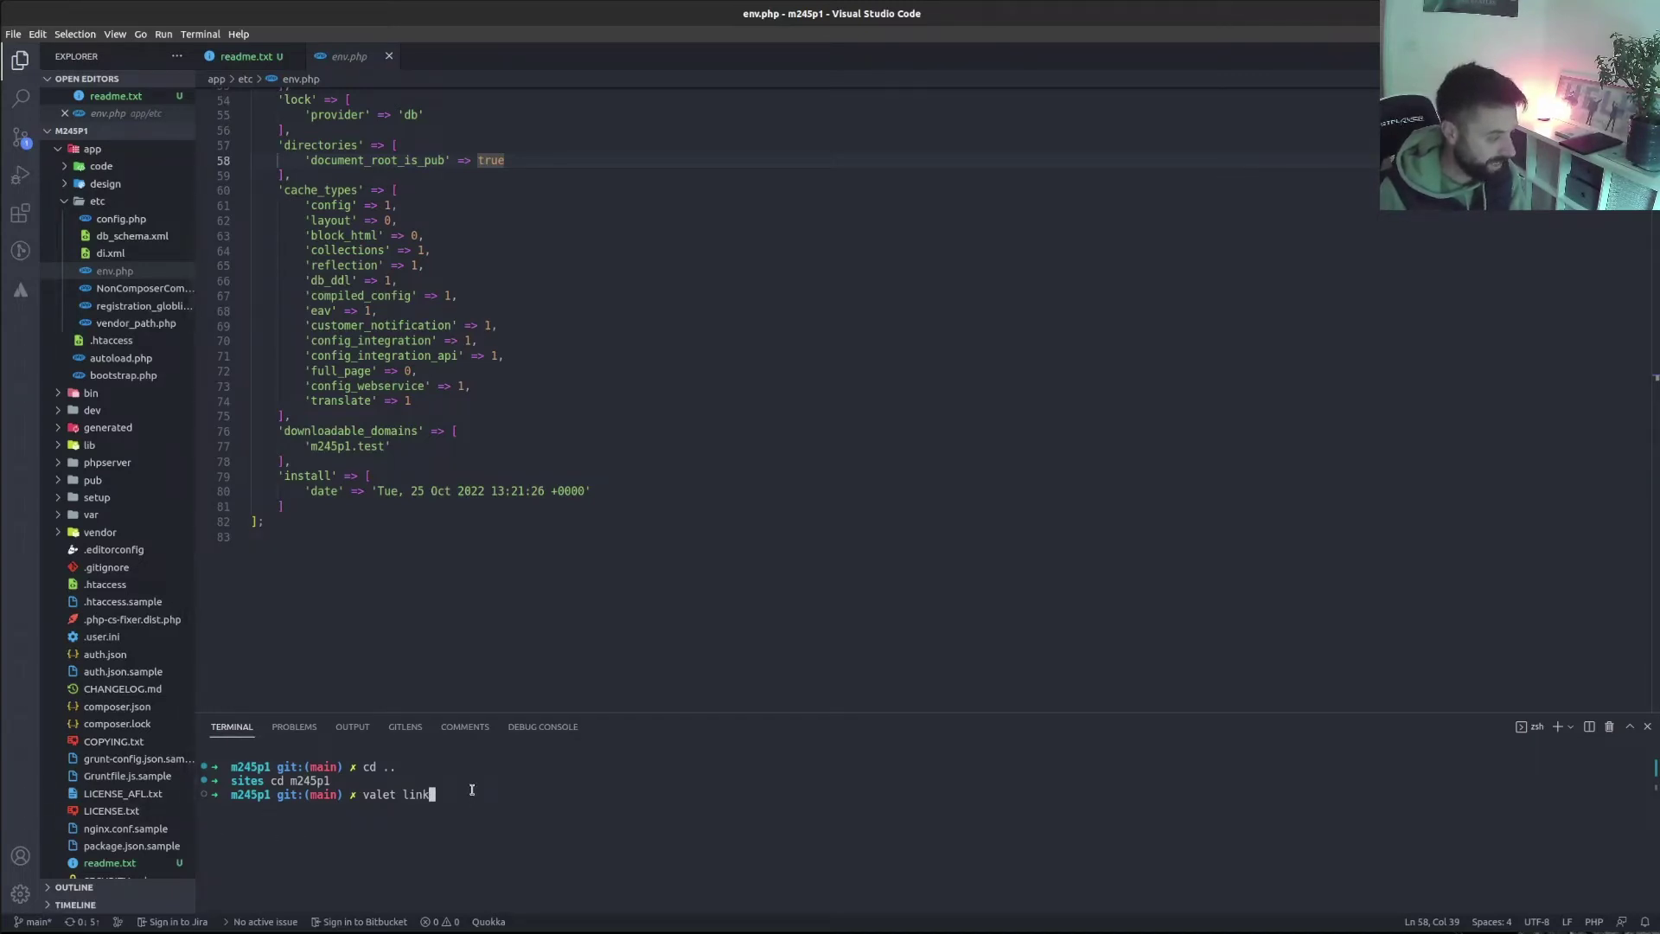
text(m)
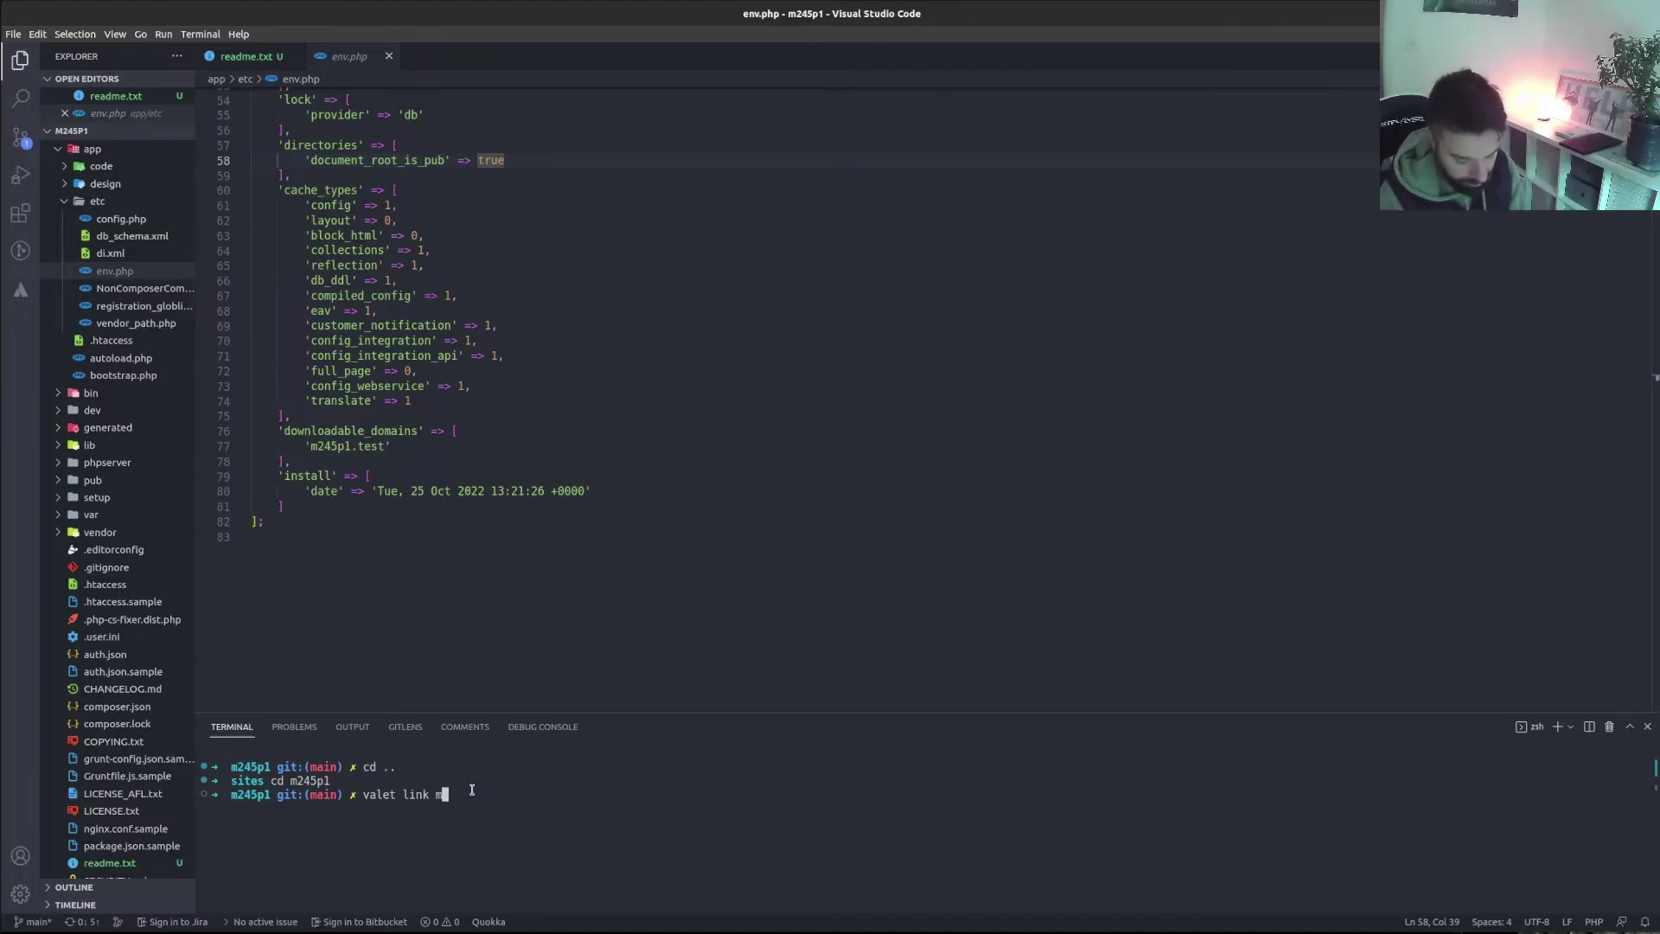
text(245)
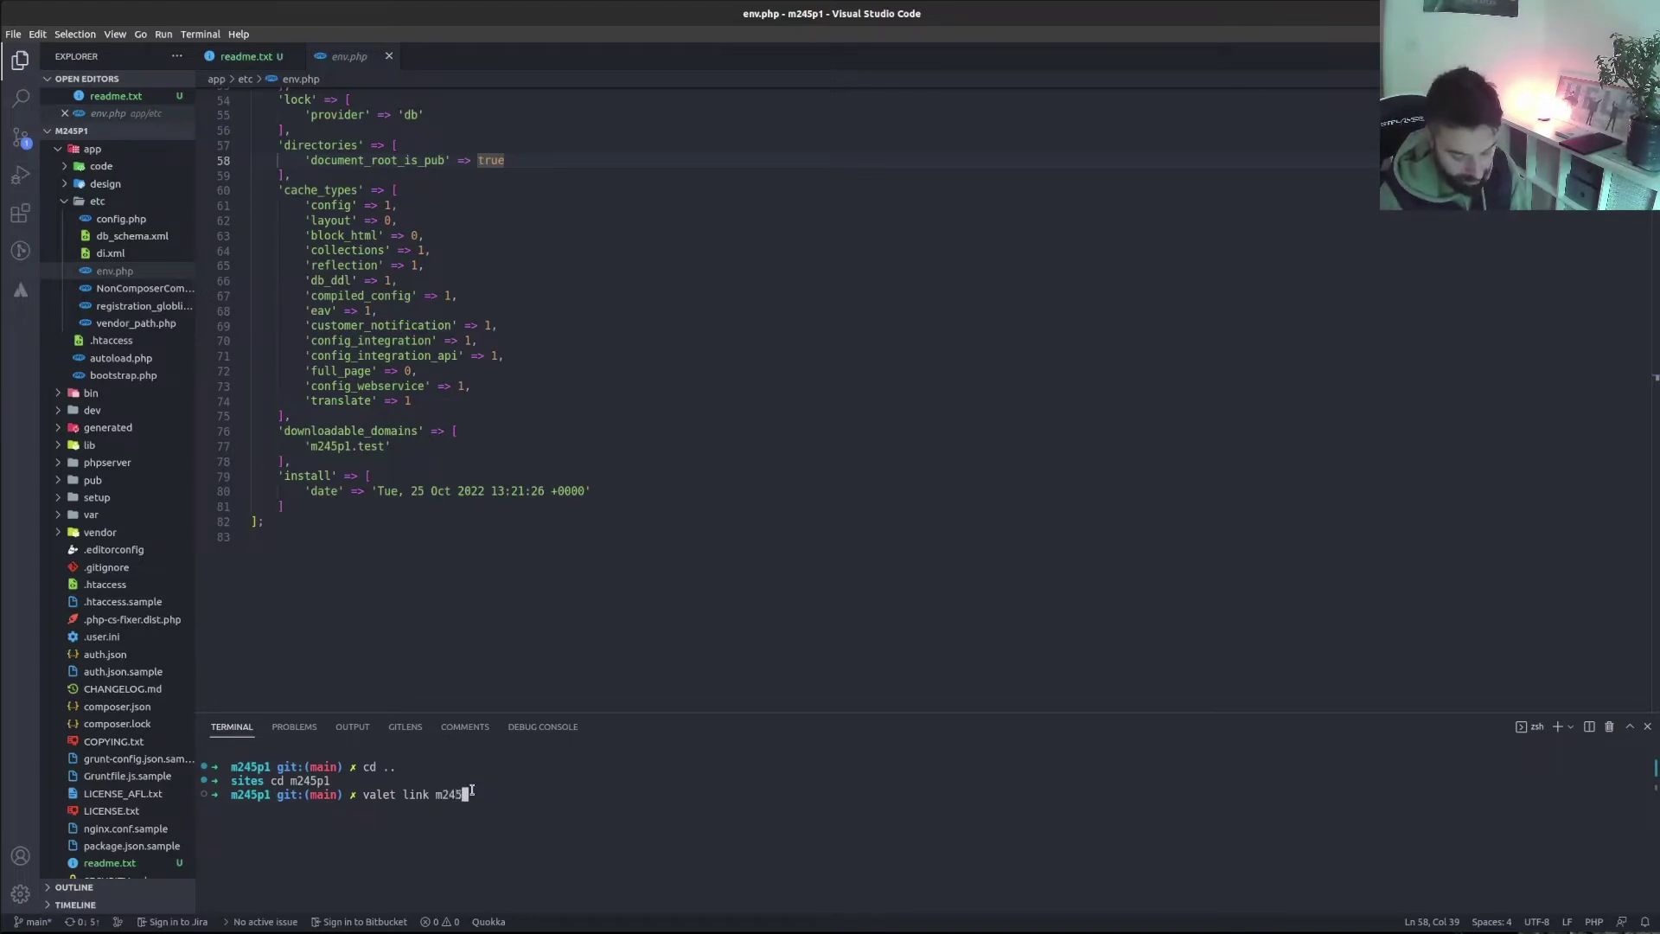
text(p1another)
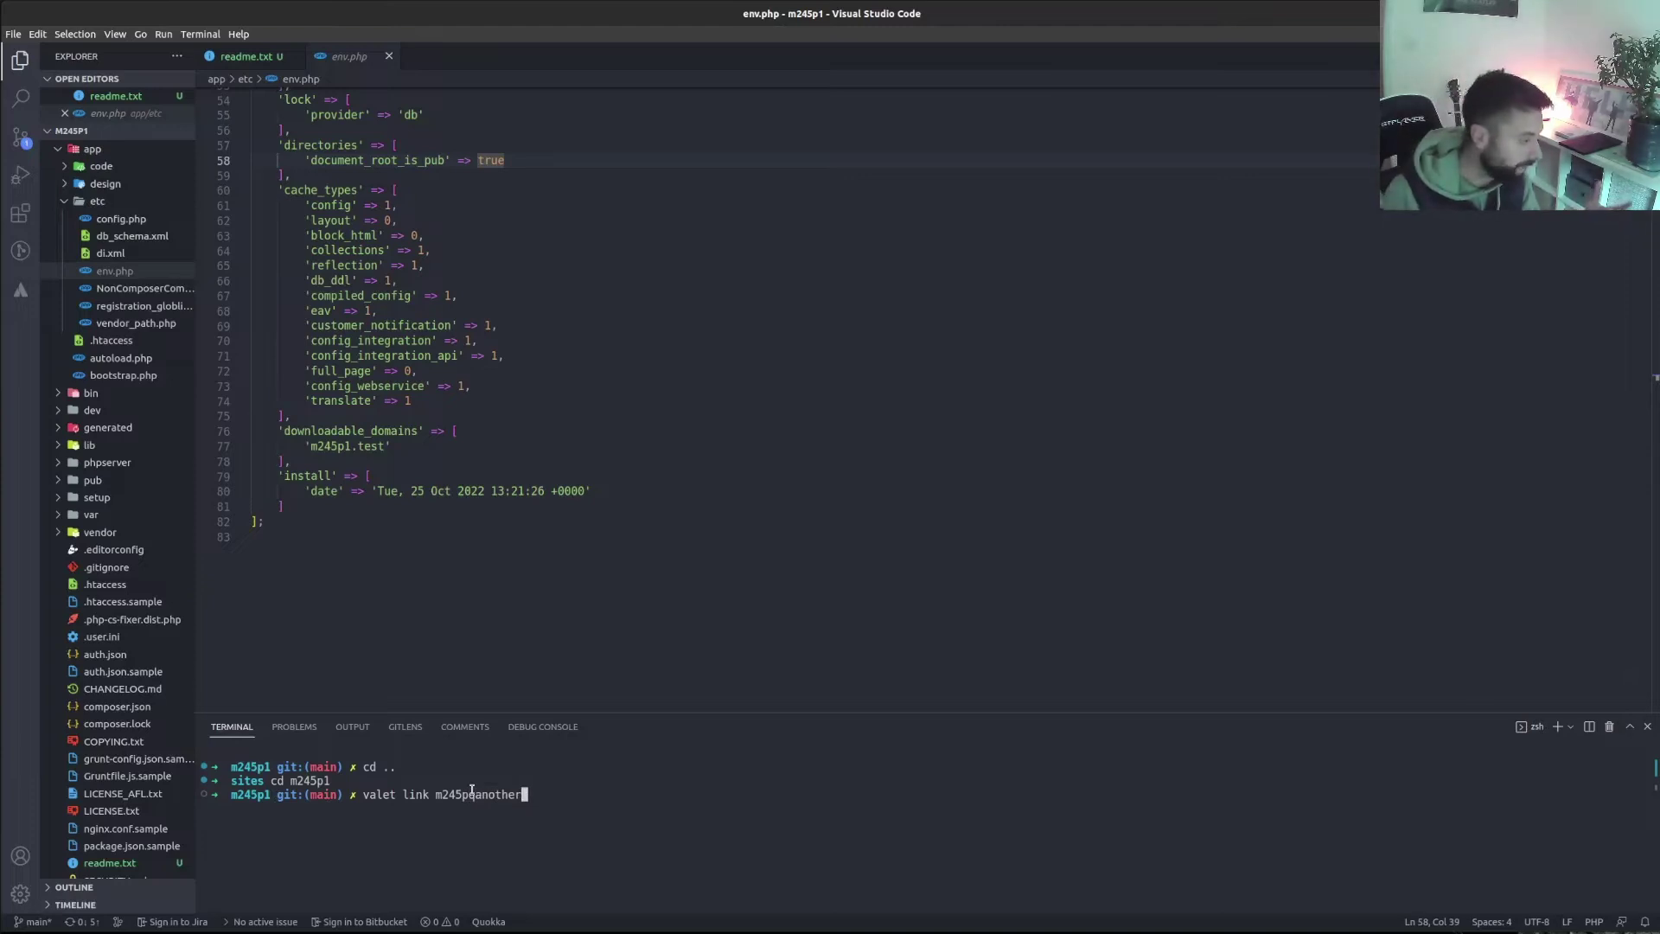
key(Return)
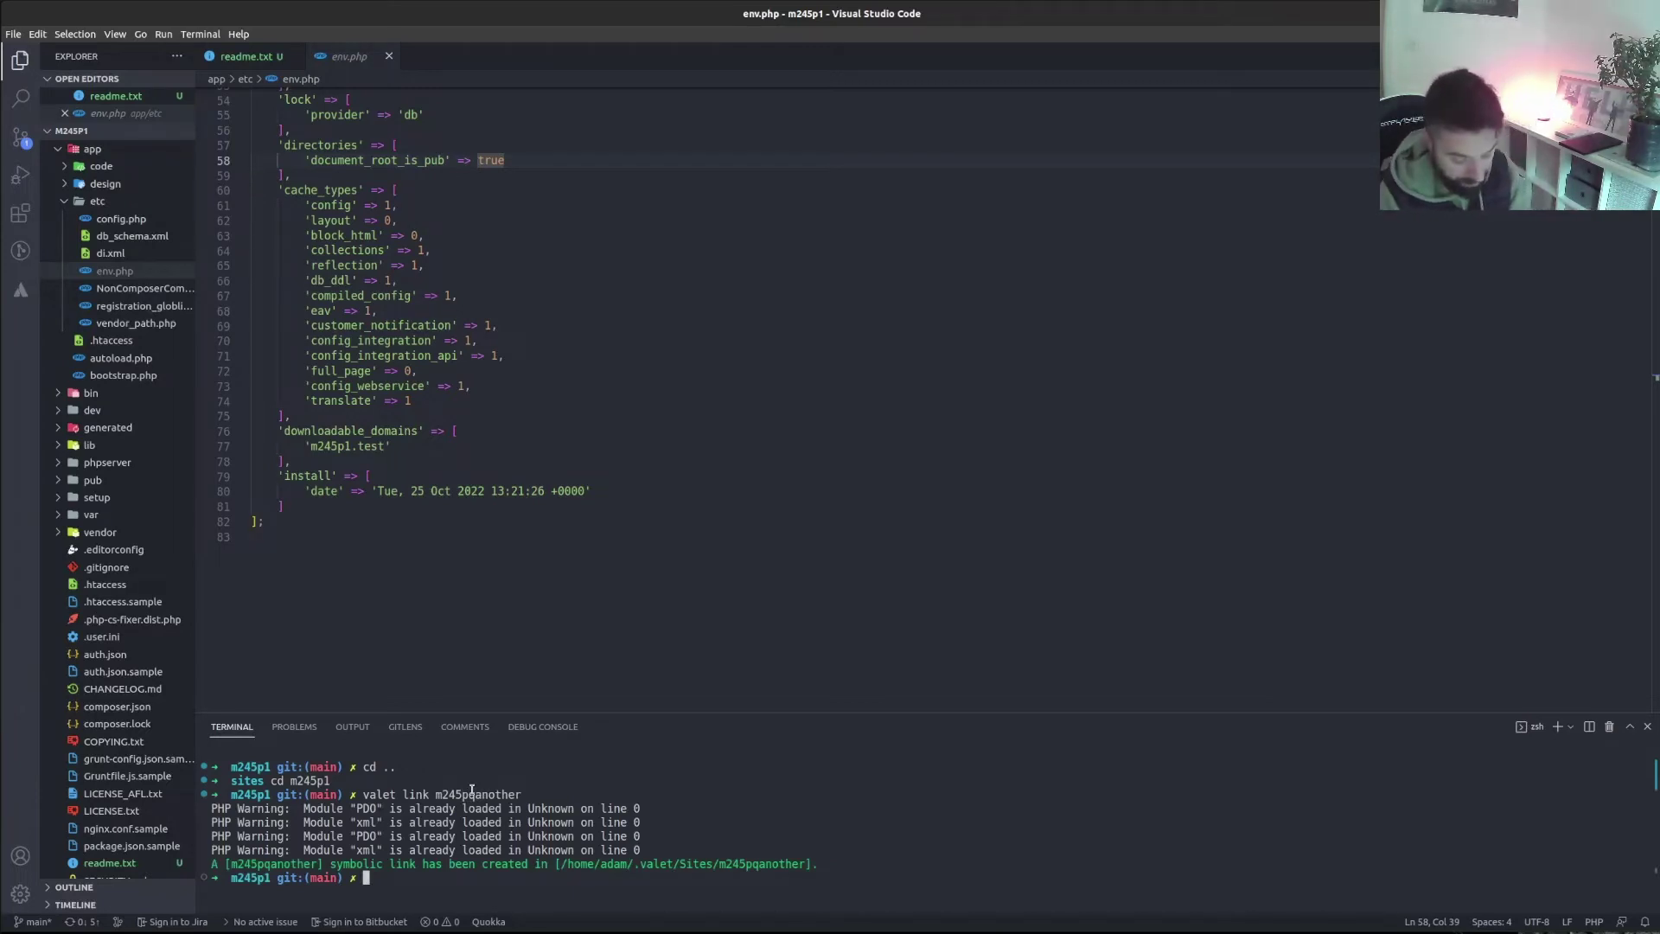
text(val)
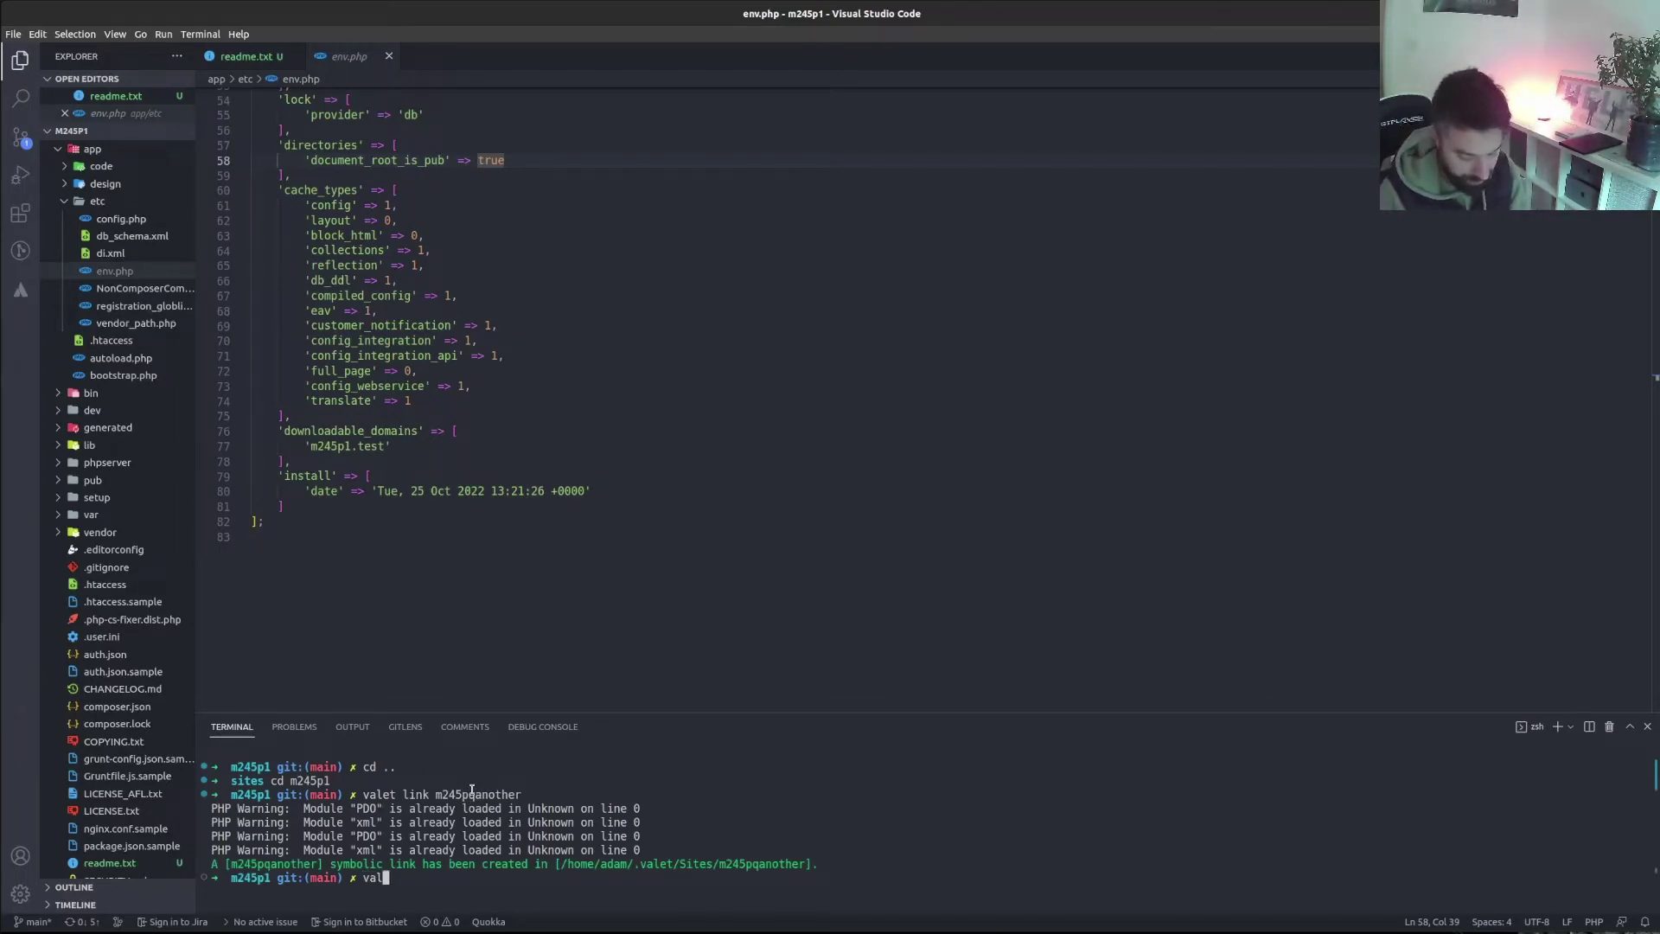
text(et links)
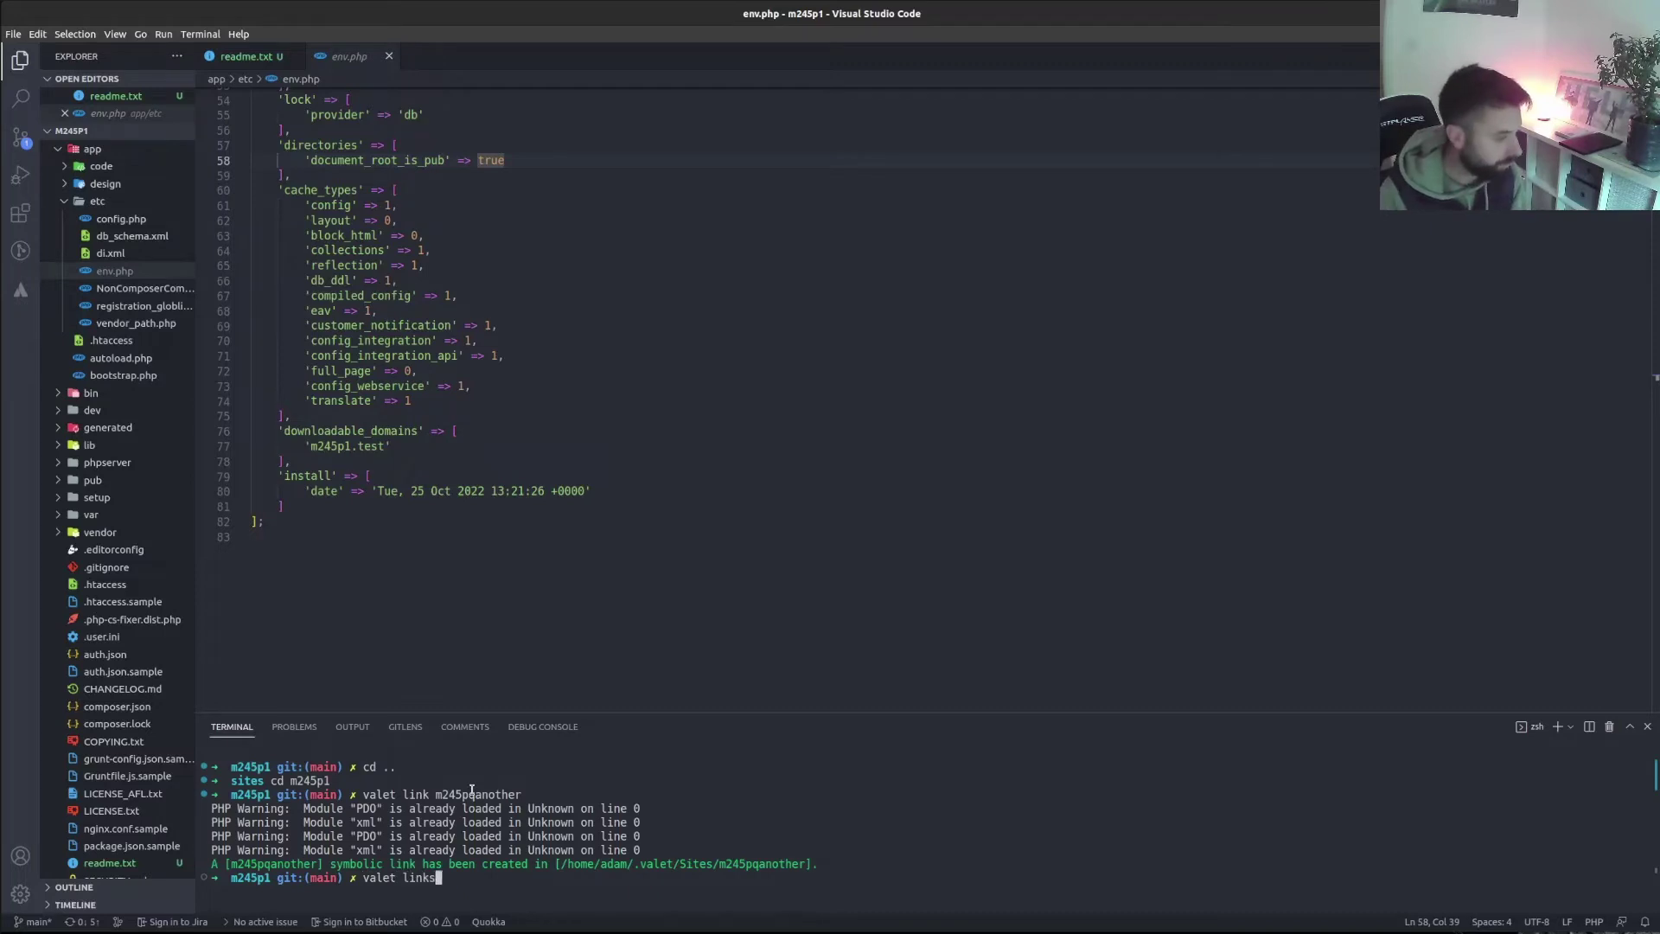
key(Return)
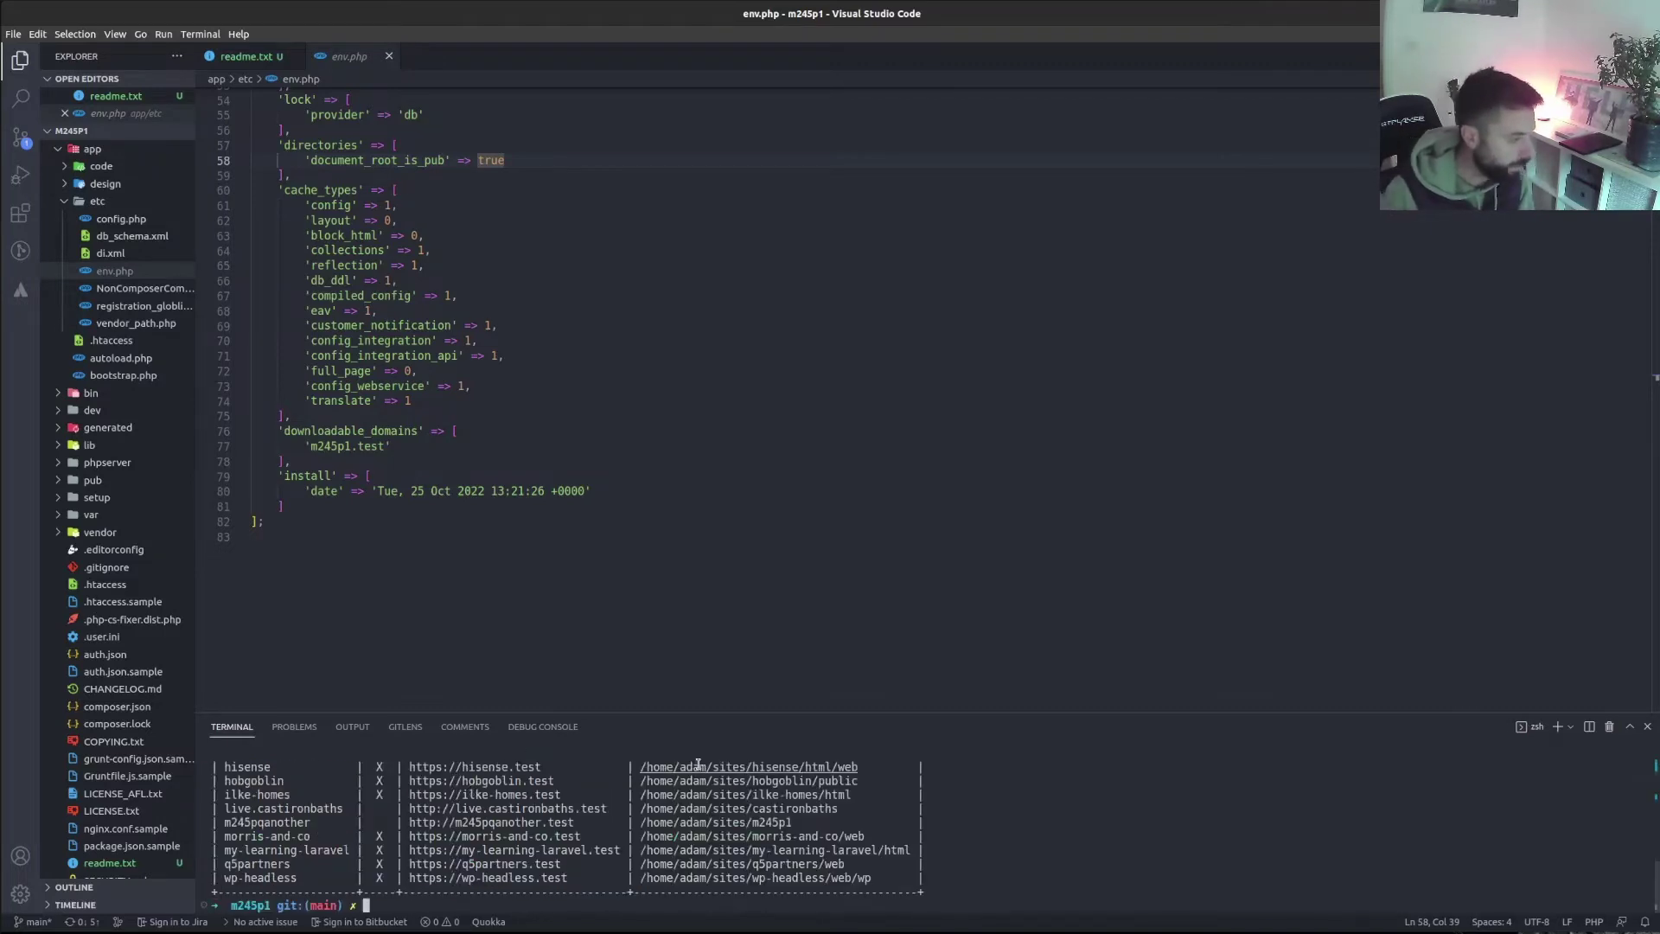
Drag the terminal taller to show the full Valet links table, then retype valet link m245pqanother
click(697, 705)
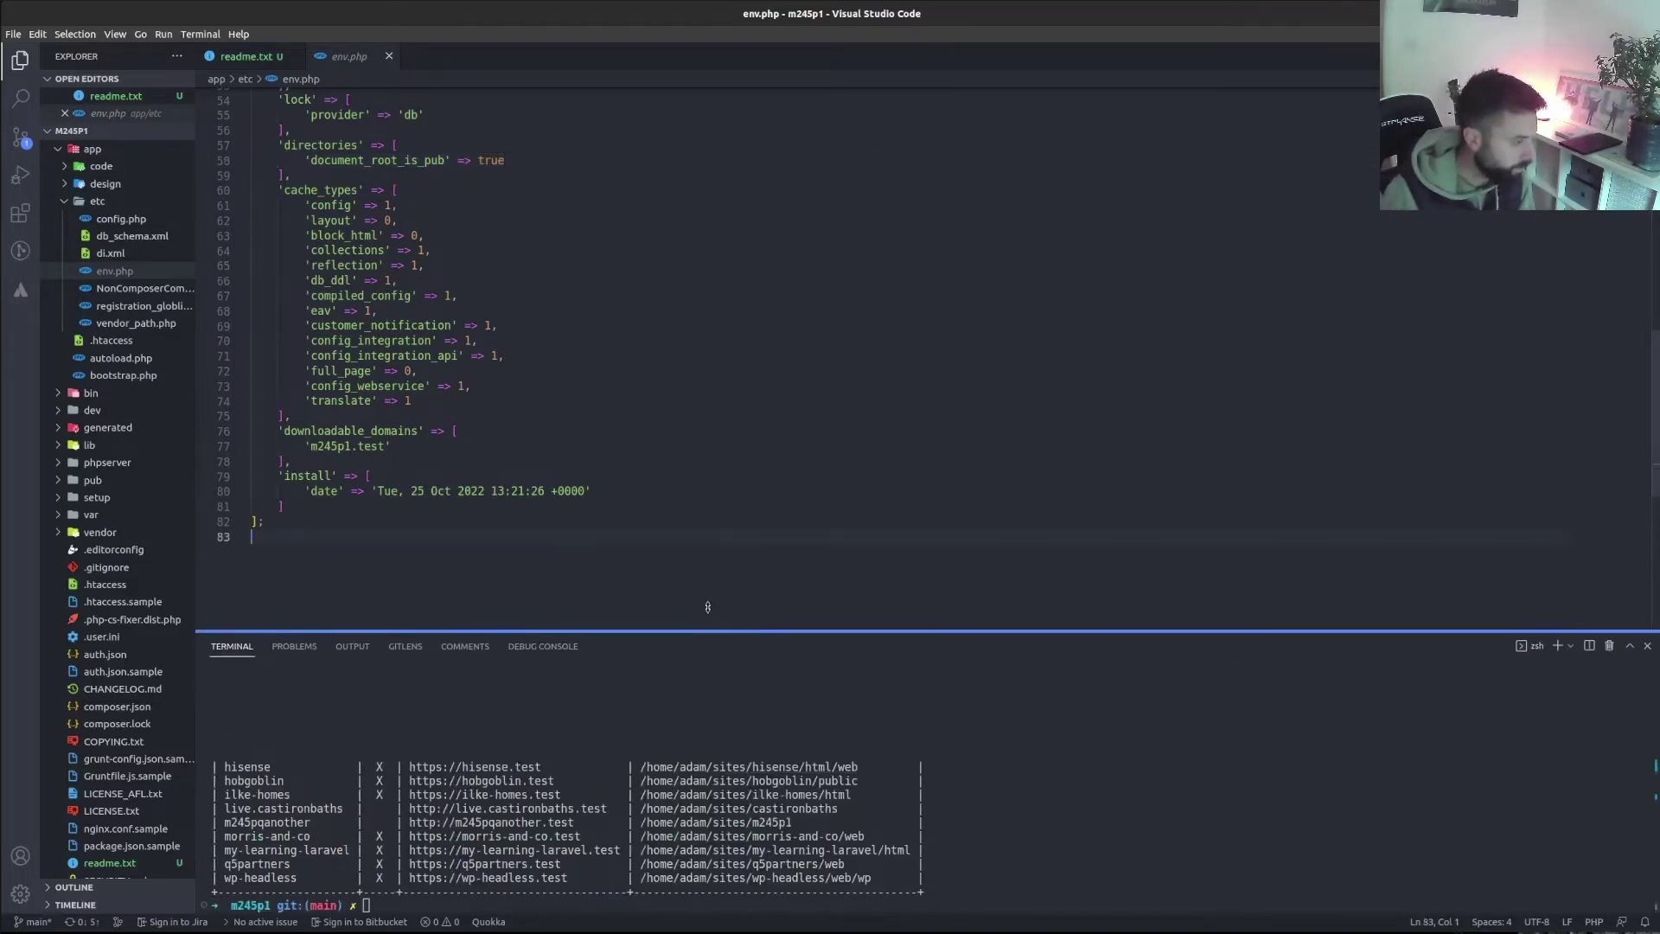
drag(696, 712, 697, 593)
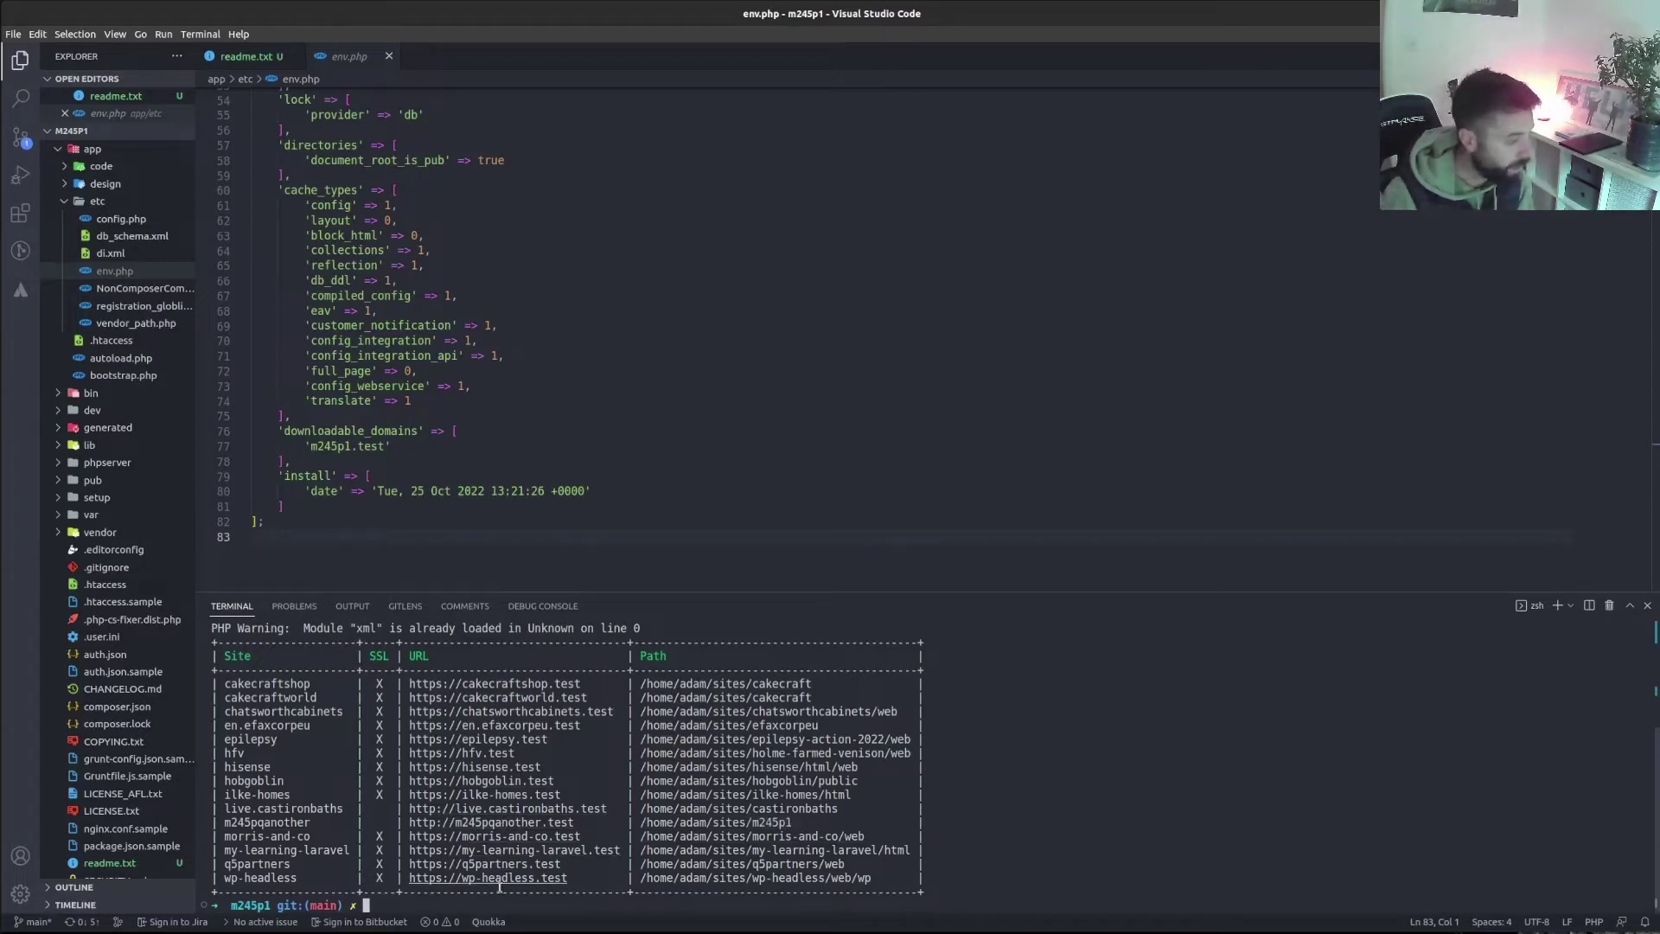
text(valet l)
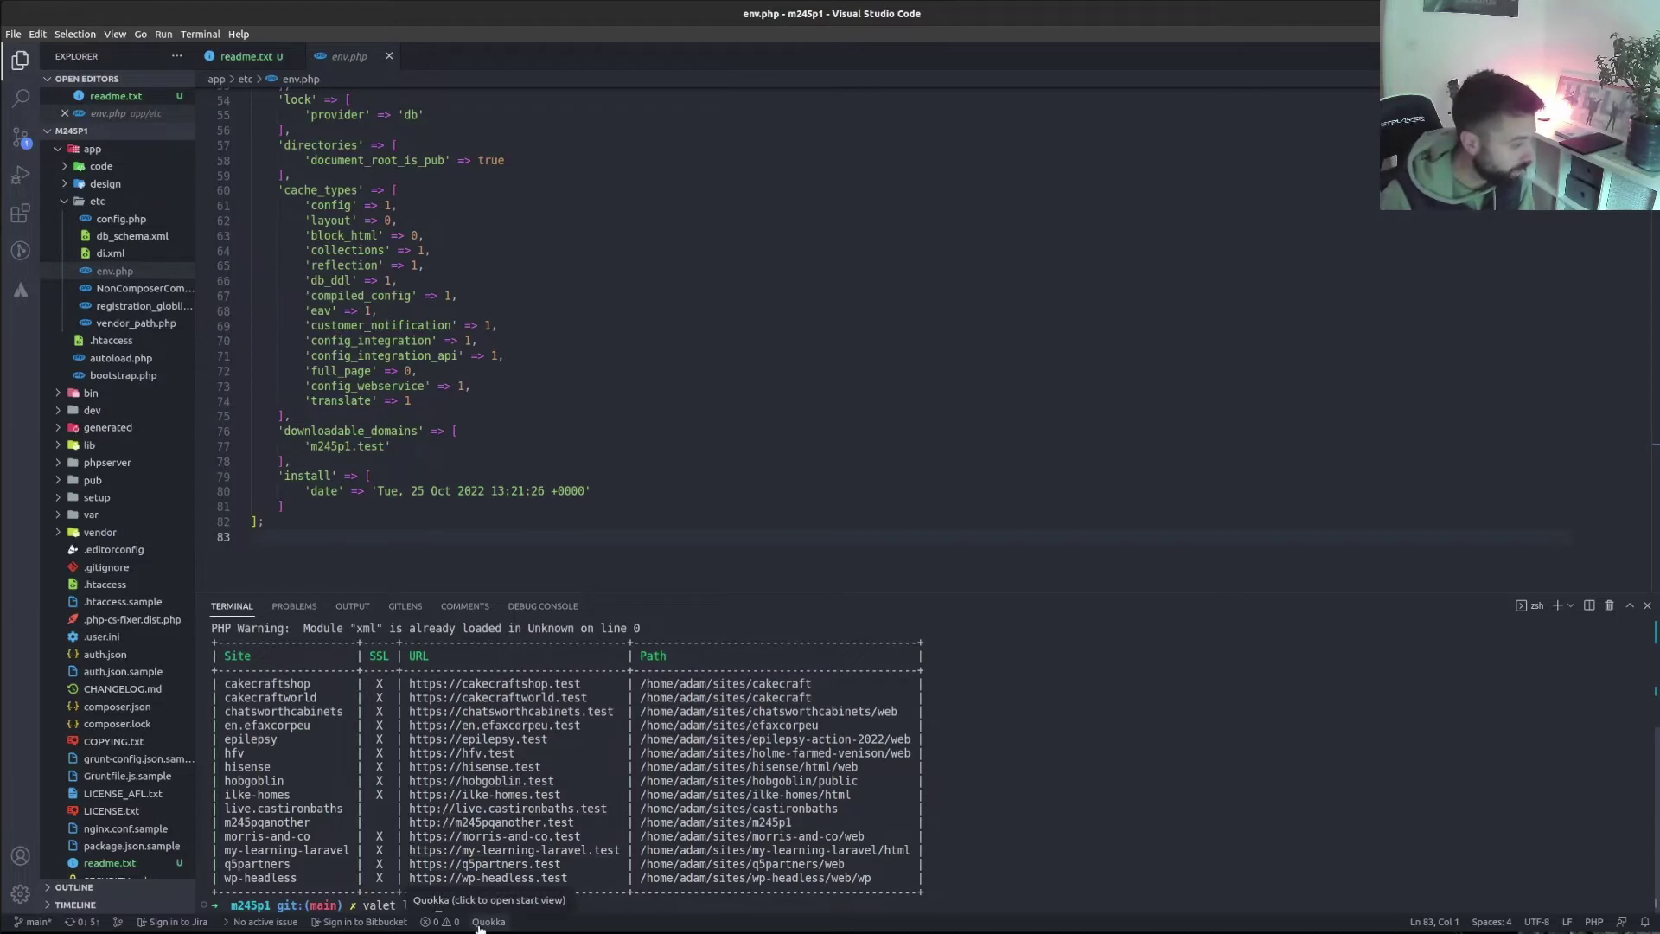
text(i)
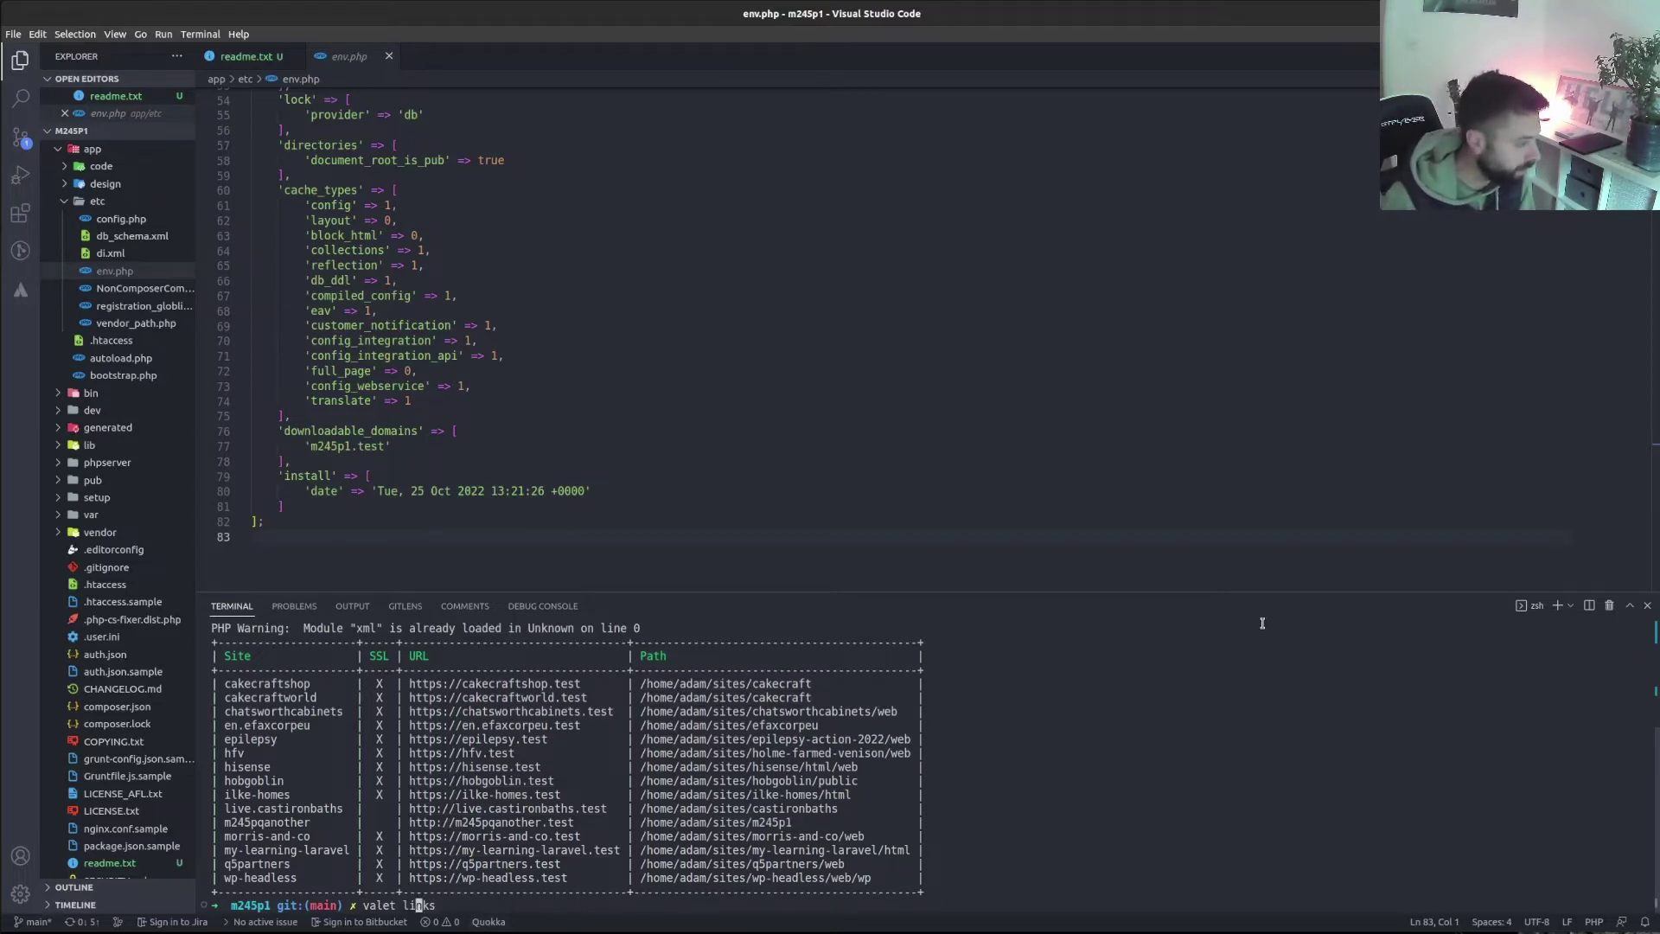
text(nk m245pqanothe)
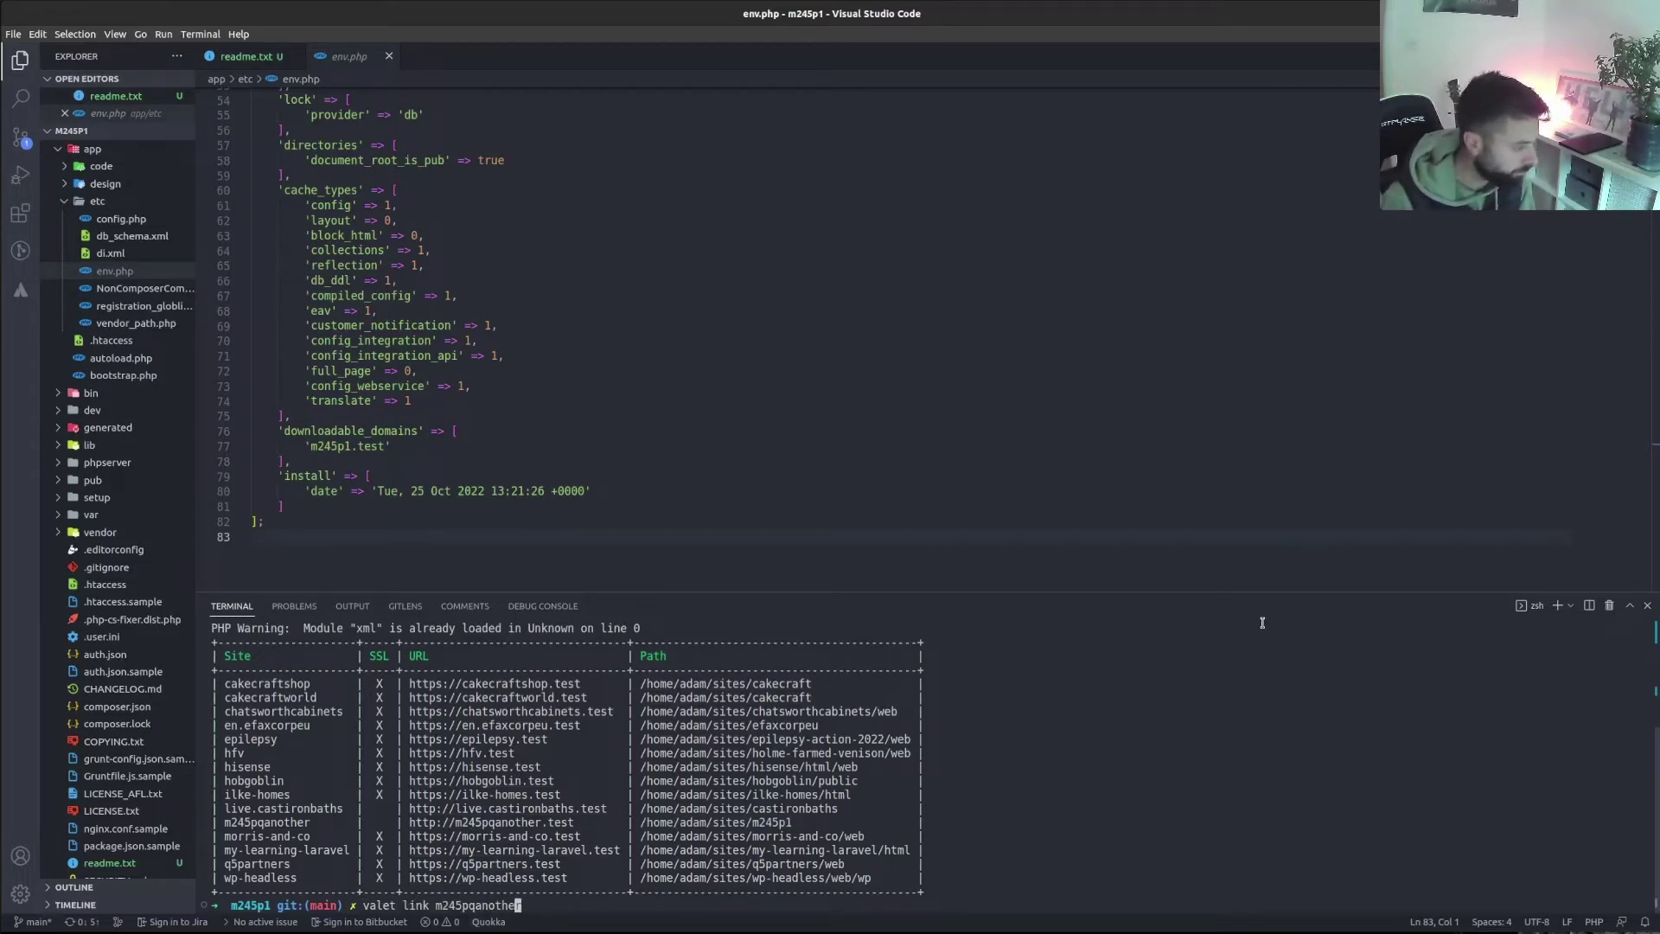
key(Left)
key(Left)
key(Left)
key(Left)
key(Left)
key(Left)
key(Left)
key(Left)
key(Left)
key(Left)
key(Left)
key(Left)
key(Left)
key(Left)
key(Left)
key(Left)
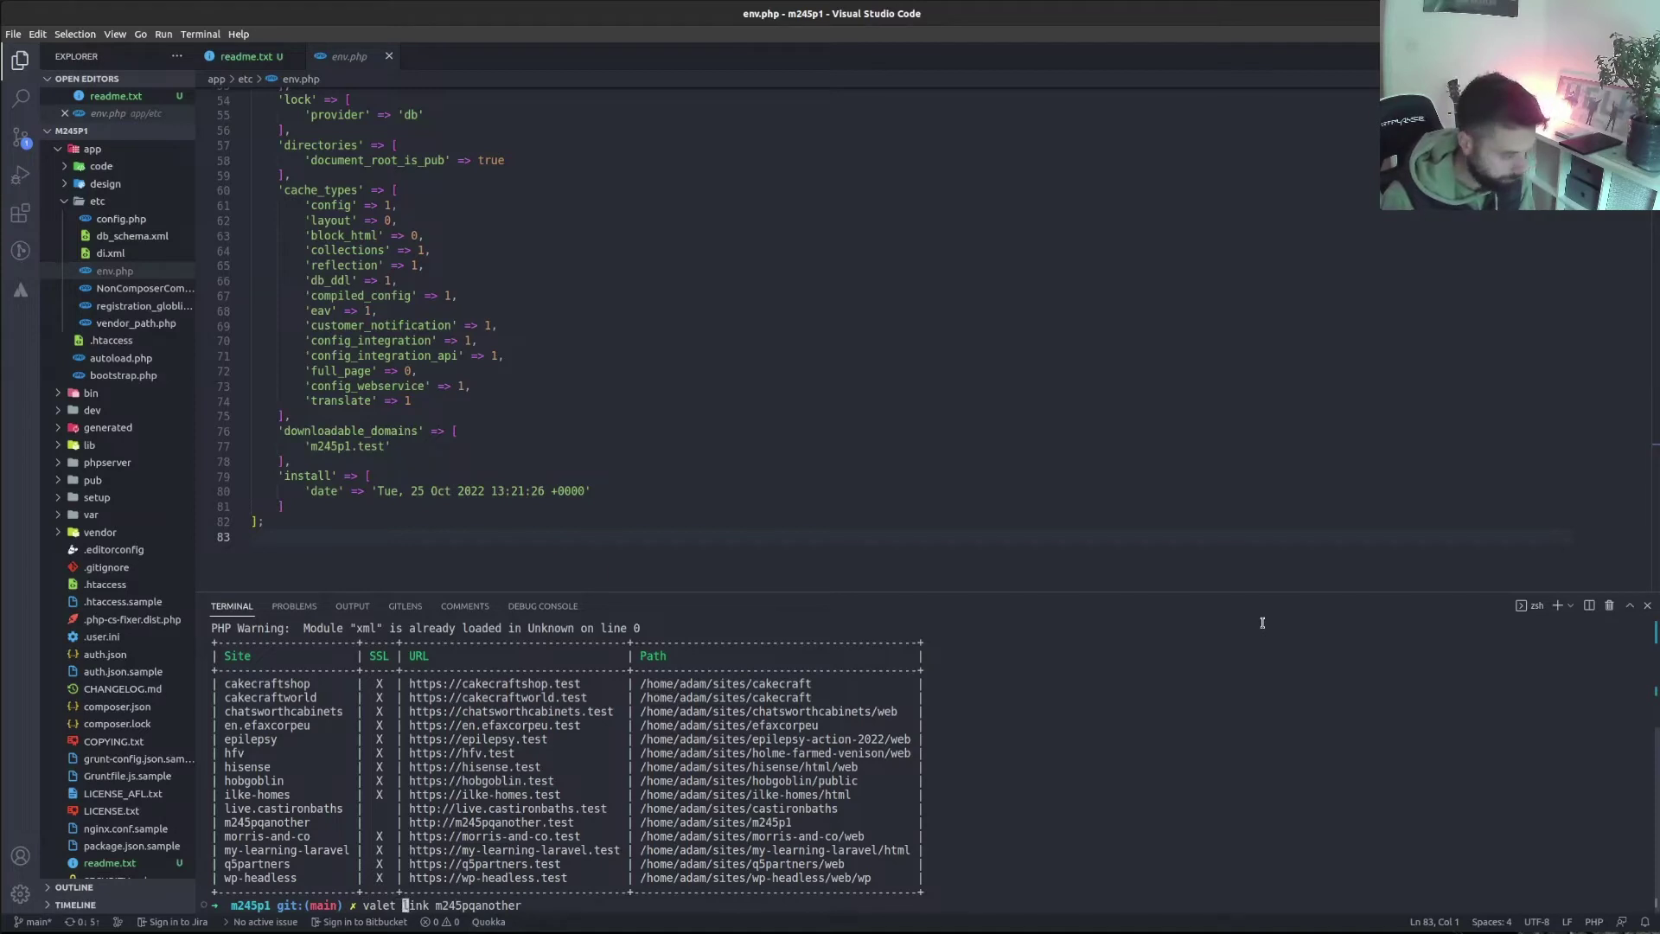
Unlink the misspelled m245pqanother Valet site and link the project as m245p1another instead
text(un)
key(Right)
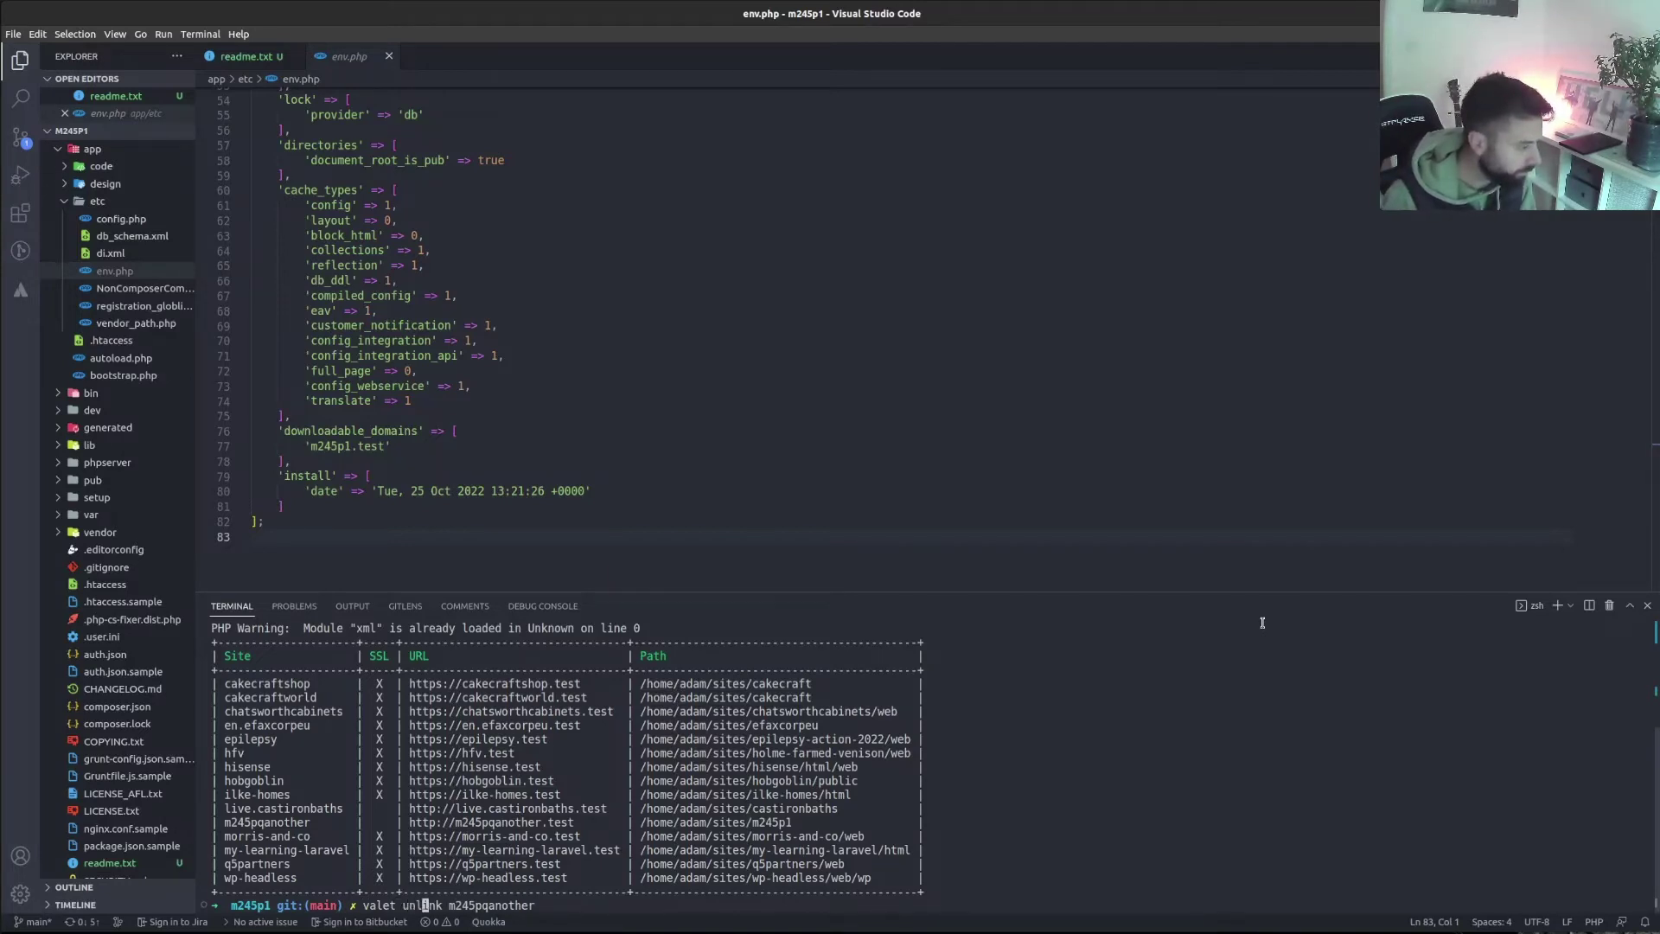
key(Return)
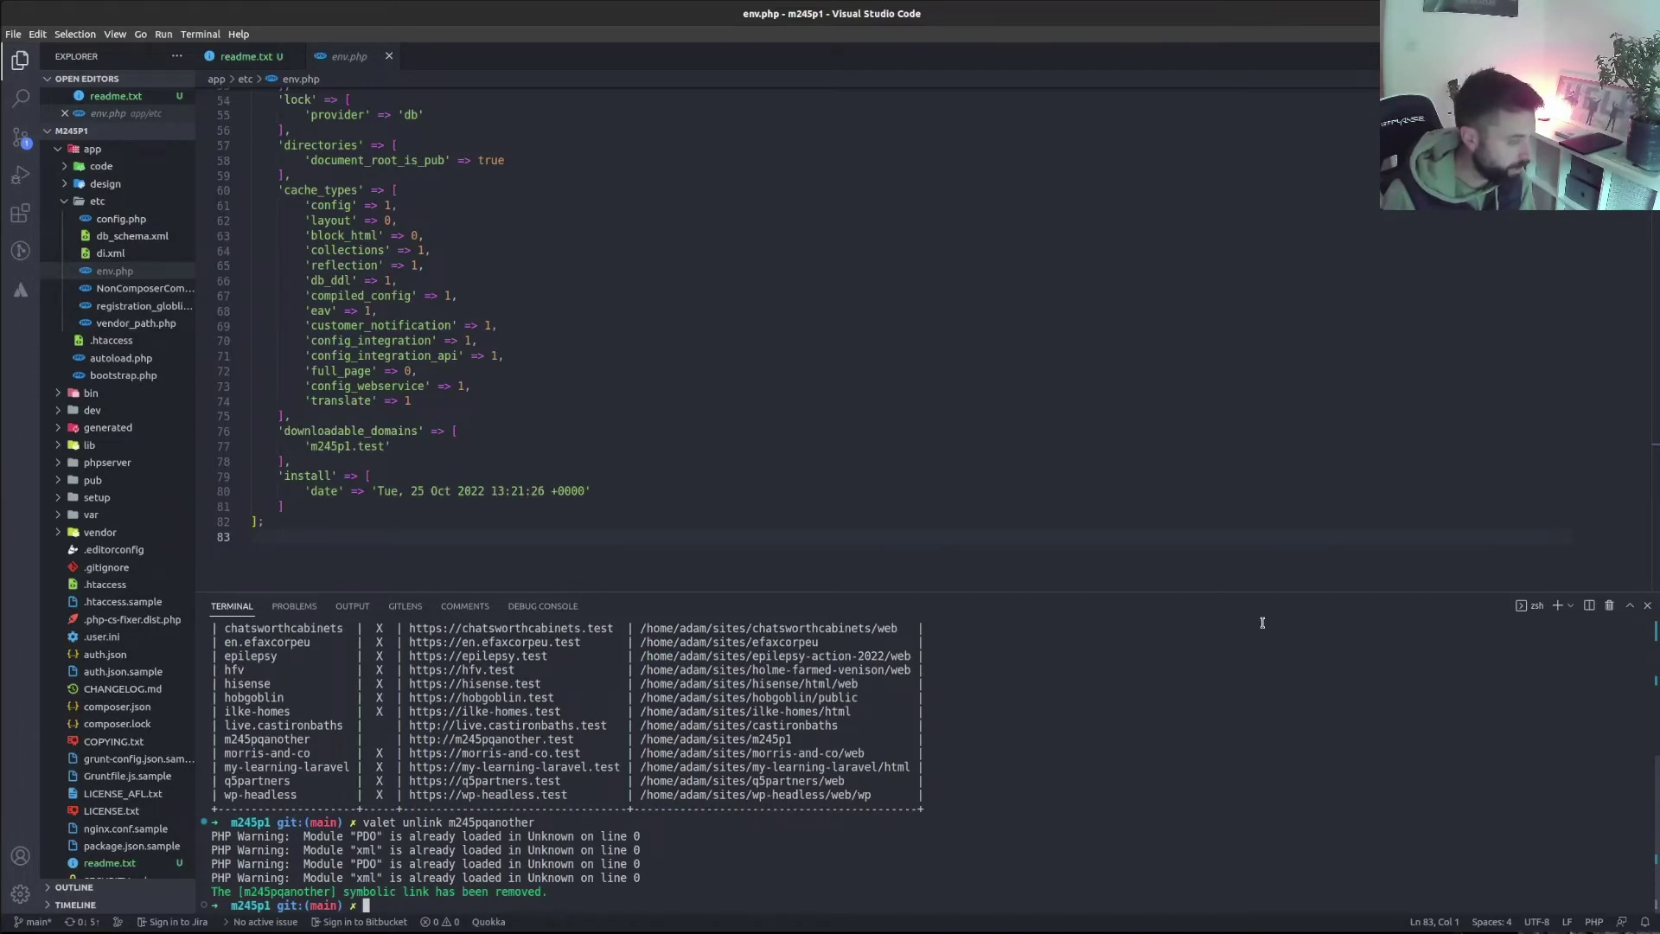
key(Up)
key(Left)
key(Left)
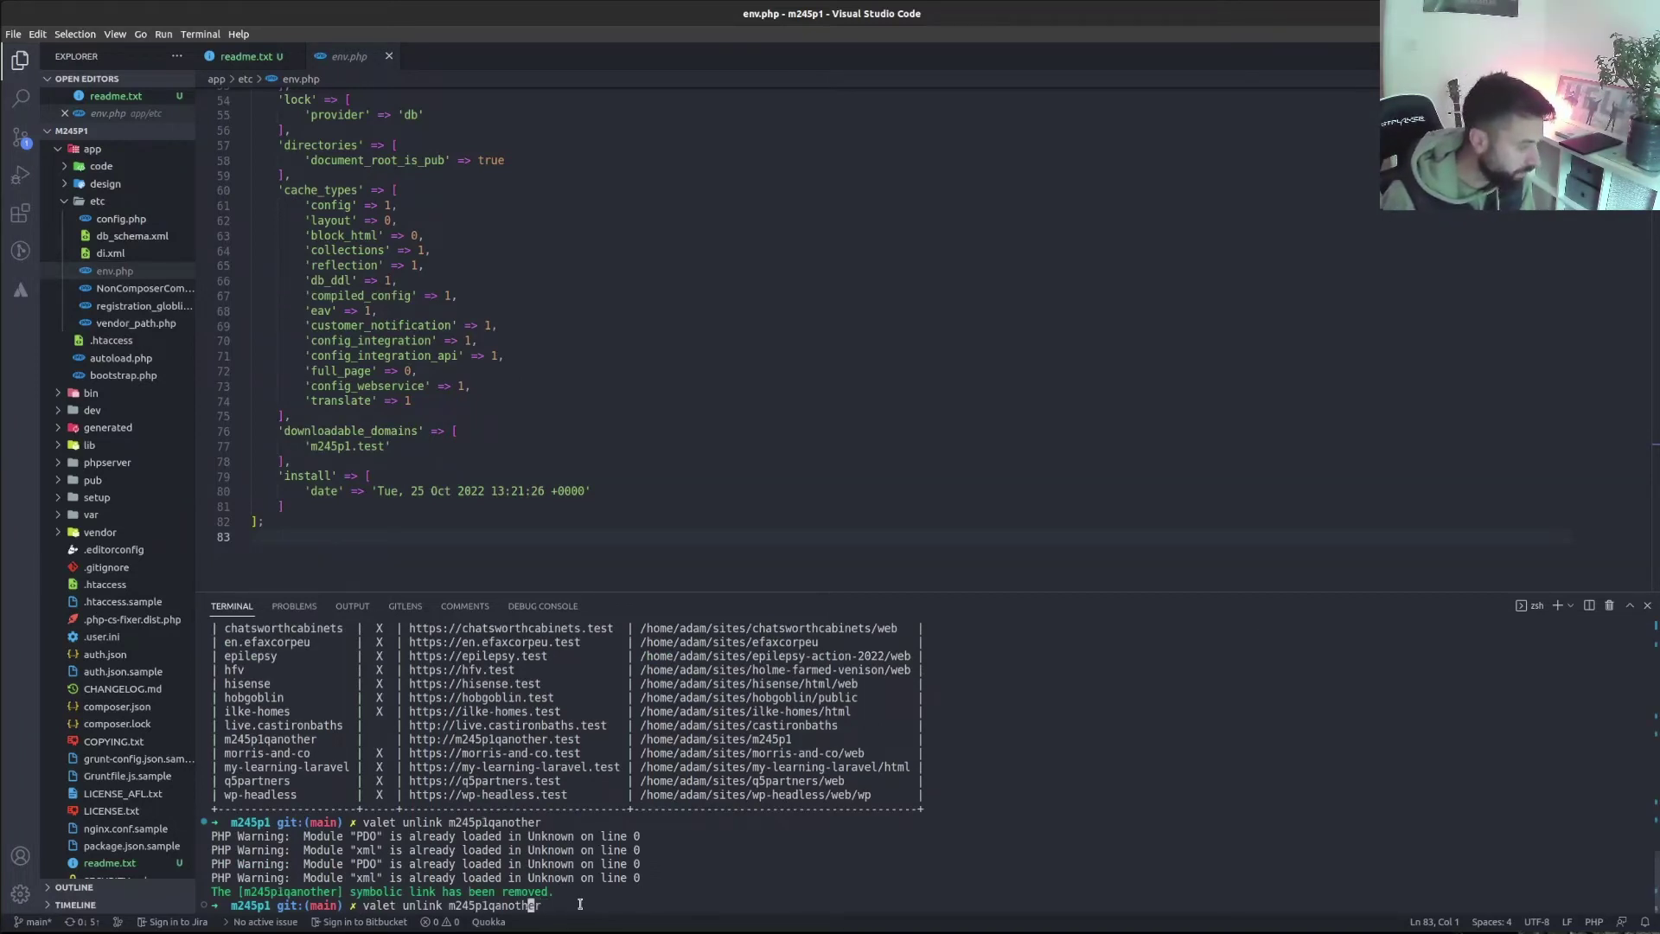
key(Left)
key(Left)
key(Left)
key(Left)
key(Left)
key(Left)
key(Left)
key(Left)
key(Left)
key(Left)
key(Left)
key(Left)
key(Left)
key(Left)
key(Left)
key(Left)
key(Left)
key(BackSpace)
key(BackSpace)
key(Right)
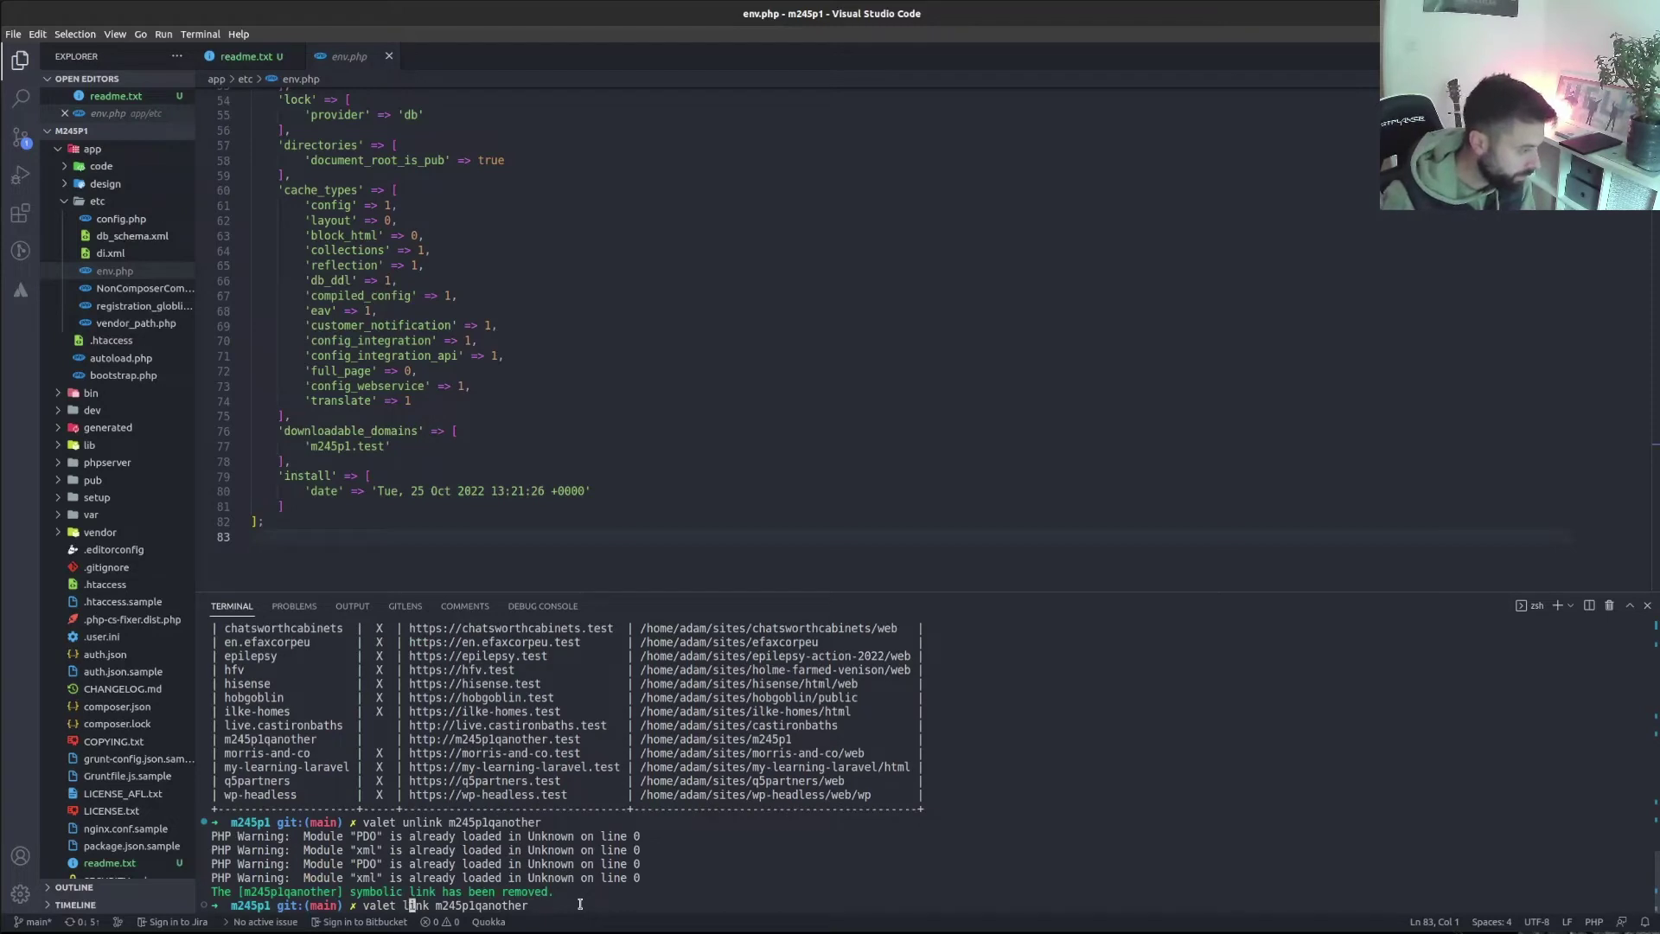
key(Right)
key(Right)
key(Right)
key(Right)
key(Right)
key(Right)
key(Right)
key(Right)
key(Right)
key(Right)
key(Right)
key(BackSpace)
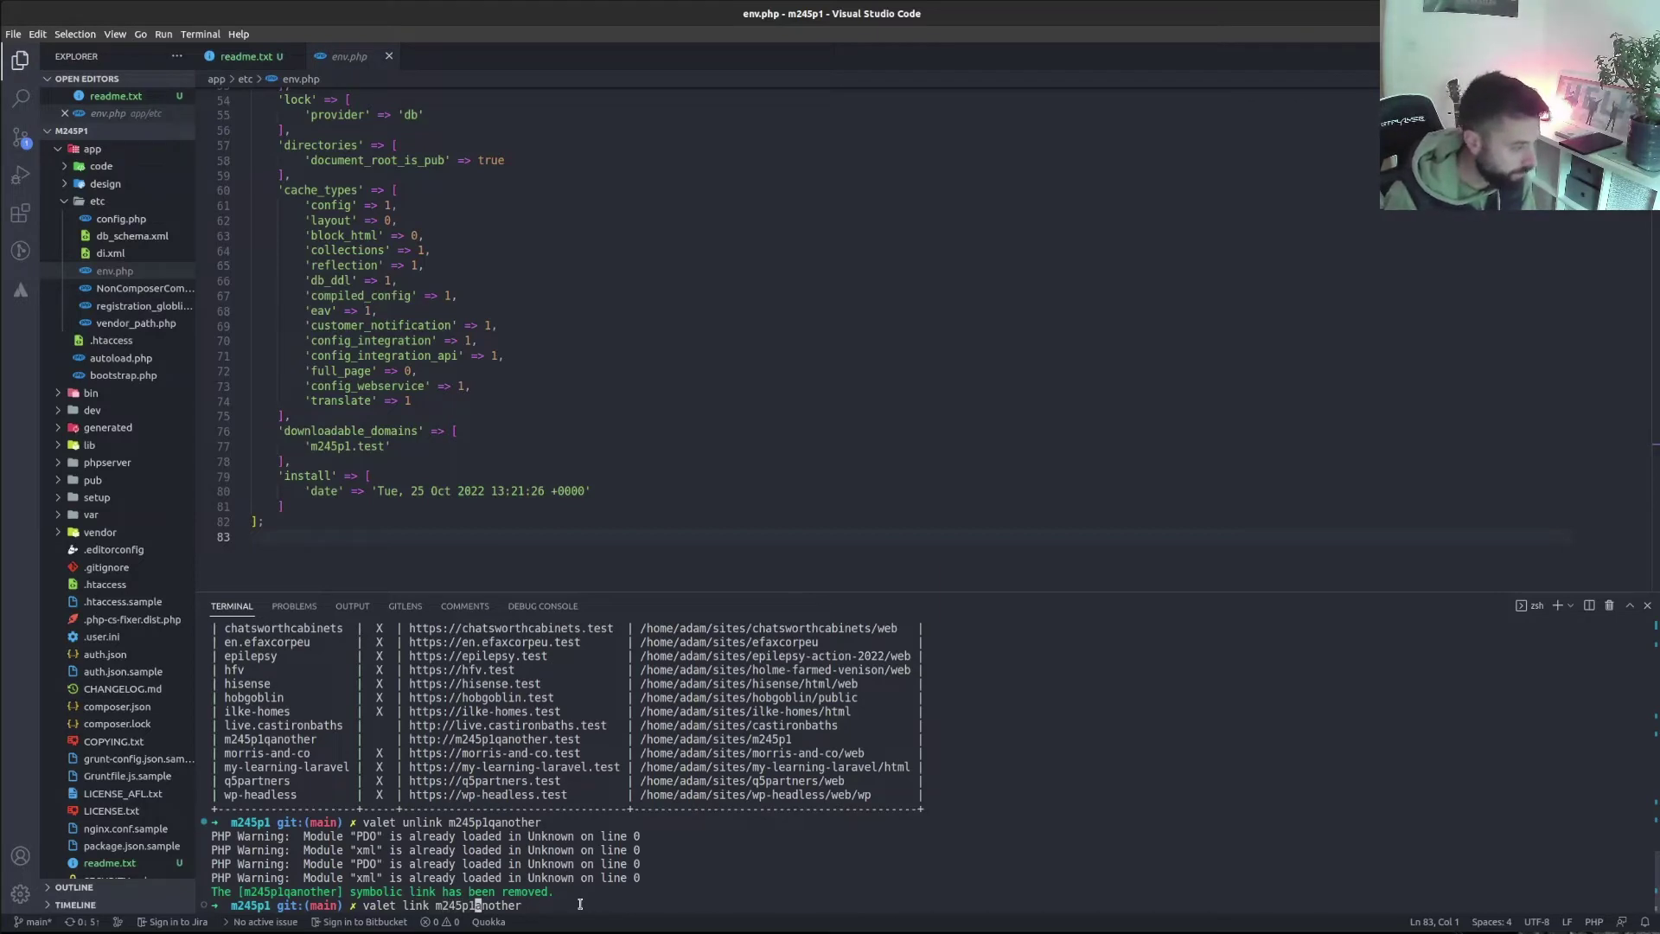
key(Return)
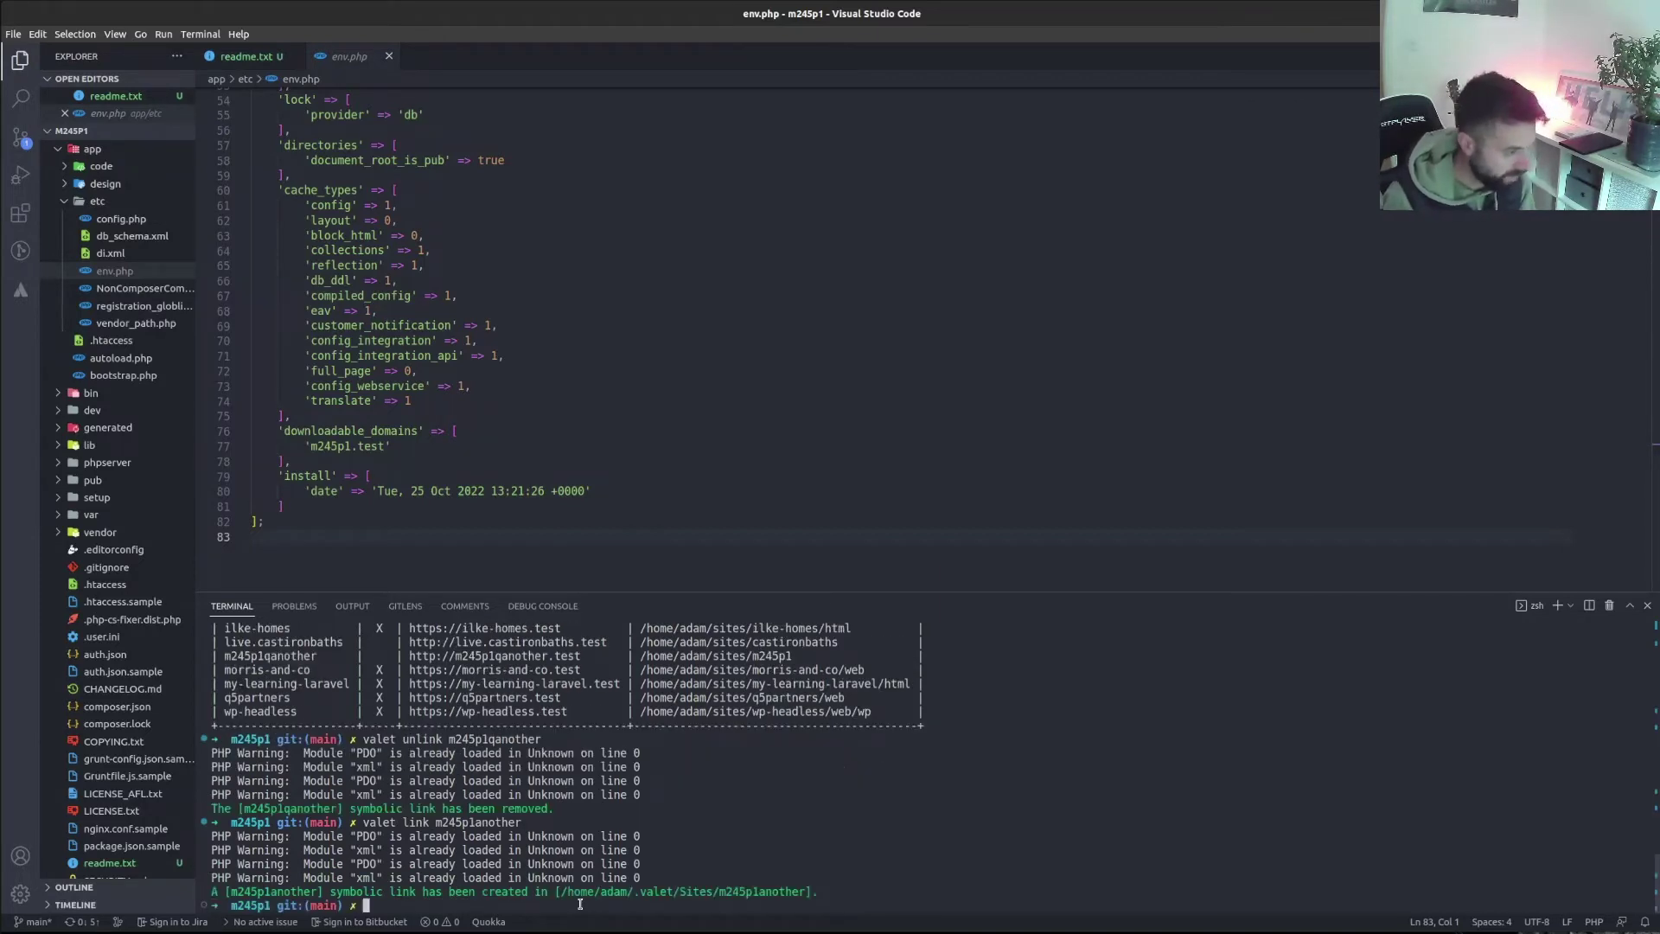
text(valet links)
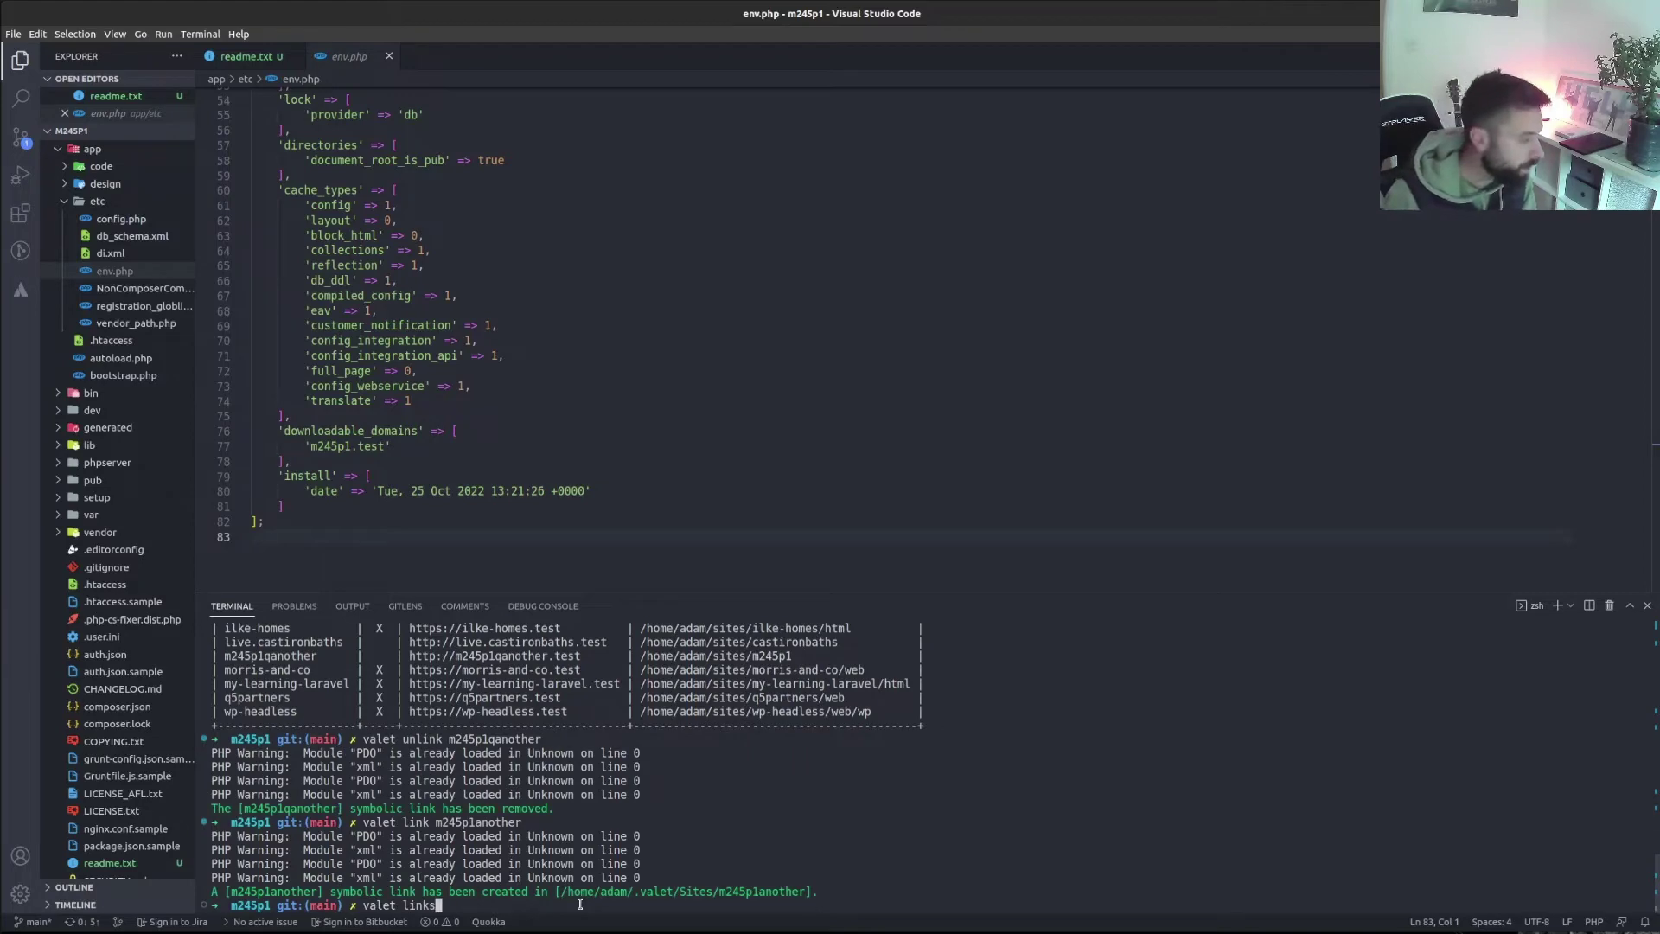
key(Return)
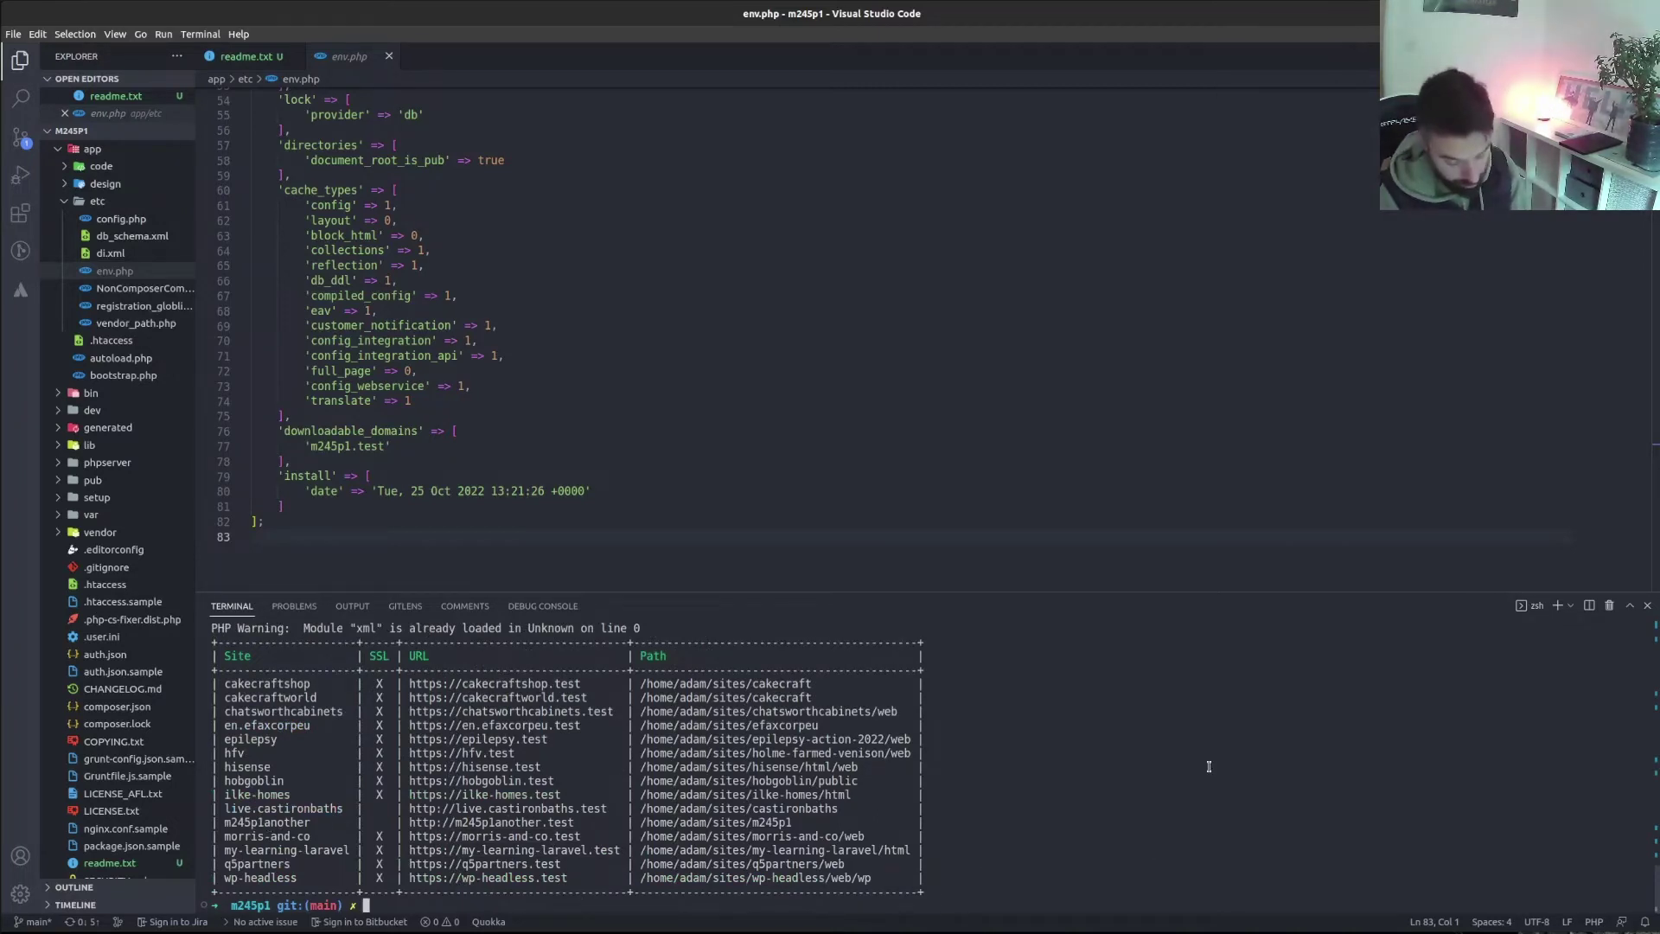
text(valet)
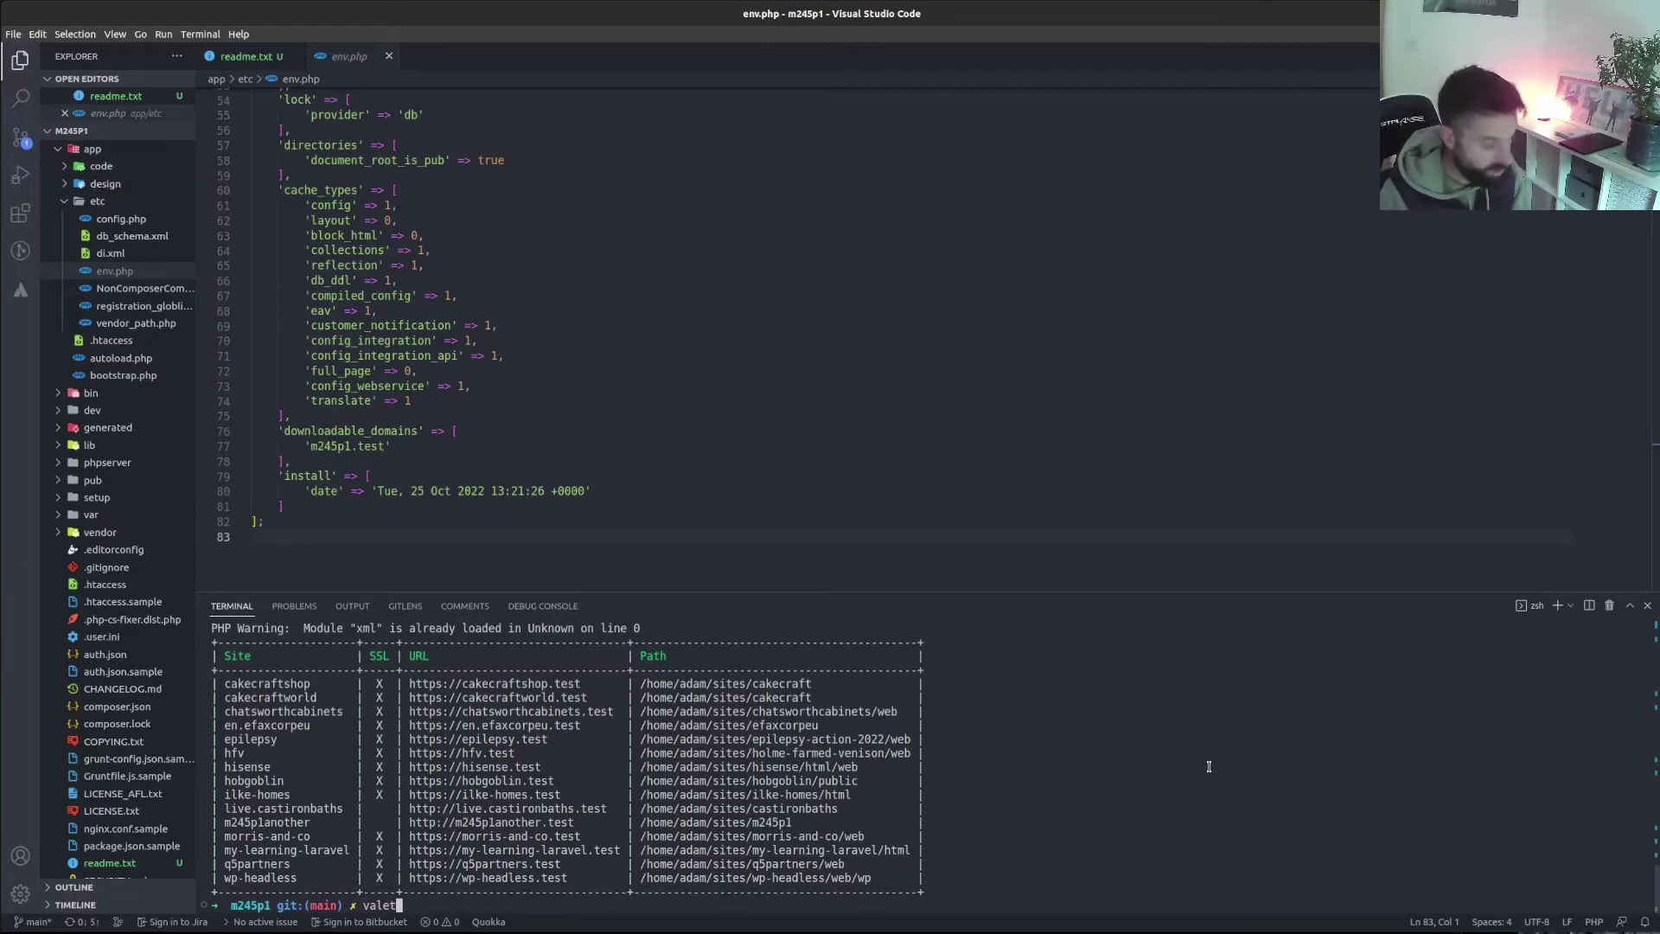
text( secure)
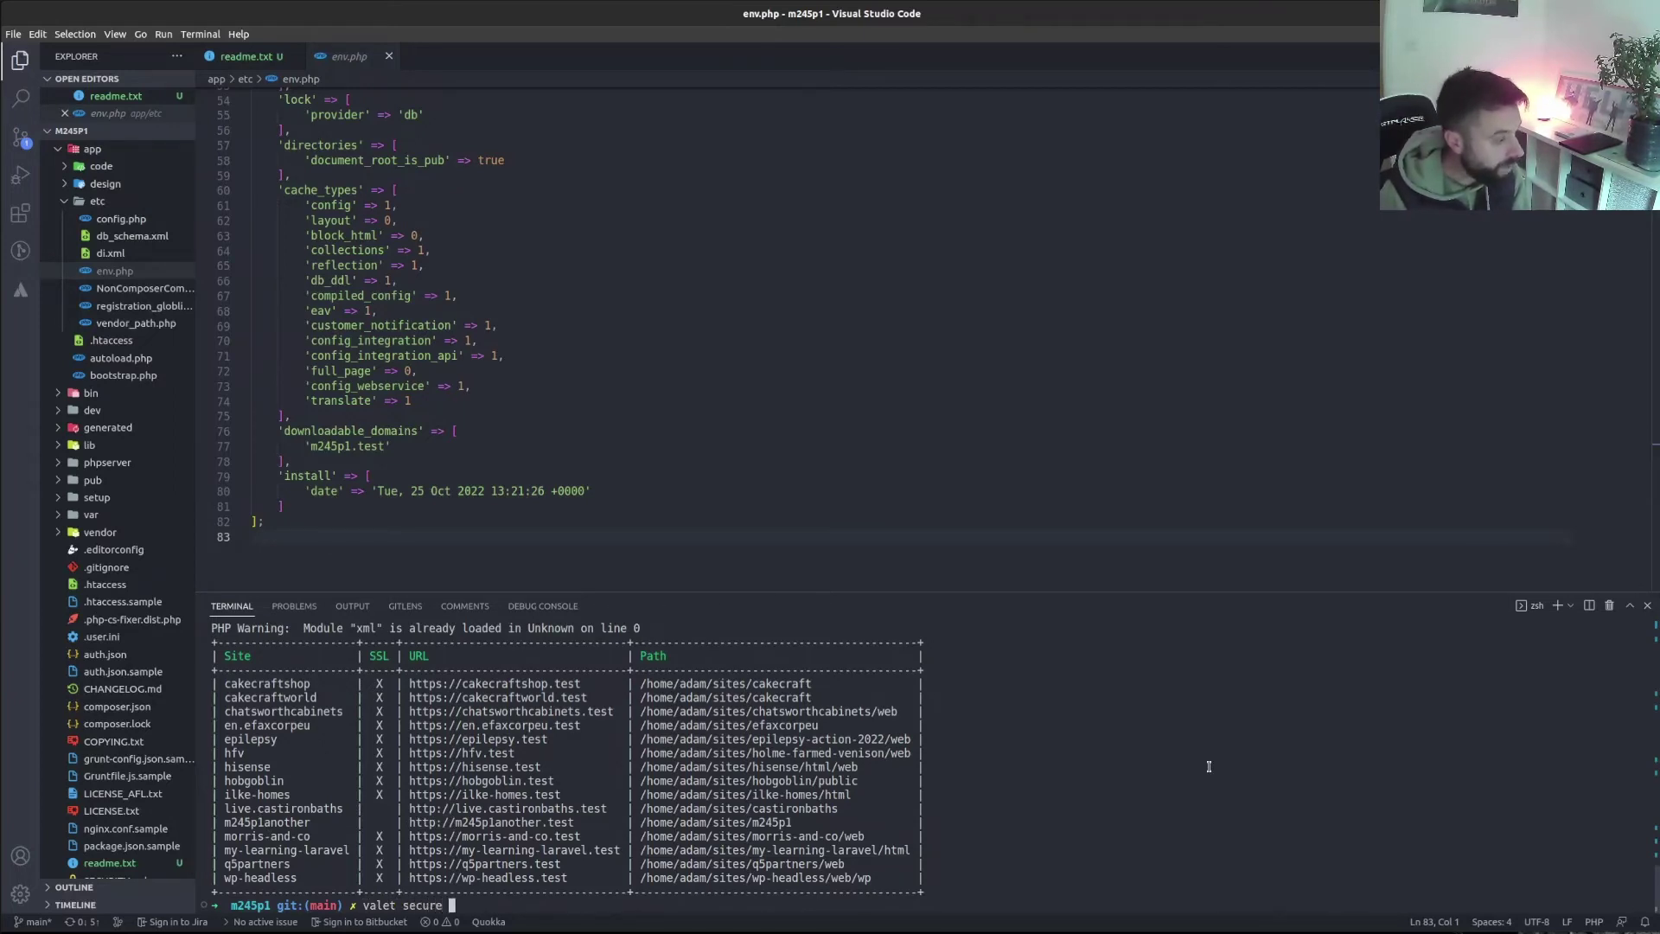
text( m245)
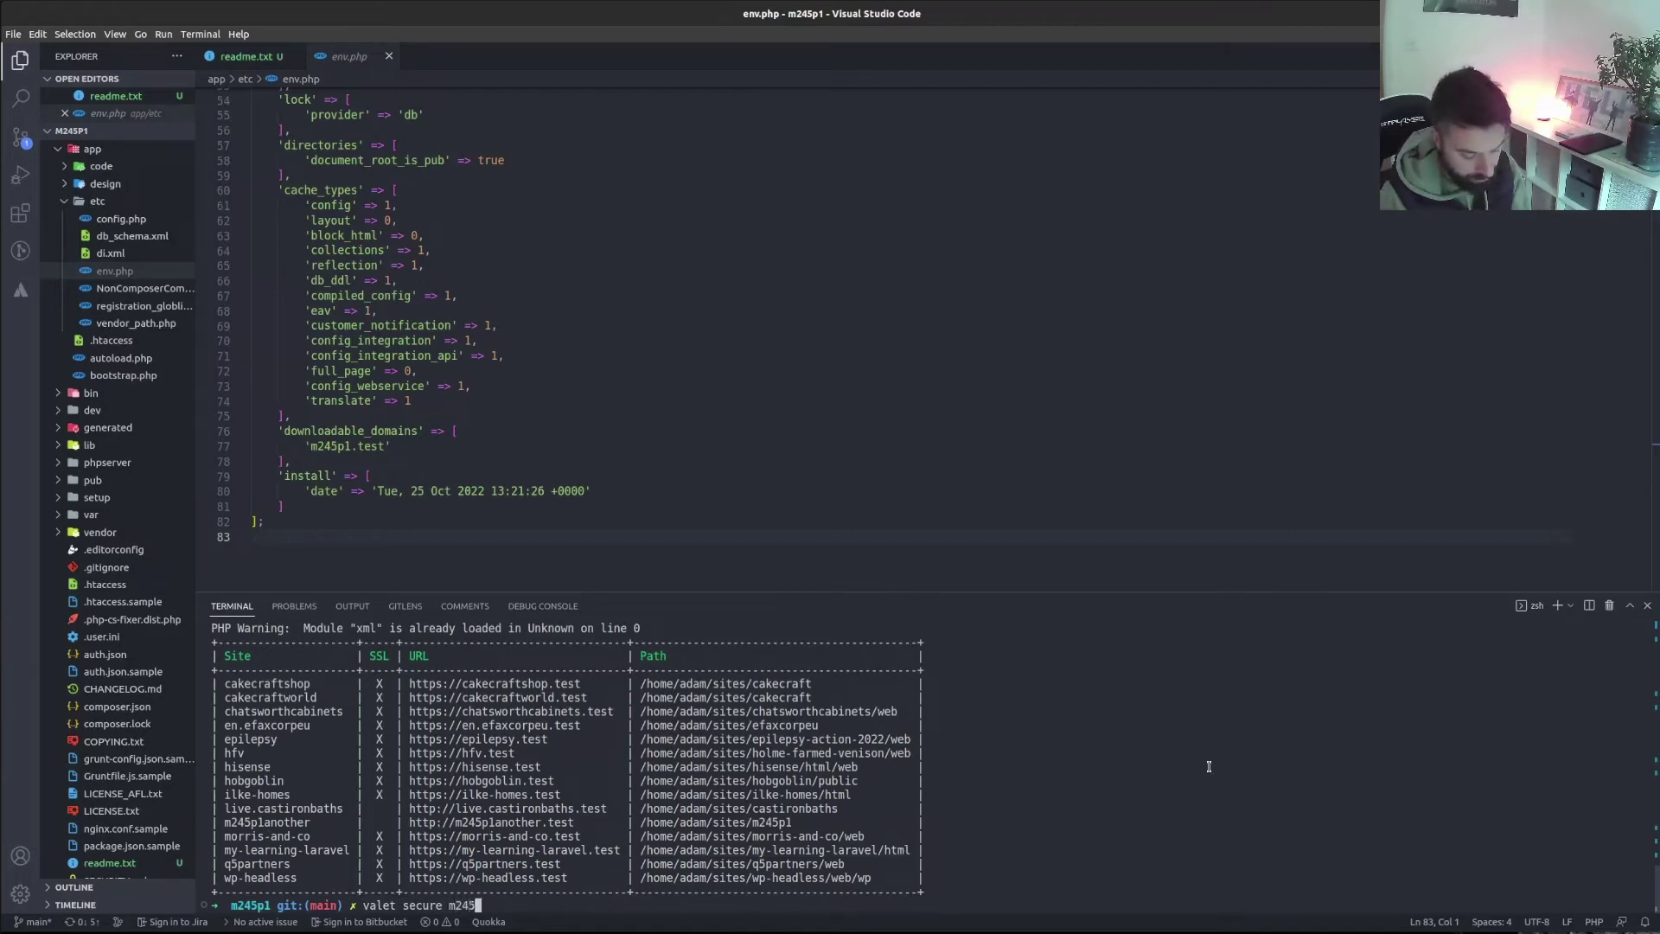
text(p1)
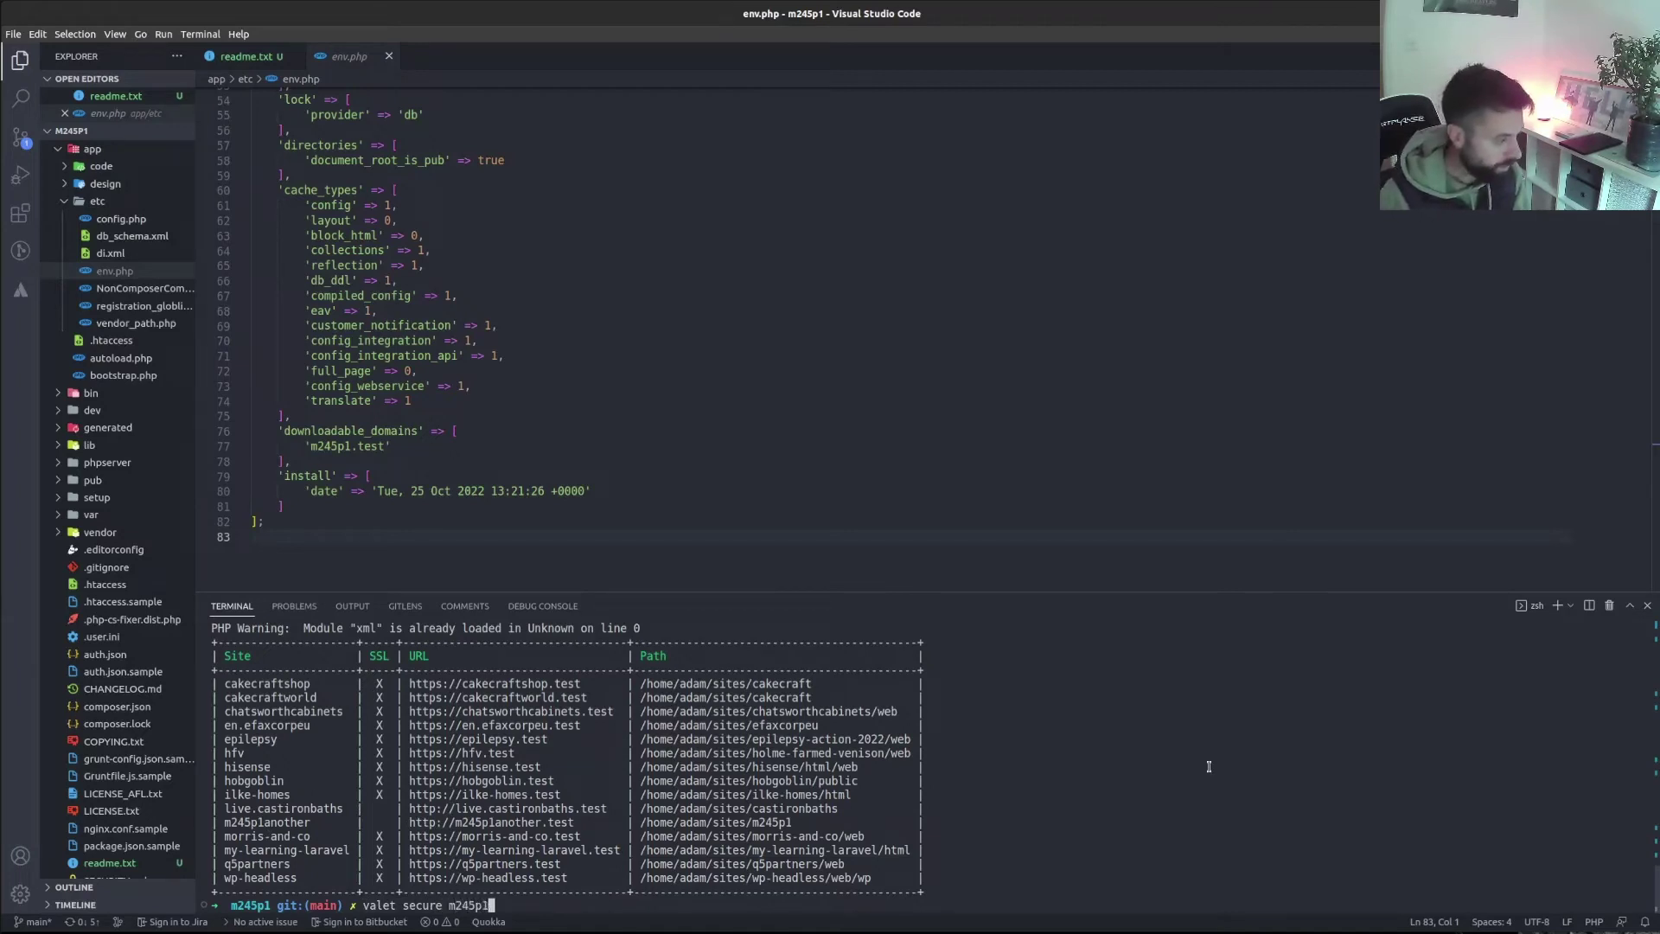
text(another)
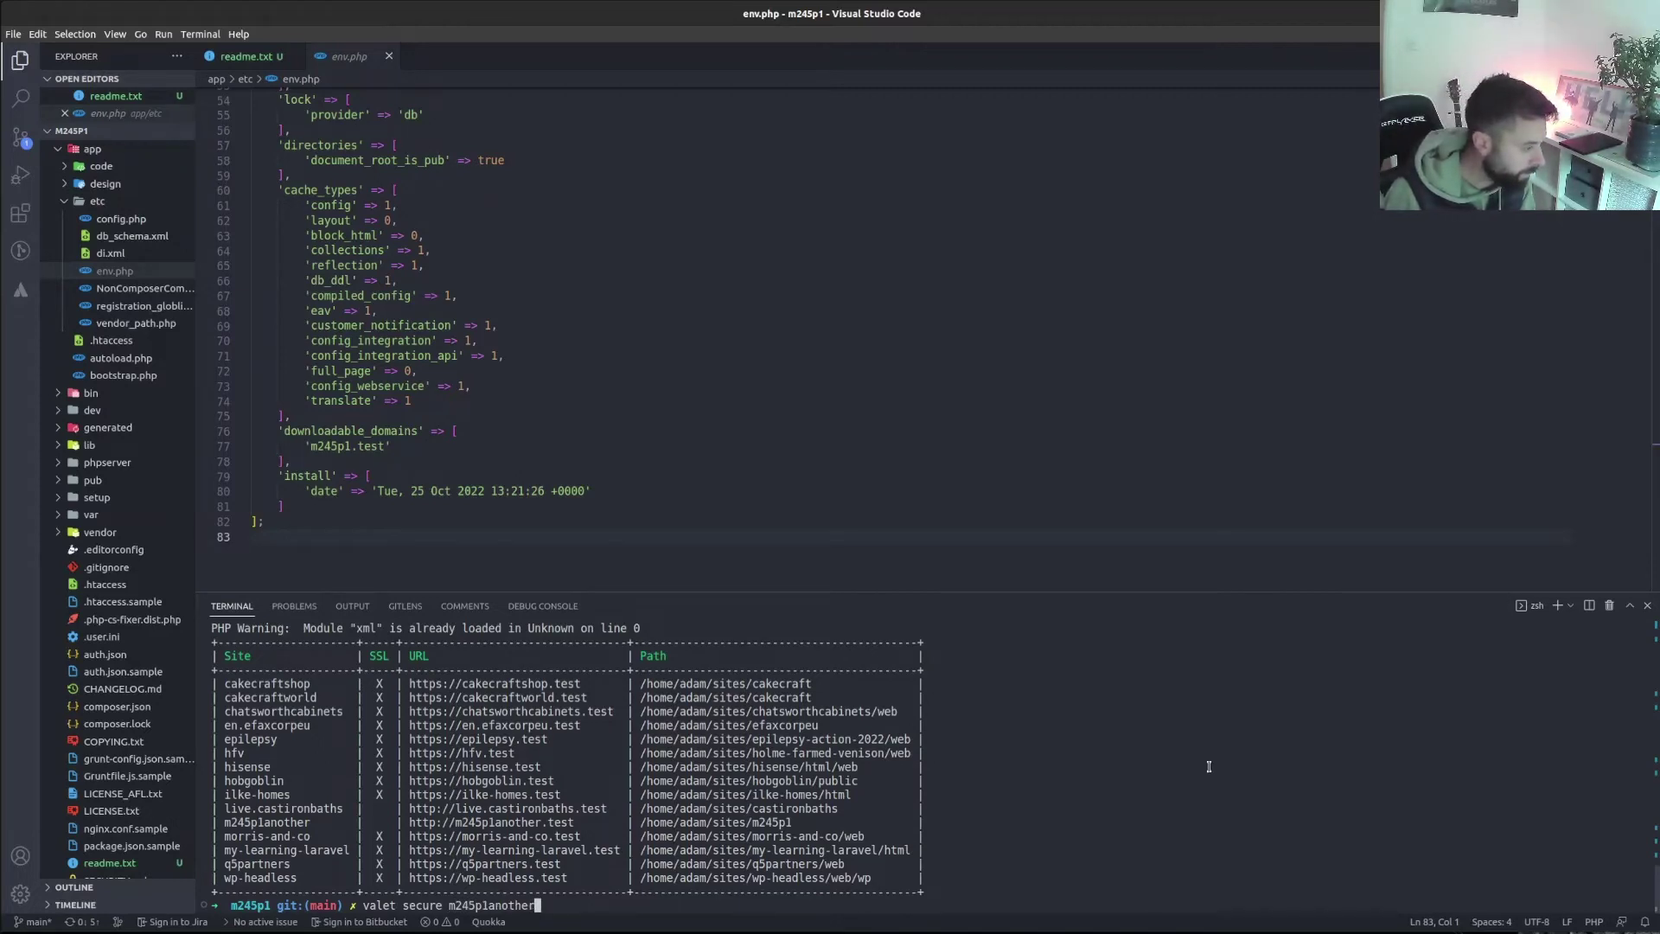
key(Return)
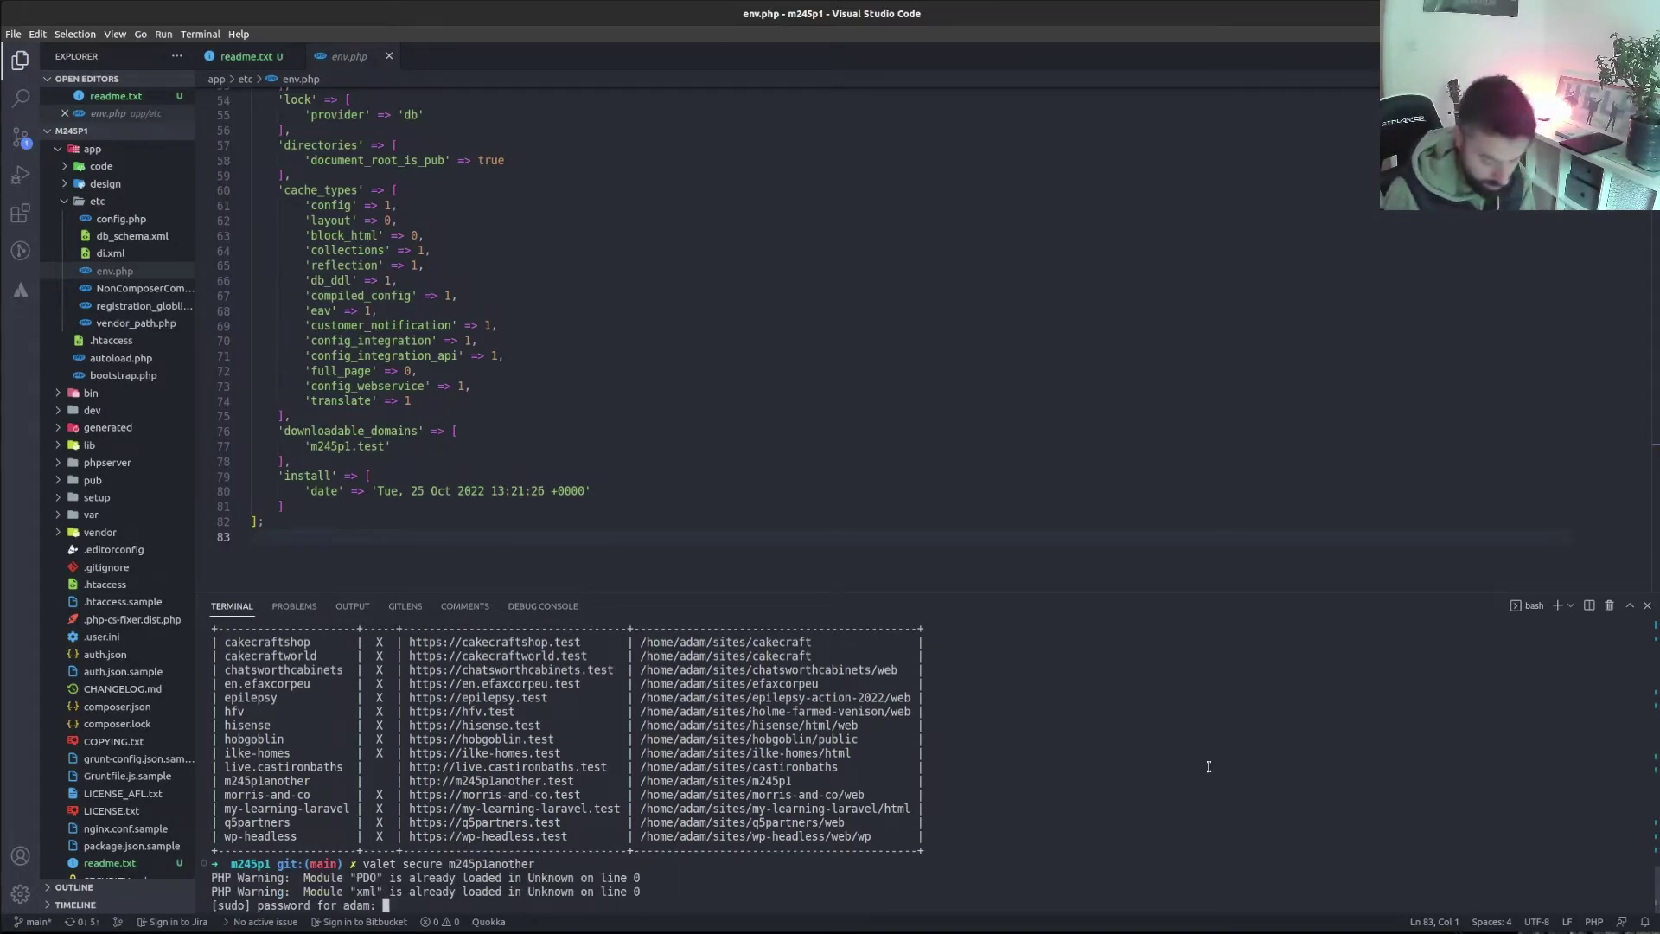
key(Return)
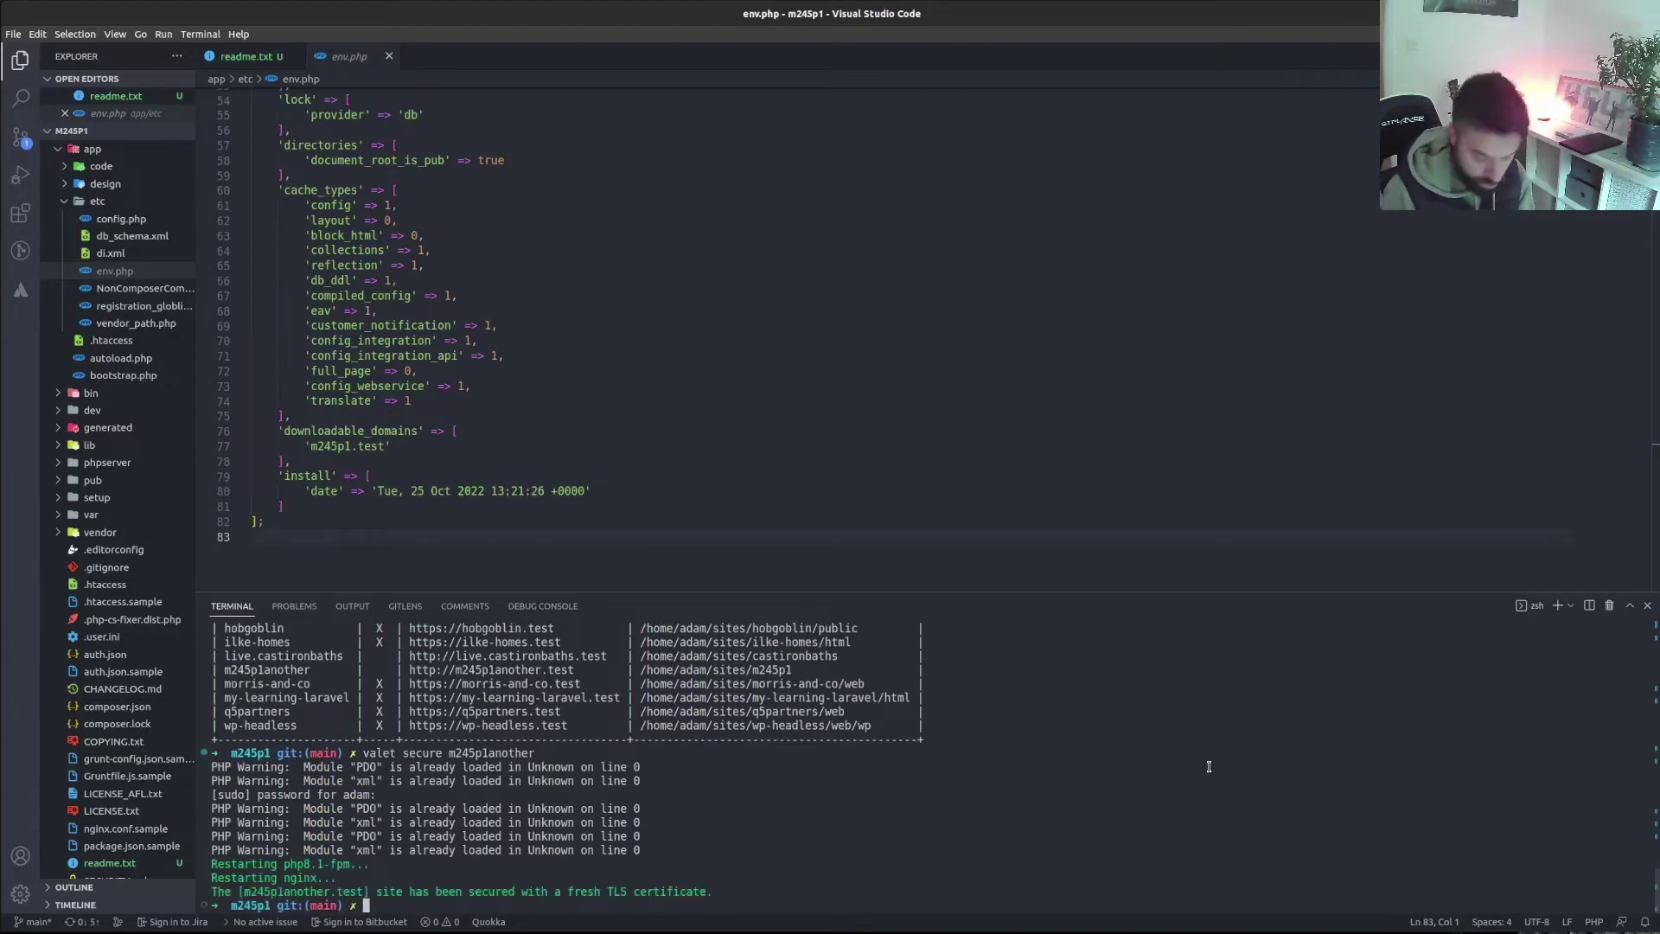
text(valet links)
key(Return)
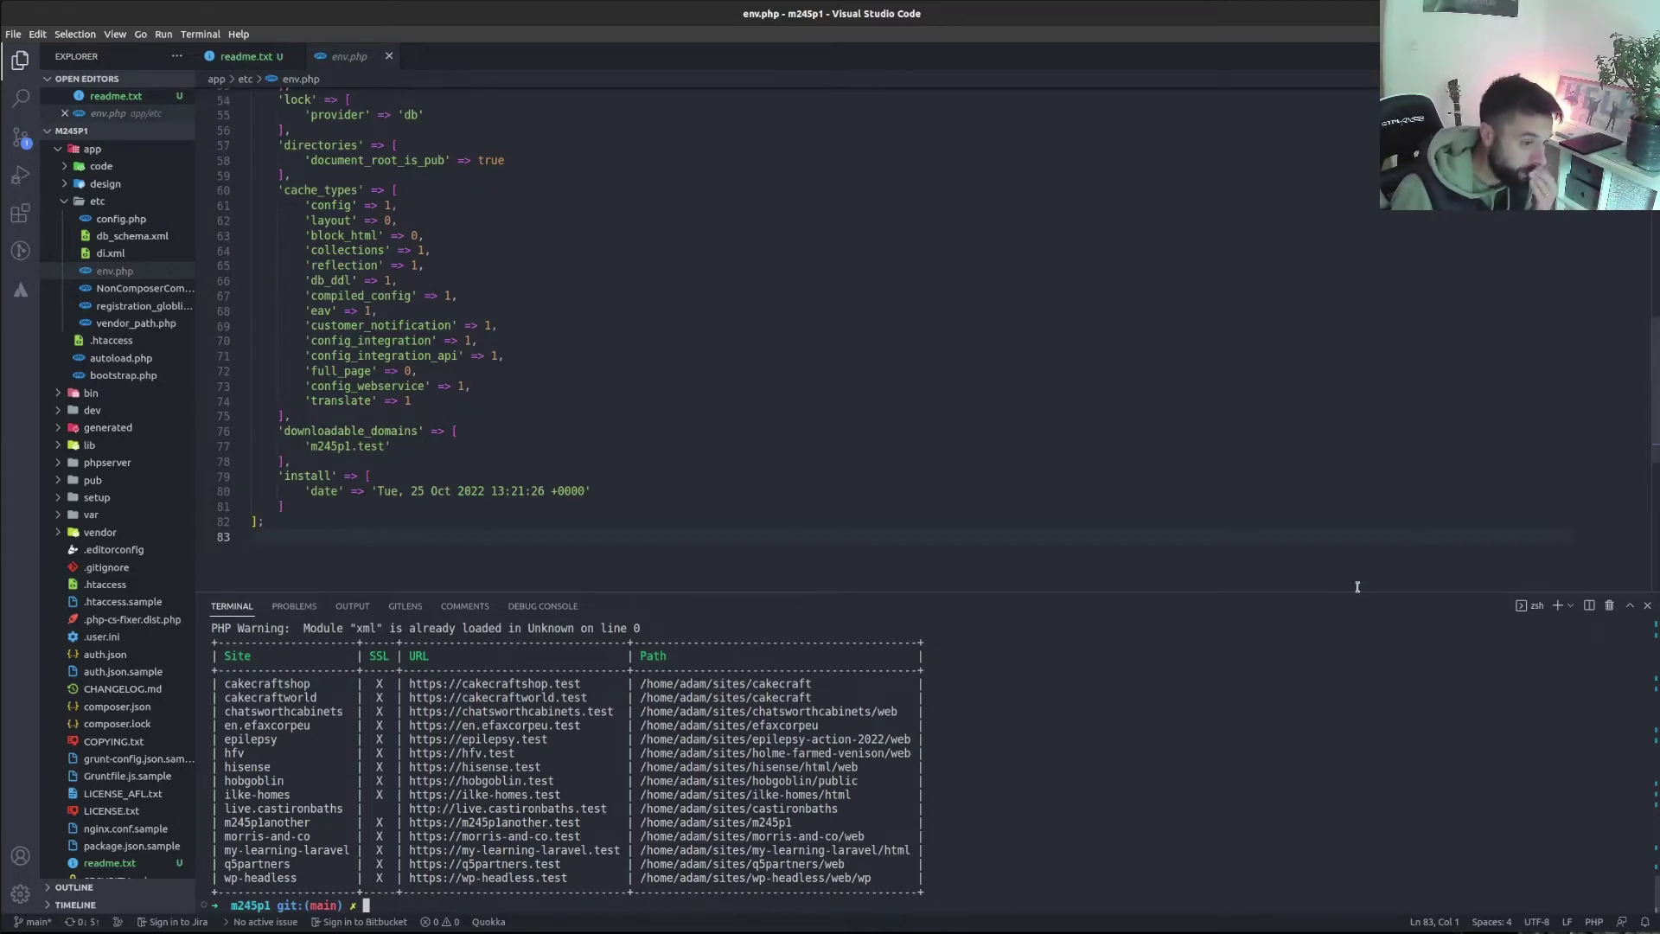
Shrink the terminal, zoom in the interface, and close env.php to show readme.txt
drag(1357, 593, 1357, 659)
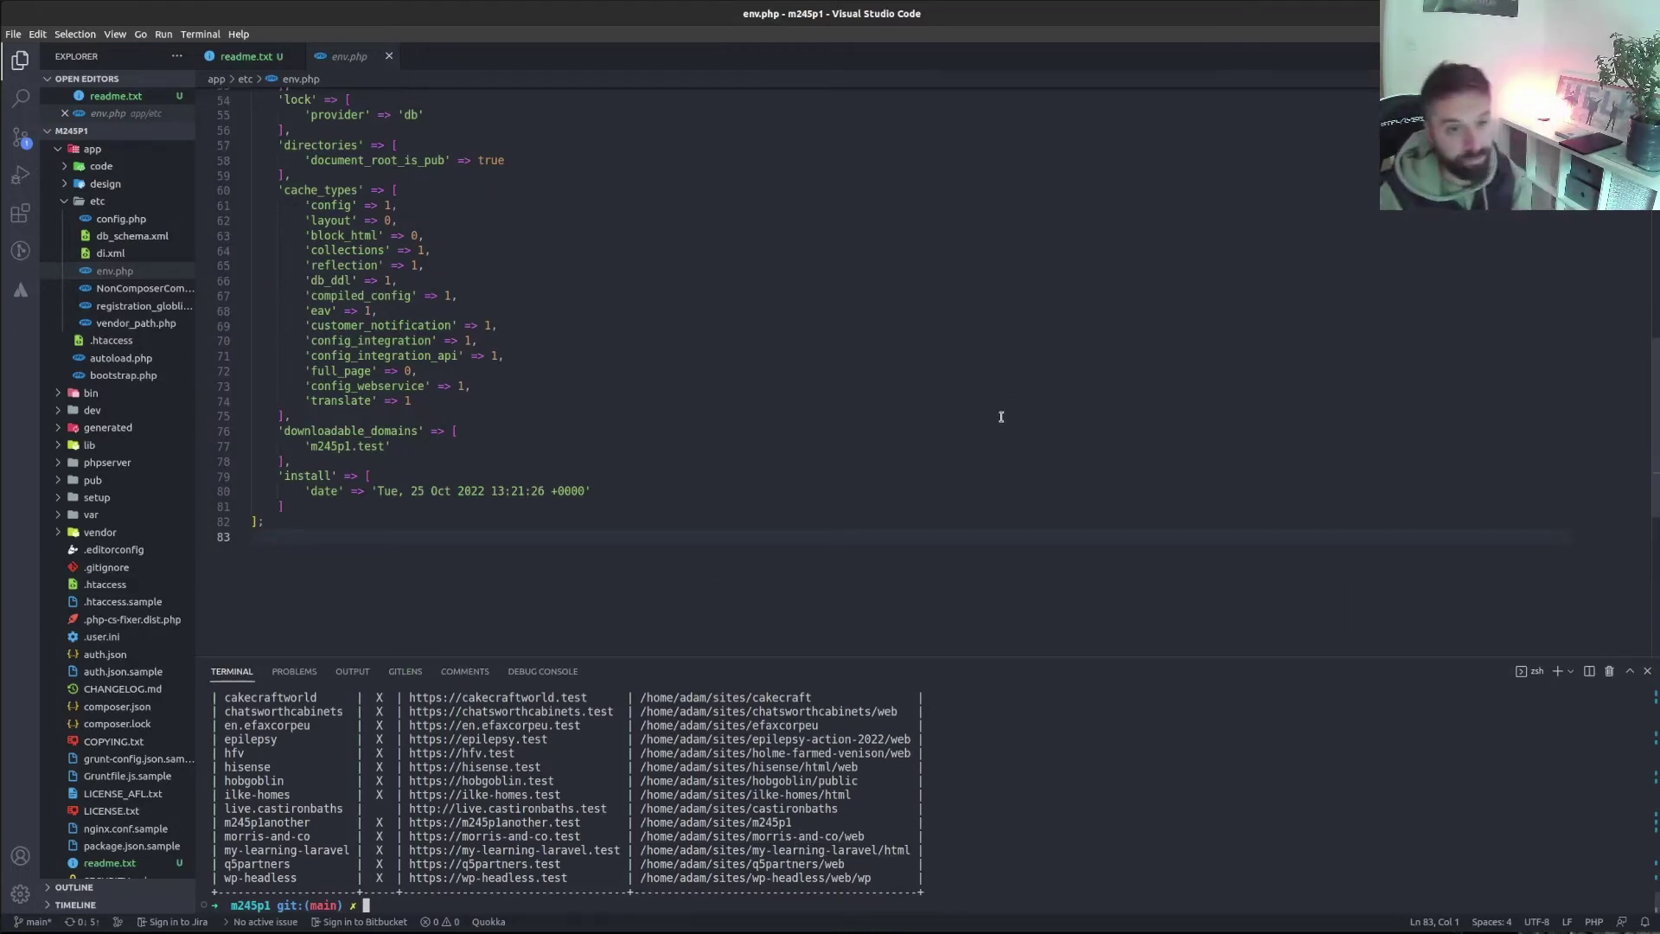
click(925, 398)
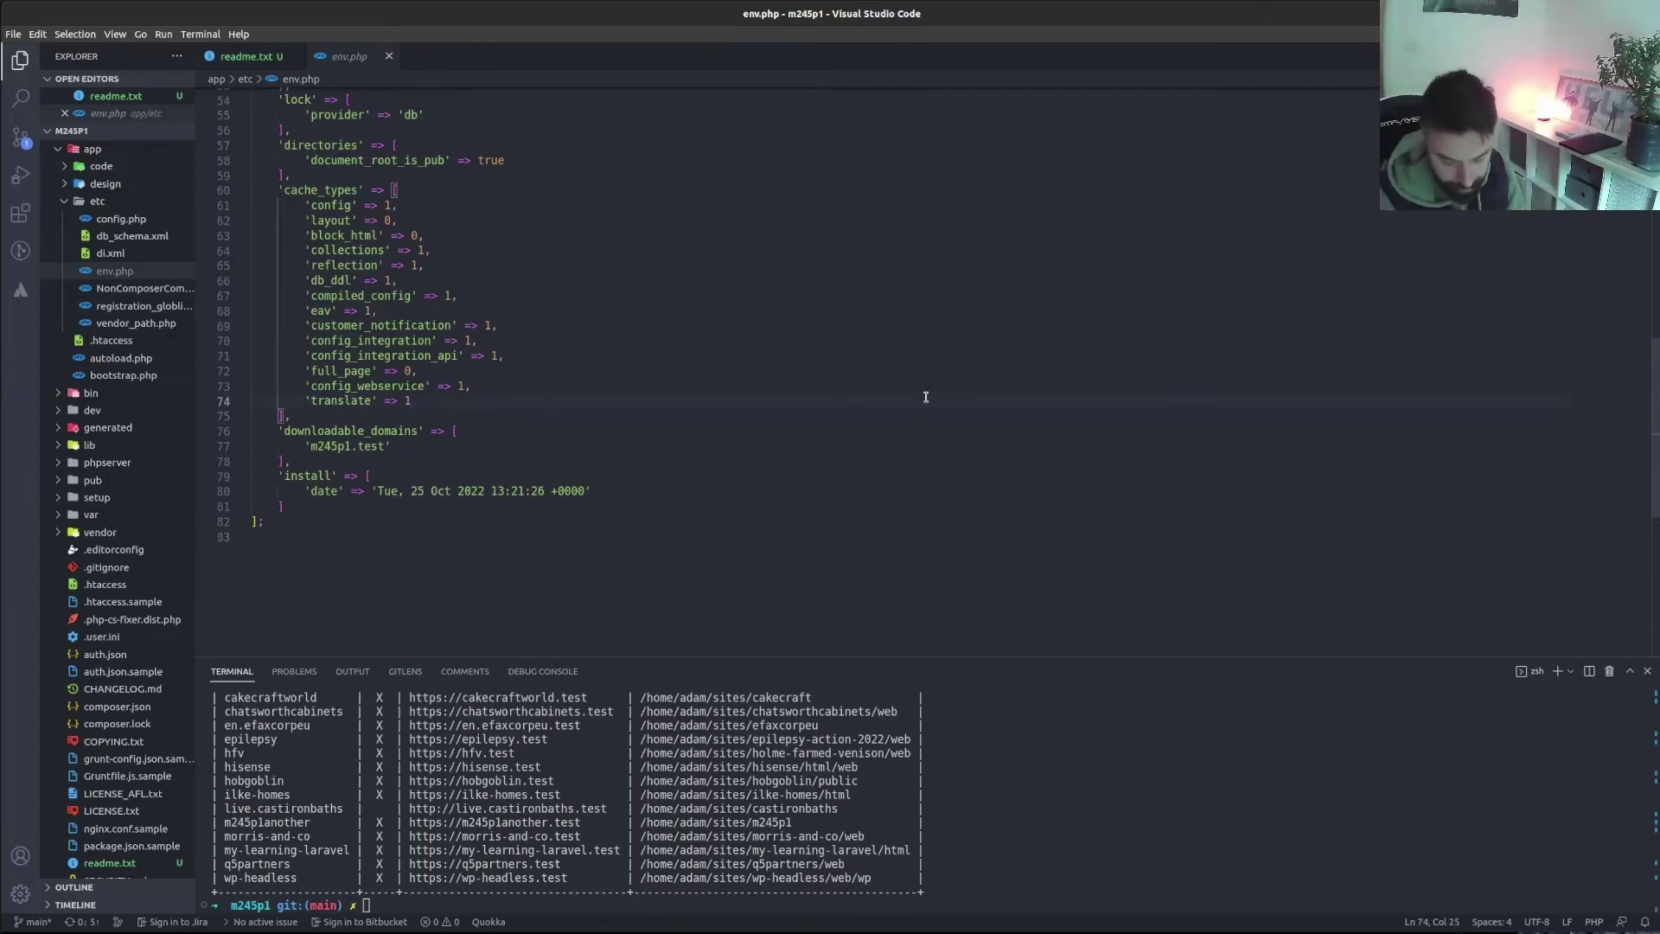
key(ctrl+equal)
key(ctrl+equal)
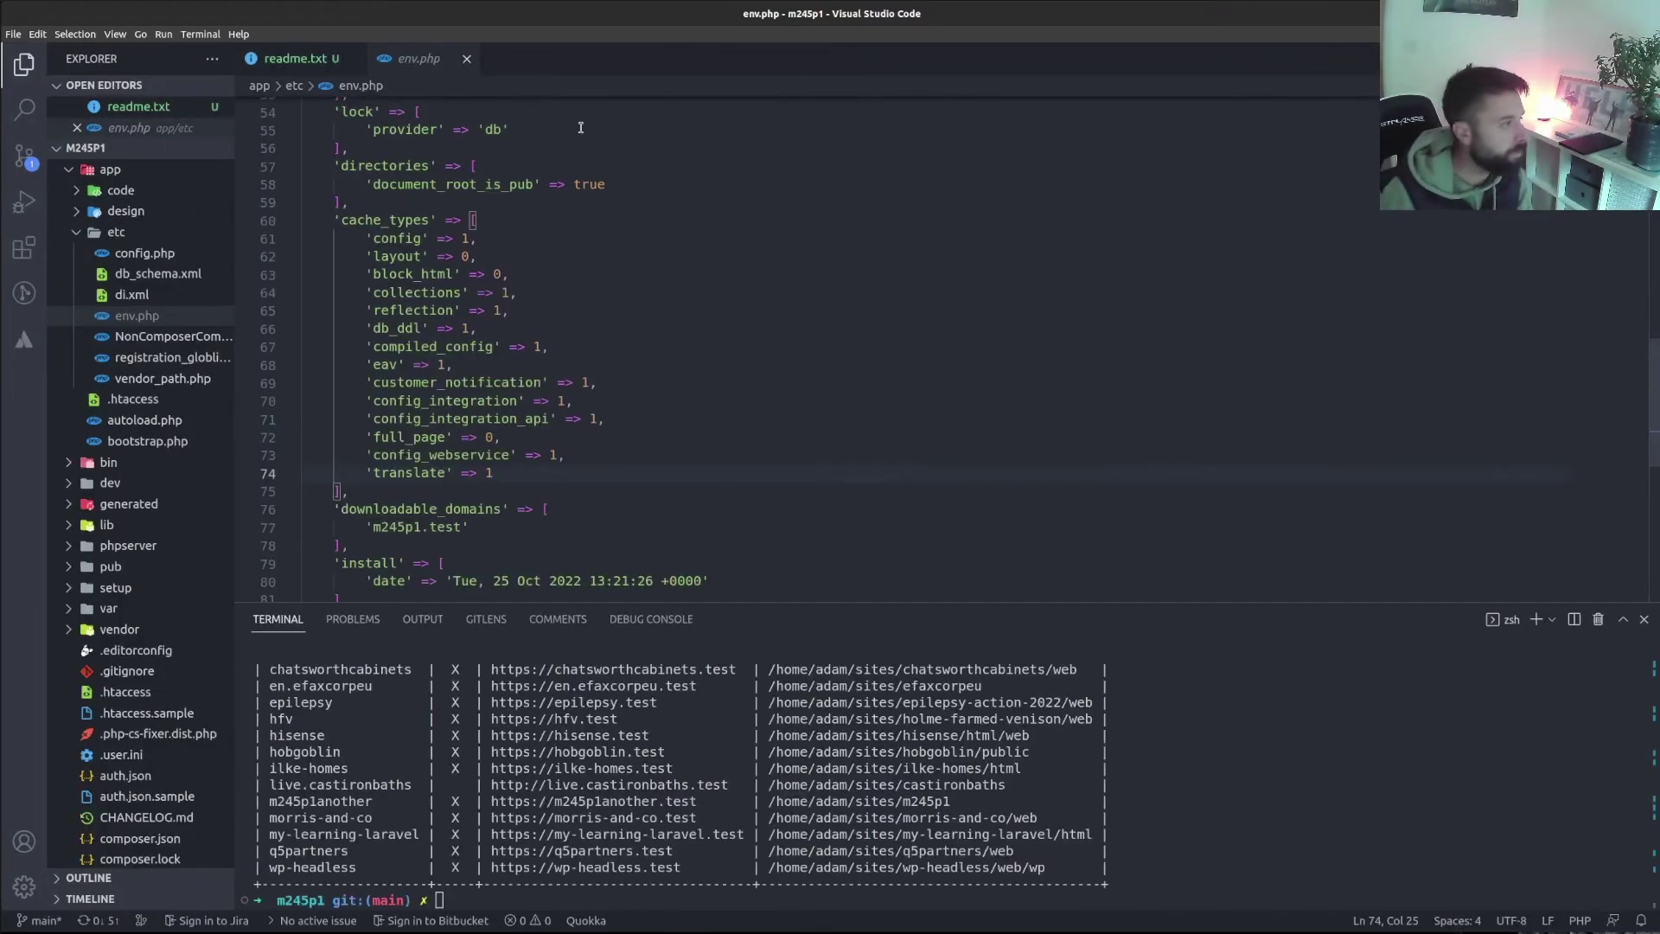
click(560, 61)
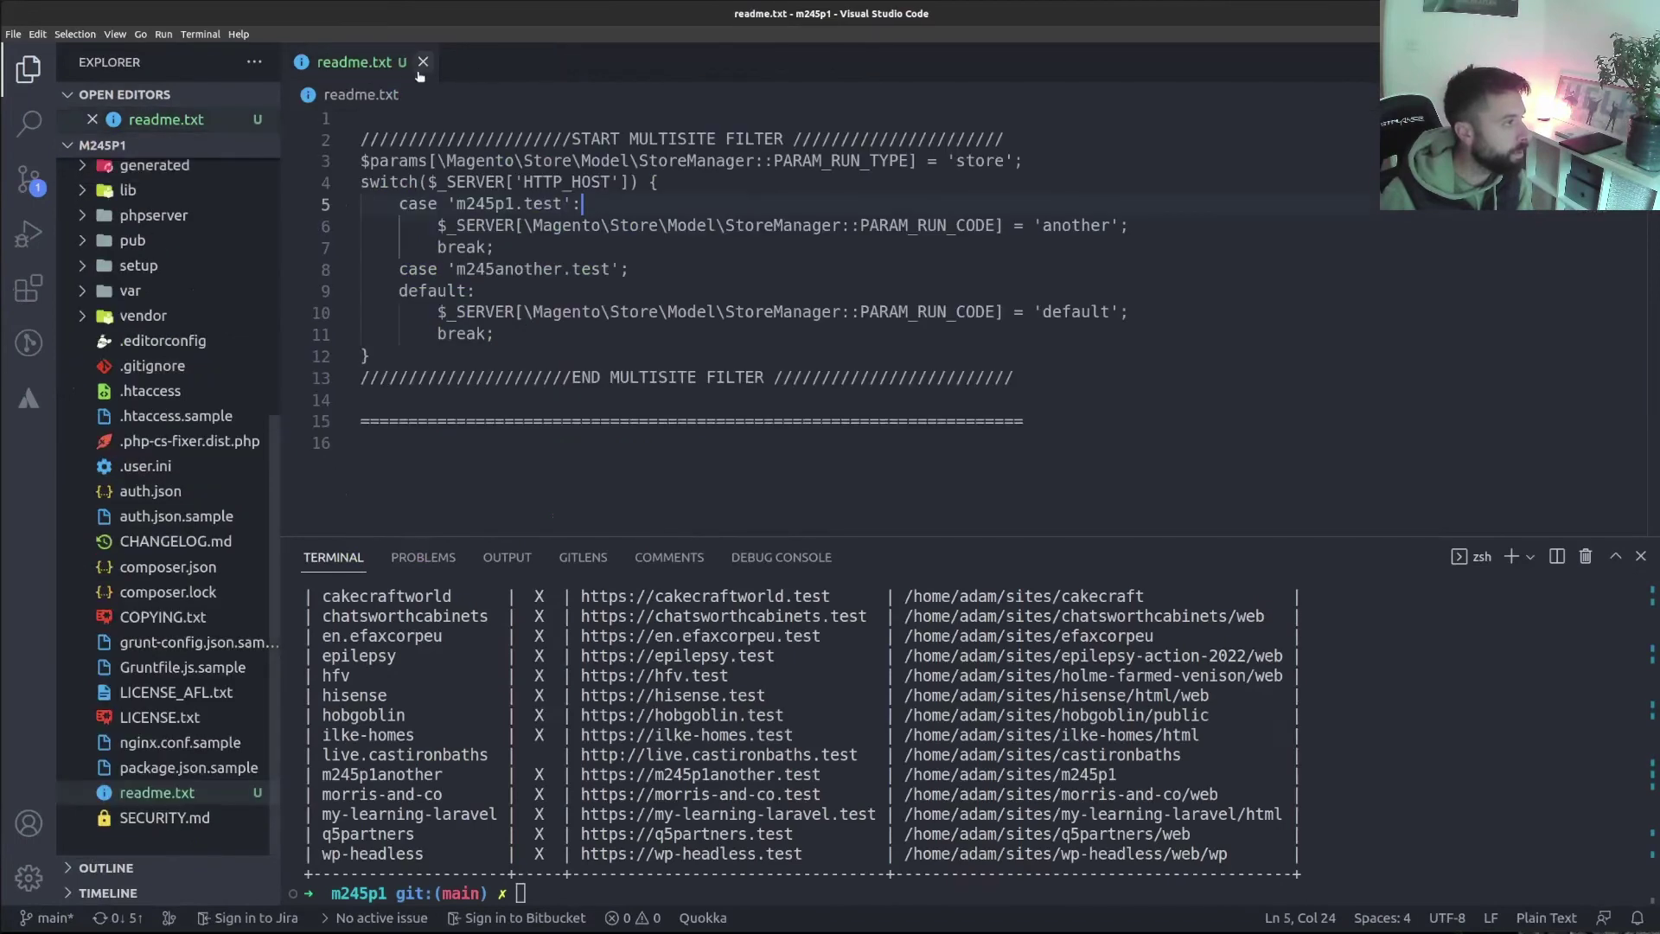
Select the multisite filter snippet in readme.txt and expand the pub folder in Explorer
drag(1076, 421, 262, 141)
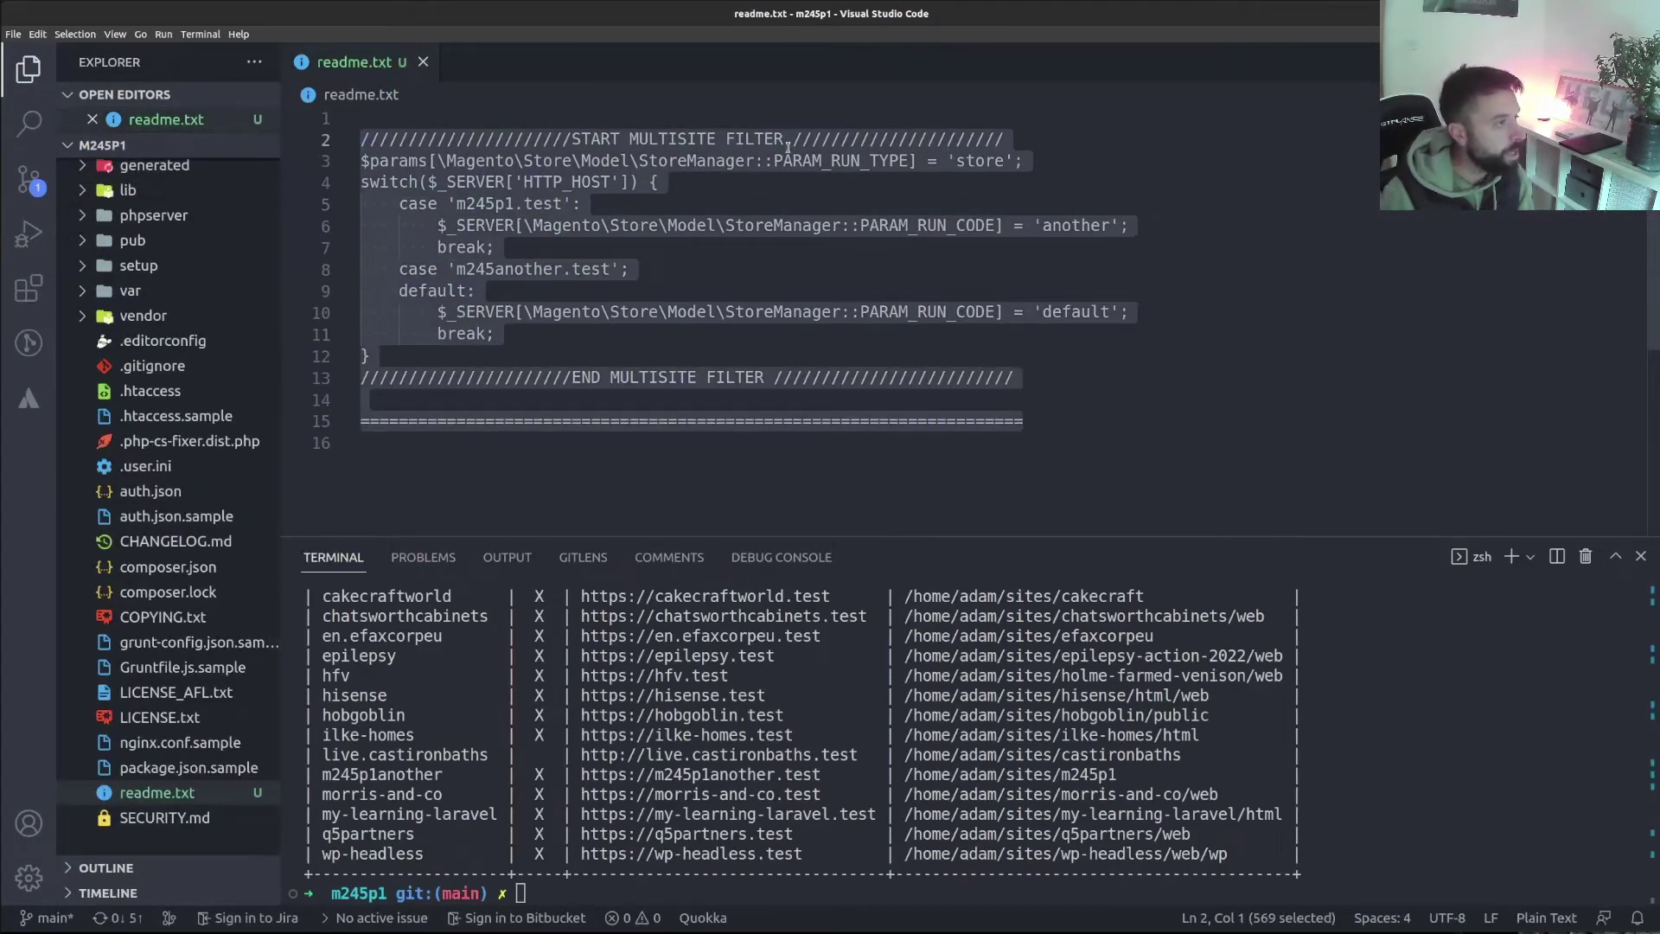
click(1184, 399)
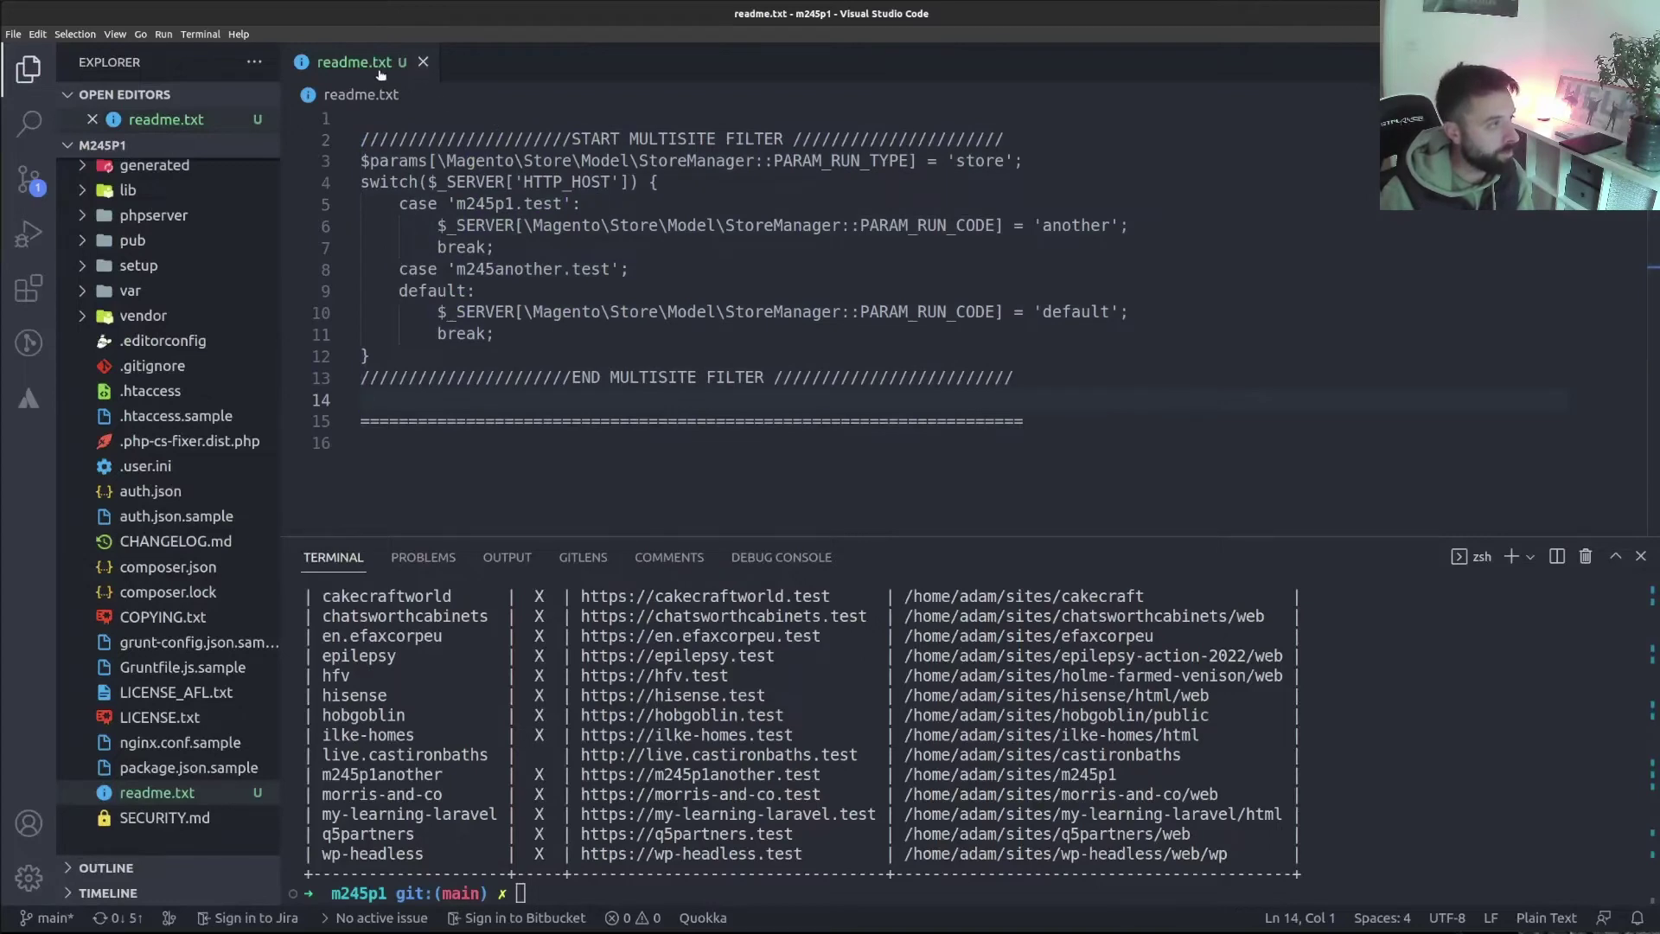
drag(1082, 422, 183, 119)
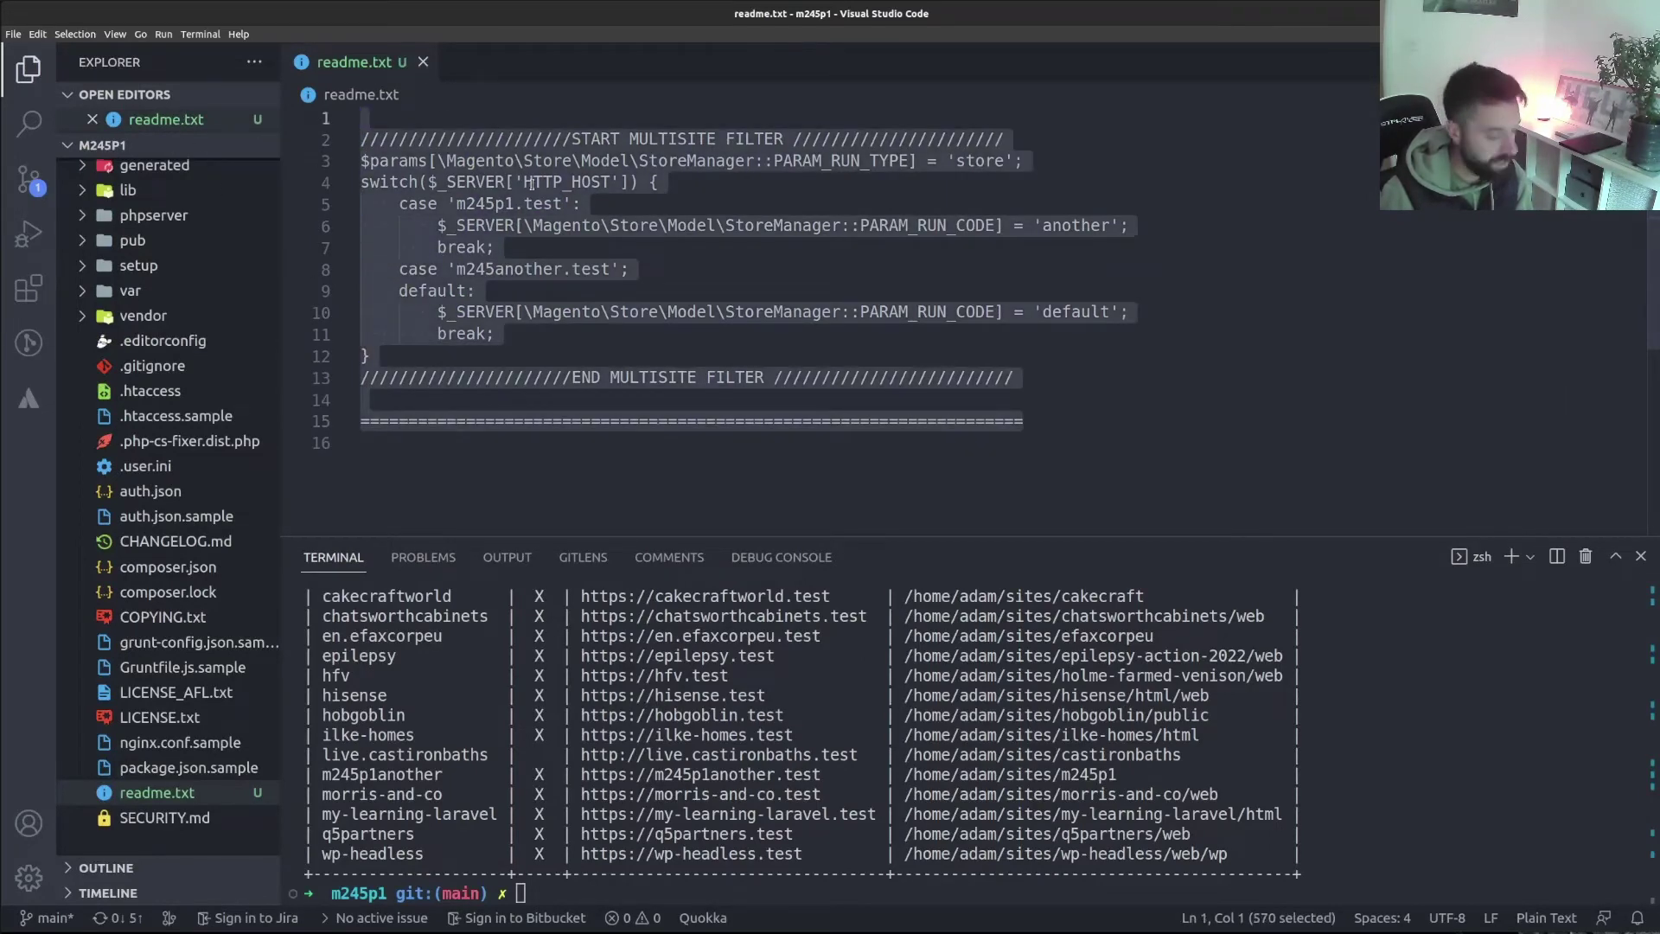
scroll(130, 413, up, 3)
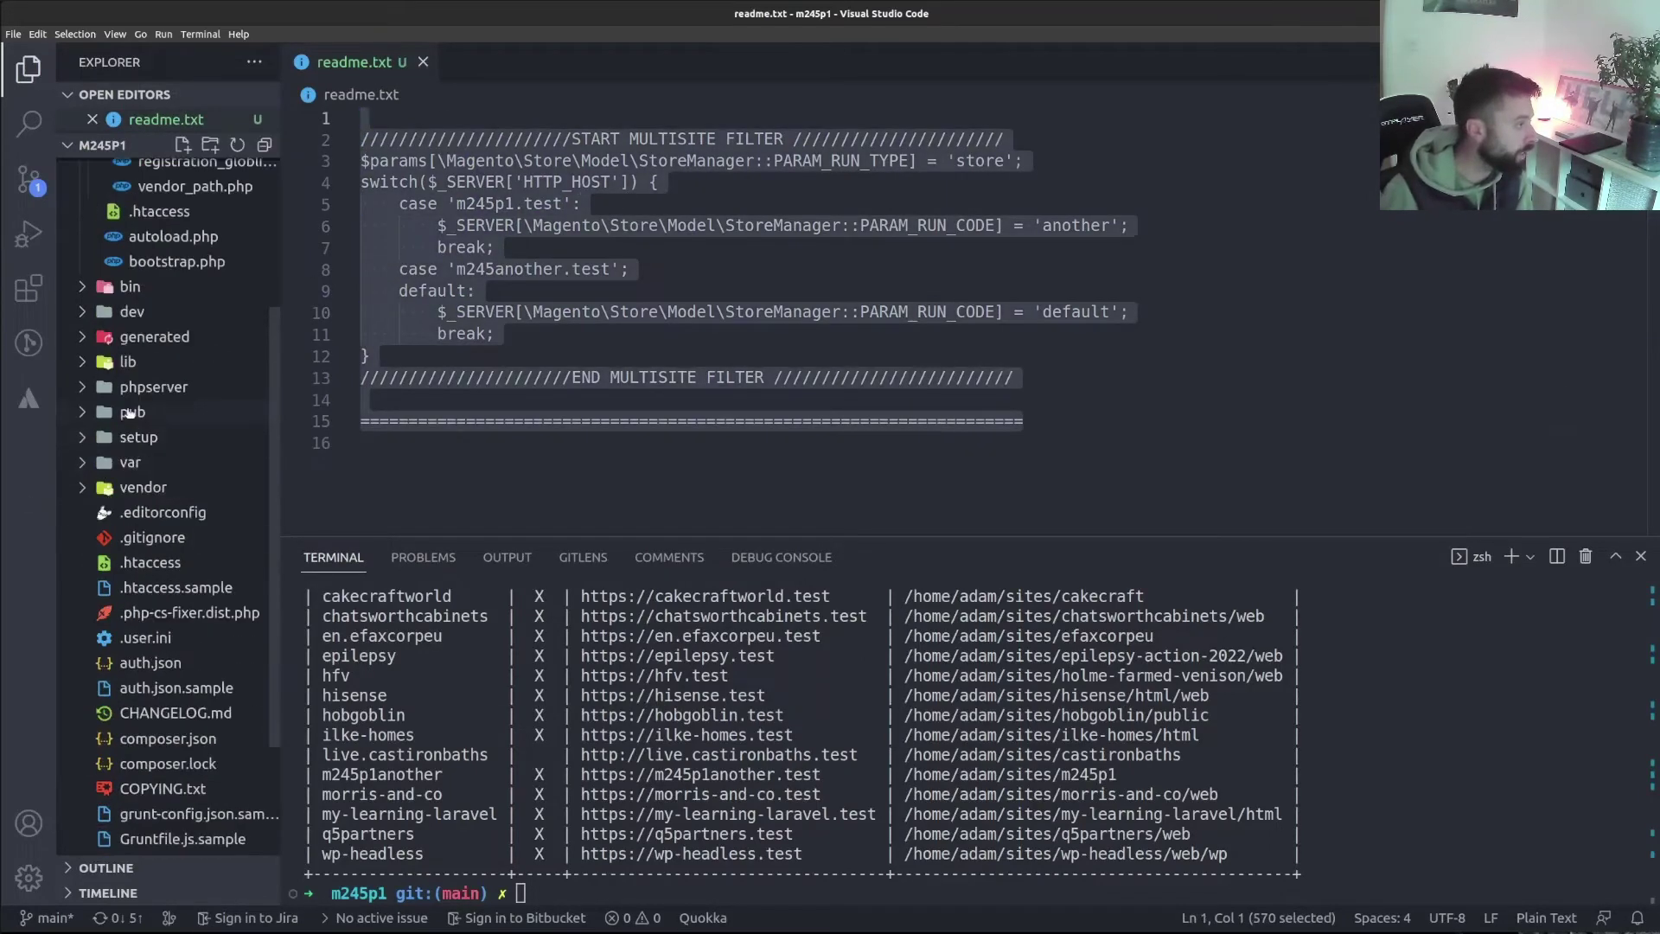
click(128, 415)
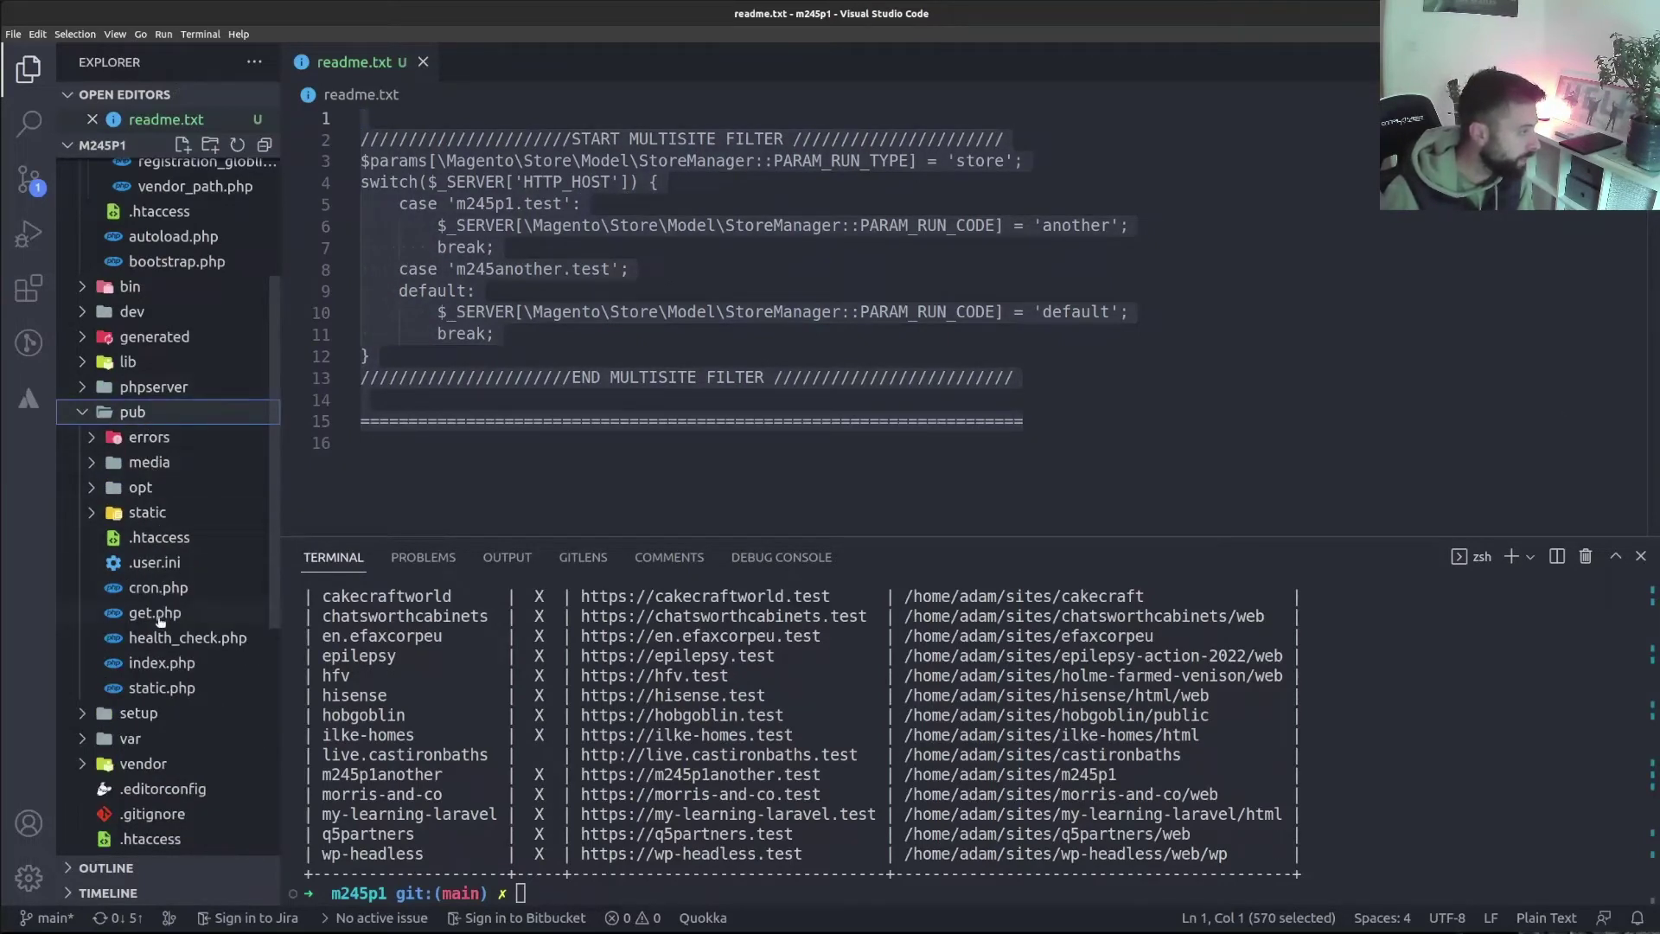
Paste the HTTP_HOST switch into pub/index.php before Bootstrap::create, remove the '=' line, and save
click(162, 663)
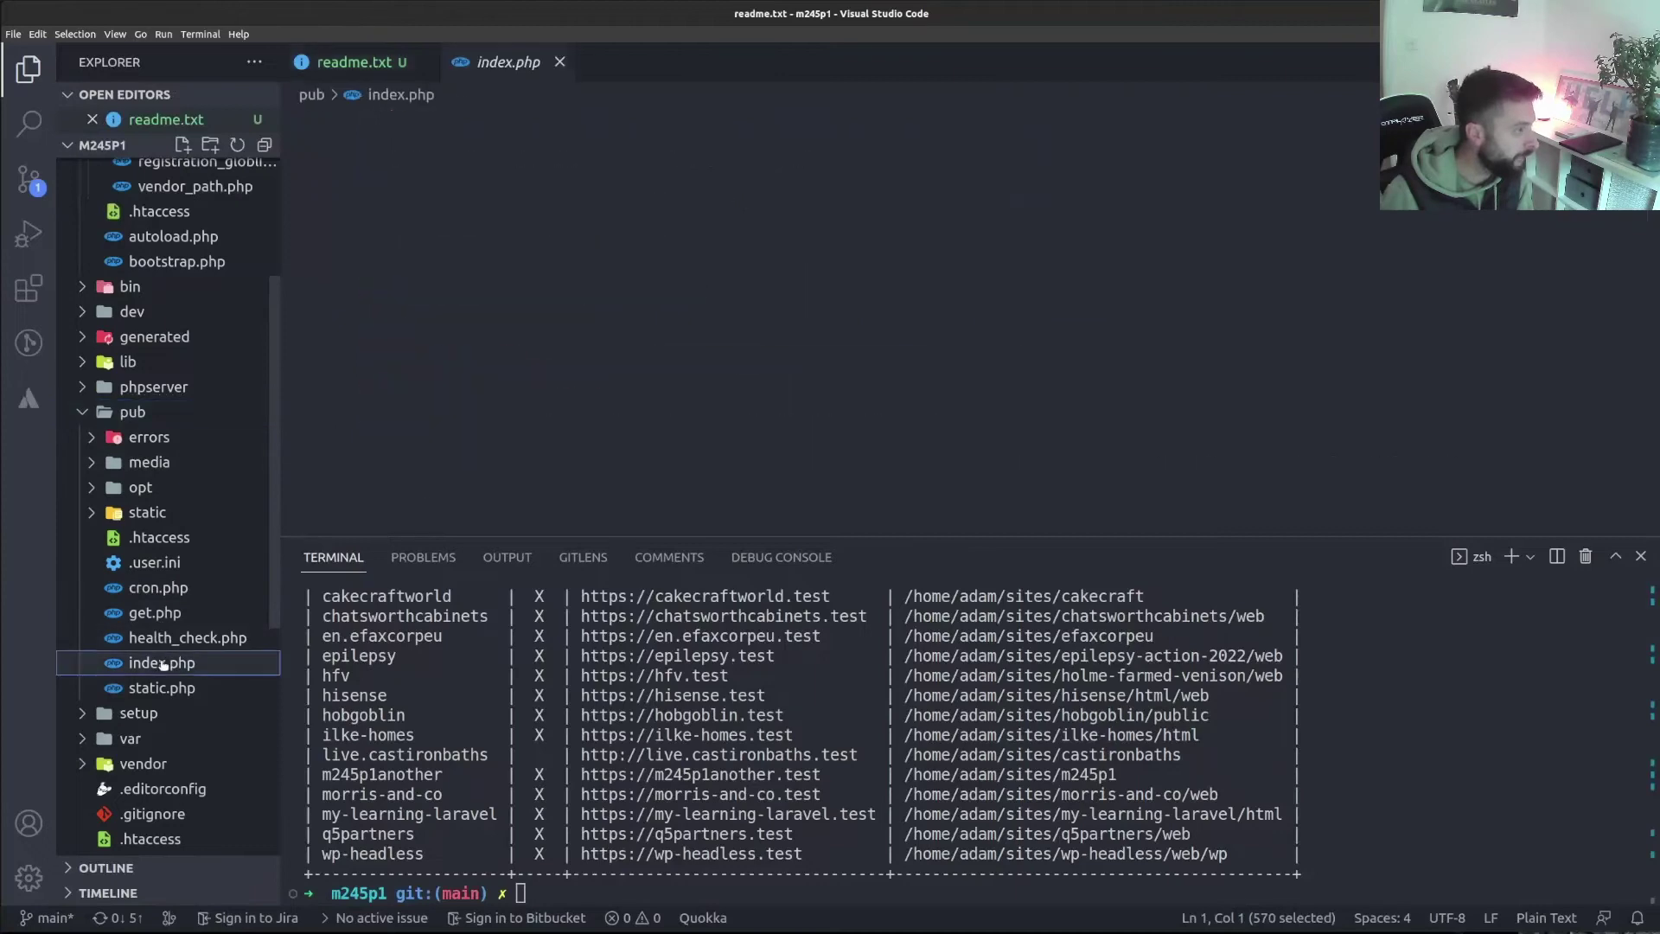
scroll(518, 319, down, 8)
scroll(489, 319, up, 3)
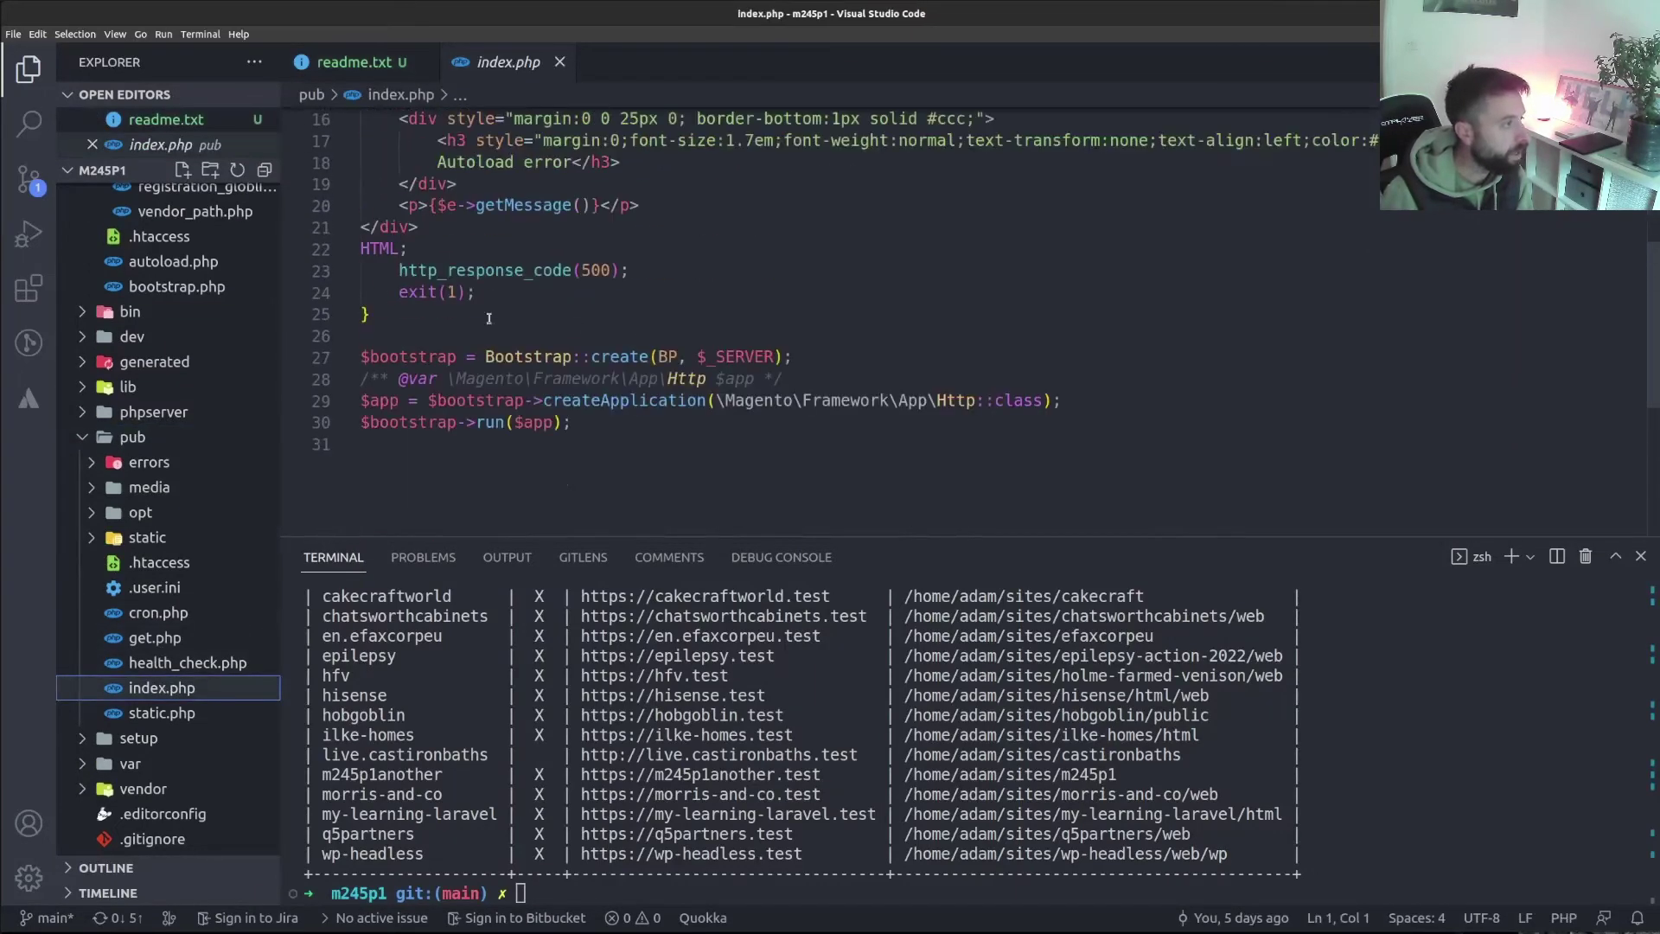
click(425, 316)
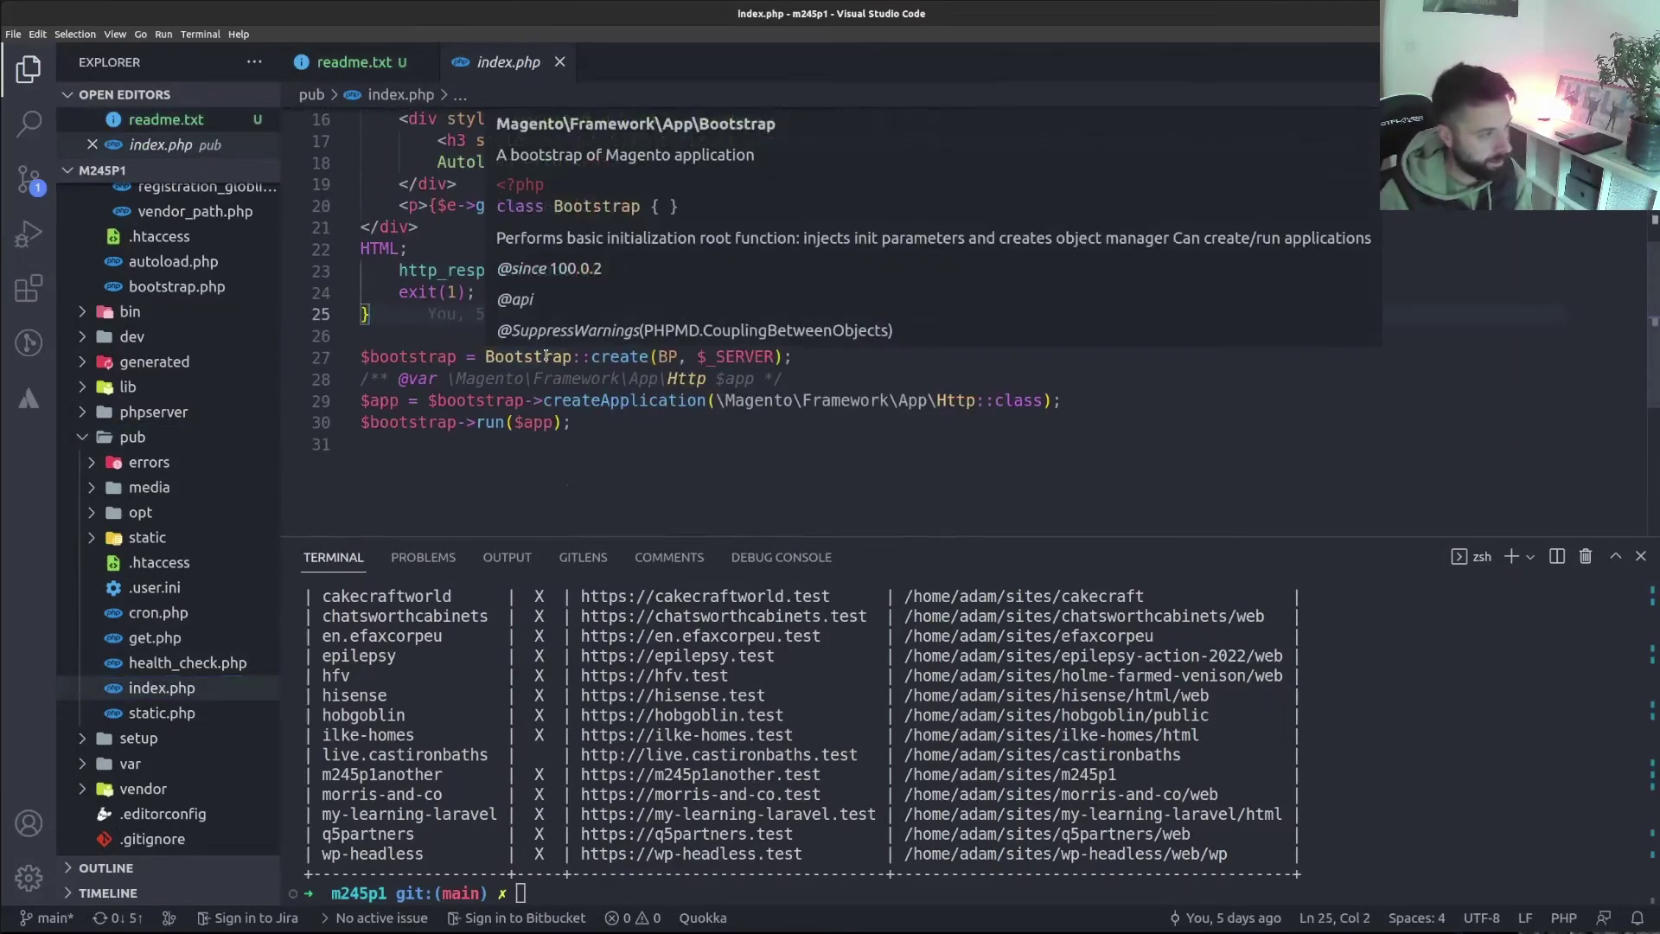
key(ctrl+v)
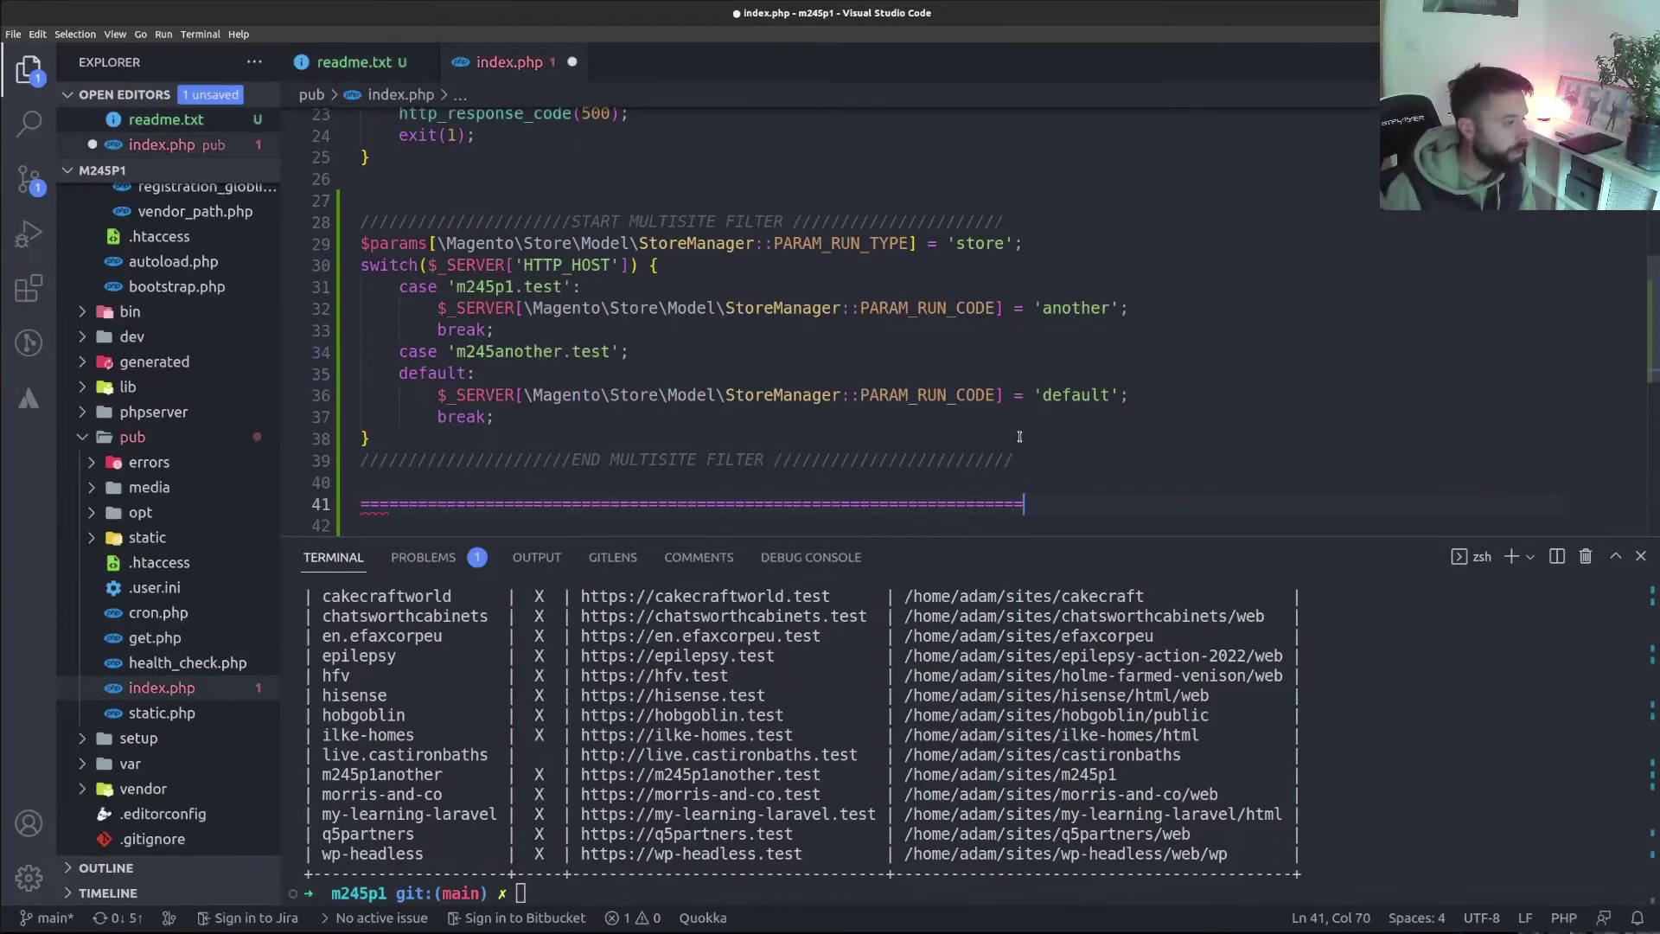
key(shift+Home)
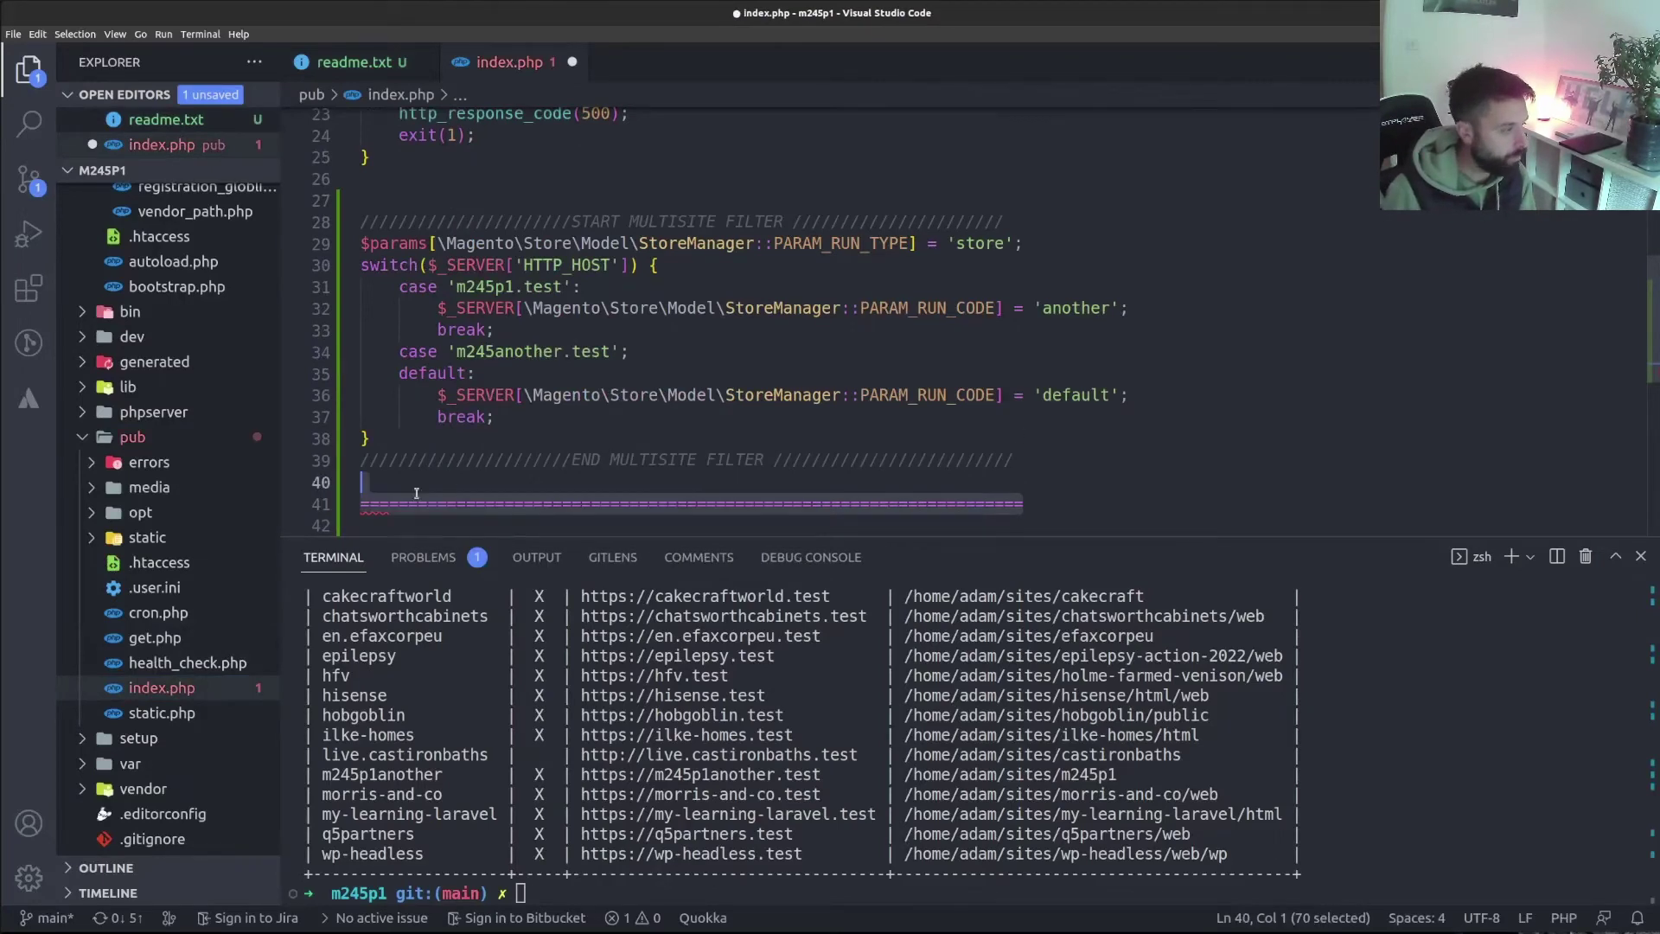
key(BackSpace)
key(BackSpace)
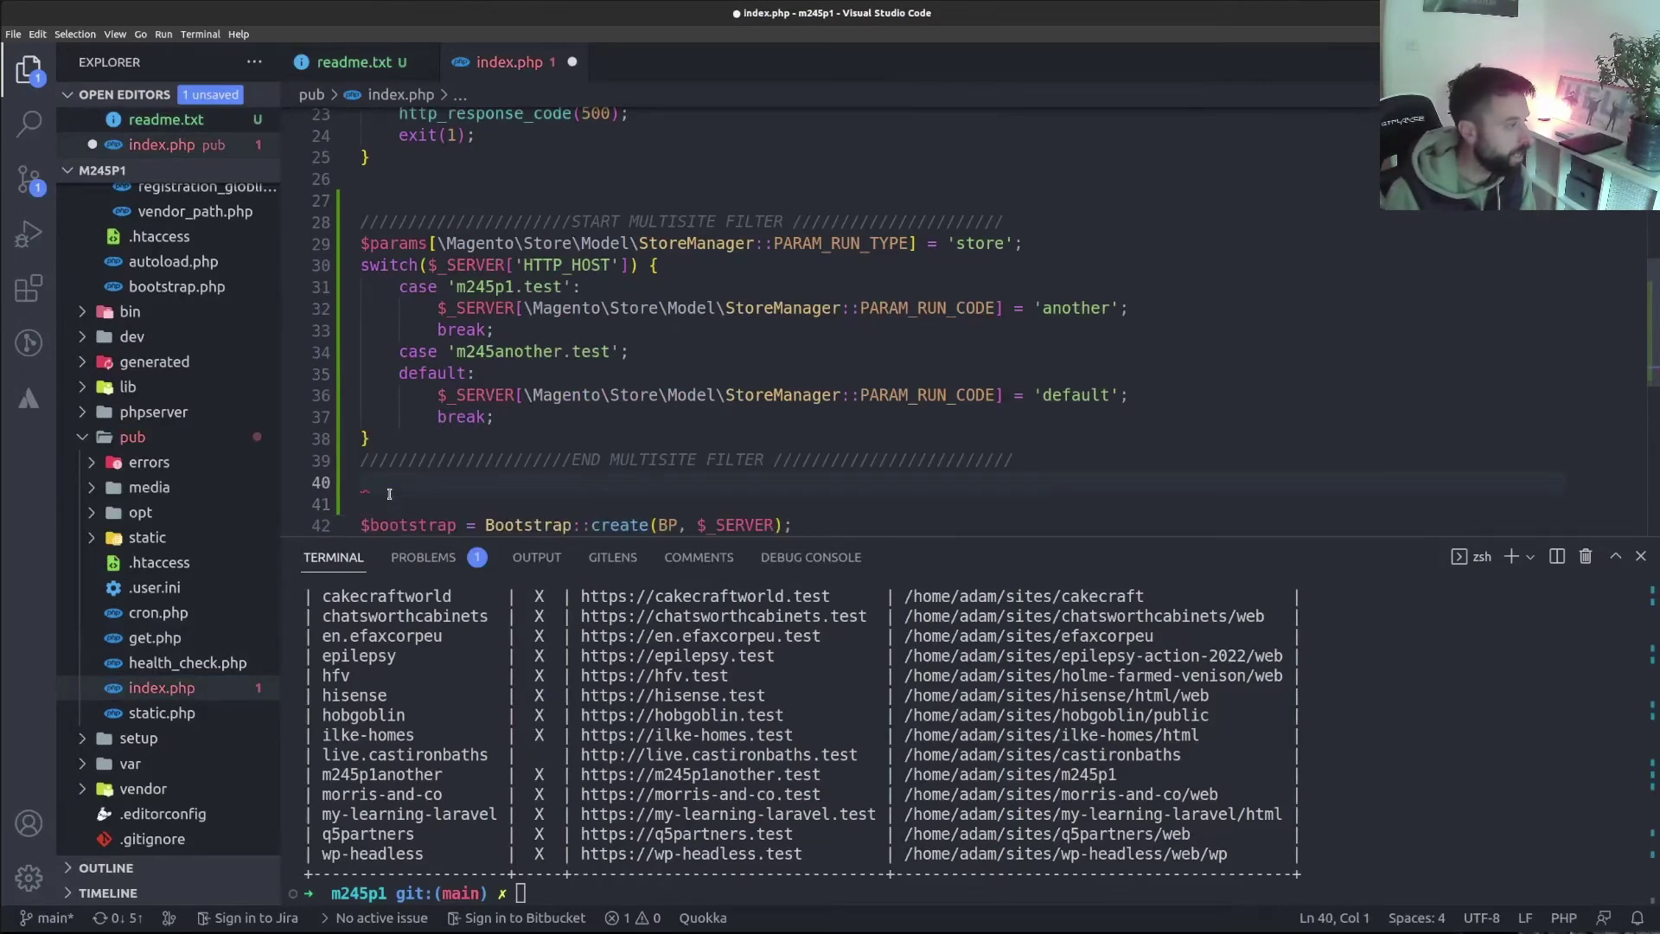
key(BackSpace)
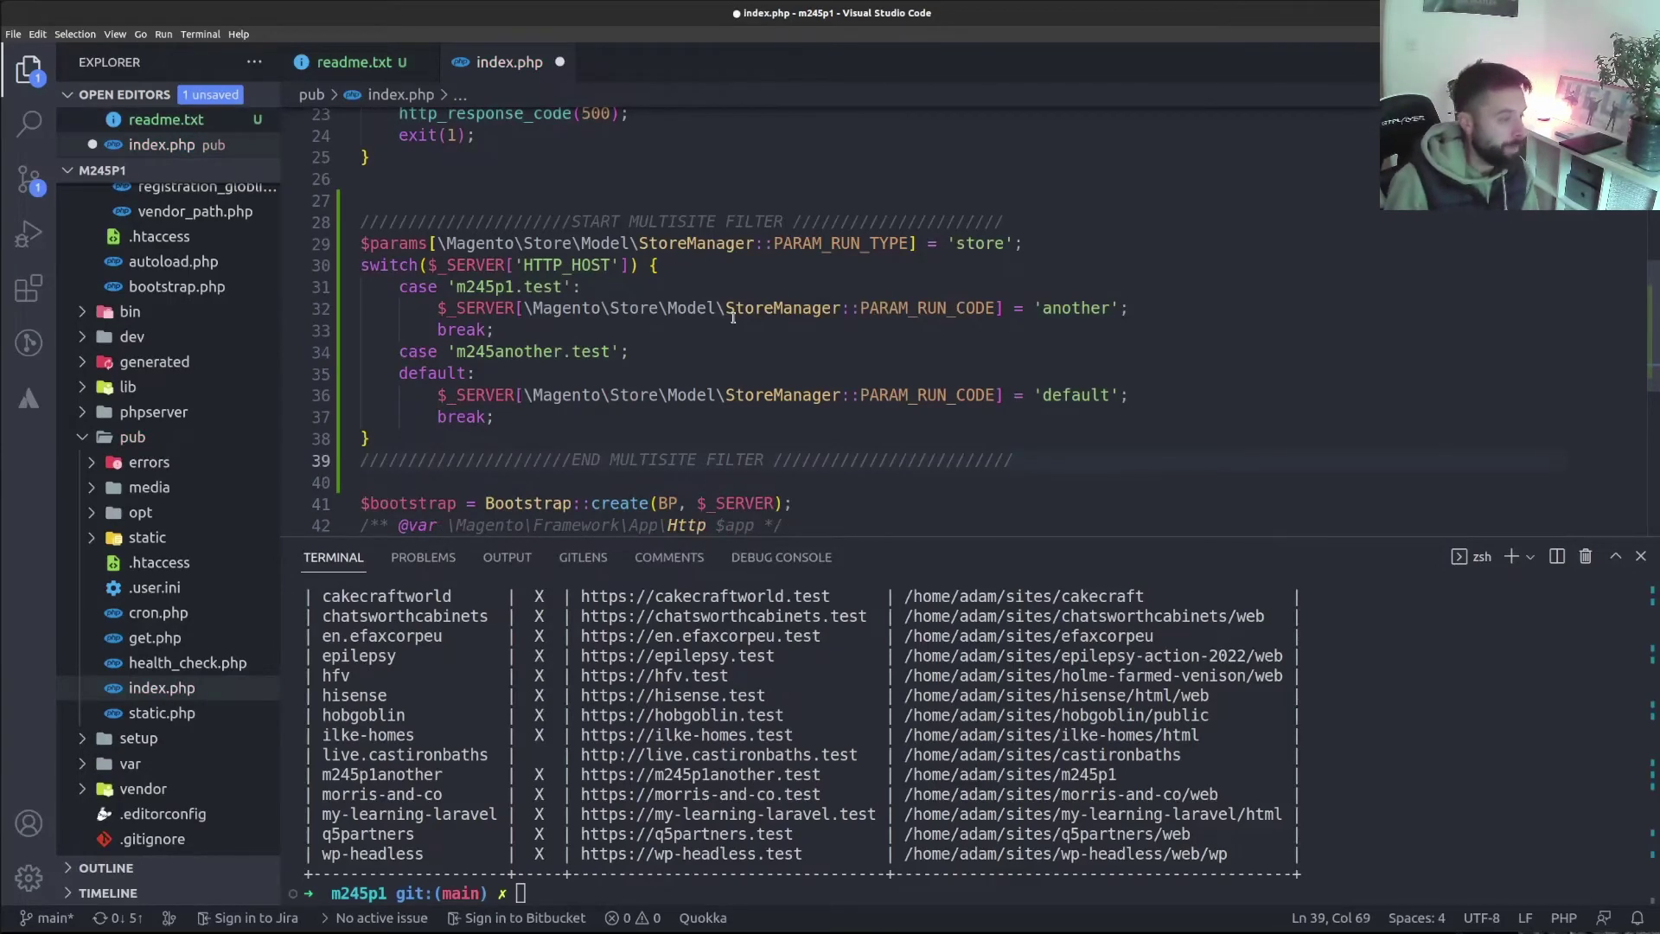
key(ctrl+s)
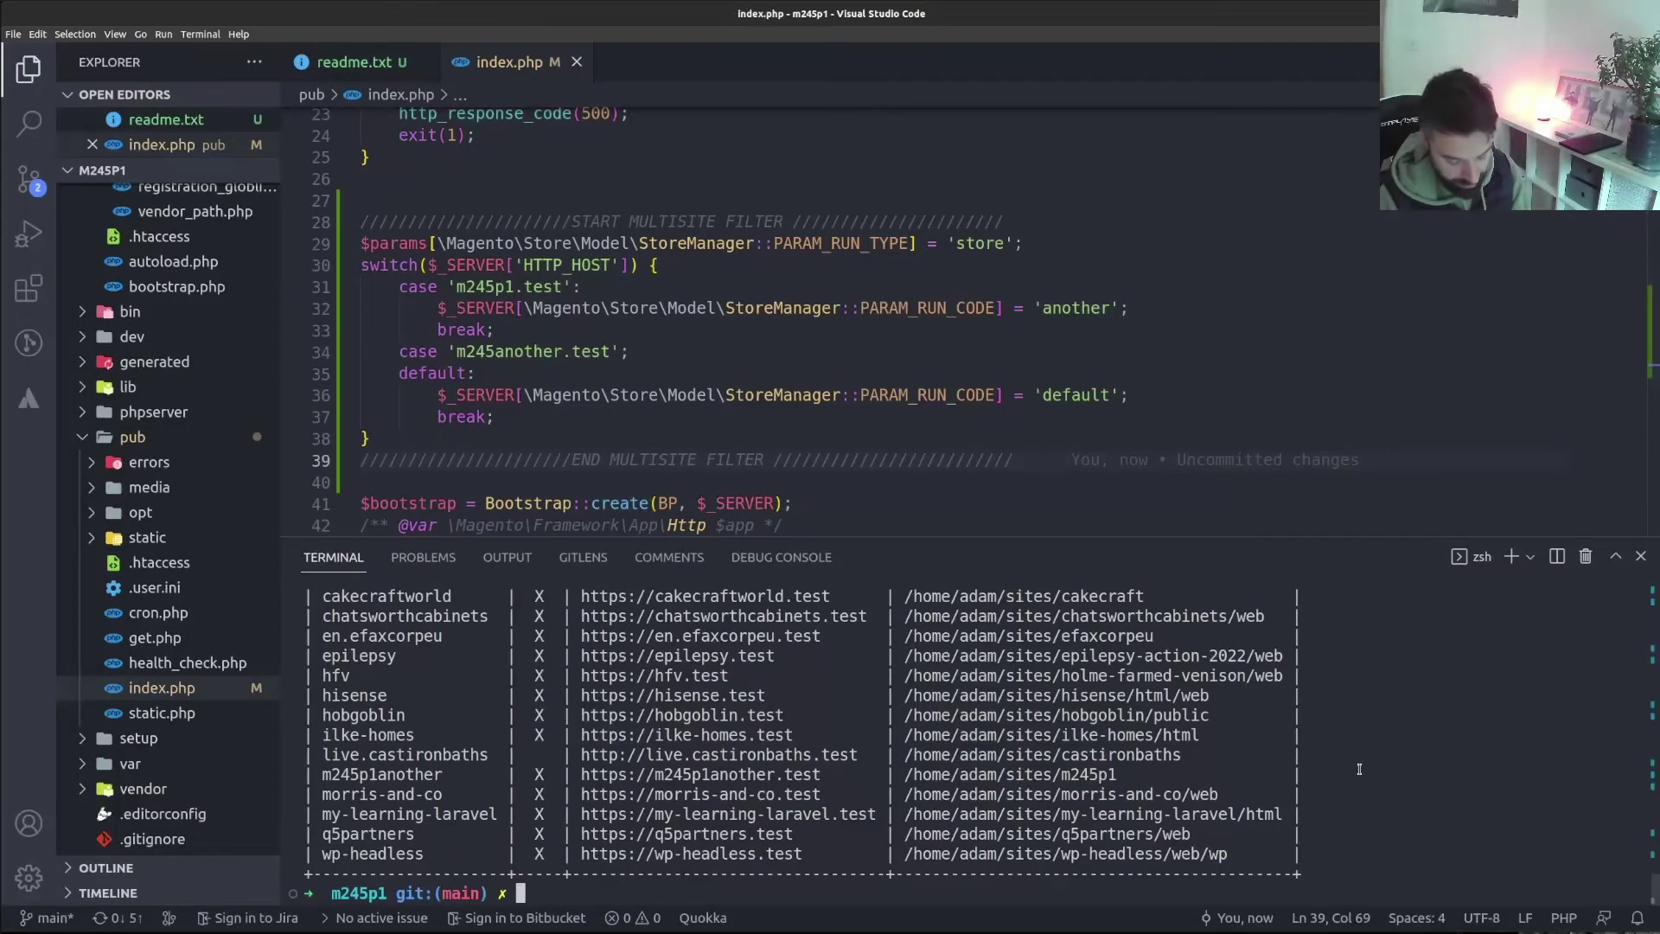
Run b/m indexer:reindex && b/m cache:flush, then select the m245another.test host name
text(b/)
key(Right)
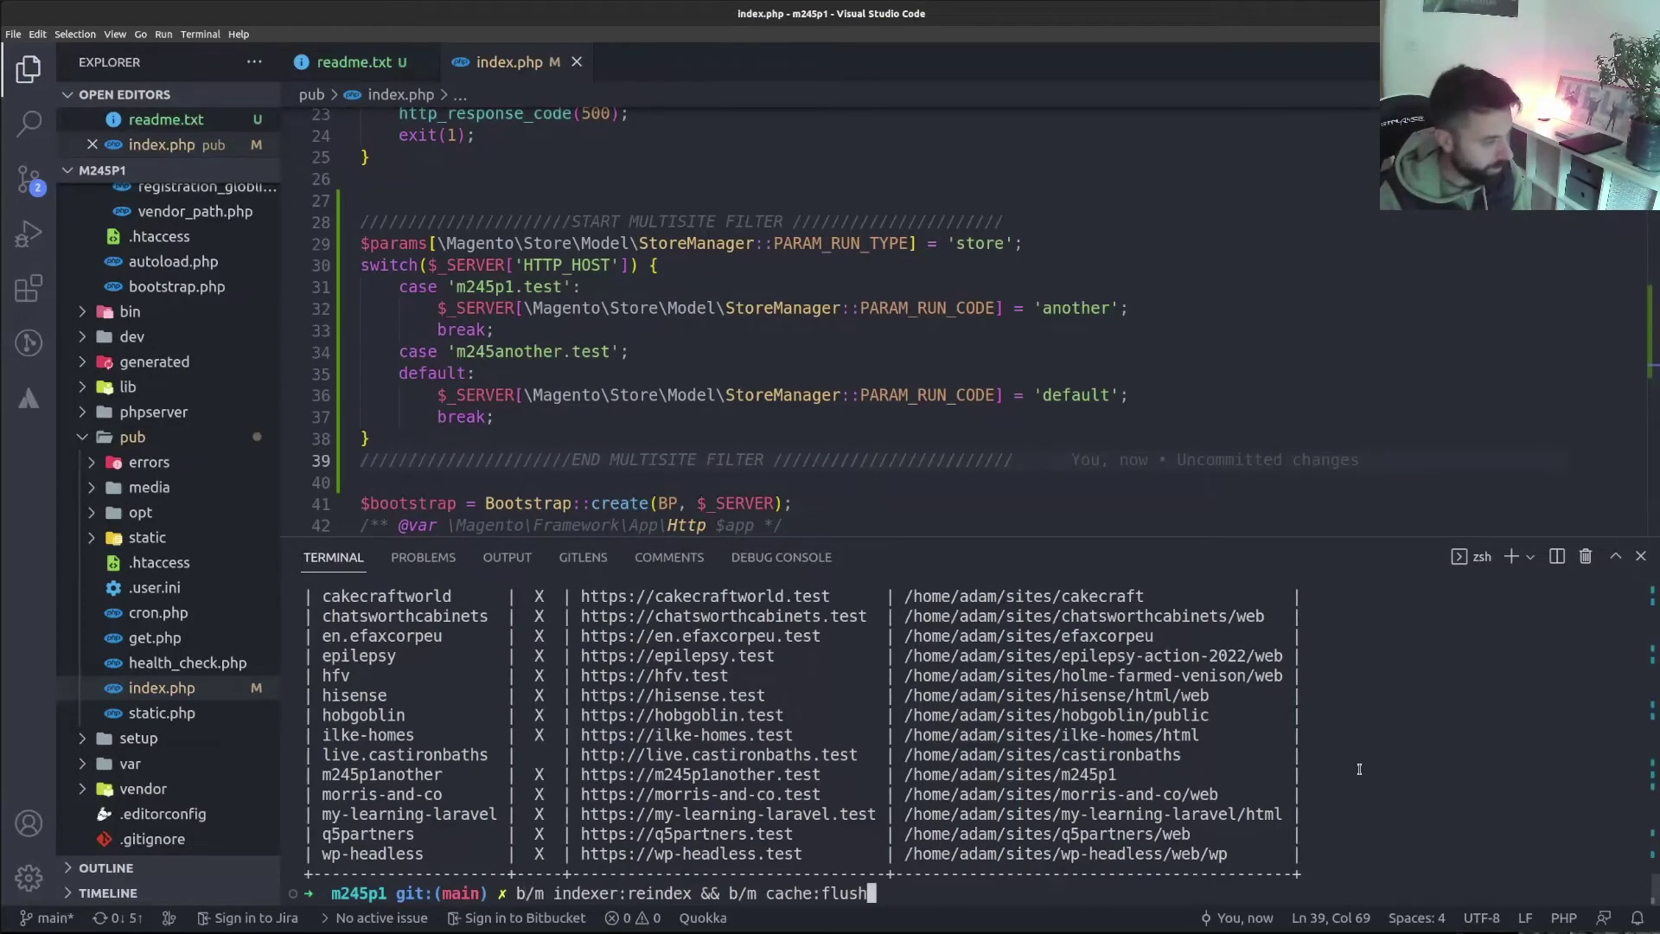
key(Return)
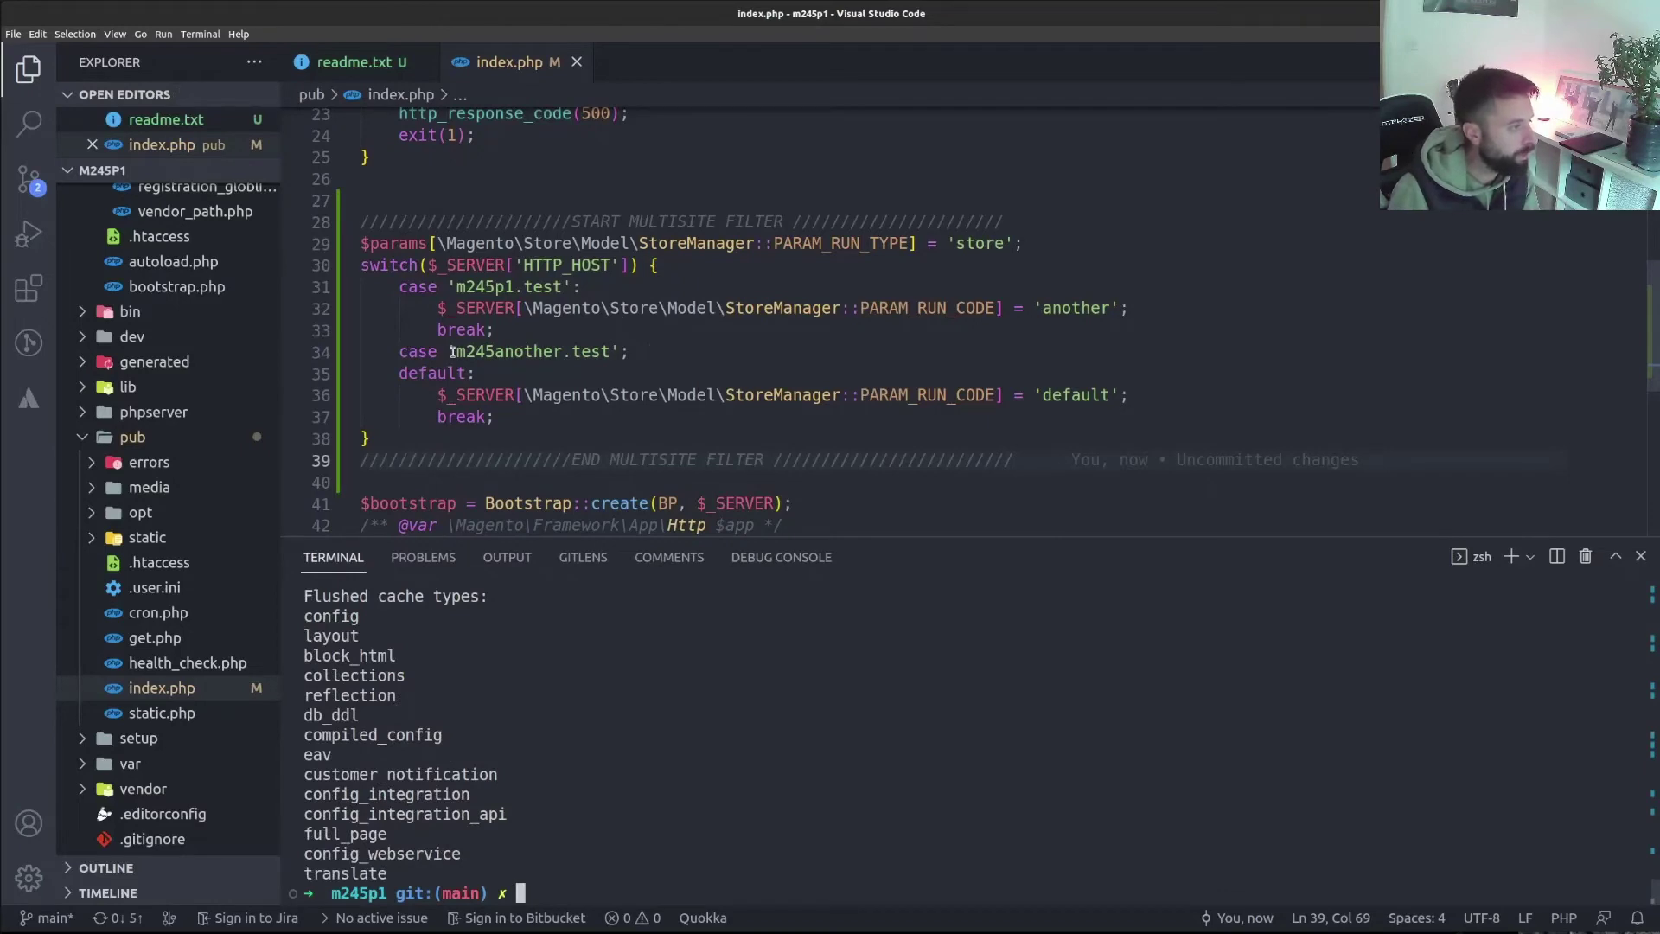
drag(454, 351, 610, 352)
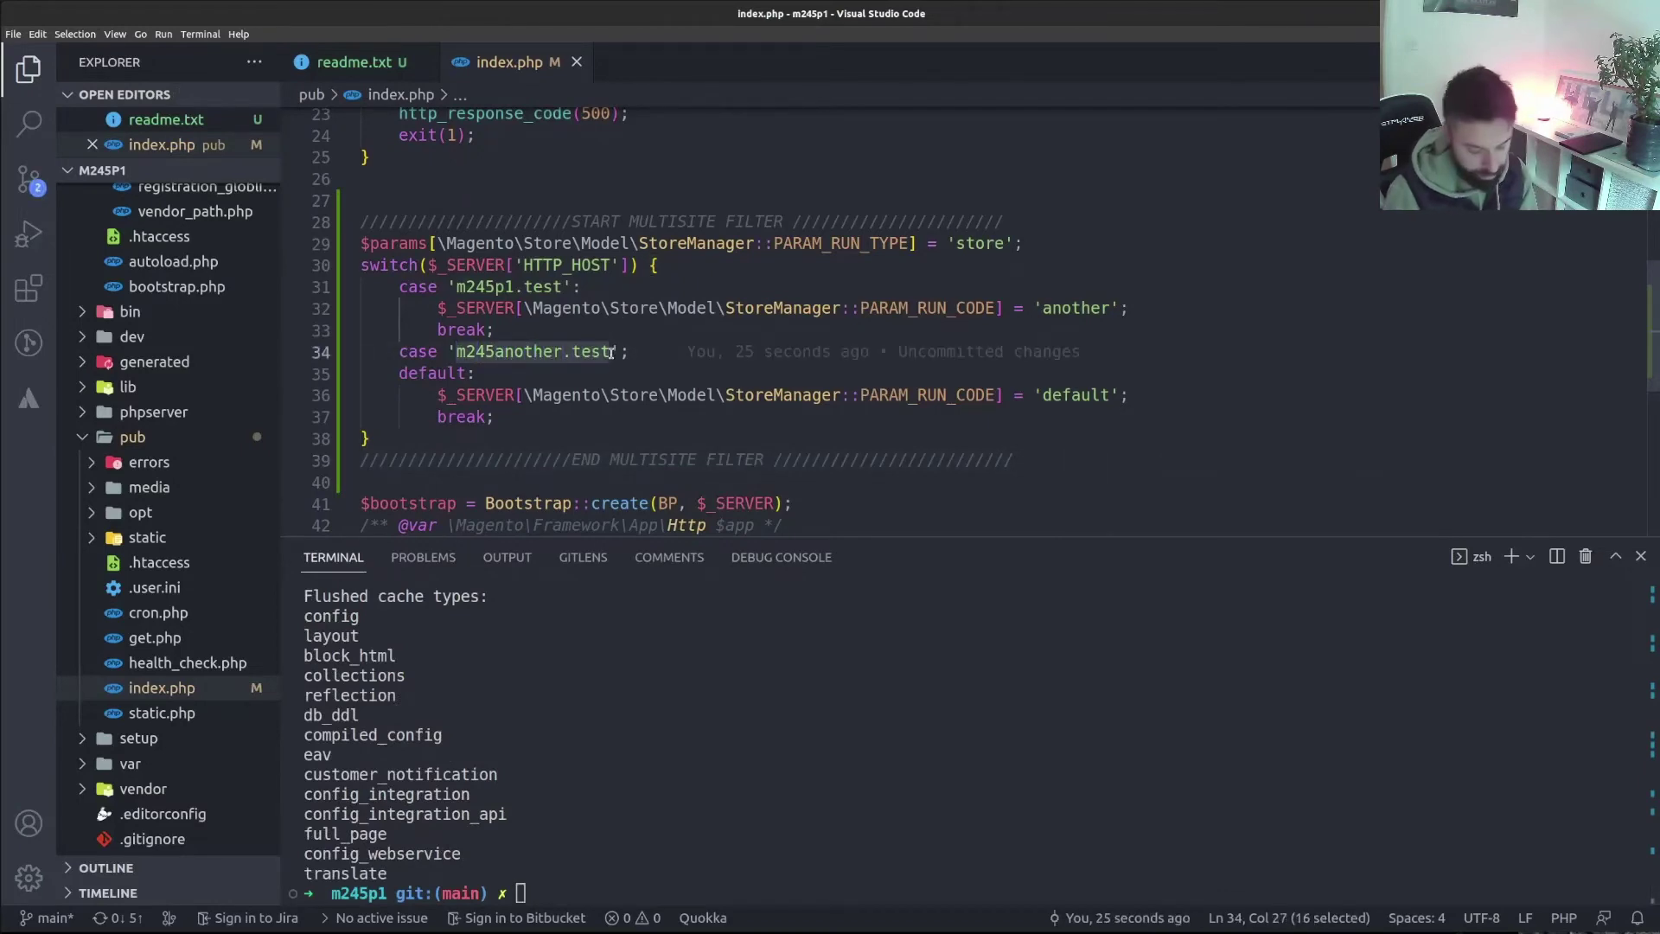
key(alt+Tab)
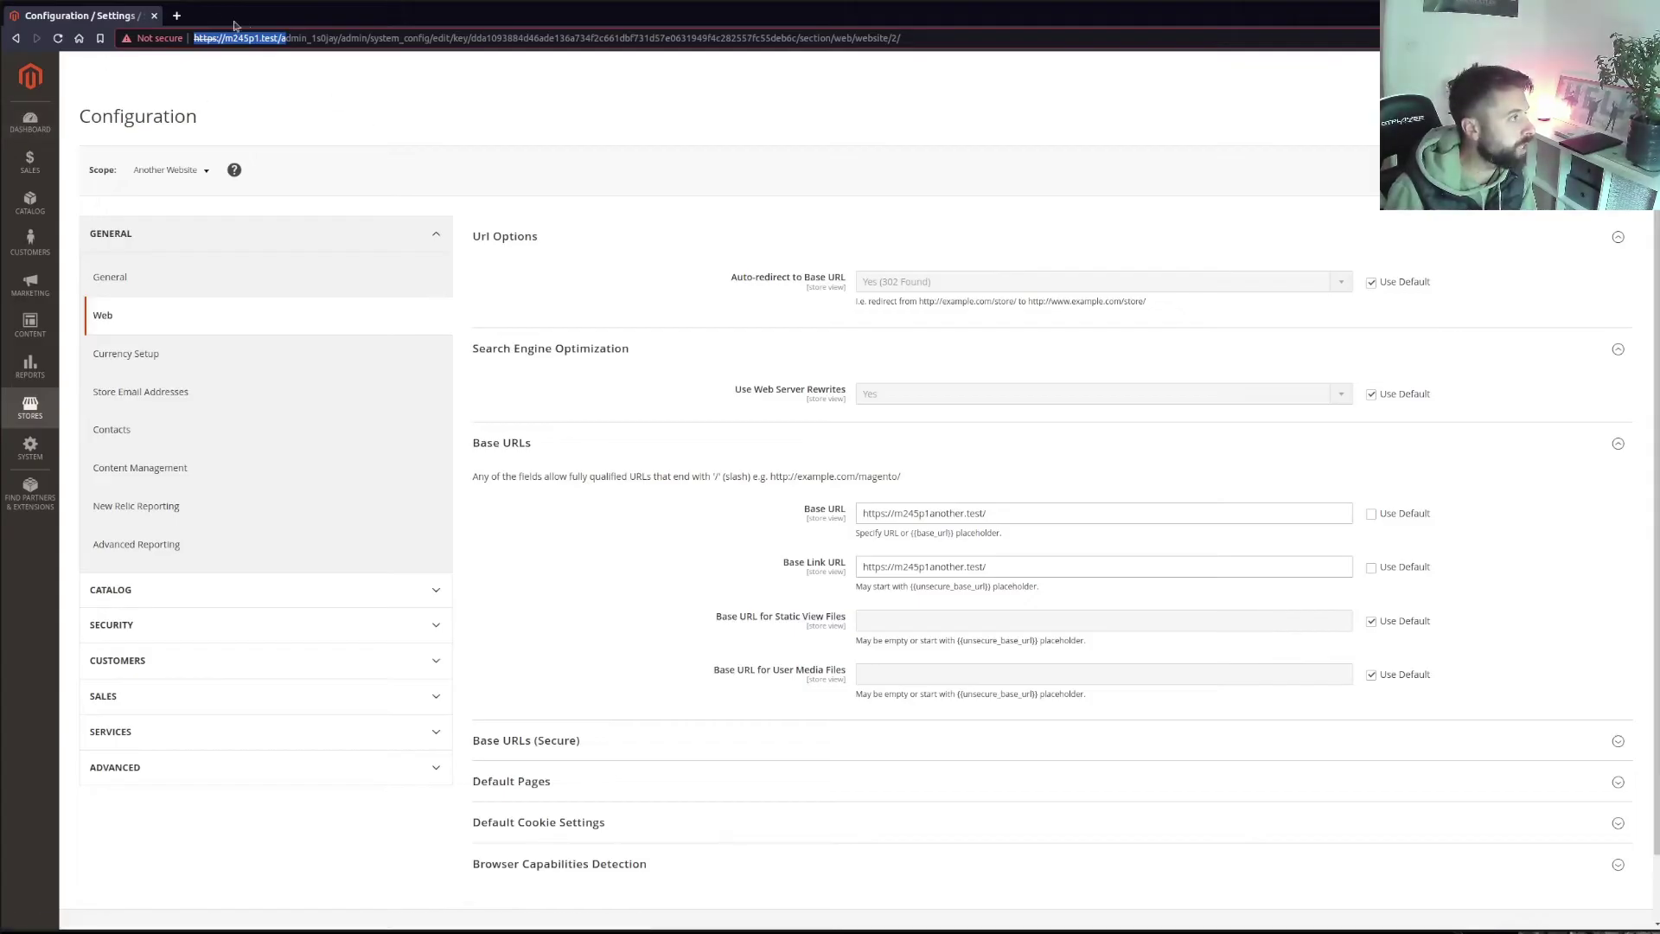
Visit m245p1another.test past the certificate warning, hit ERR_TOO_MANY_REDIRECTS, and close the tab
click(176, 16)
text(m2)
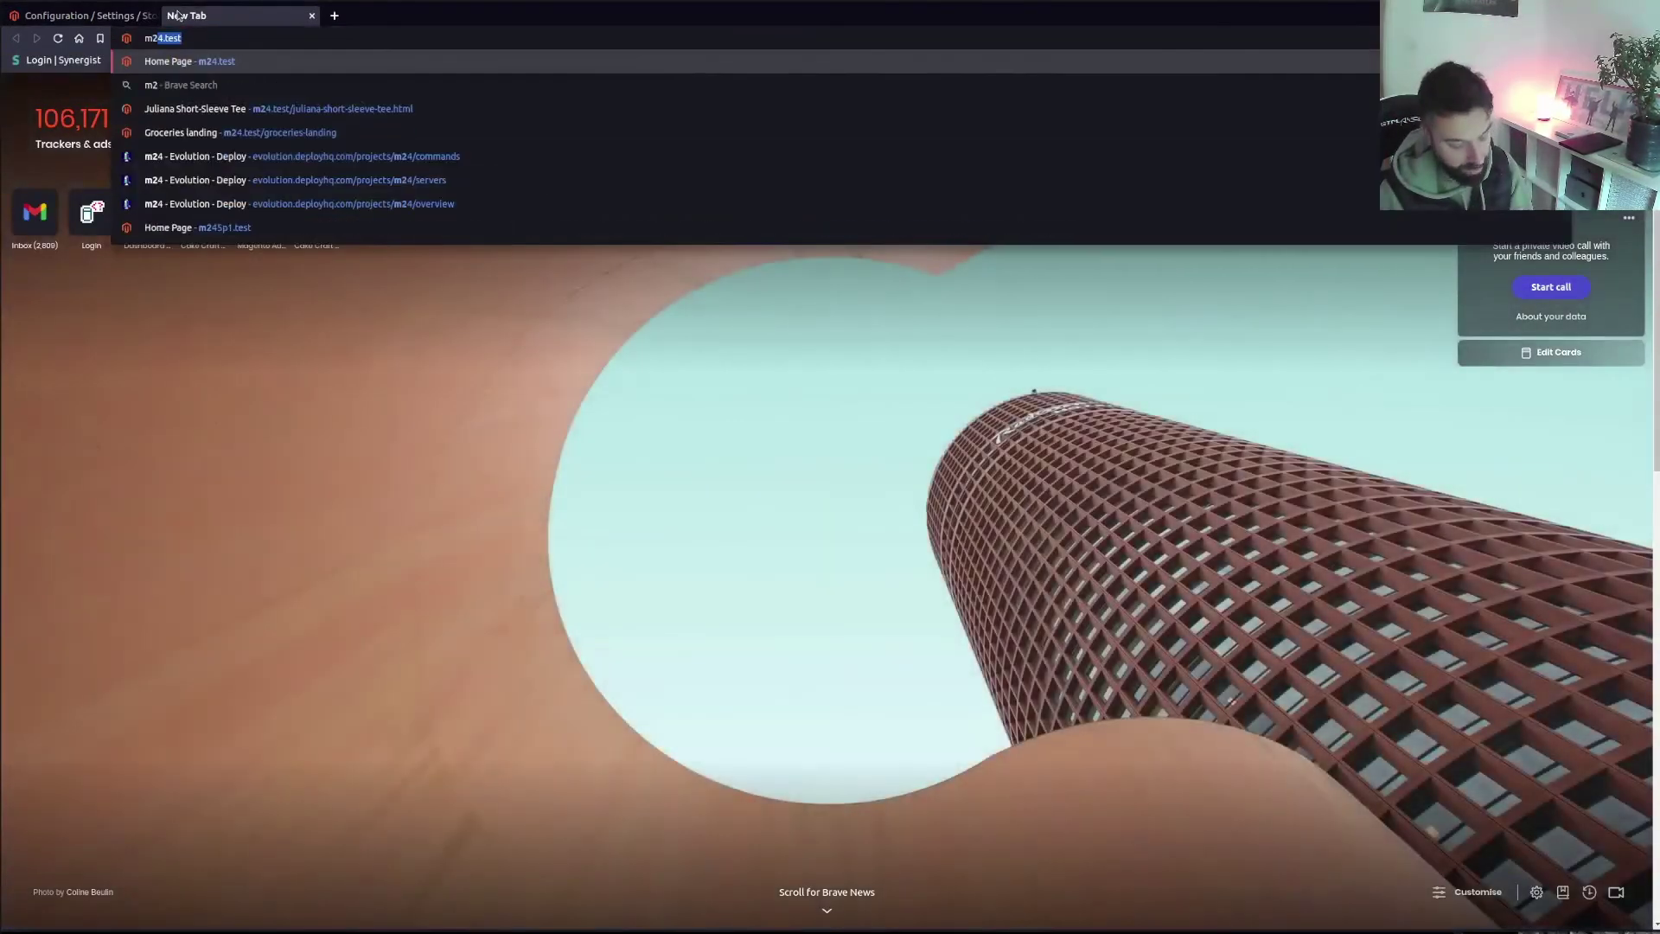
text(45p1)
key(Return)
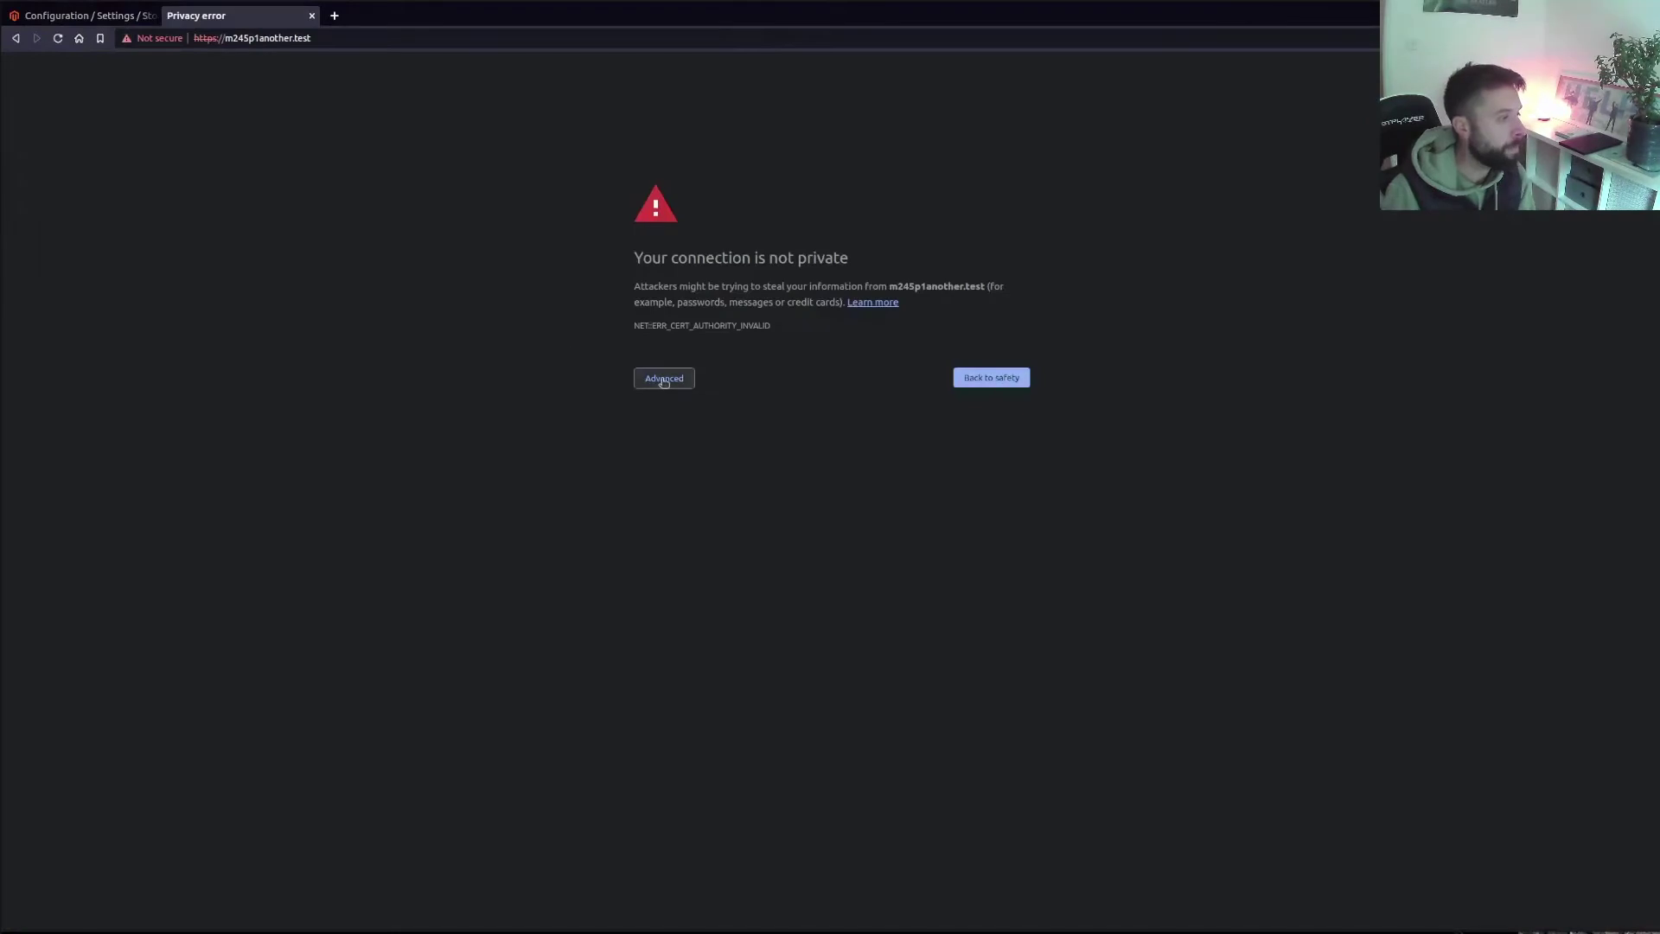
click(664, 380)
click(698, 478)
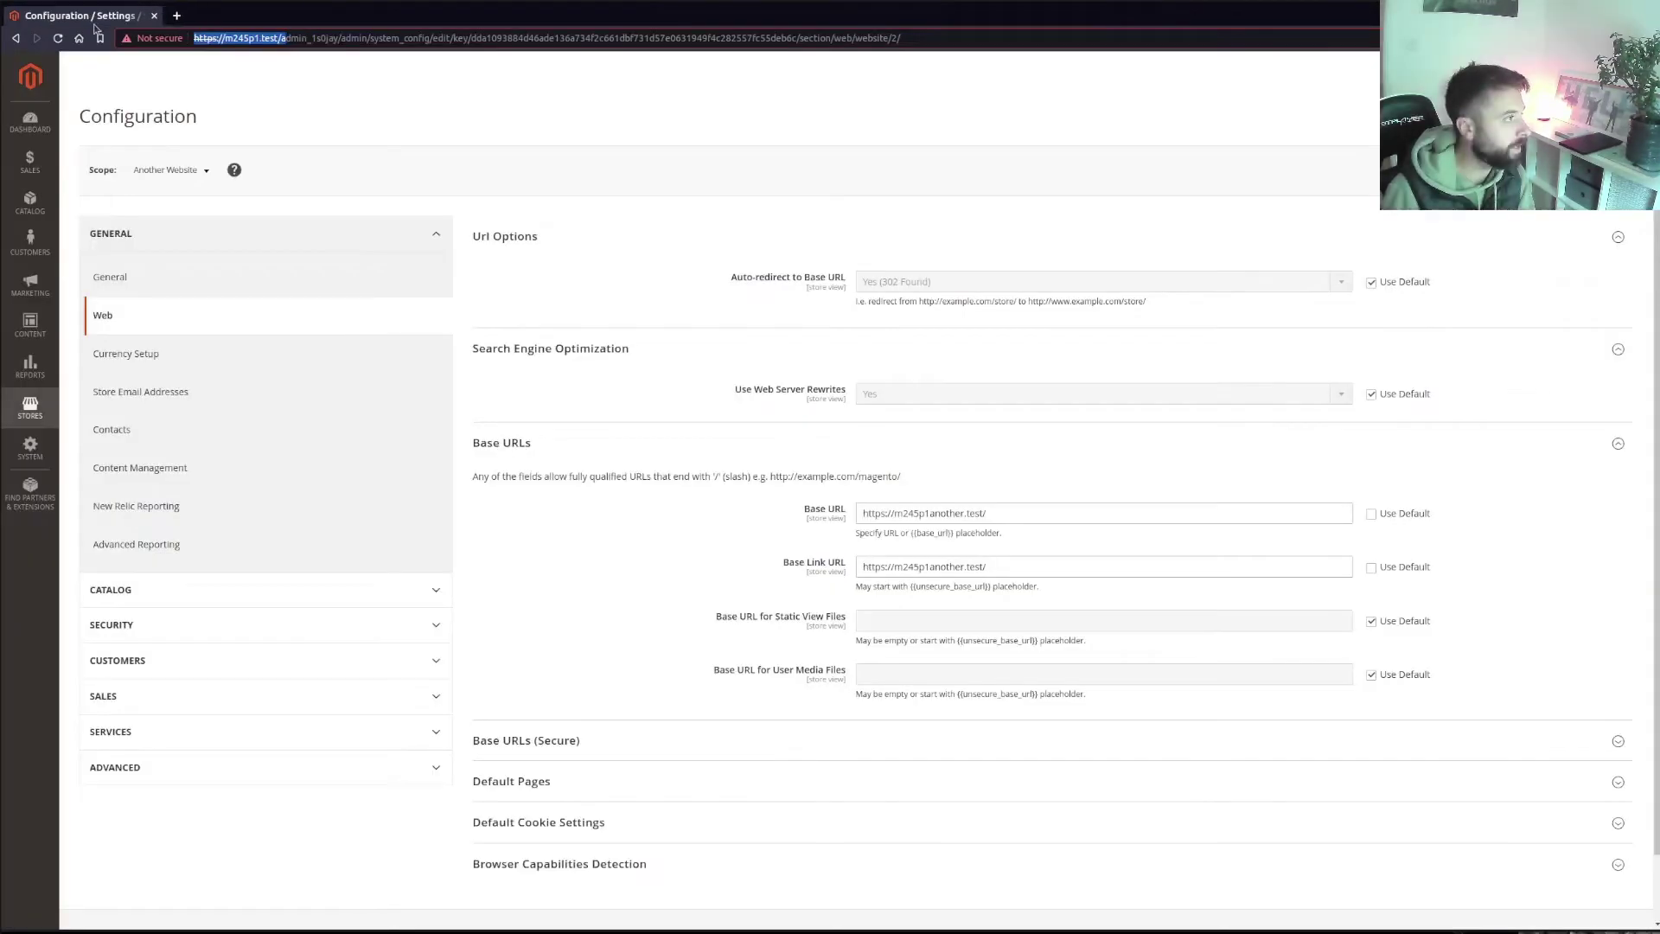
click(312, 16)
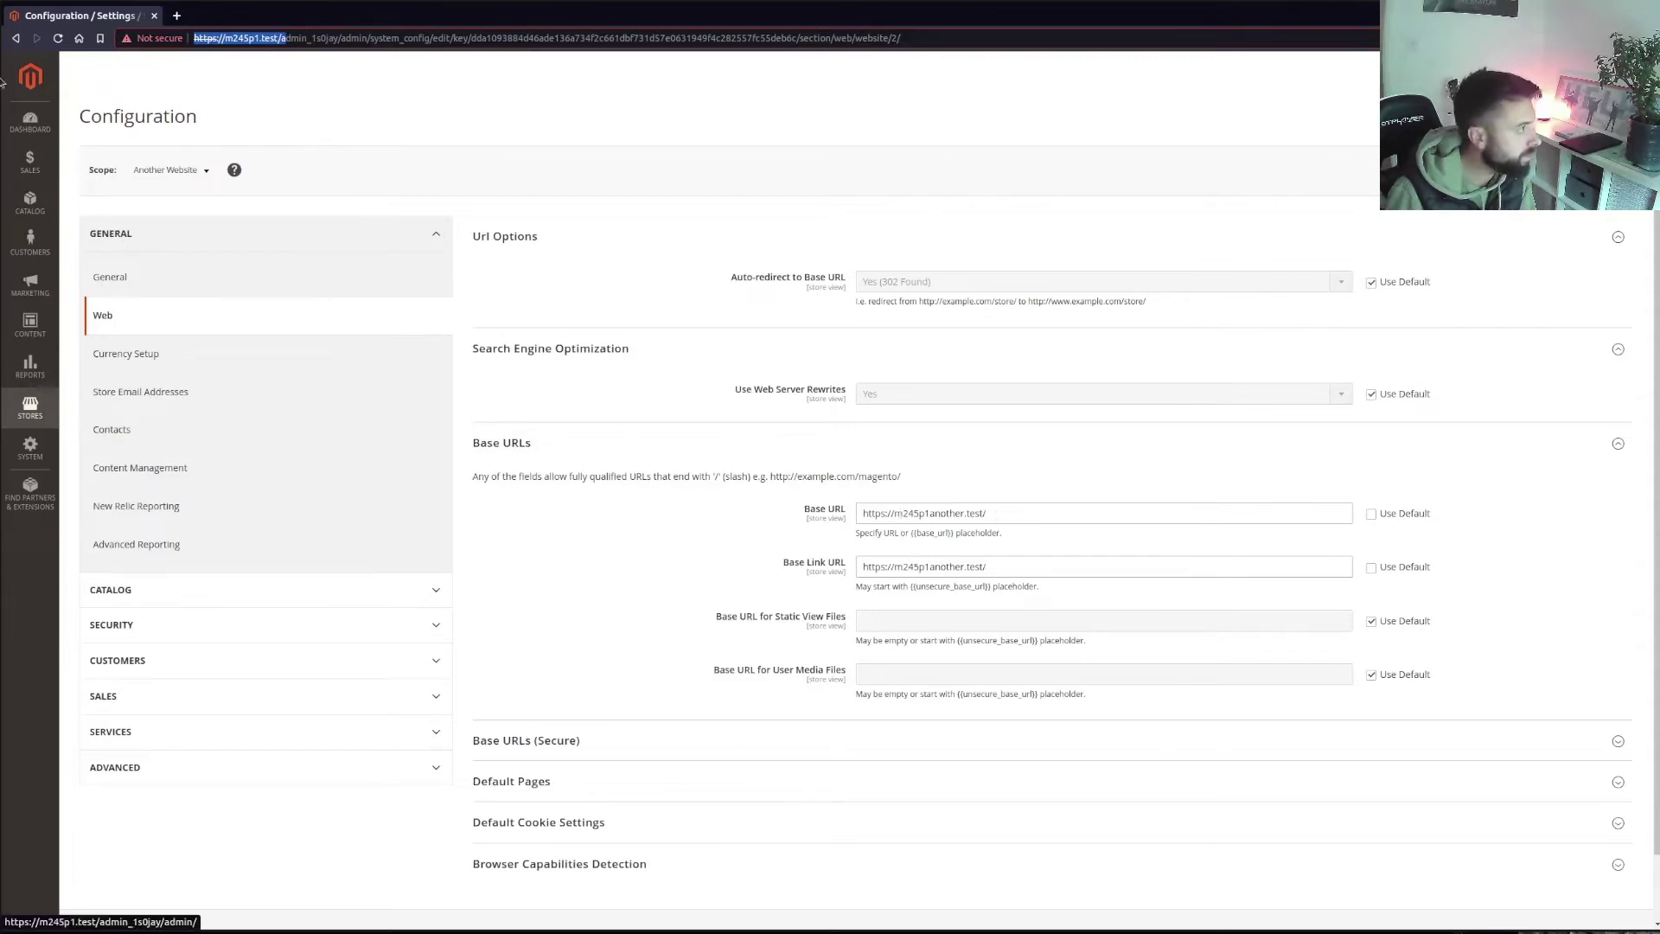
key(alt+Tab)
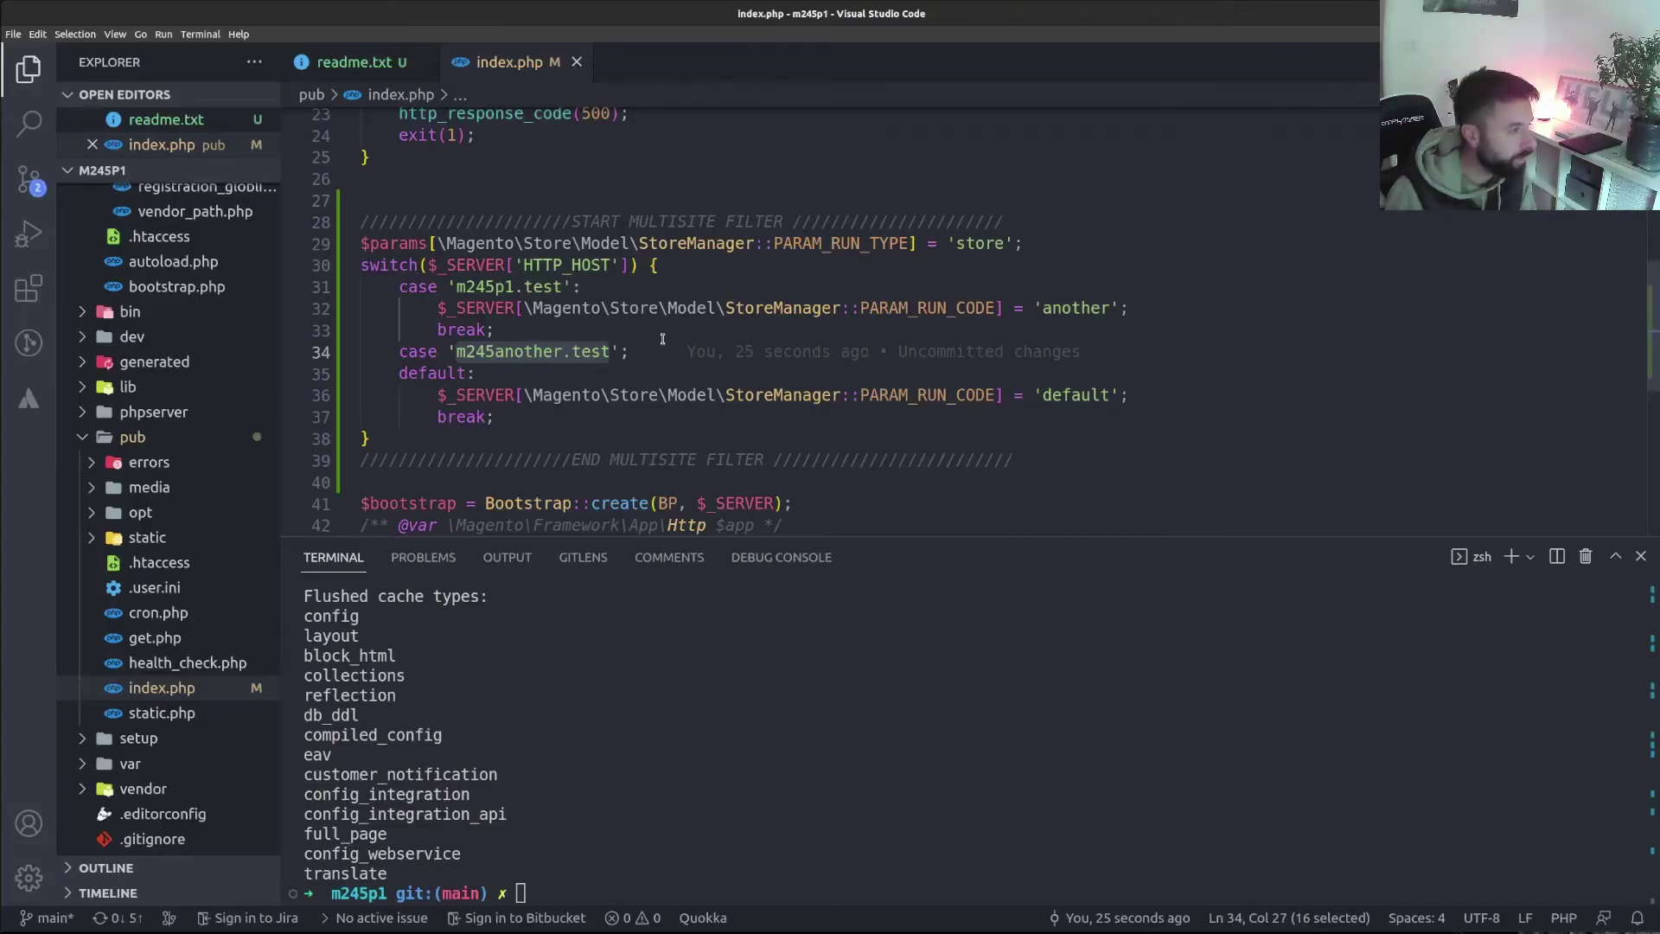
Change the m245p1.test case's run code on line 32 from 'another' to 'default'
click(481, 332)
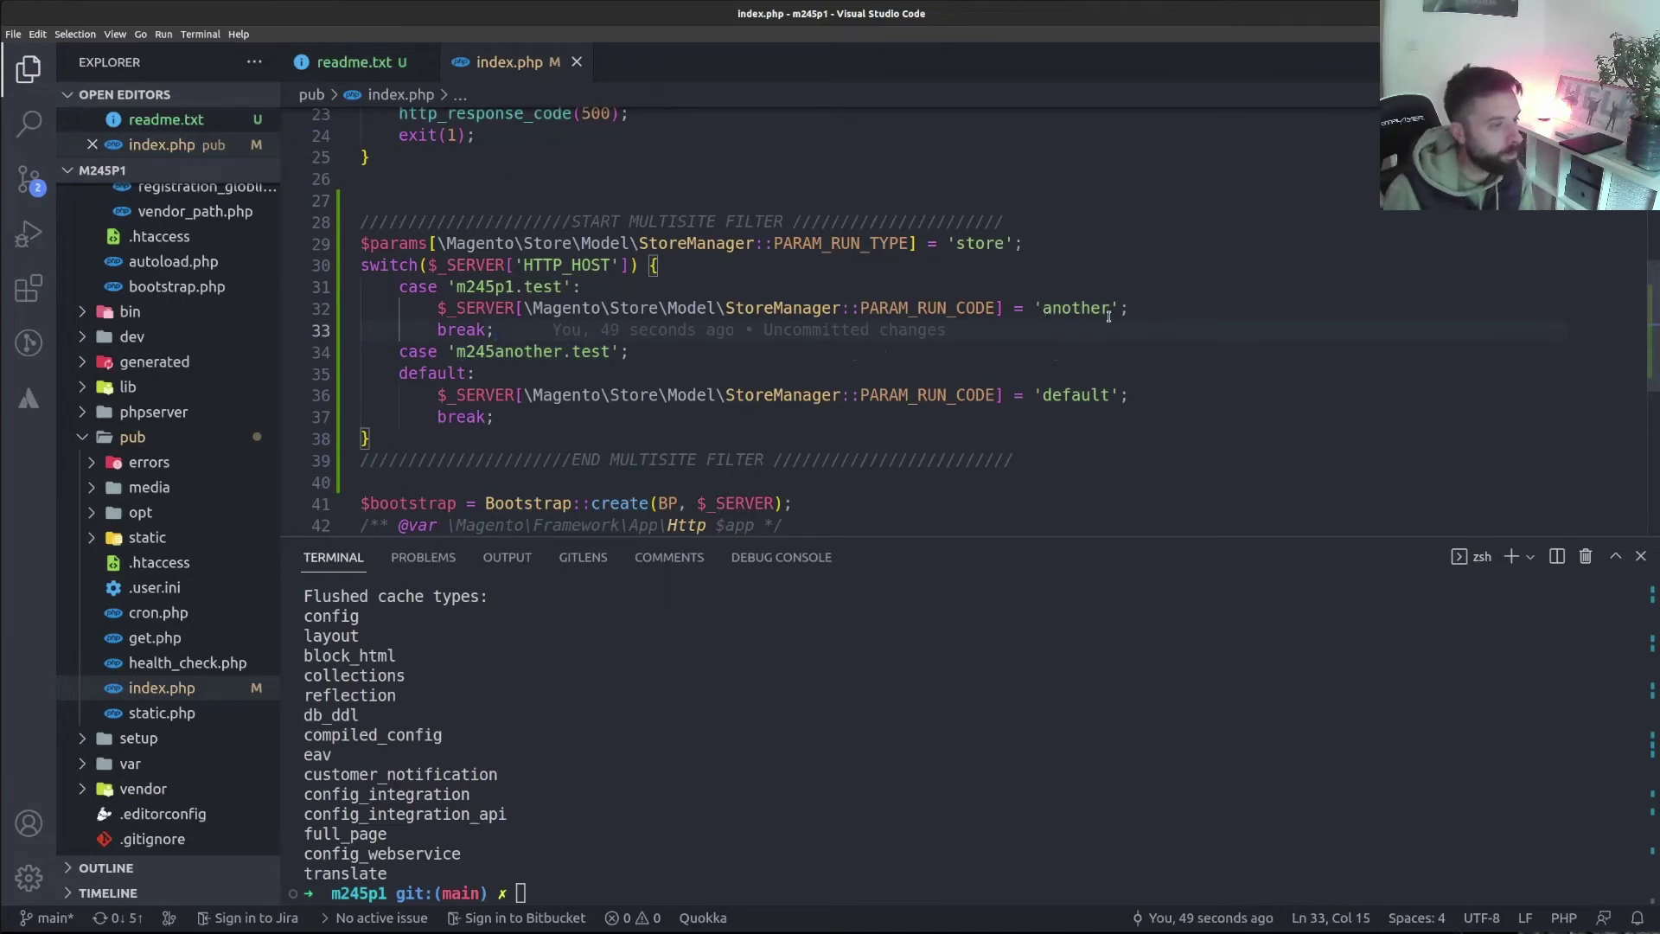
drag(1109, 310, 1042, 310)
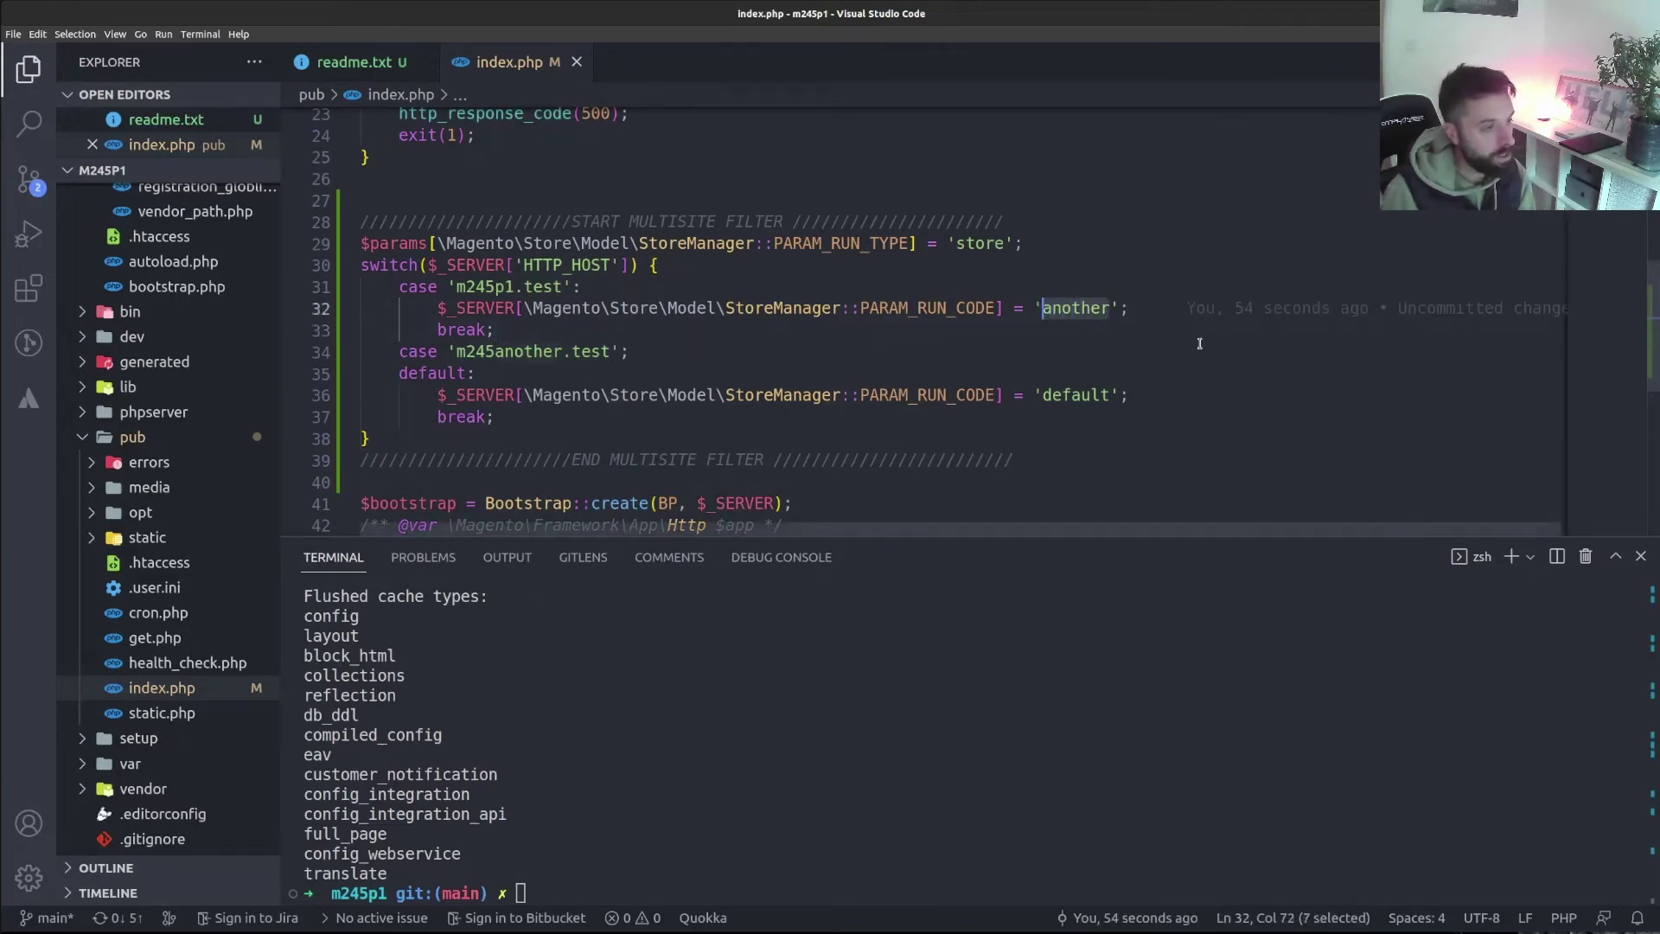
text(defualt)
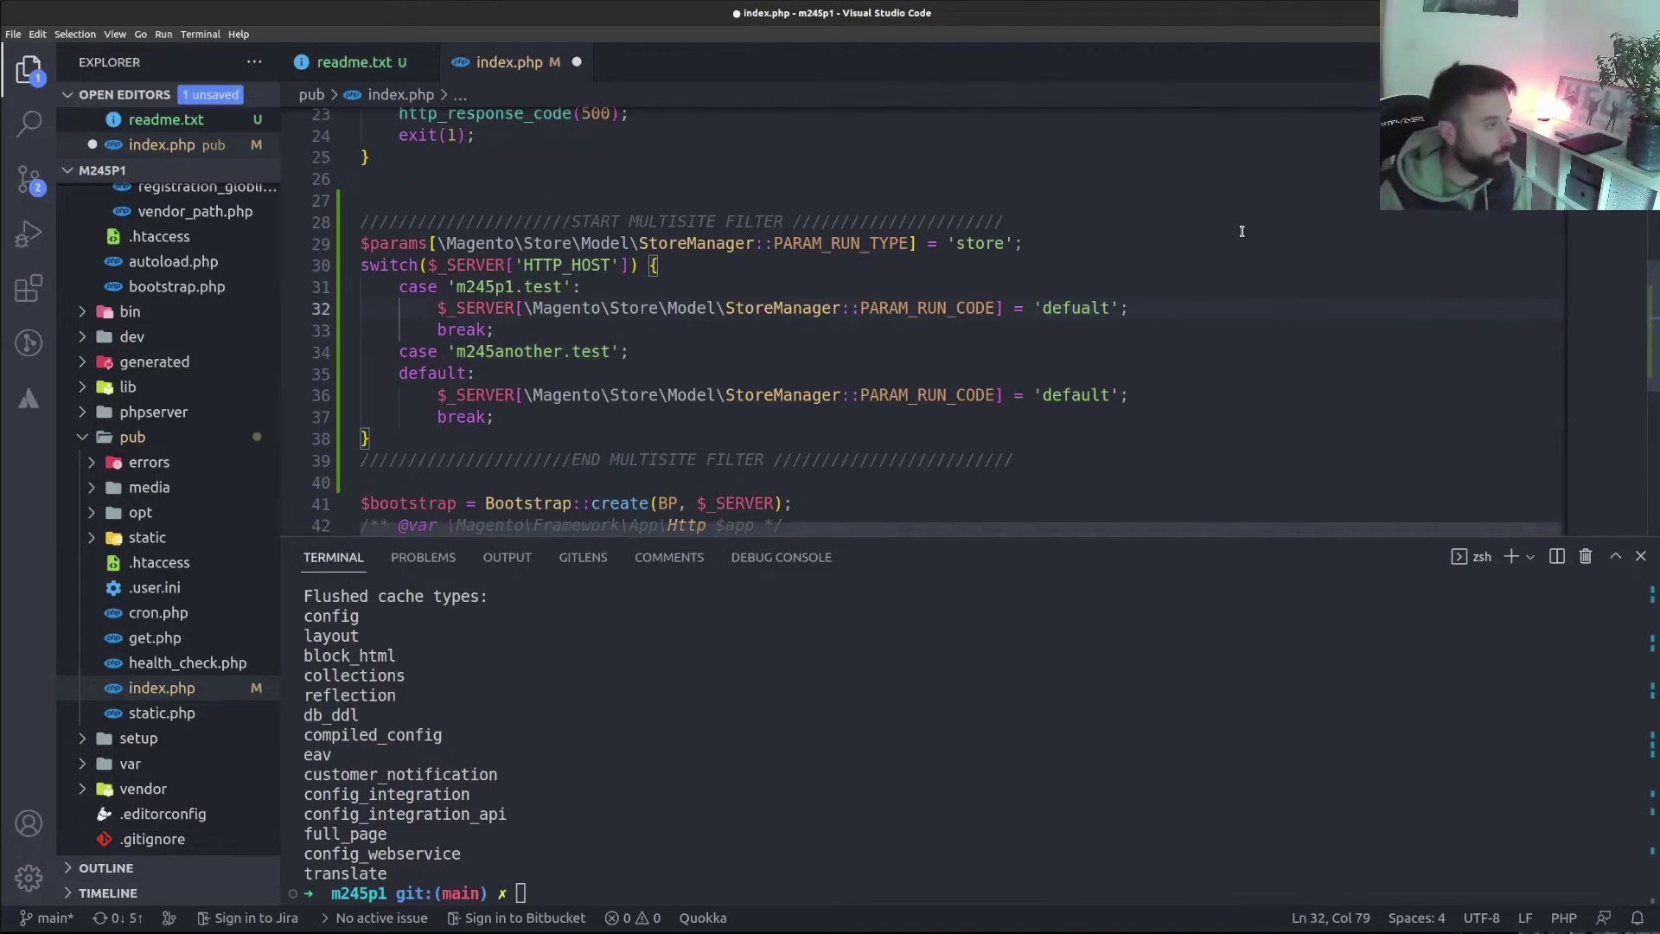
key(BackSpace)
key(BackSpace)
key(BackSpace)
key(BackSpace)
text(aulyt)
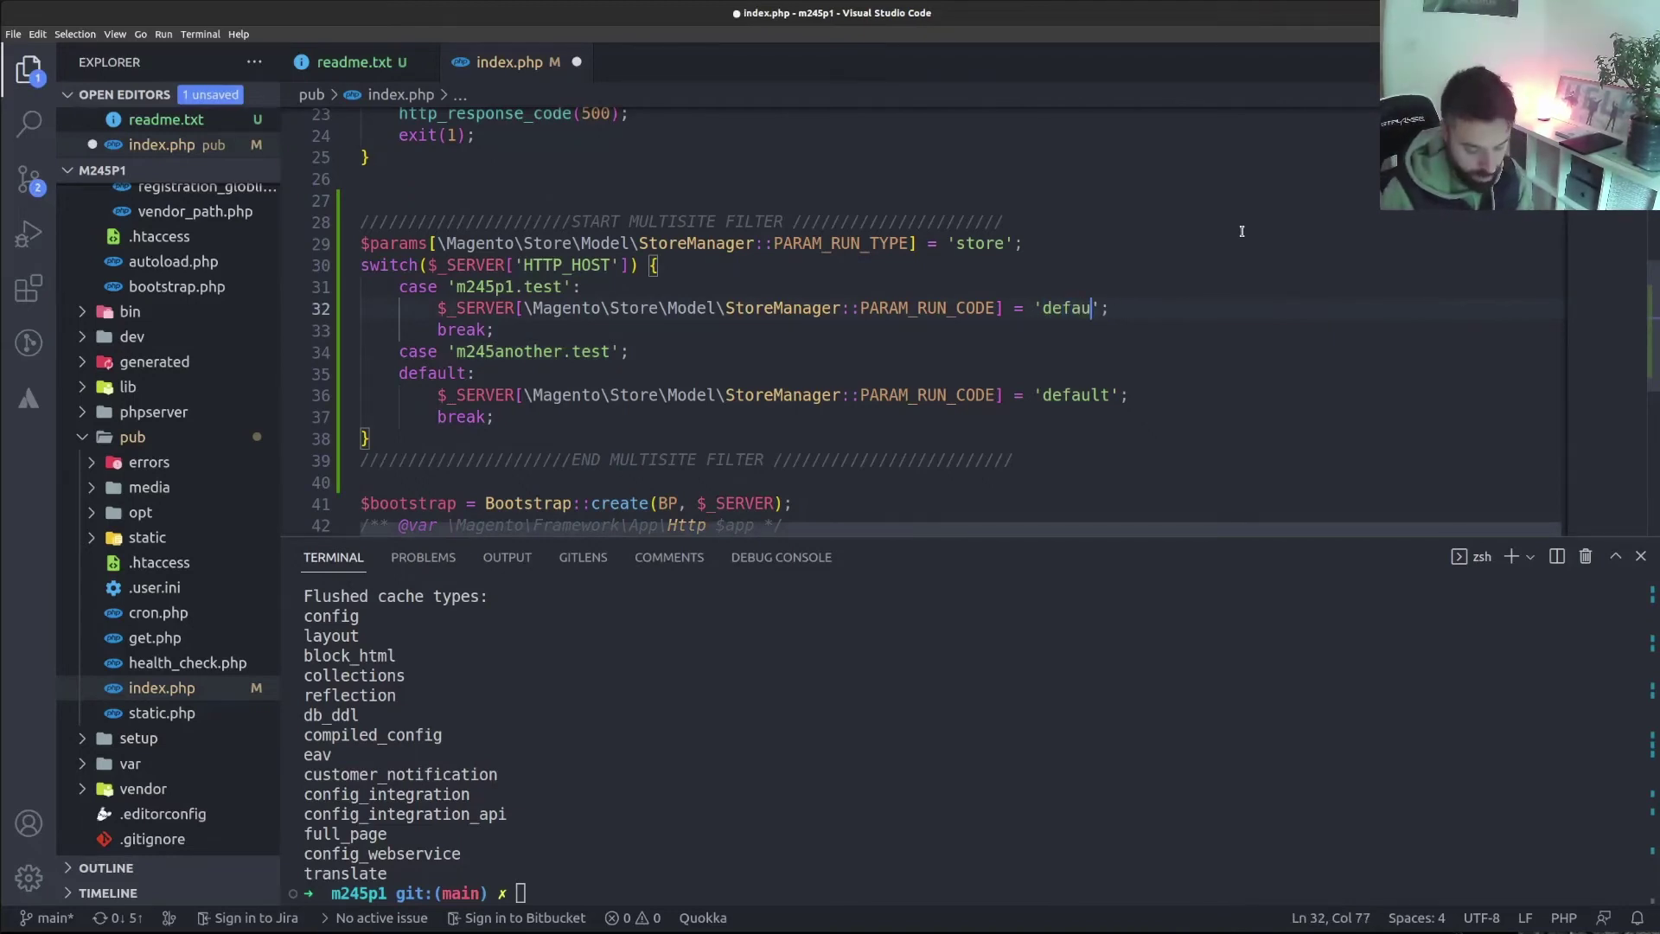
key(BackSpace)
key(BackSpace)
text(t)
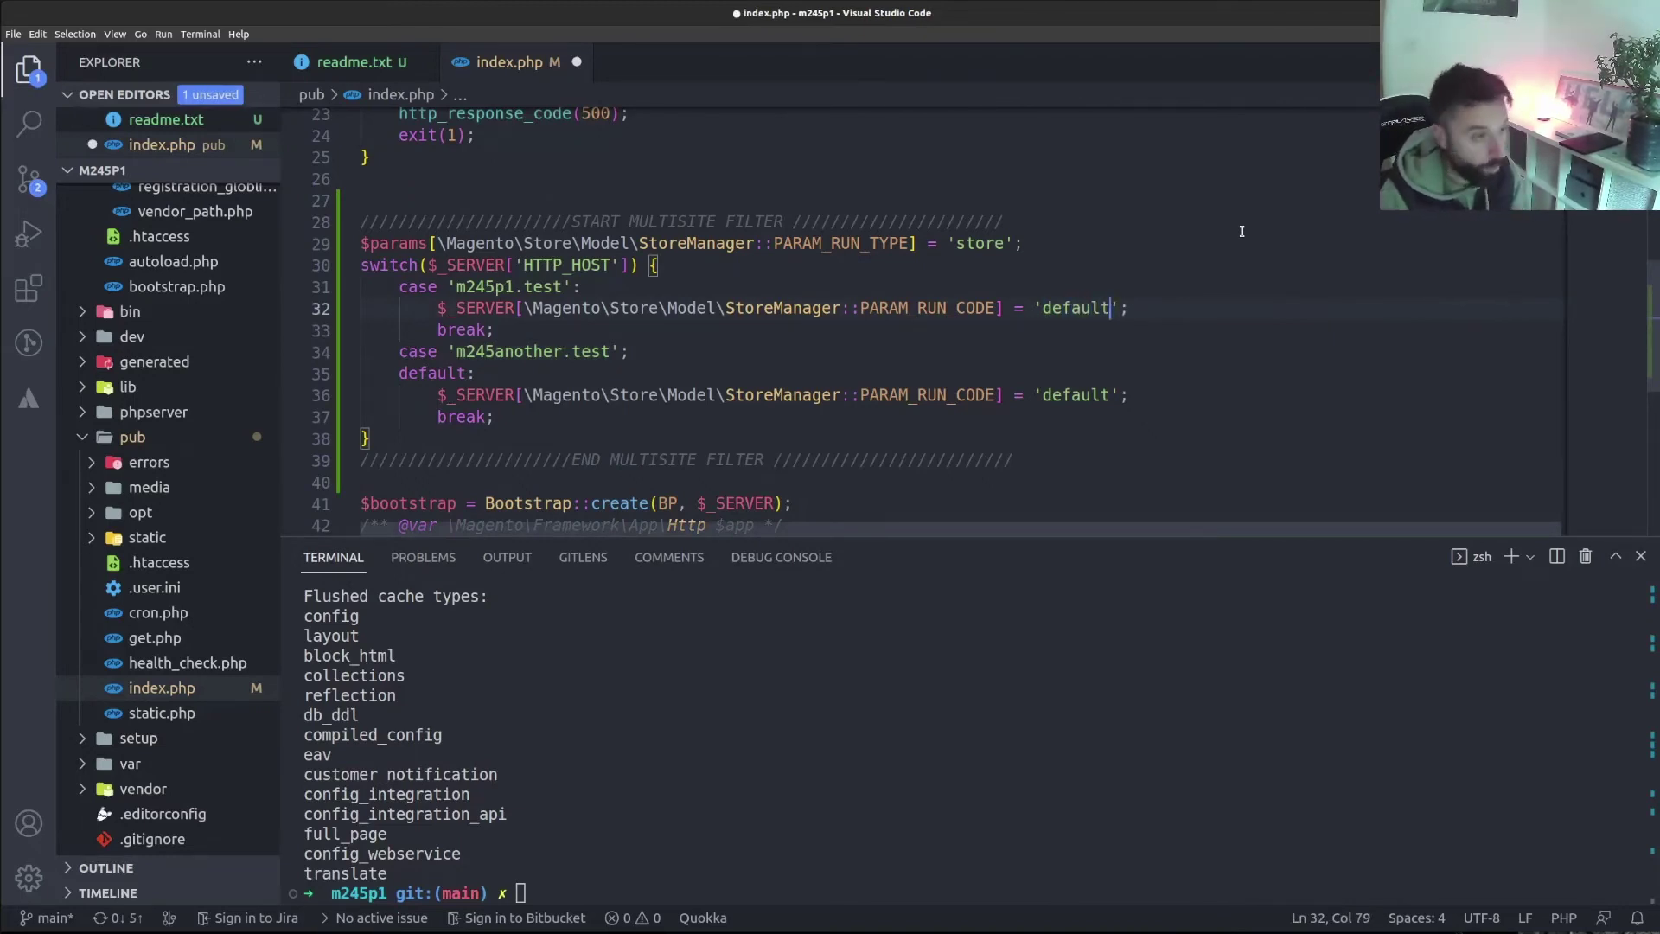
key(alt+Tab)
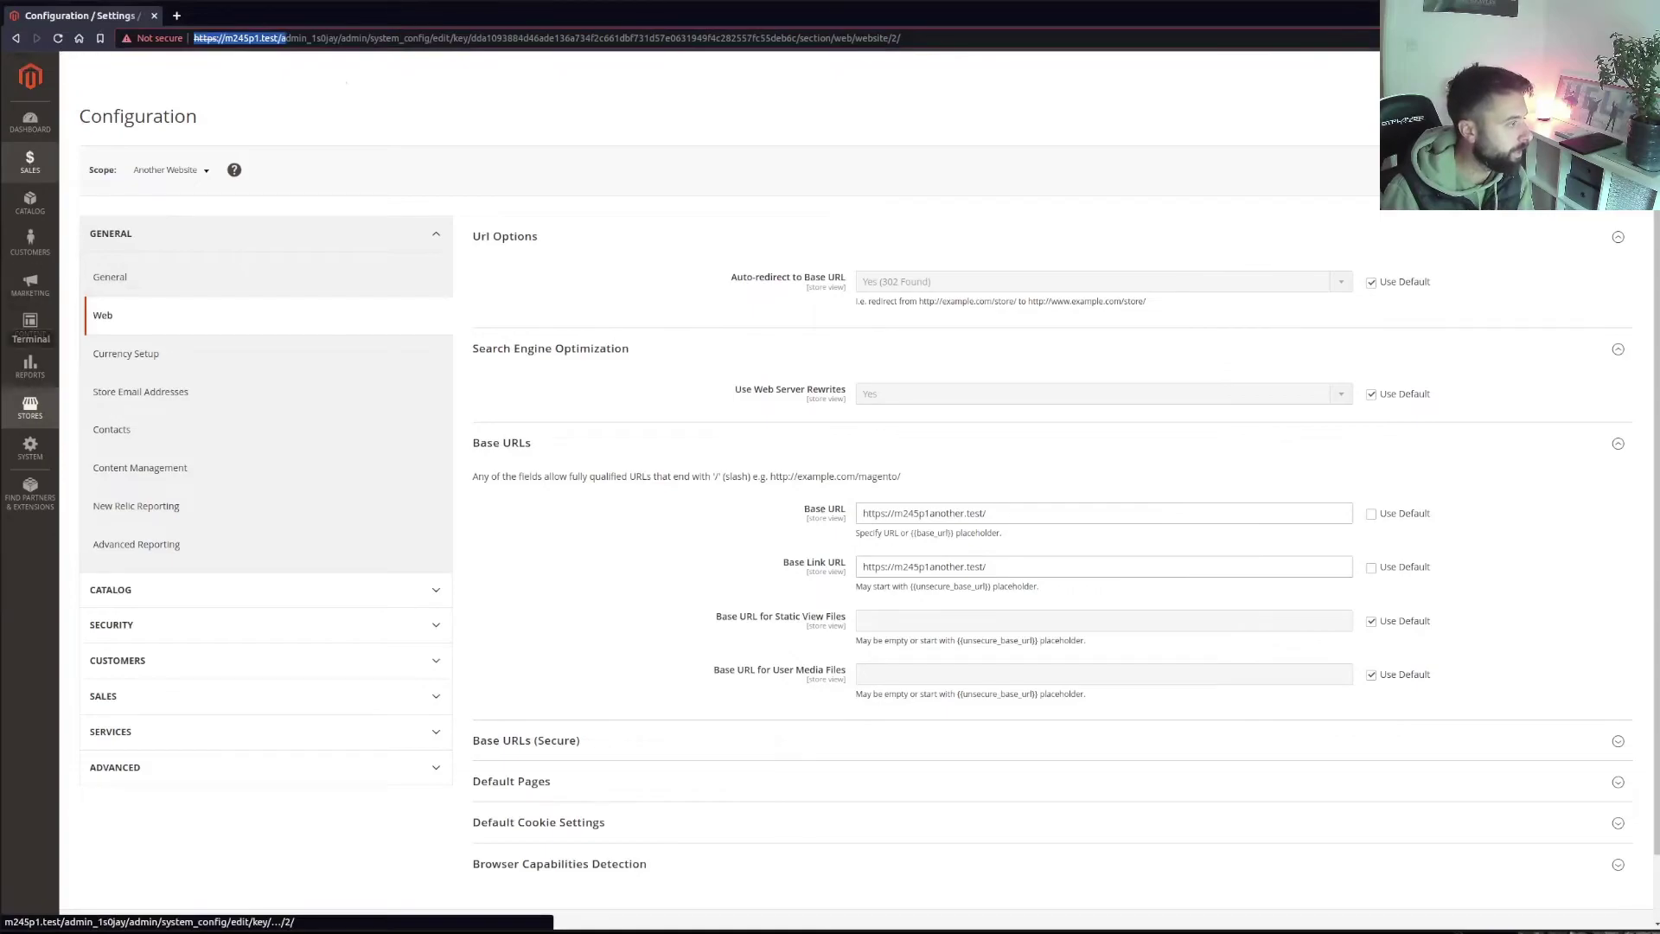
key(alt+Tab)
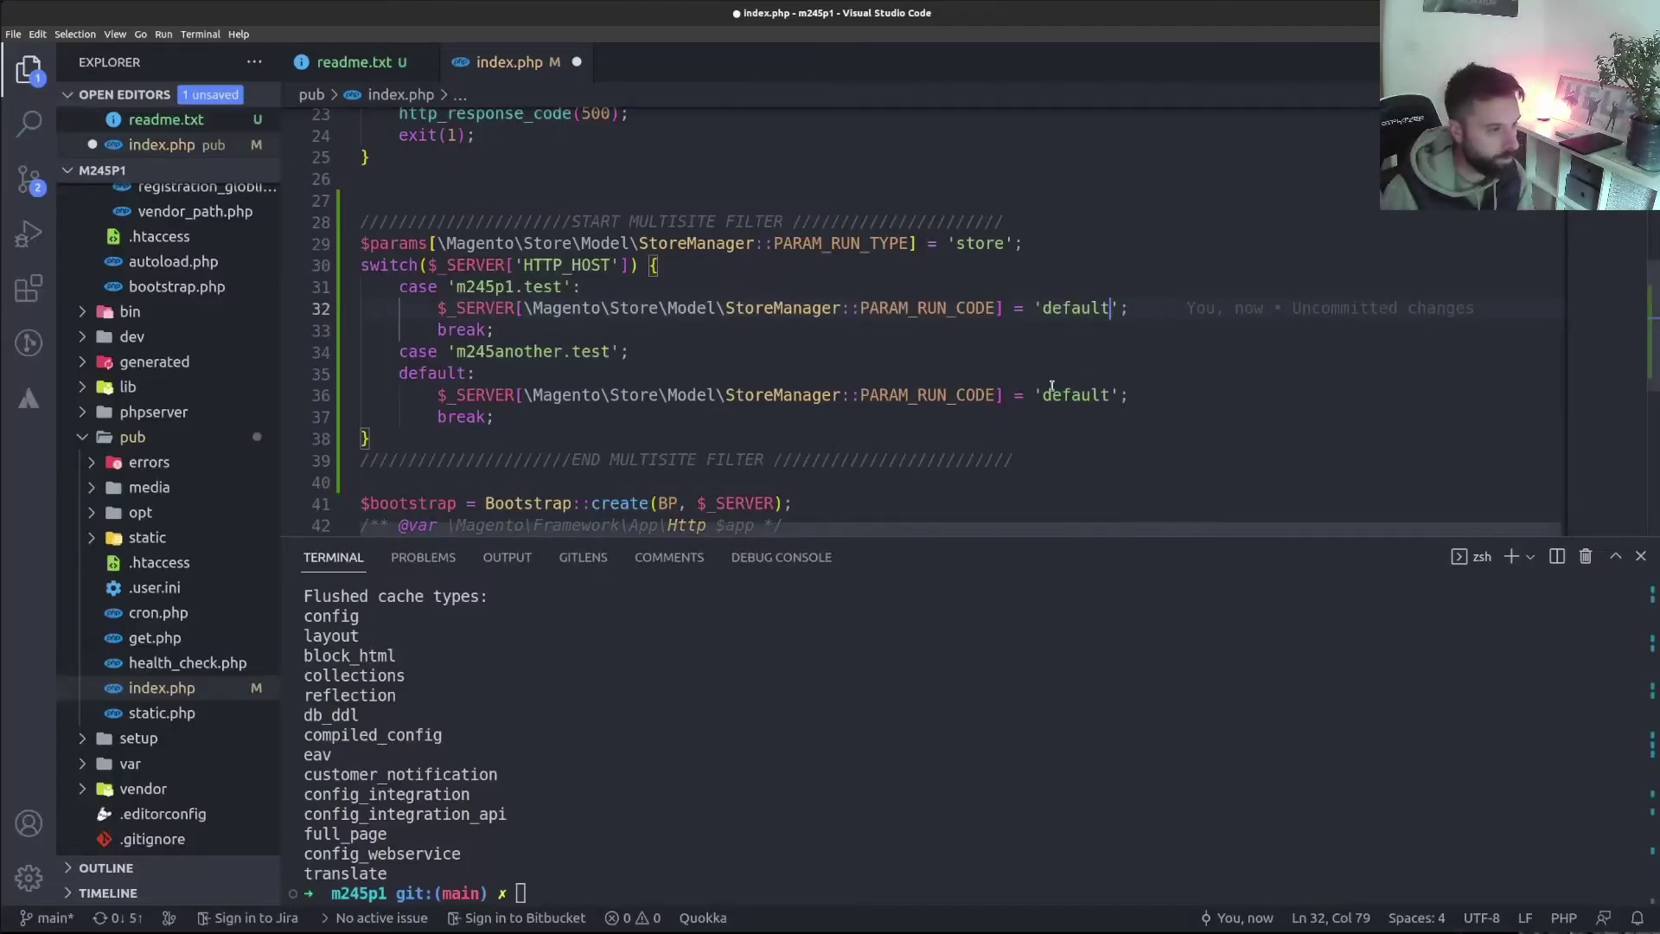
Set the fallback case's run code on line 36 to 'another' and save index.php
drag(1043, 394, 1106, 390)
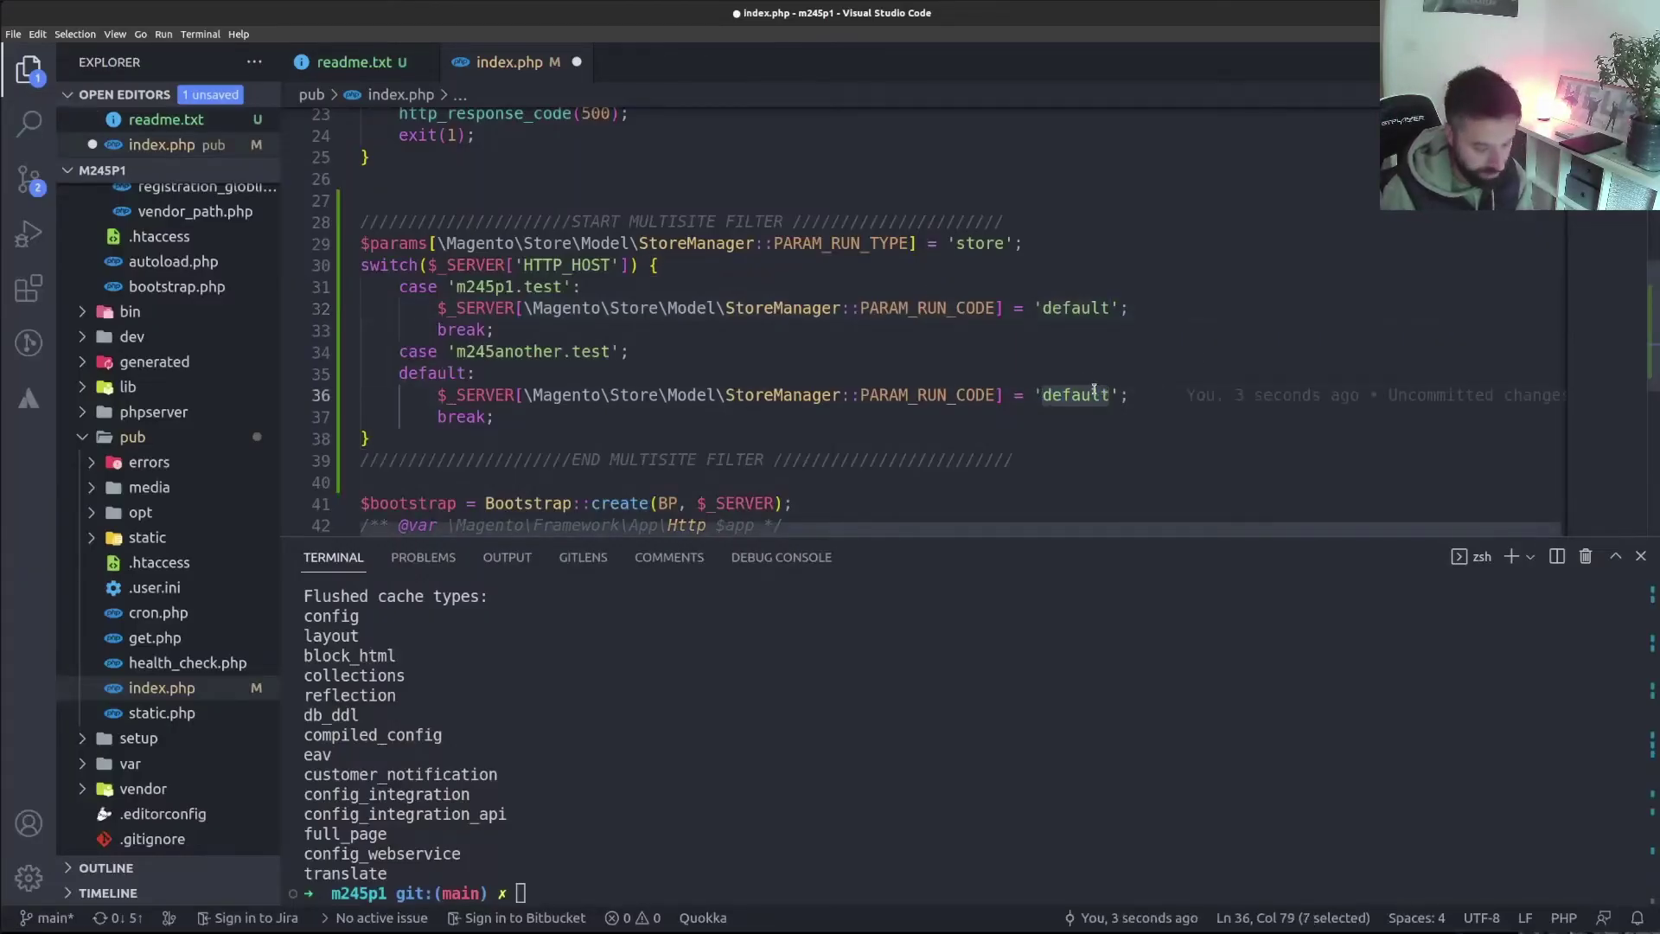
text(another)
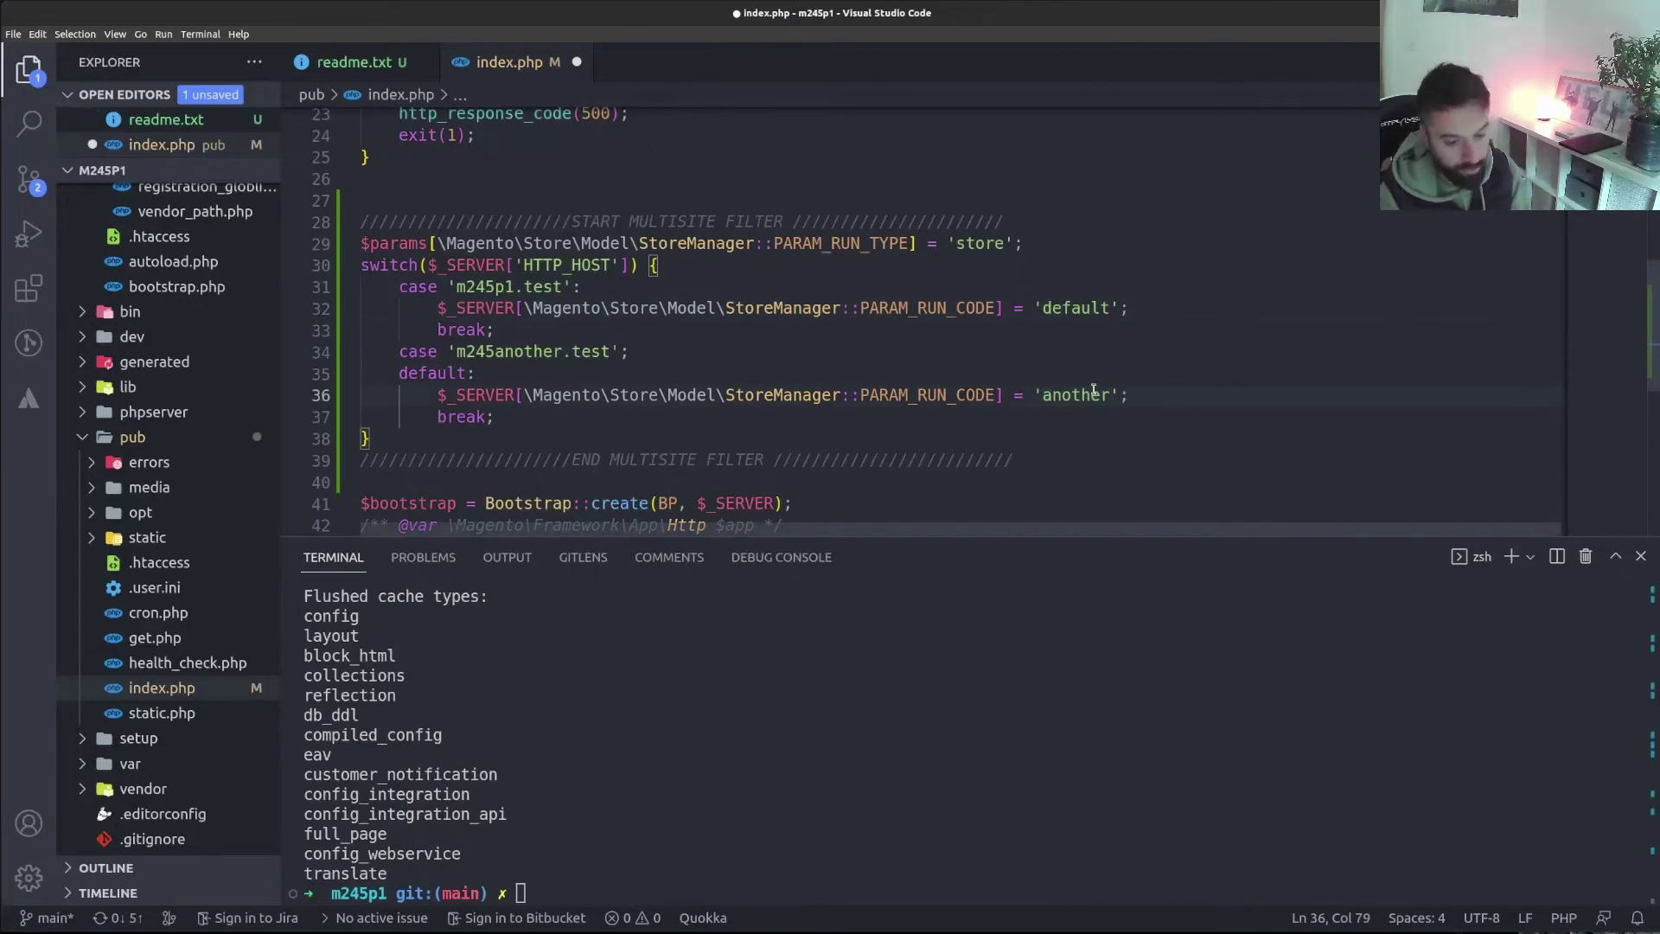
key(ctrl+s)
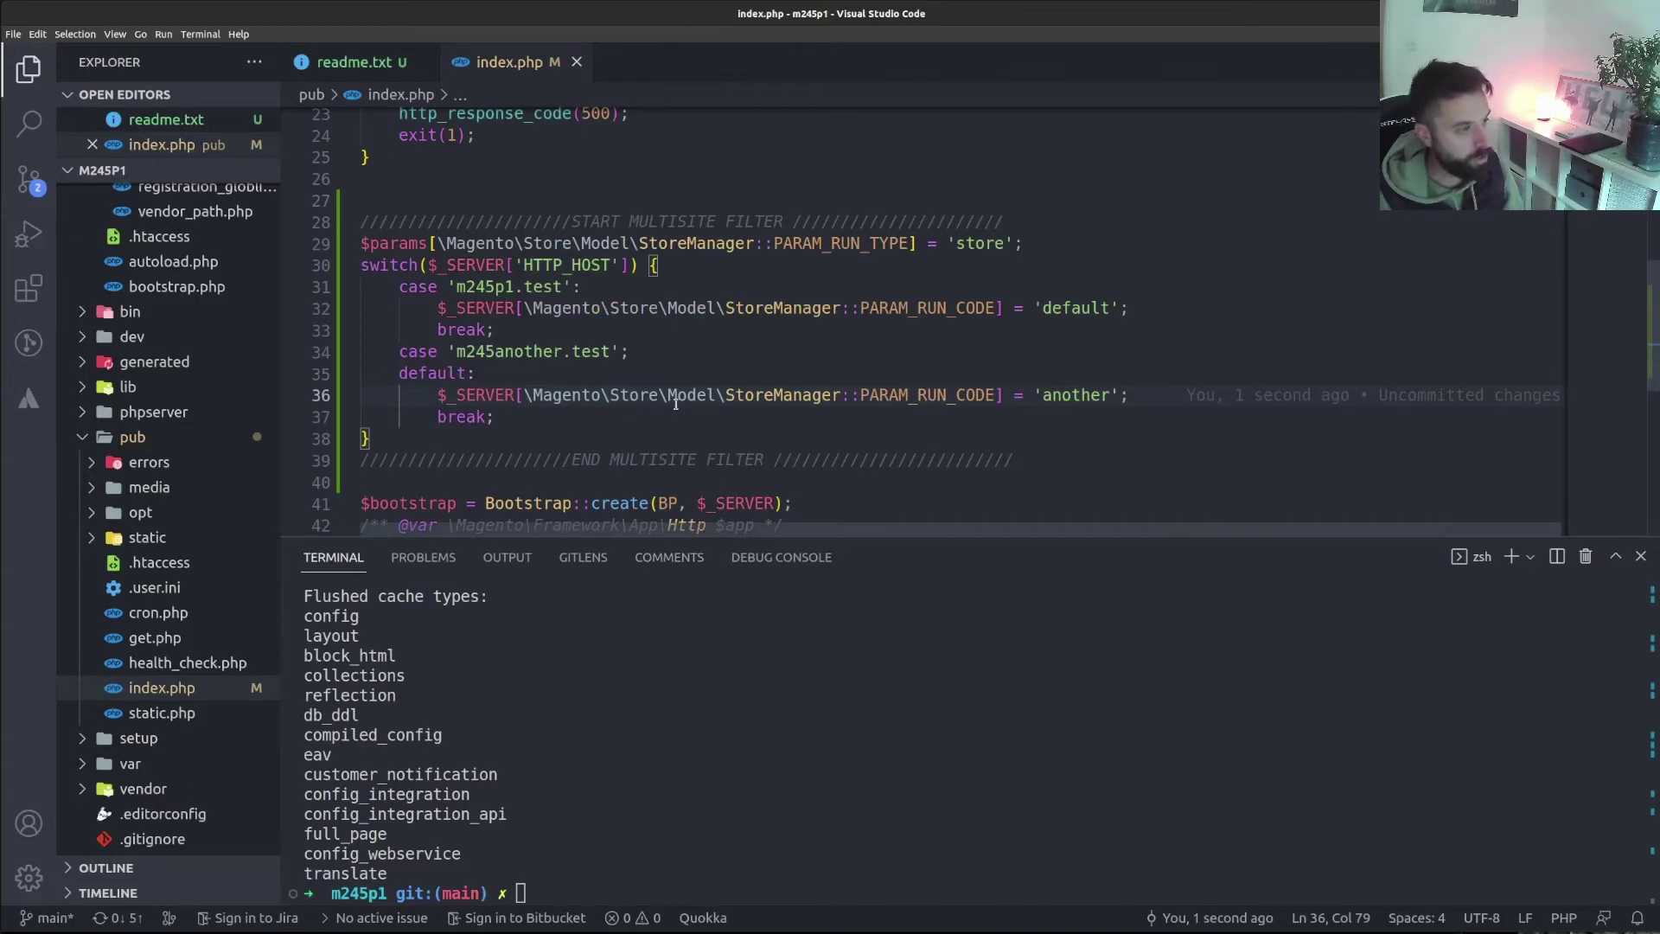
mouse_move(594, 396)
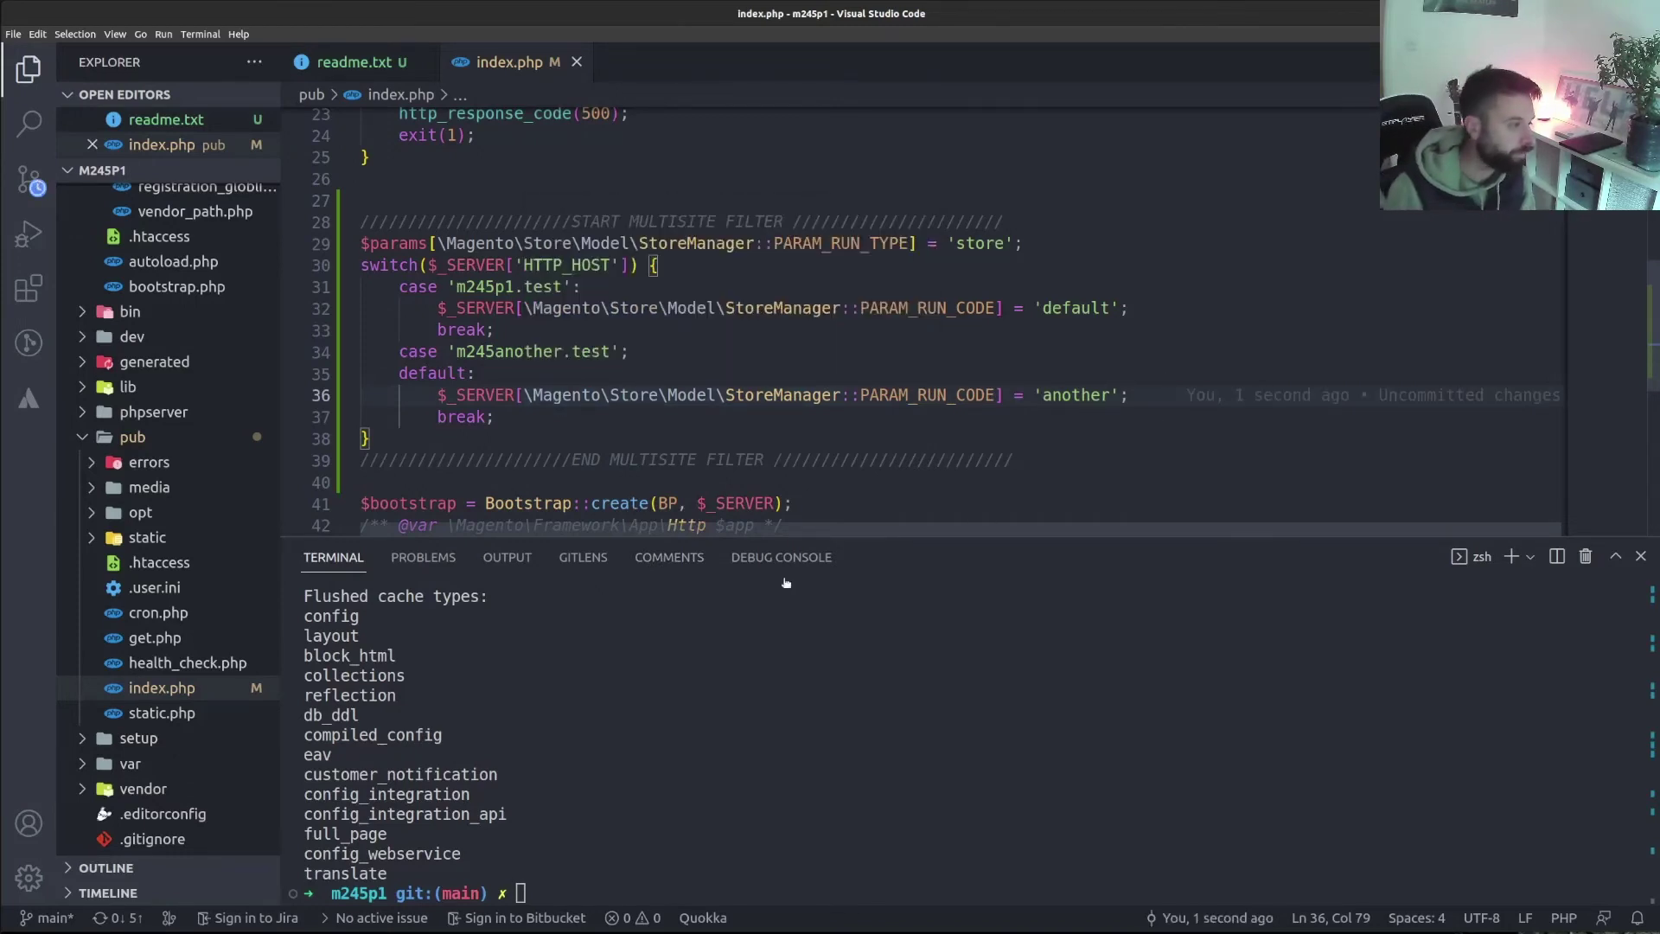
click(725, 721)
Rerun 'b/m indexer:reindex && b/m cache:flush' in the terminal so the host switch takes effect
key(Up)
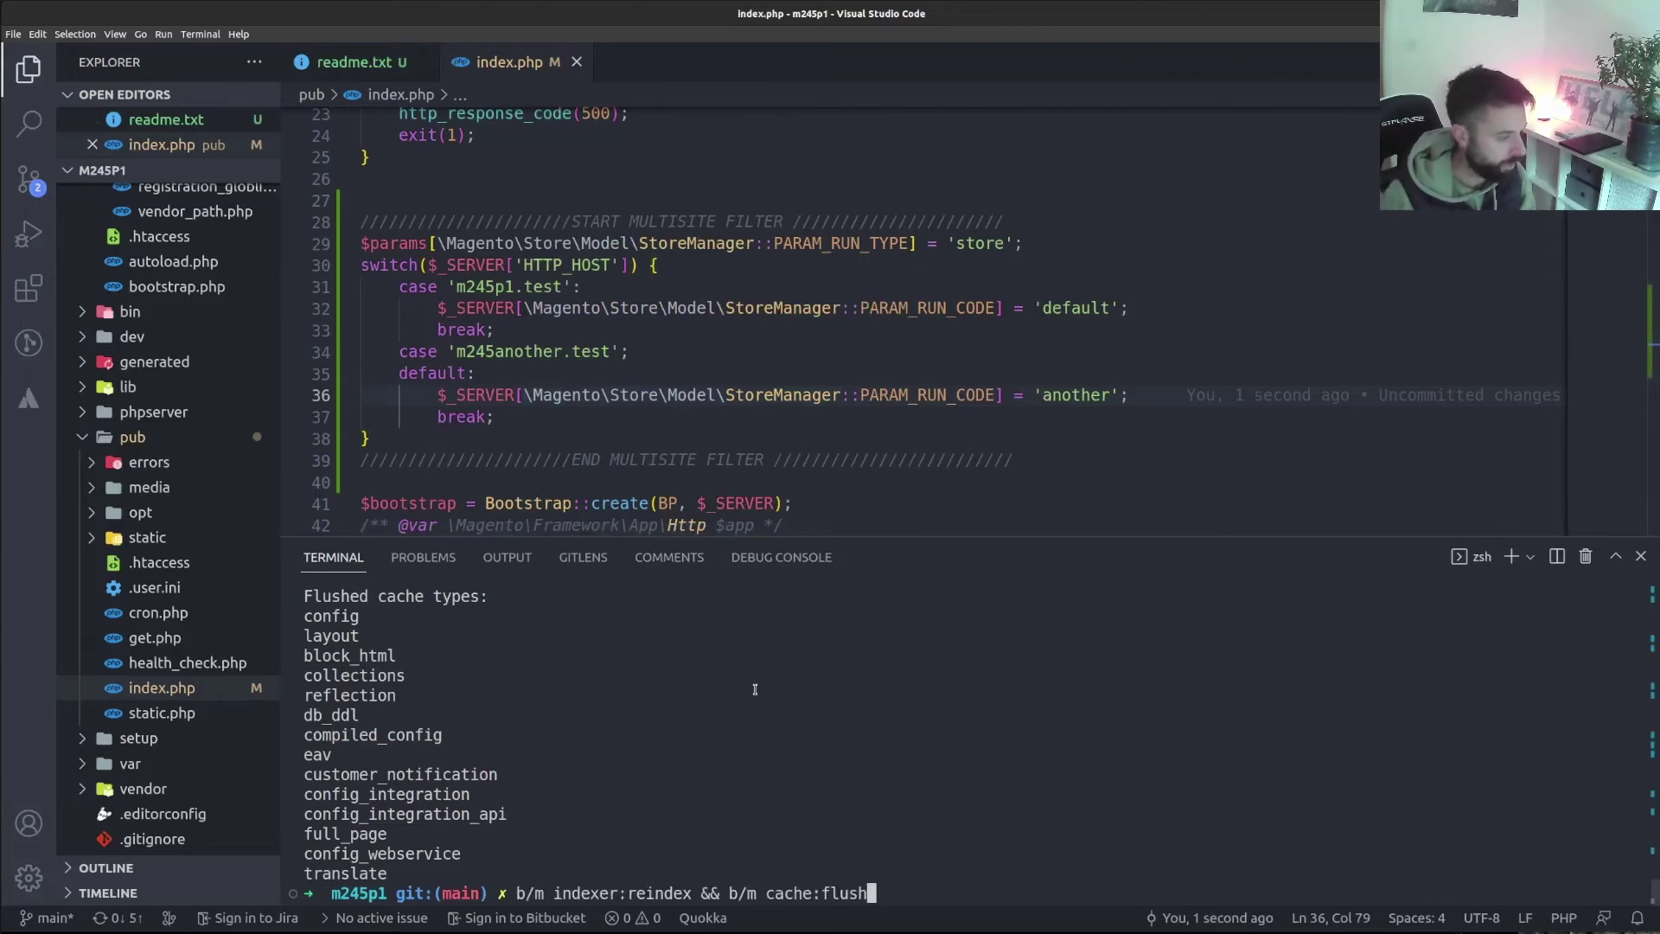
key(Return)
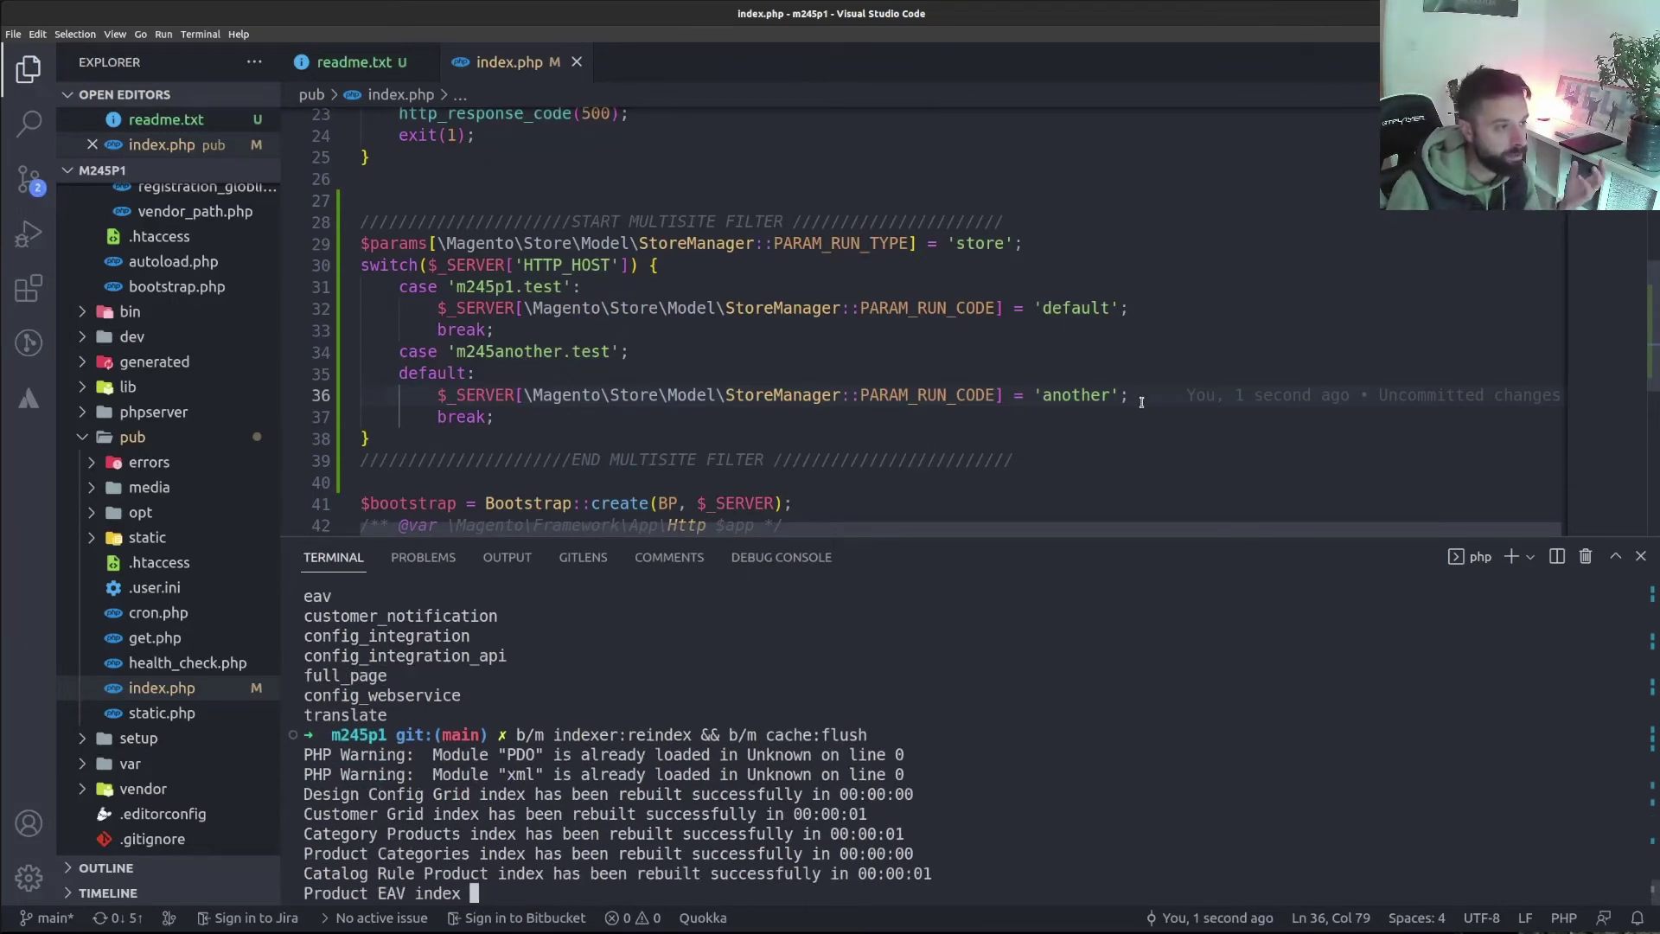
drag(960, 243, 1002, 243)
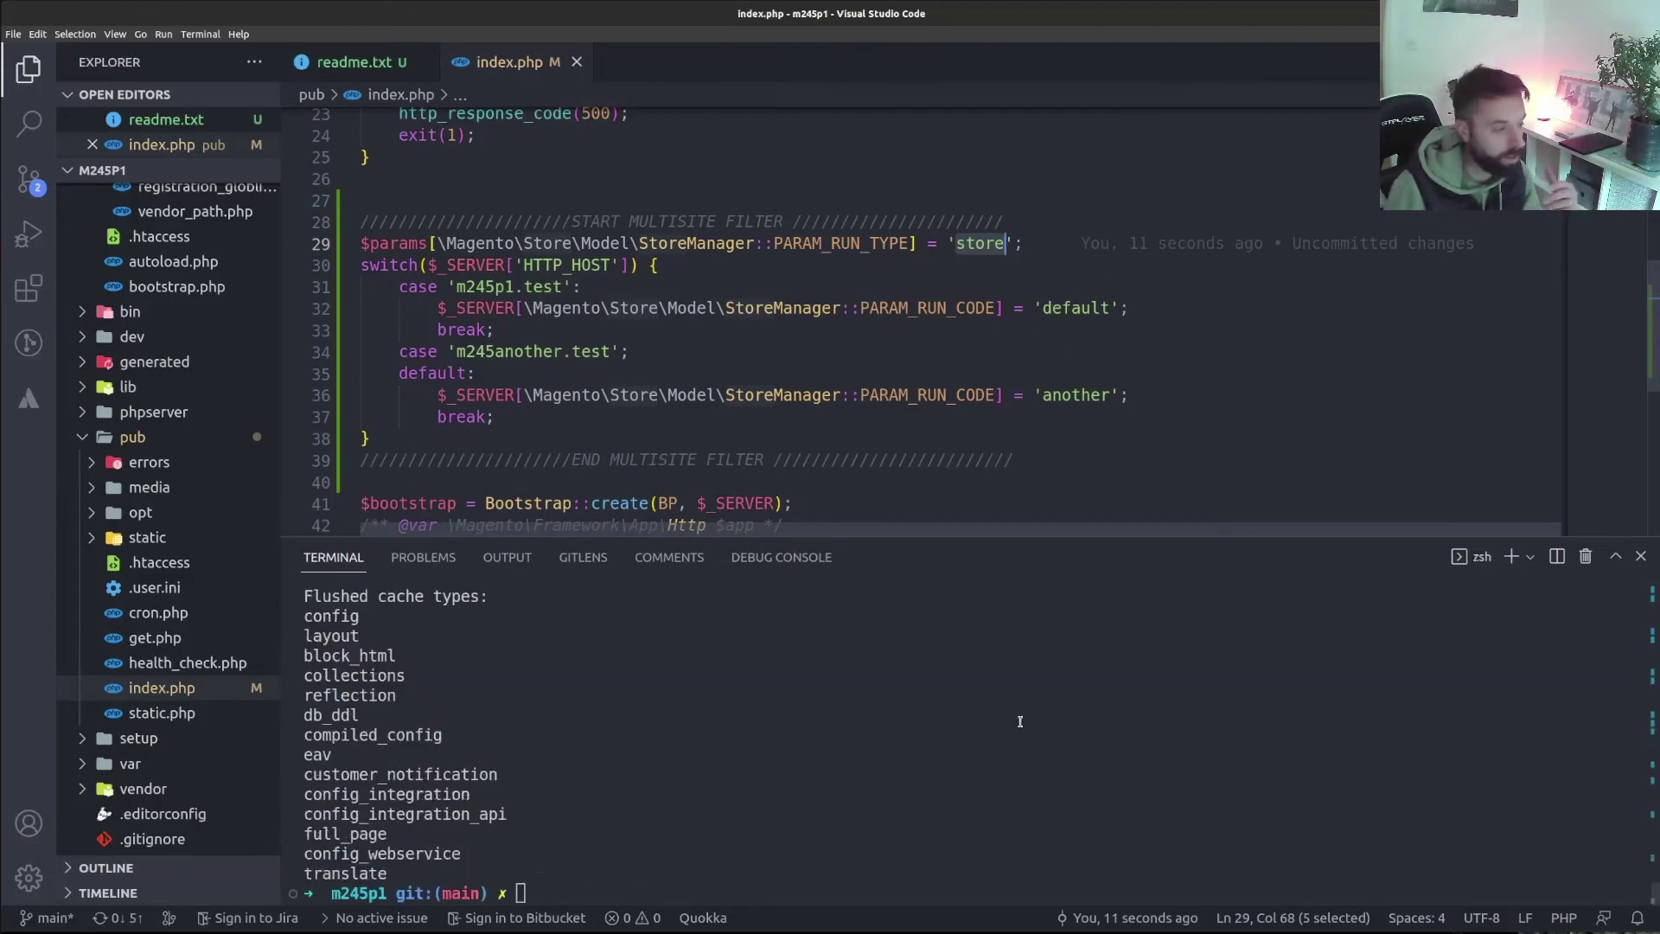
key(alt+Tab)
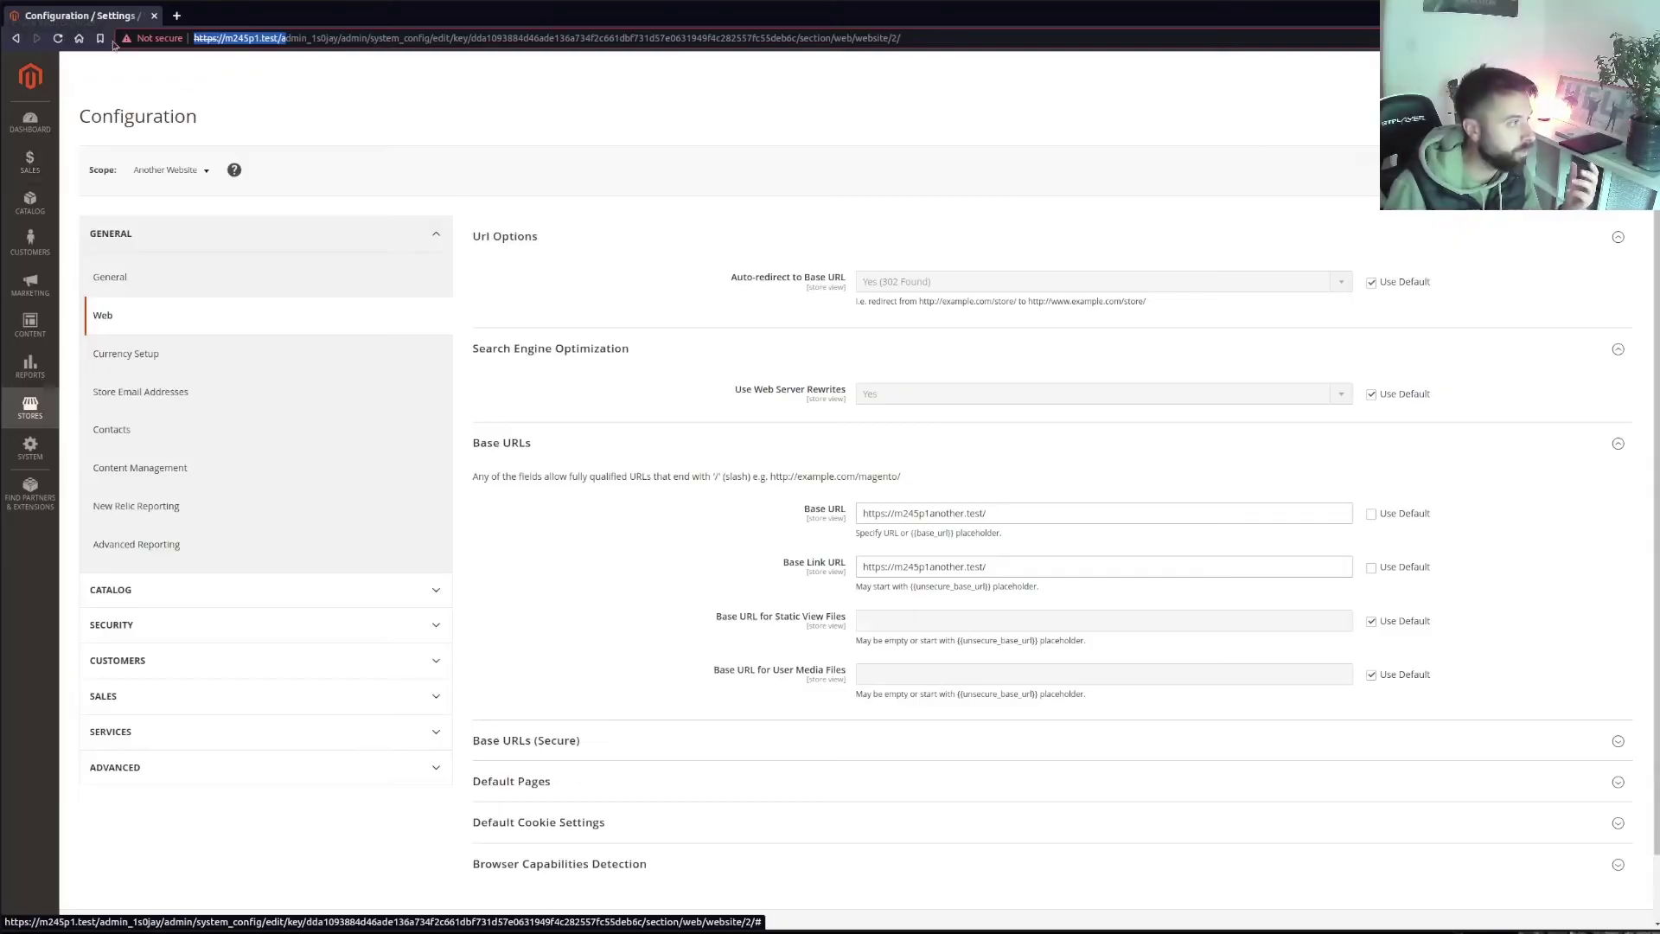
Load the m245p1.test storefront in a new browser tab
click(172, 19)
text(m24)
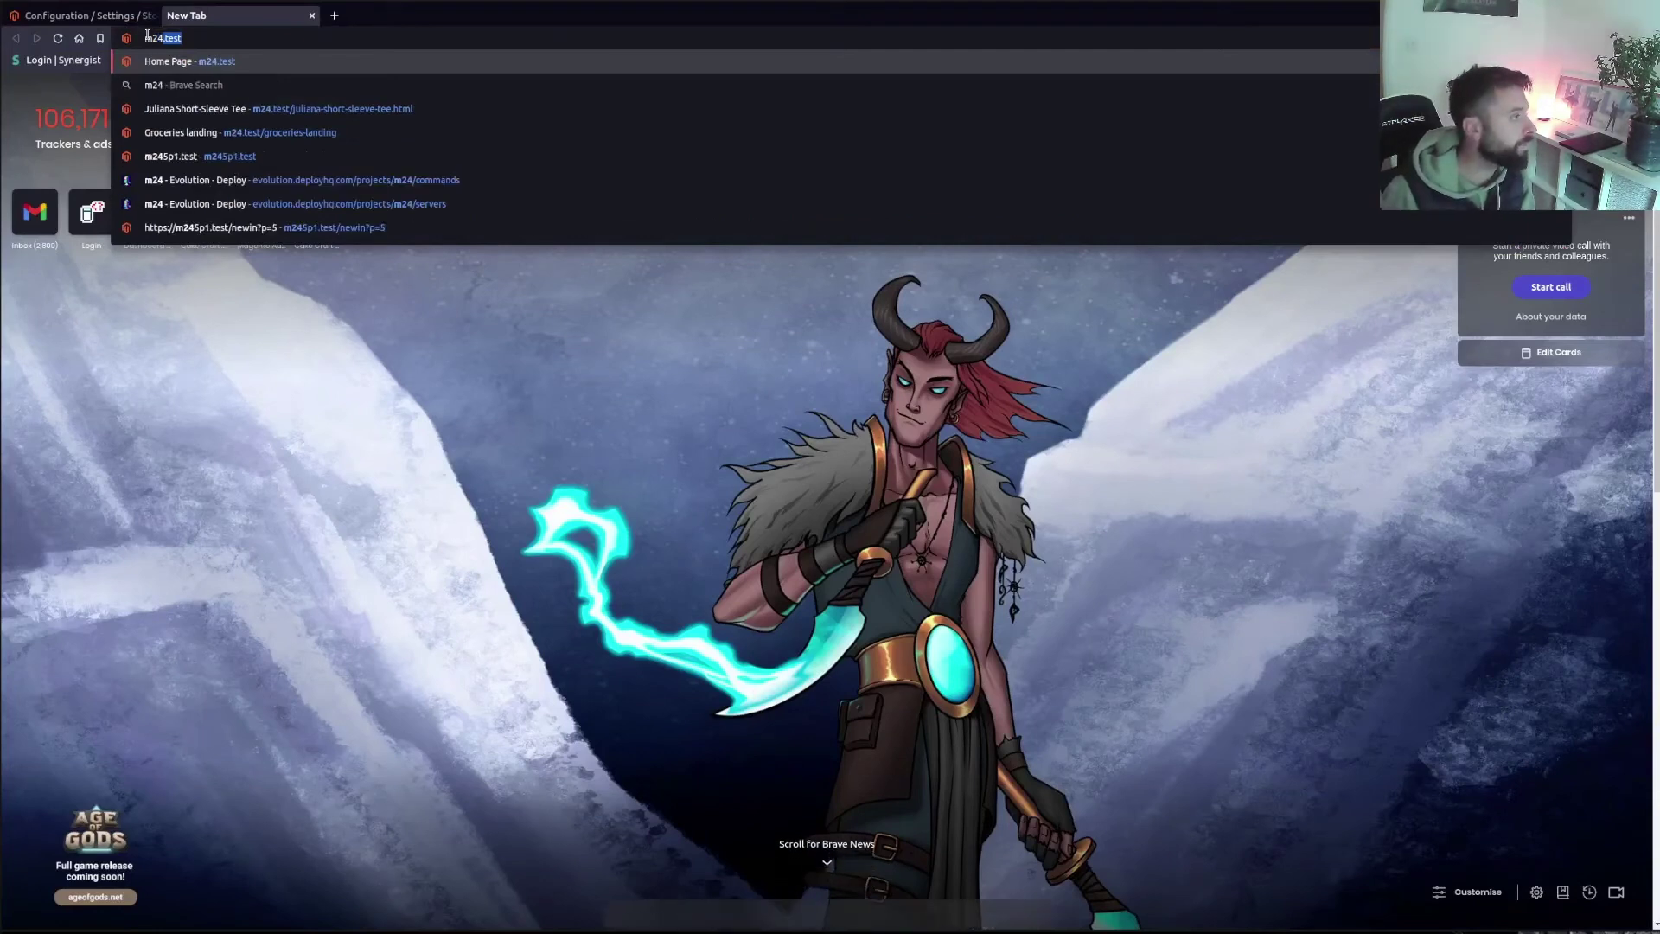
key(BackSpace)
text(5p1.test)
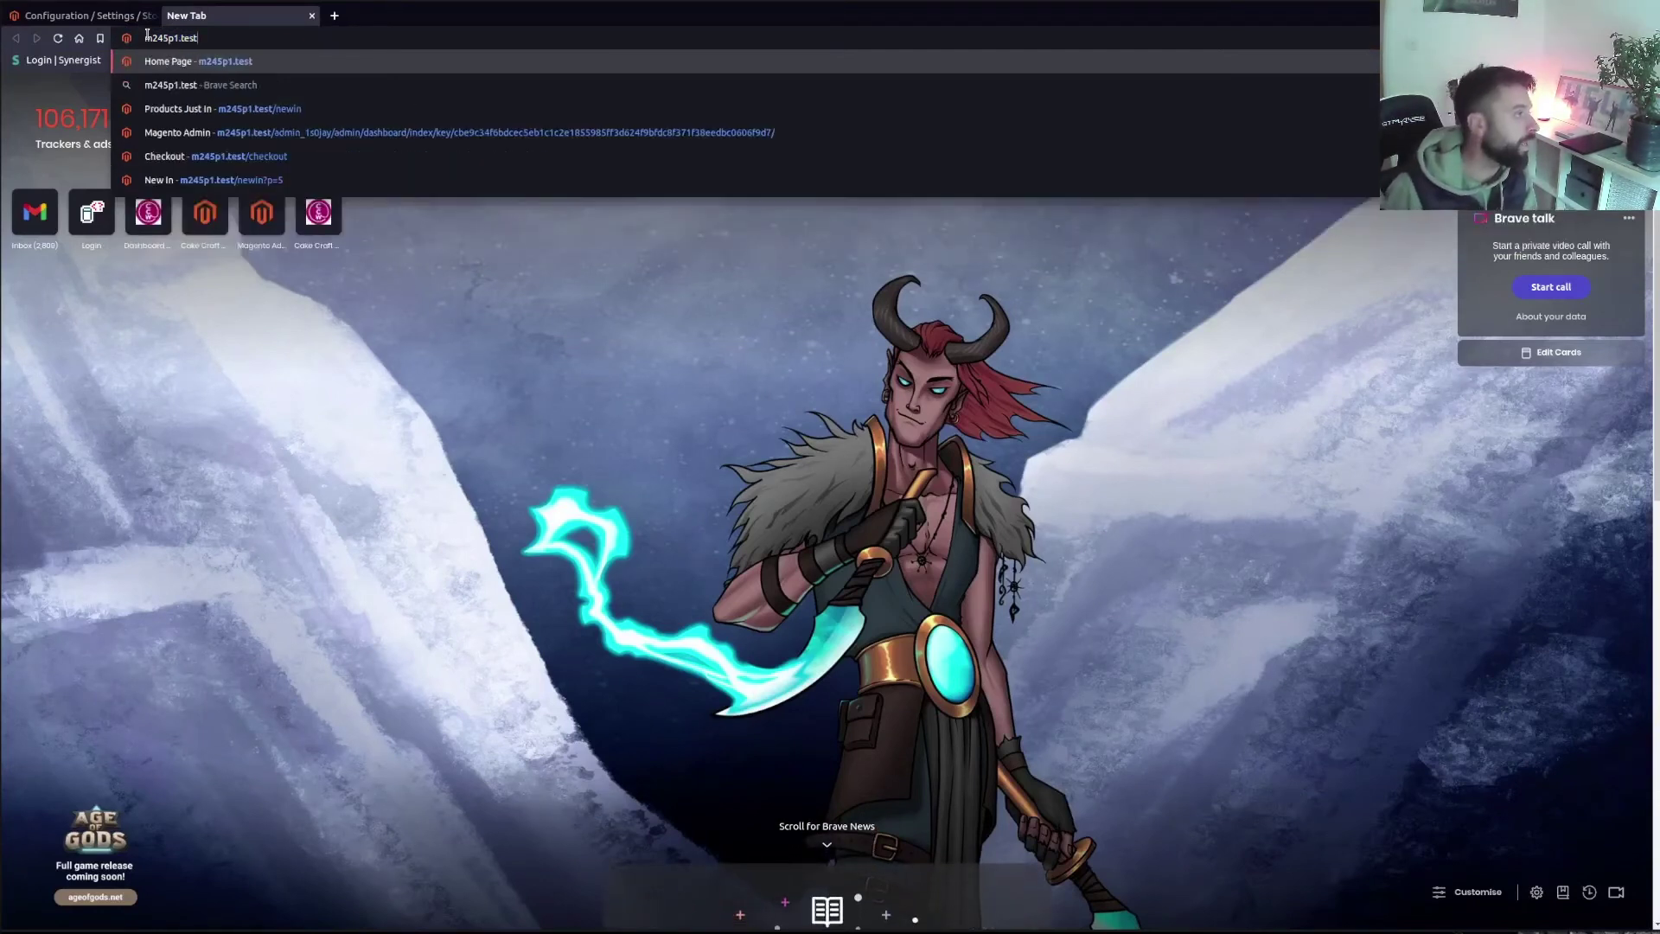
key(Return)
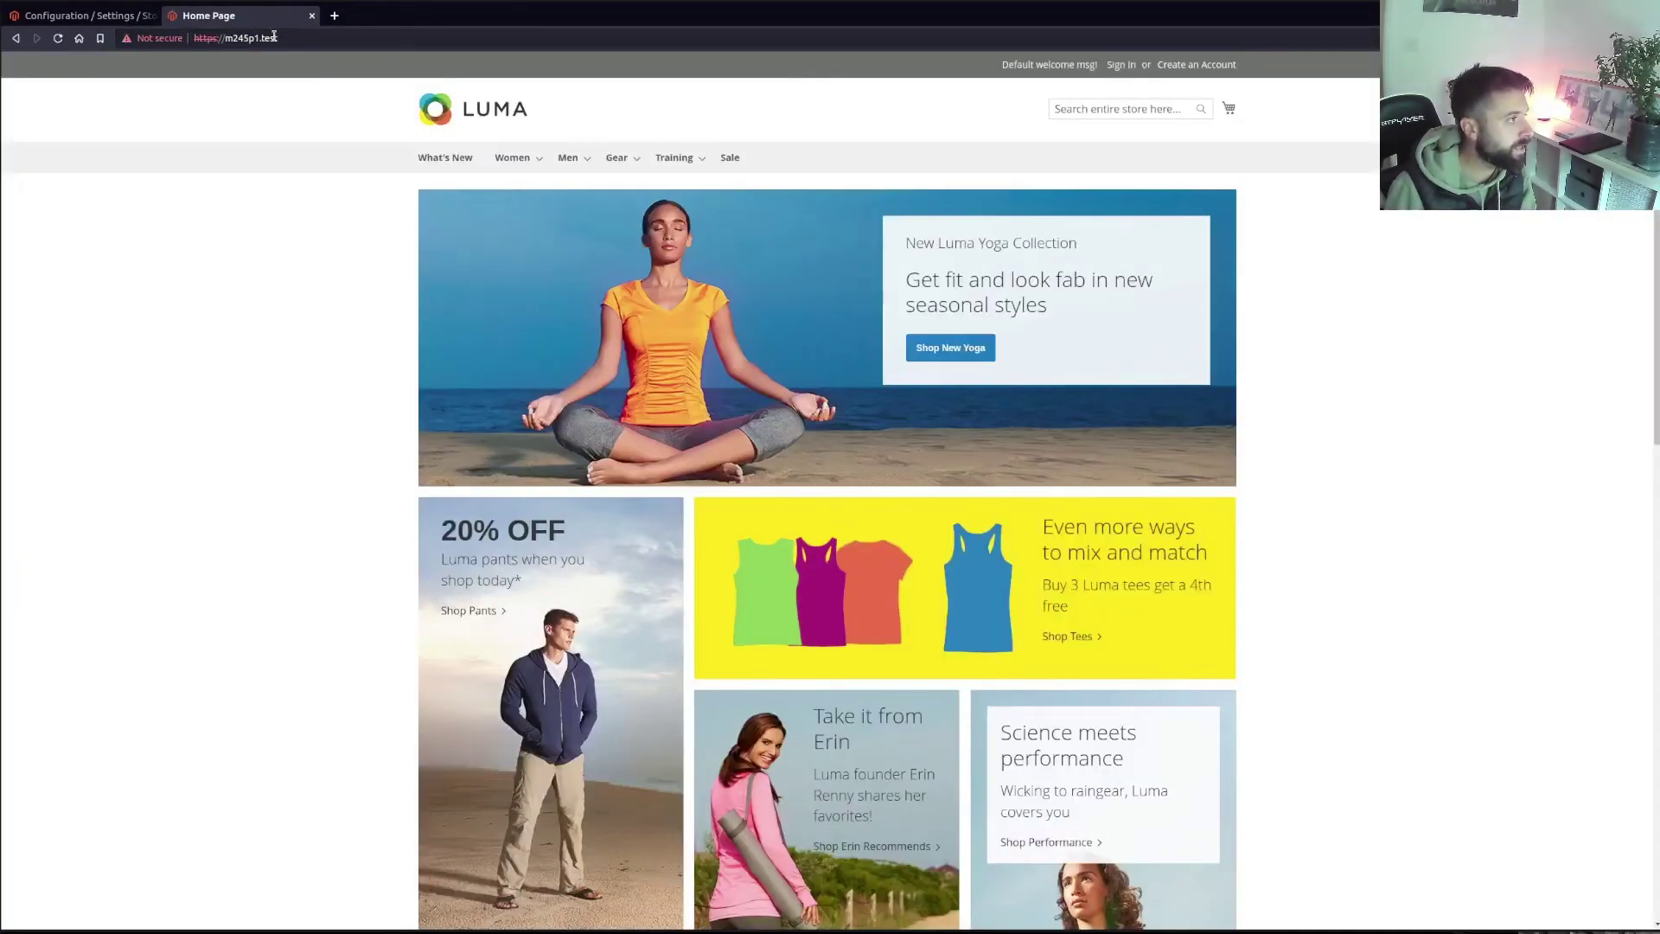
Load m245p1another.test and open its empty Women > Tops > Jackets category
click(262, 38)
click(277, 38)
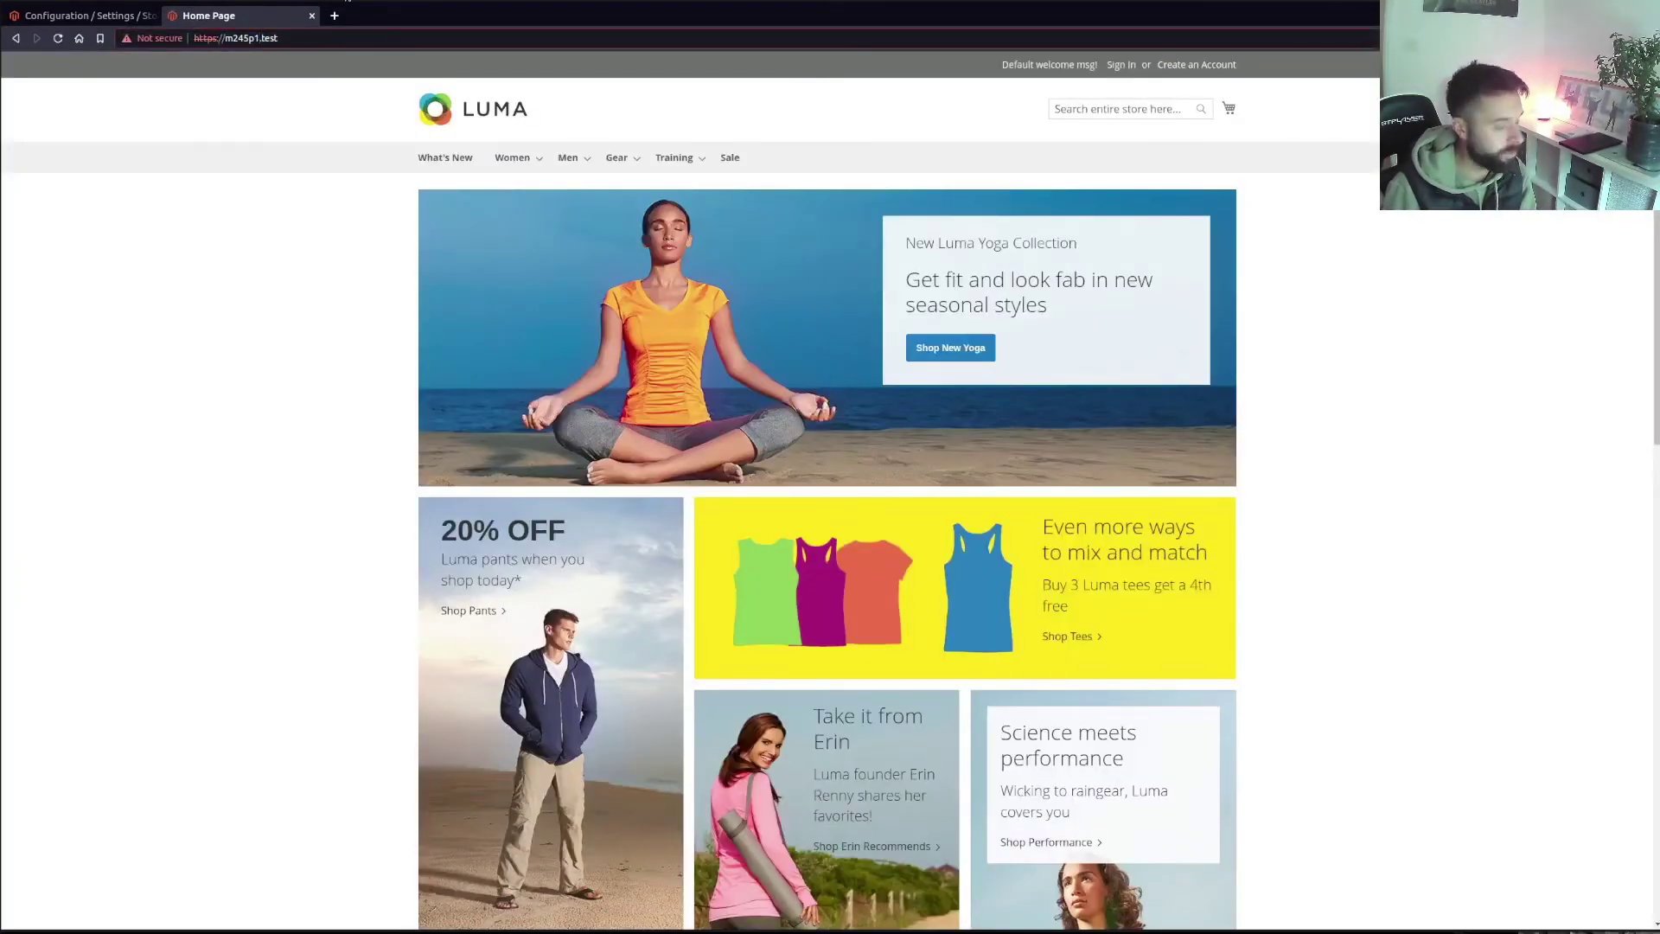
text(another)
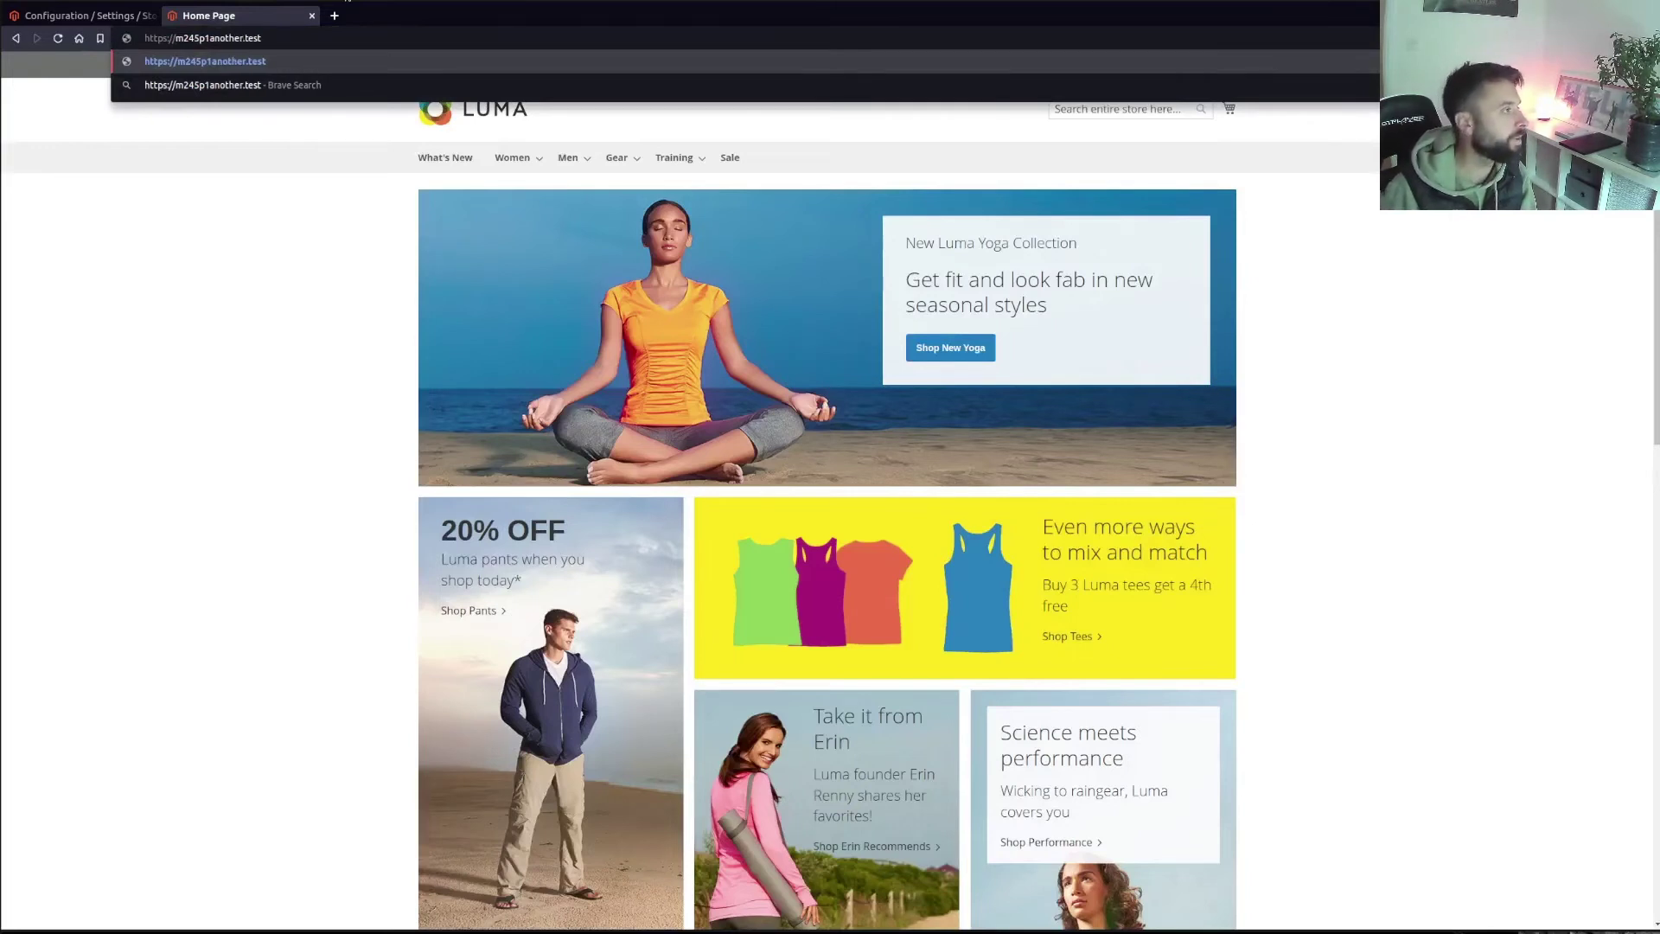
key(Return)
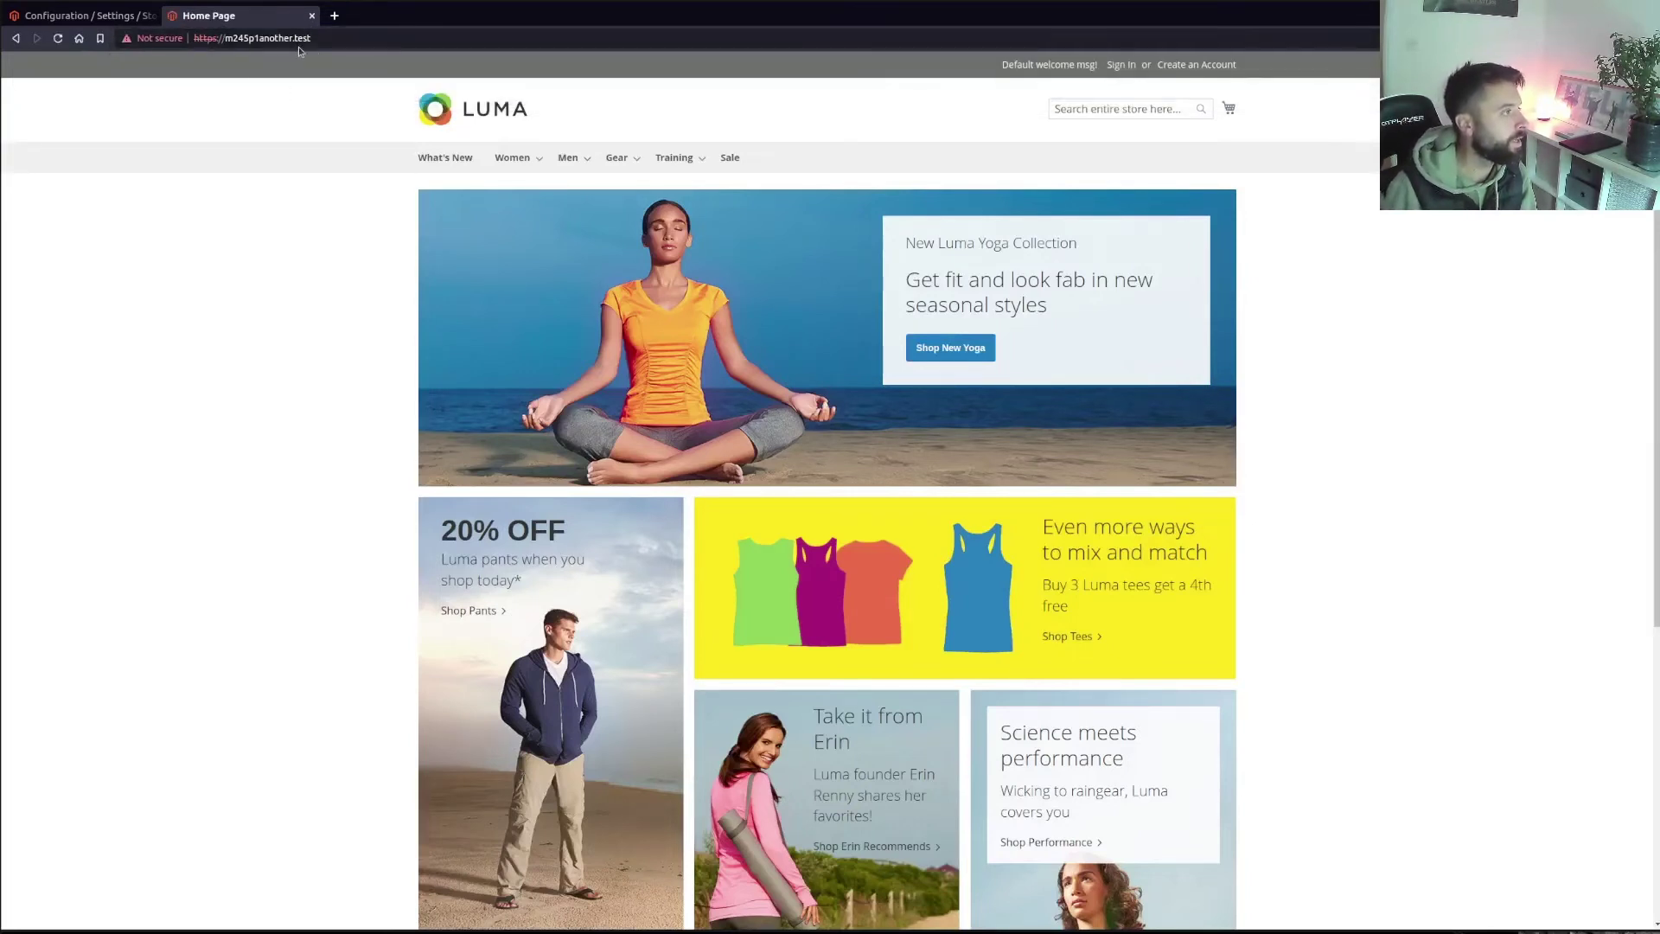
mouse_move(529, 159)
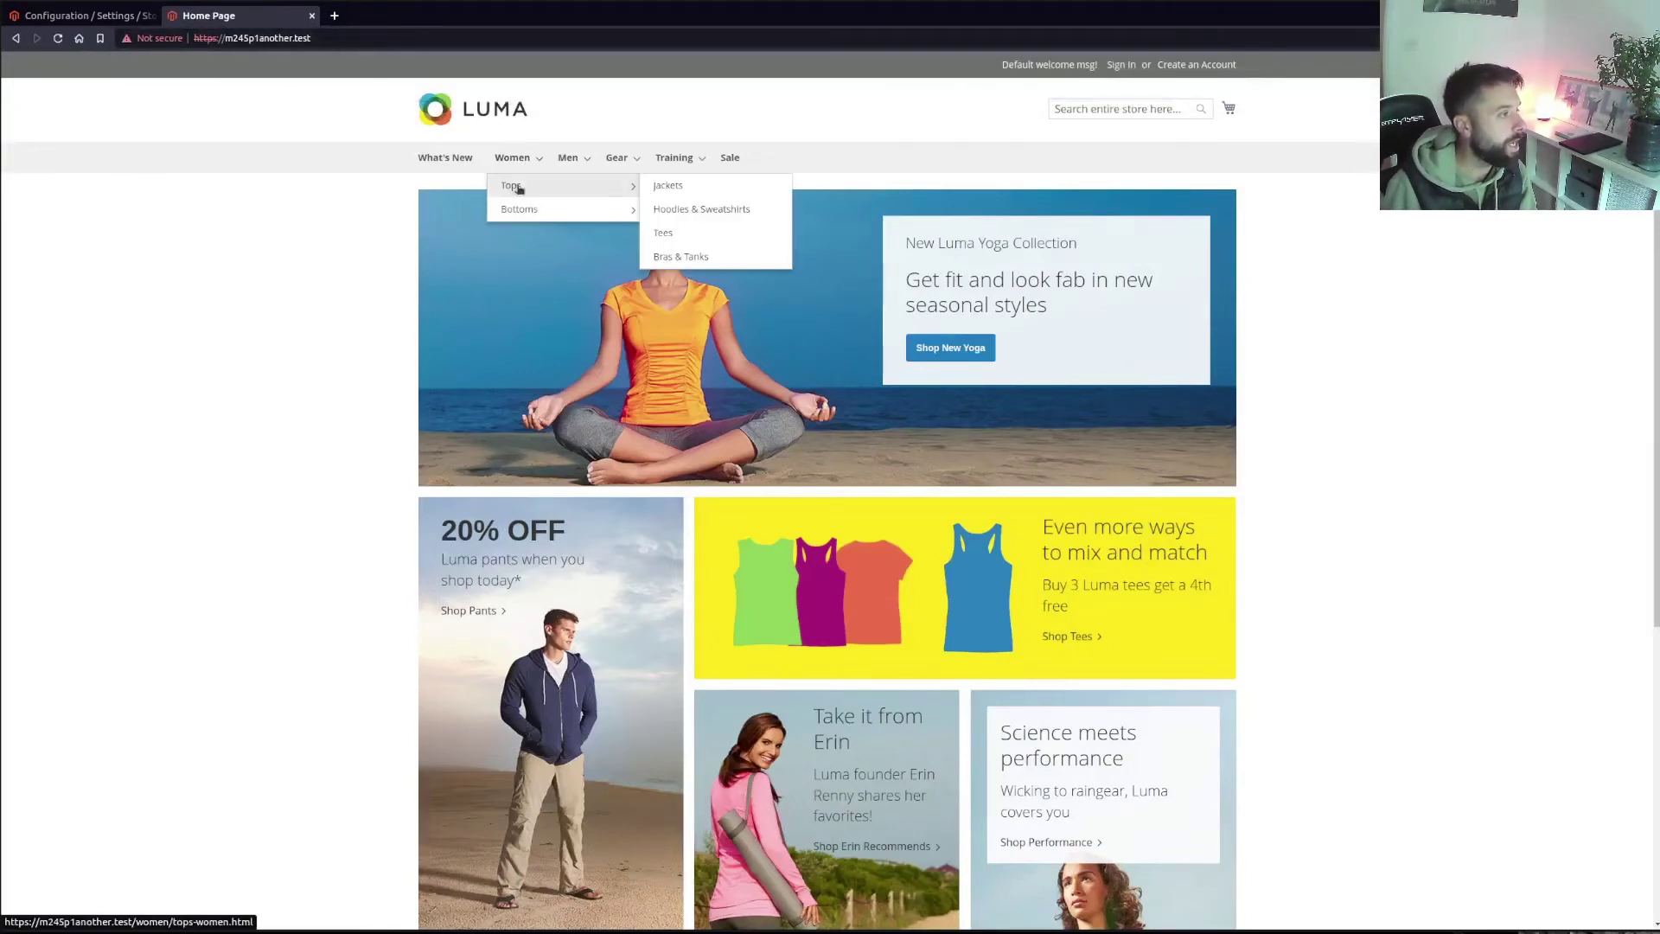
click(677, 187)
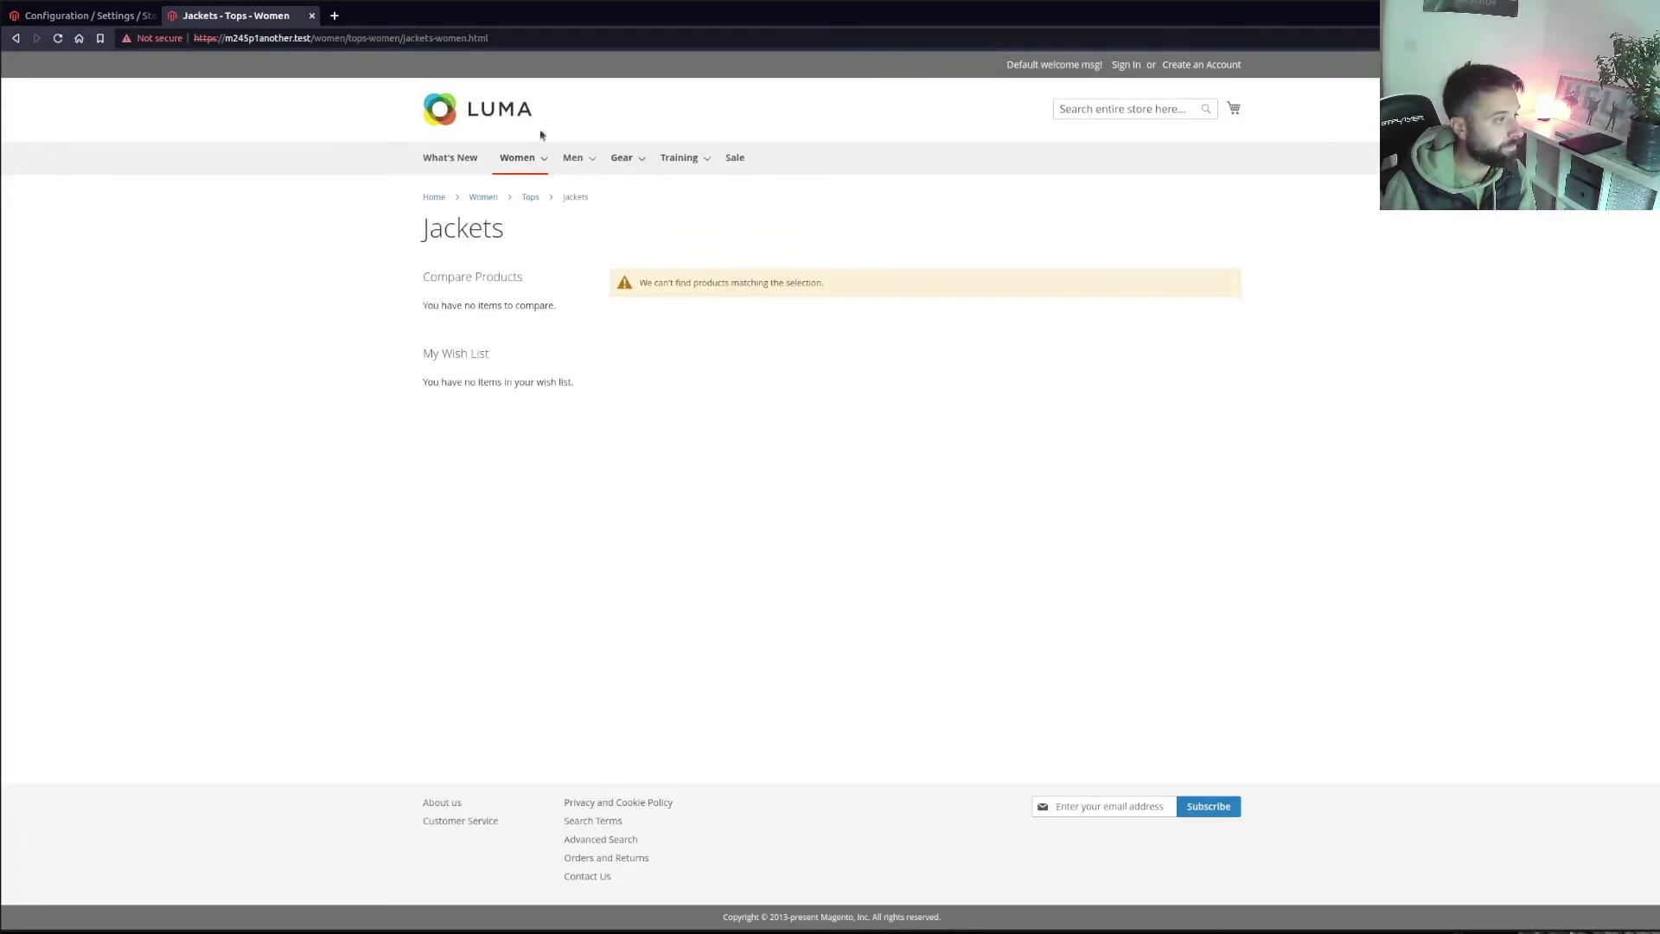
click(269, 41)
click(291, 42)
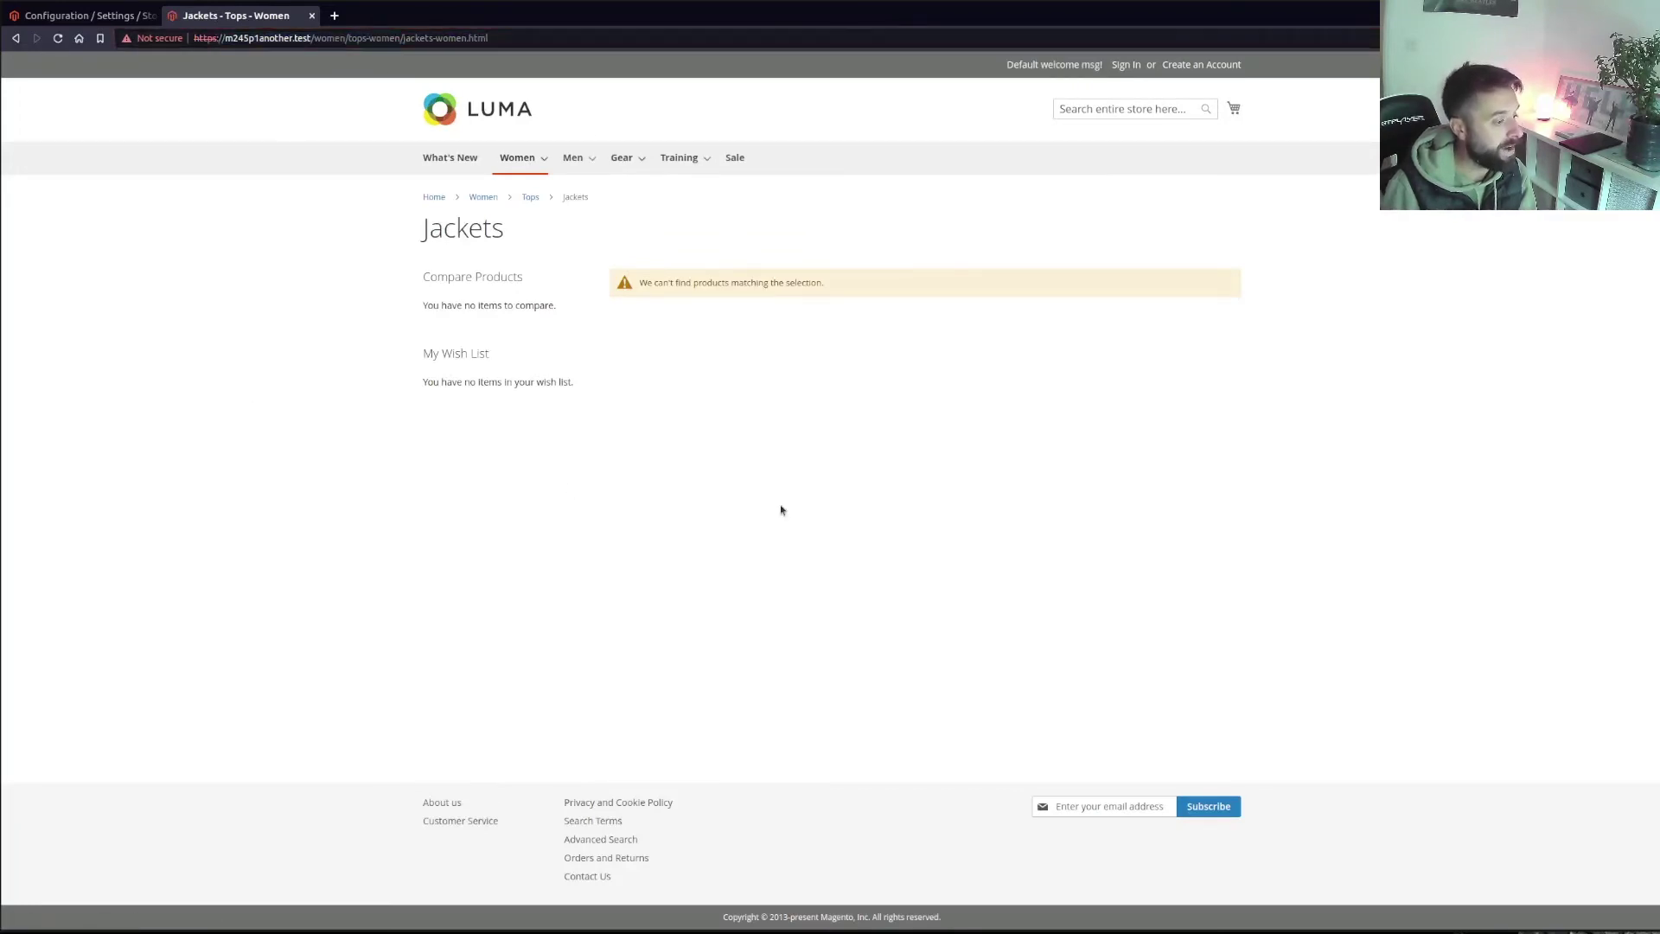
click(96, 15)
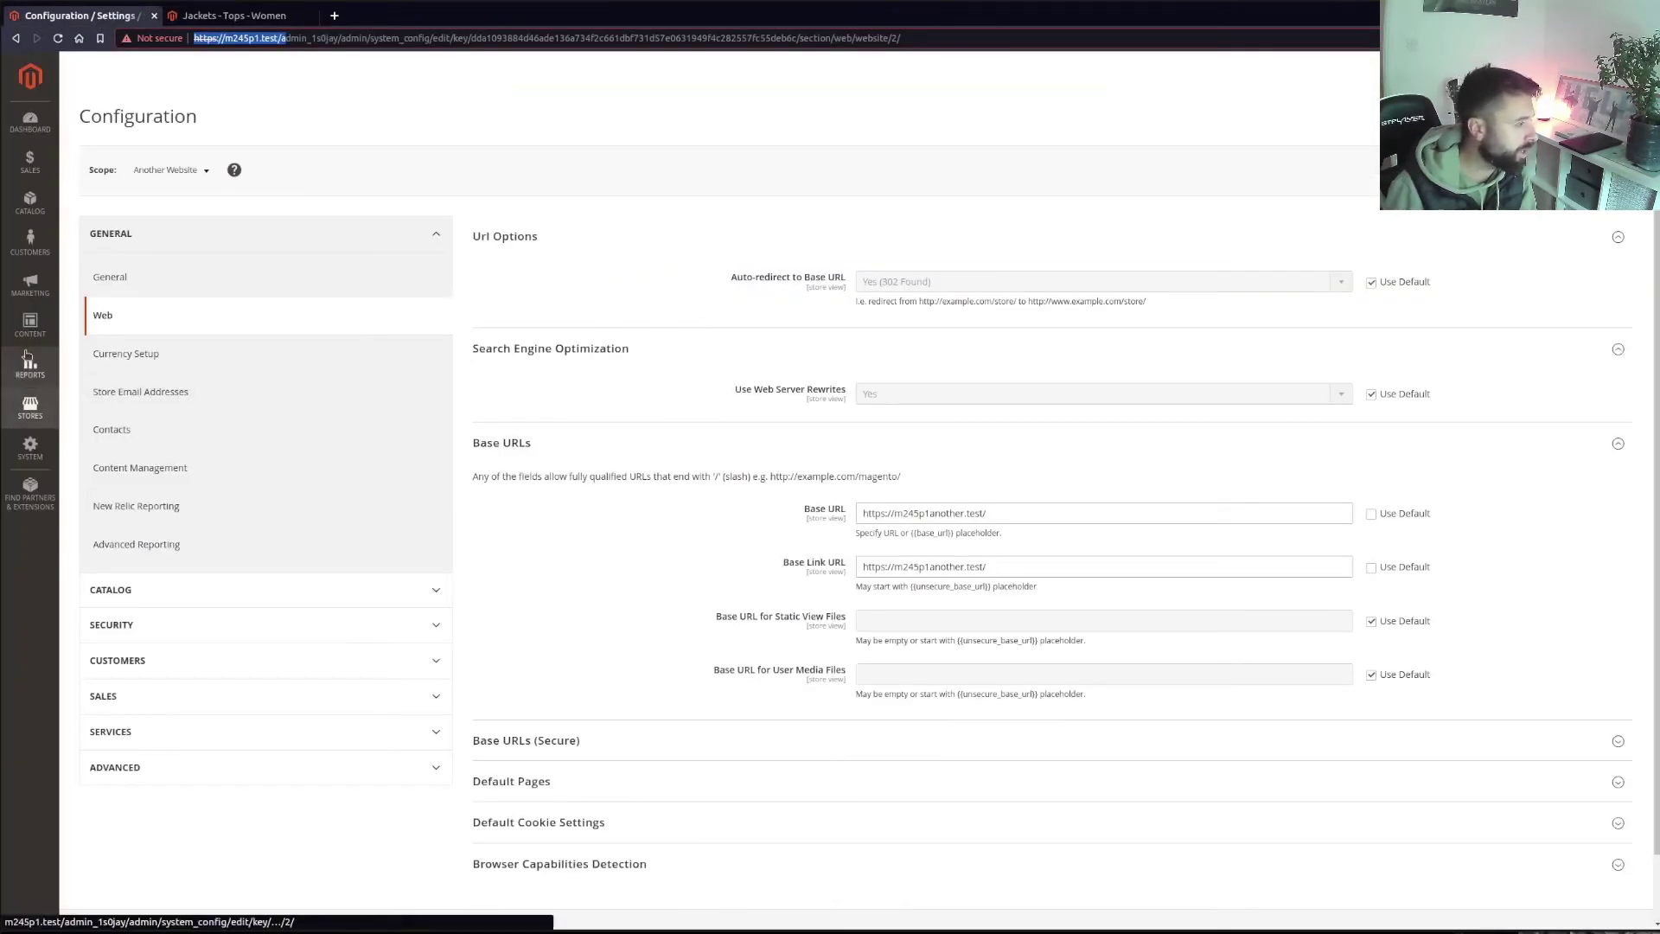
In Content > Design > Configuration, apply the Magento Blank theme to the Another store view and save
click(30, 323)
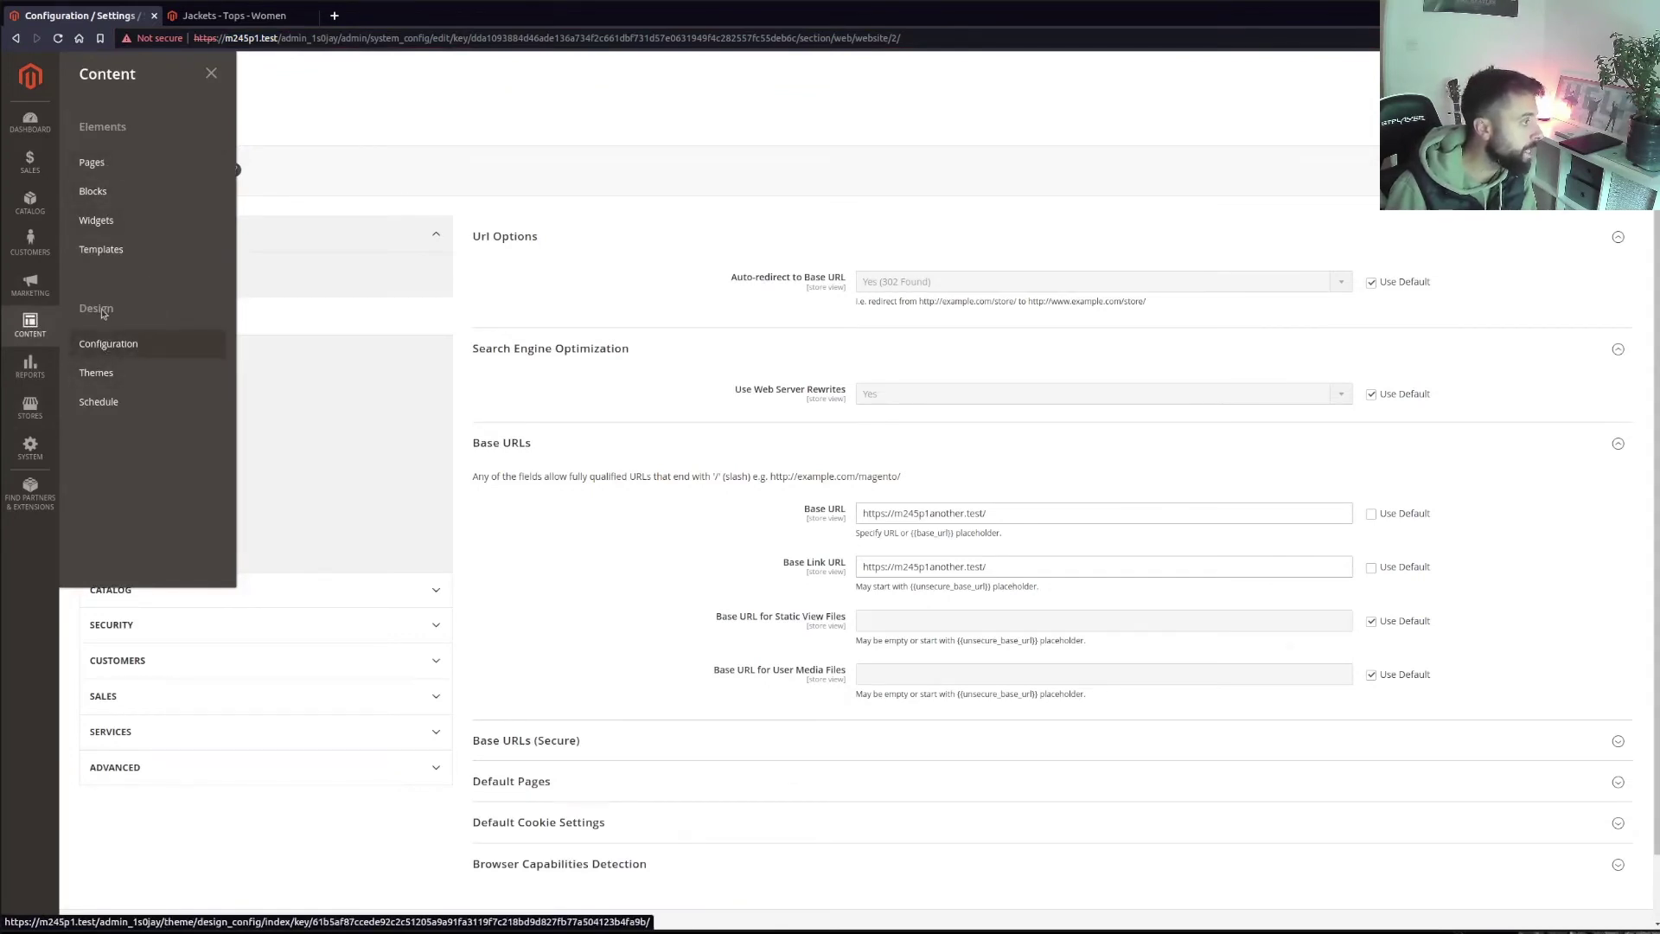
click(95, 372)
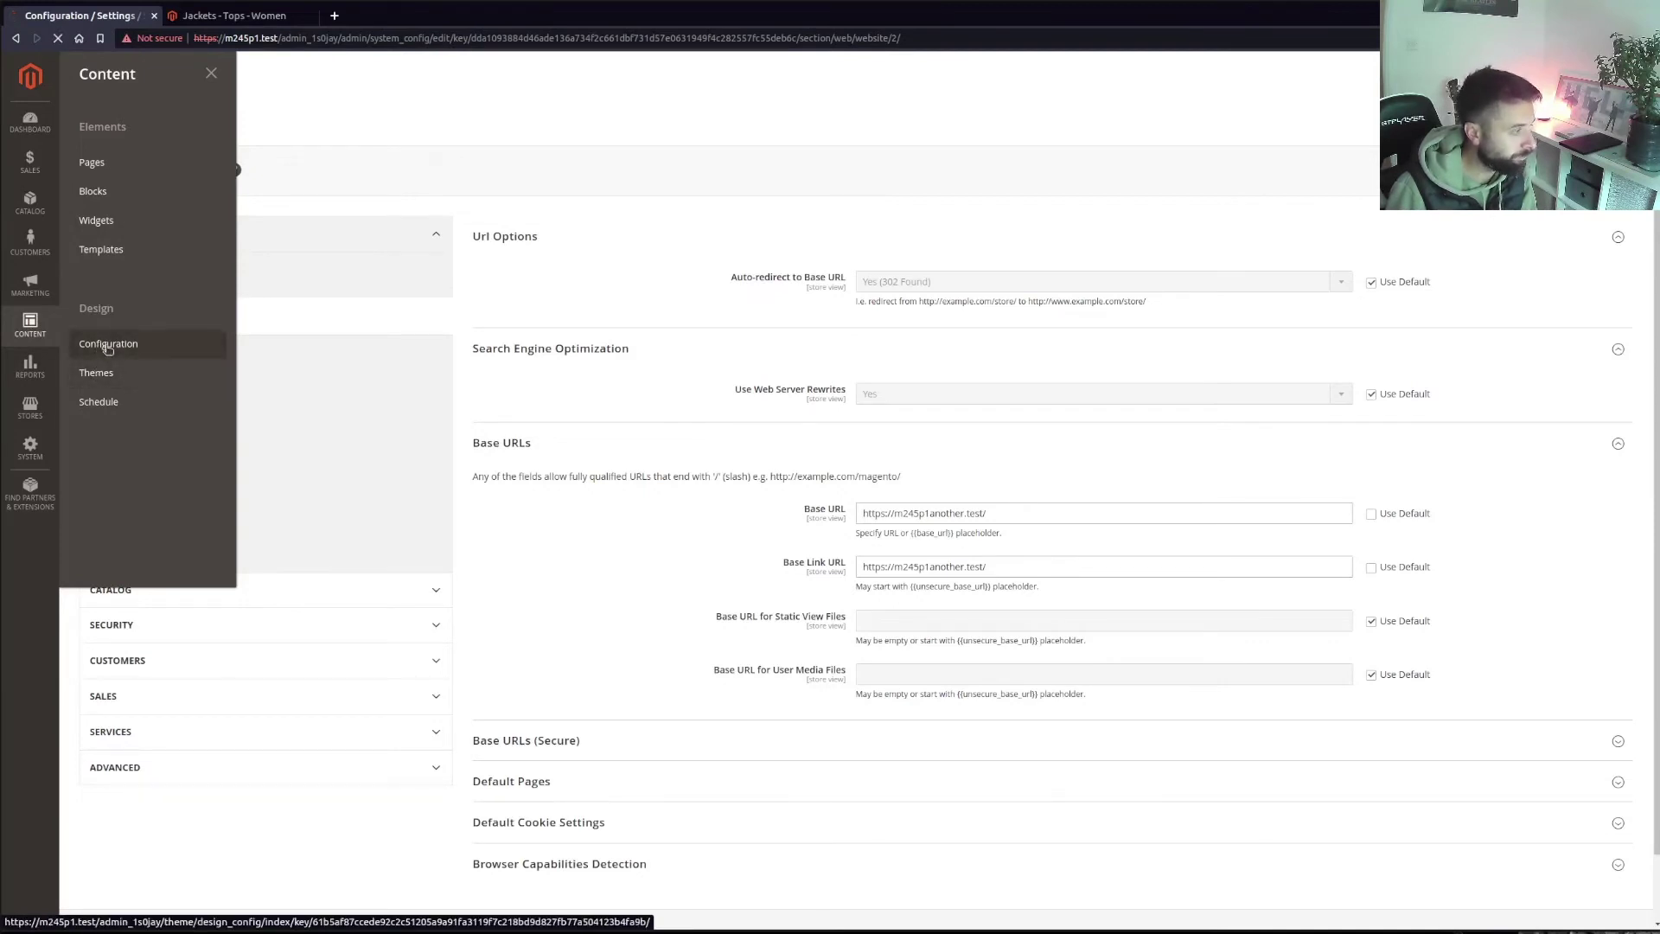
click(108, 346)
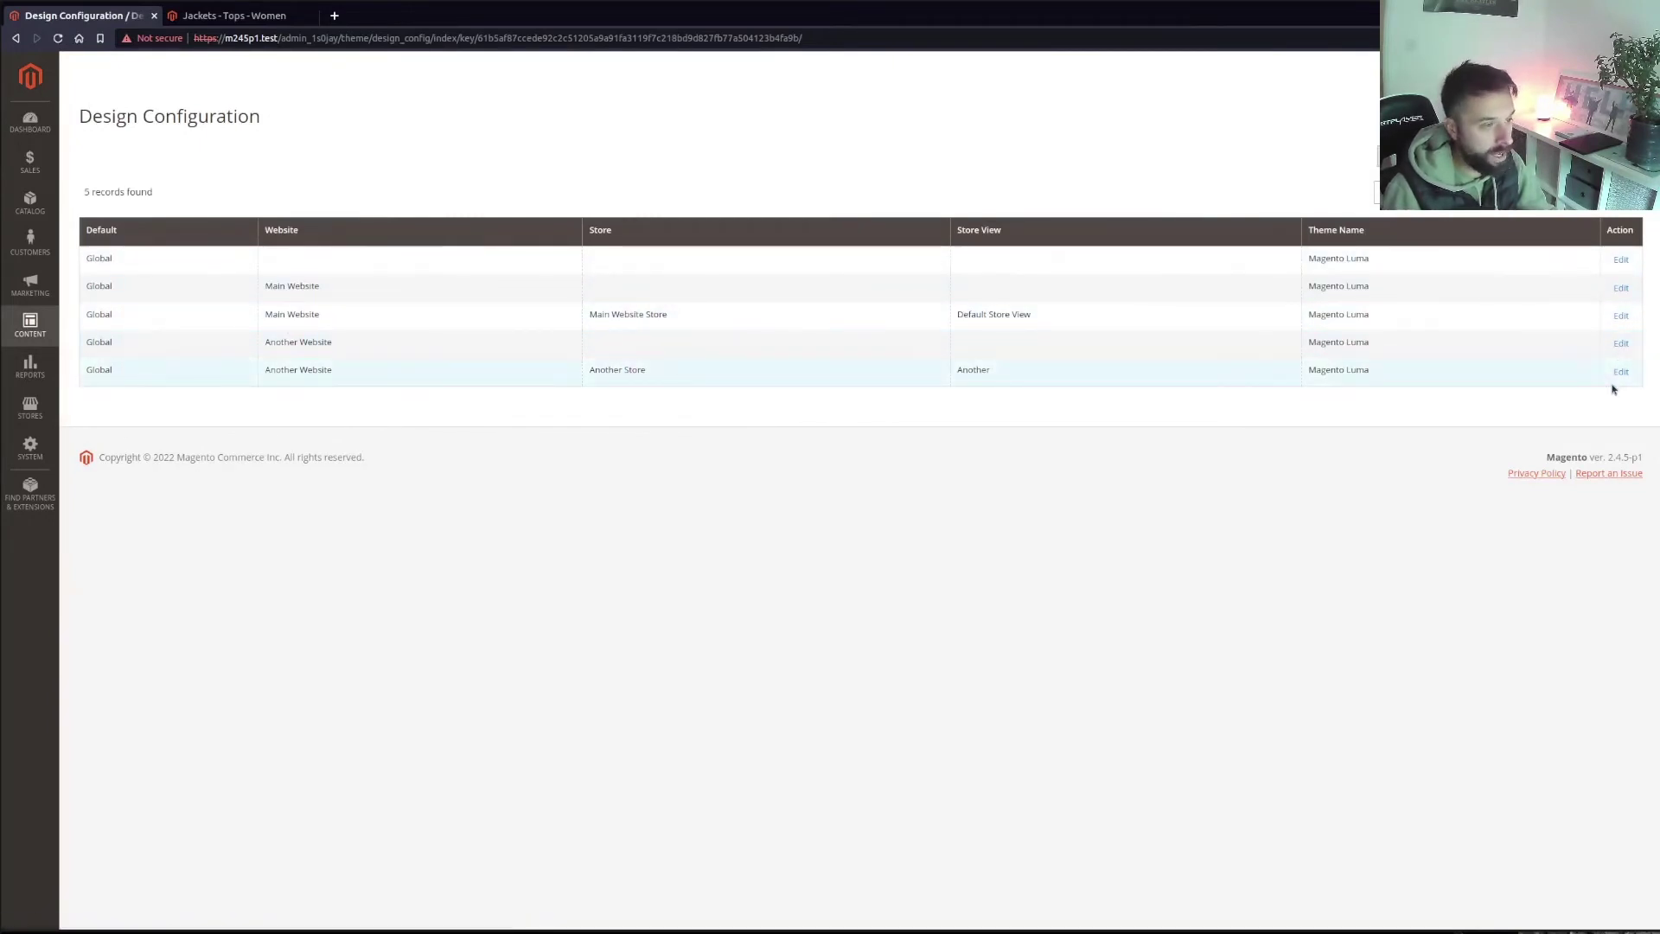
click(1621, 373)
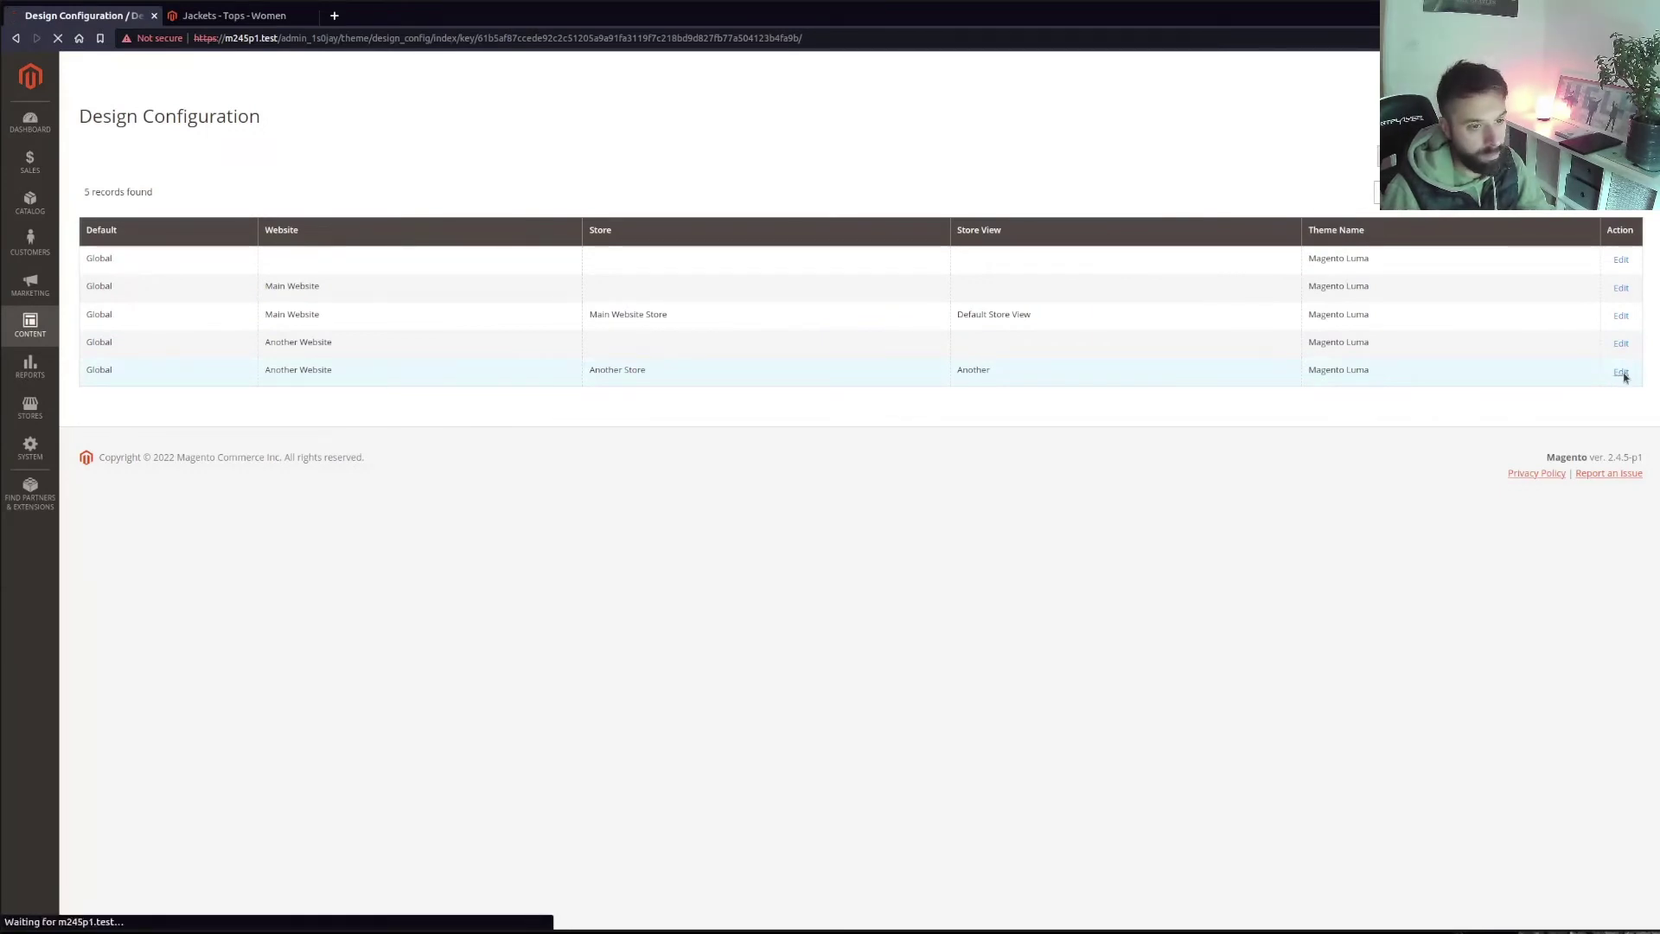
click(558, 286)
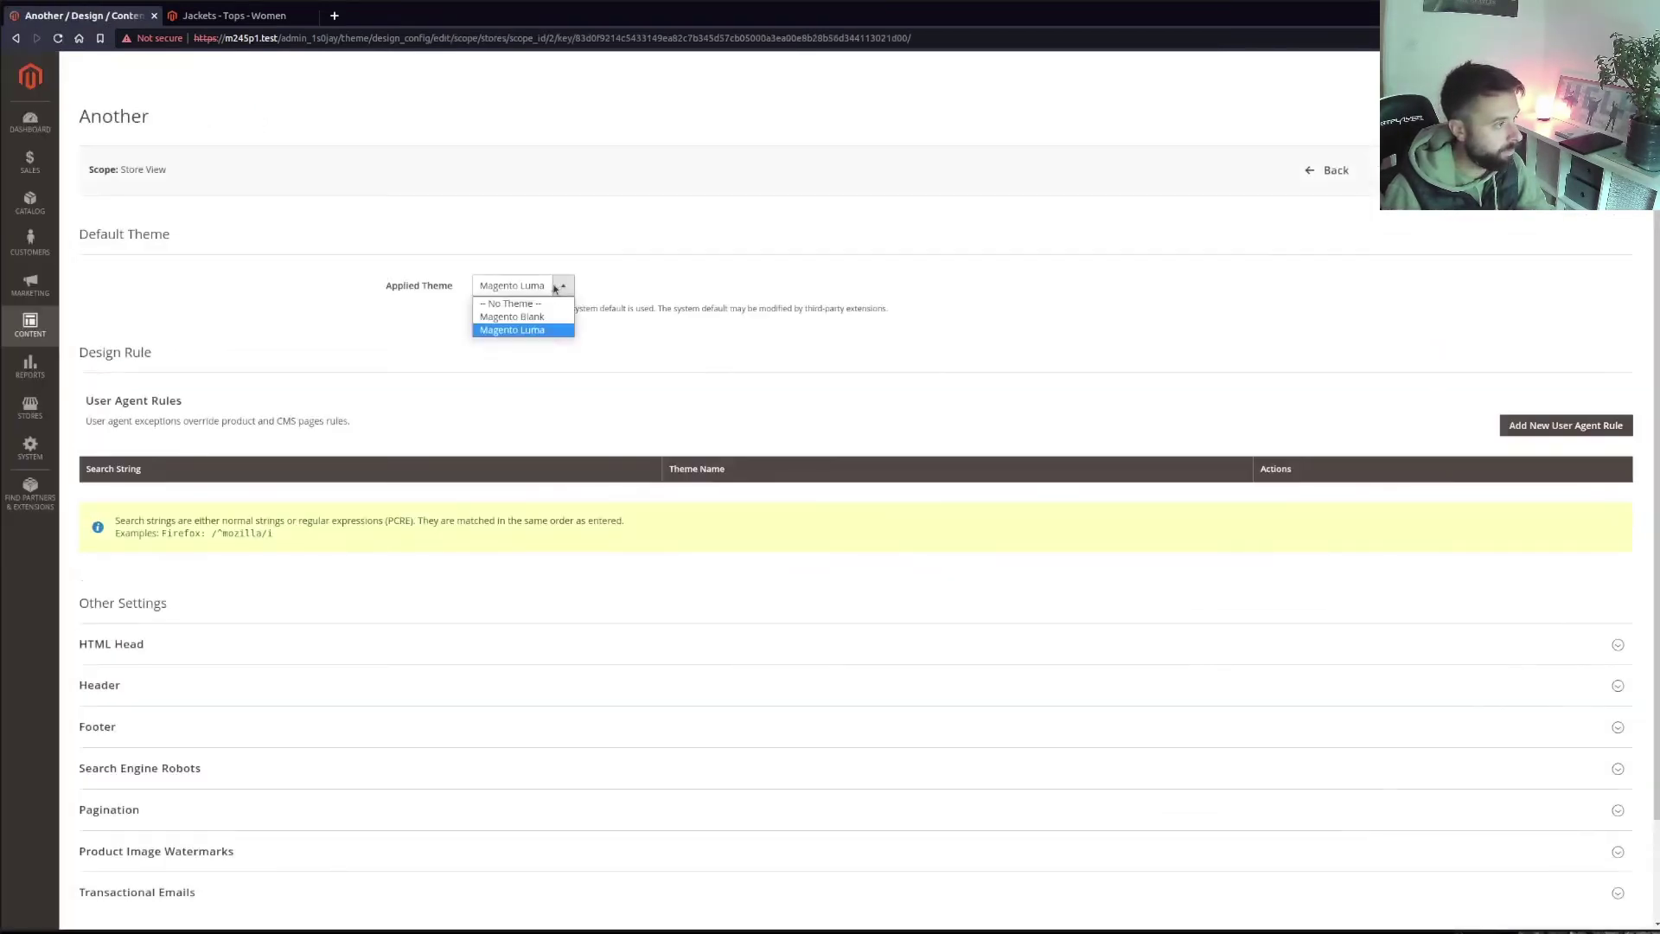
click(518, 314)
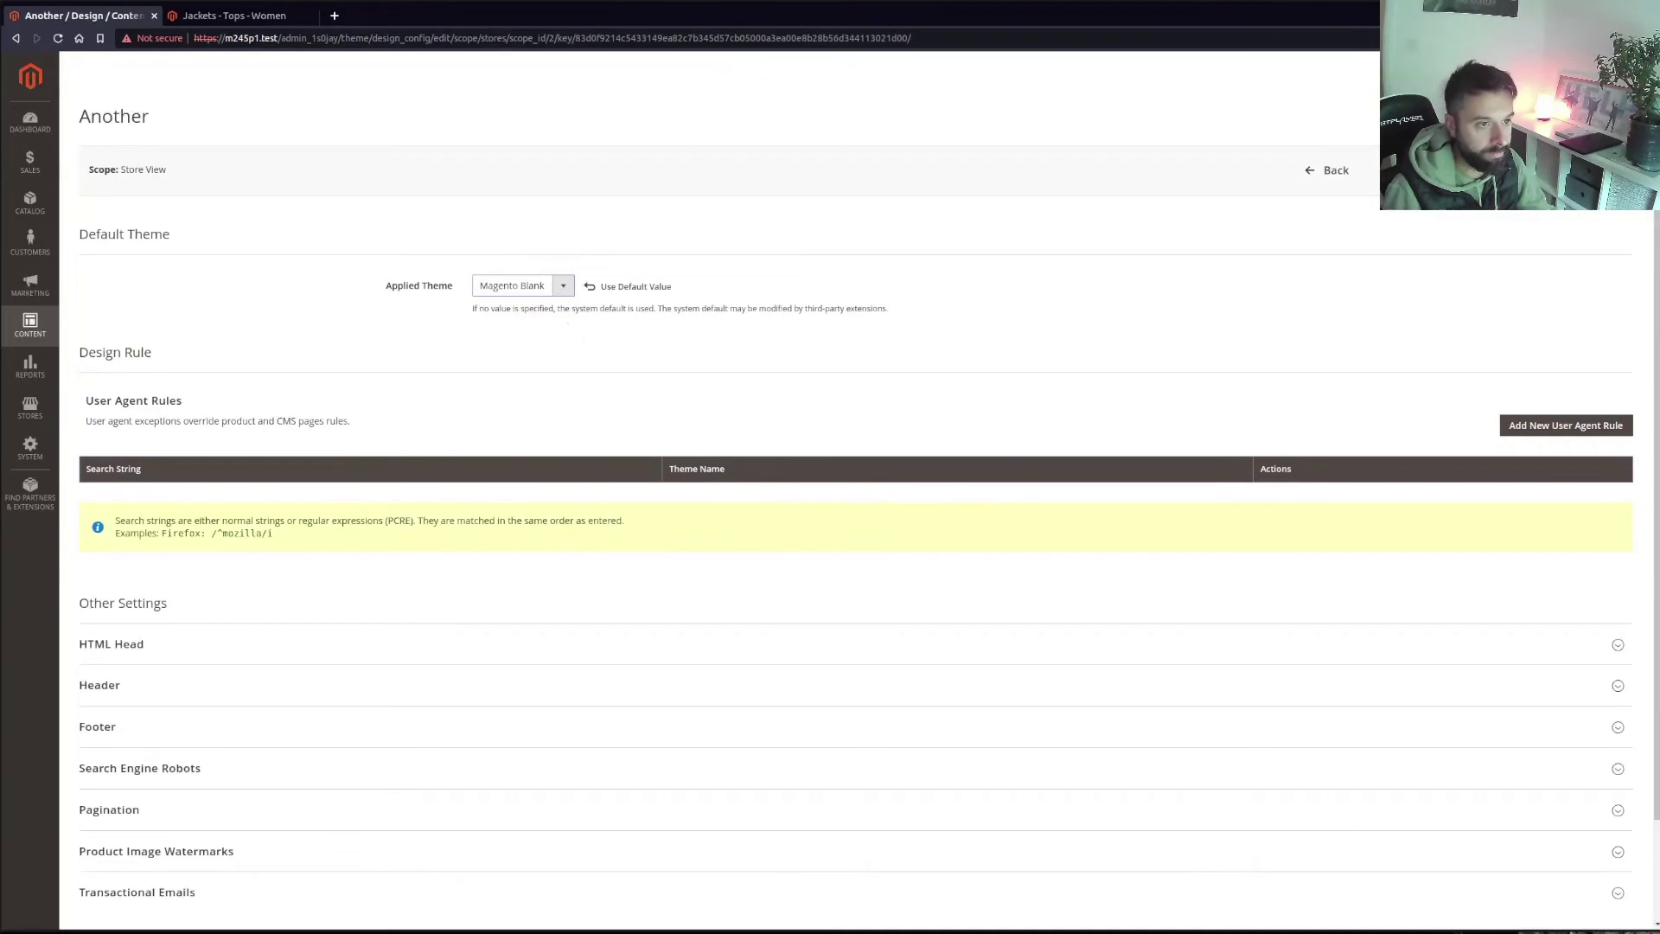
click(1555, 116)
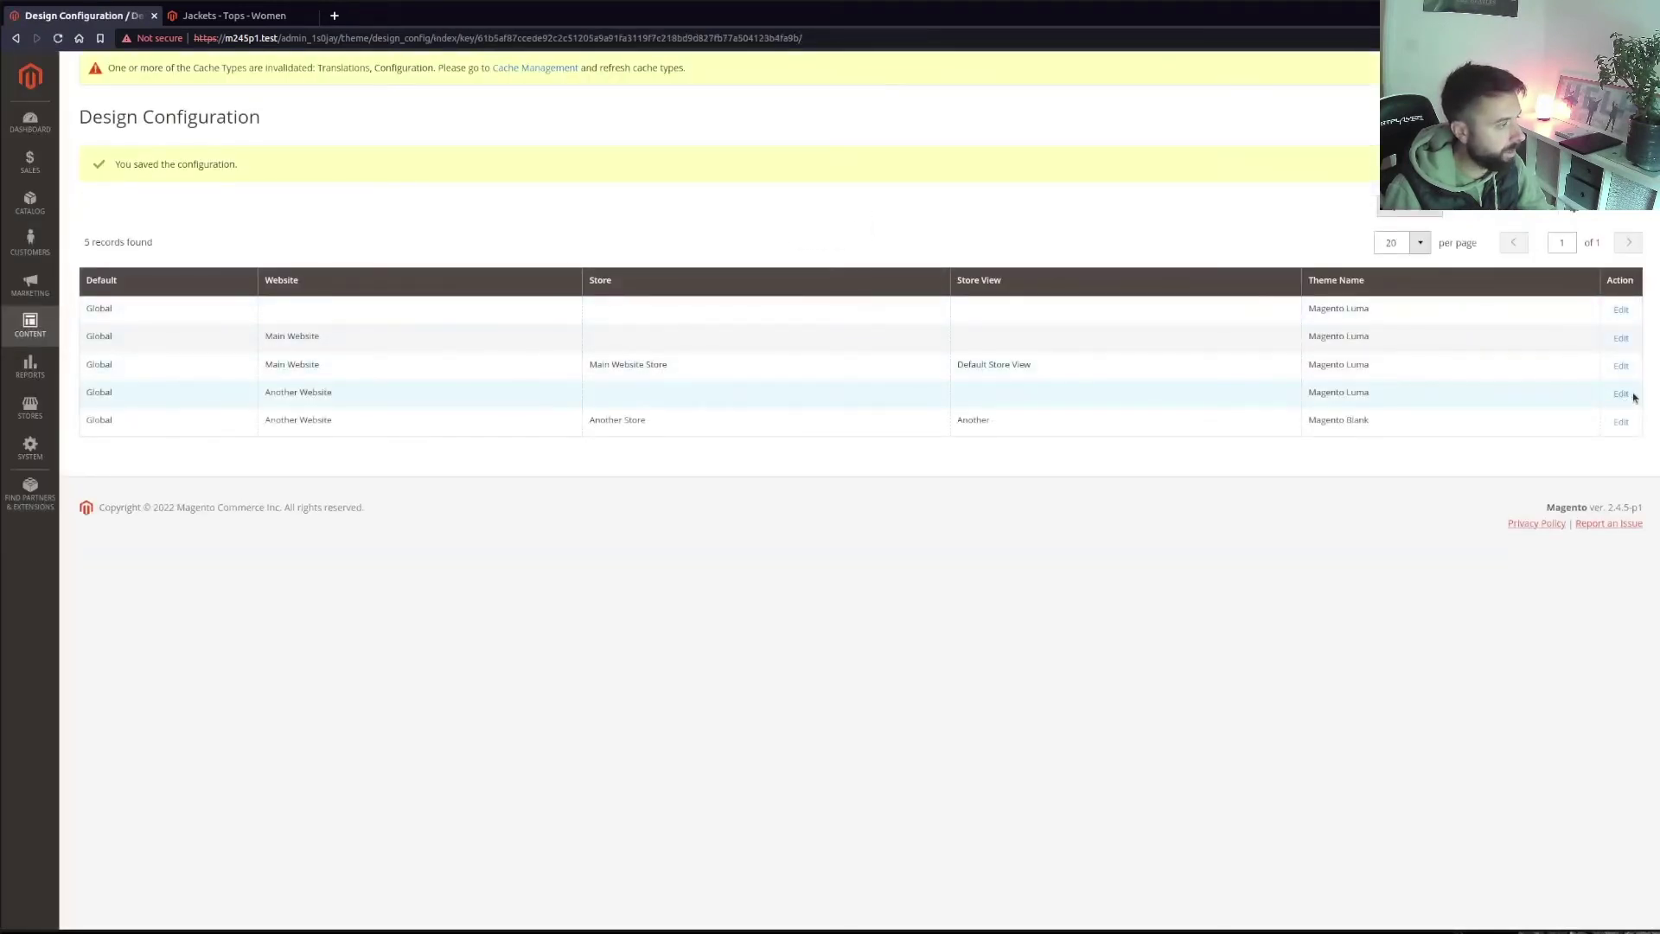
Apply the Magento Blank theme to the Another Website and save
click(1621, 394)
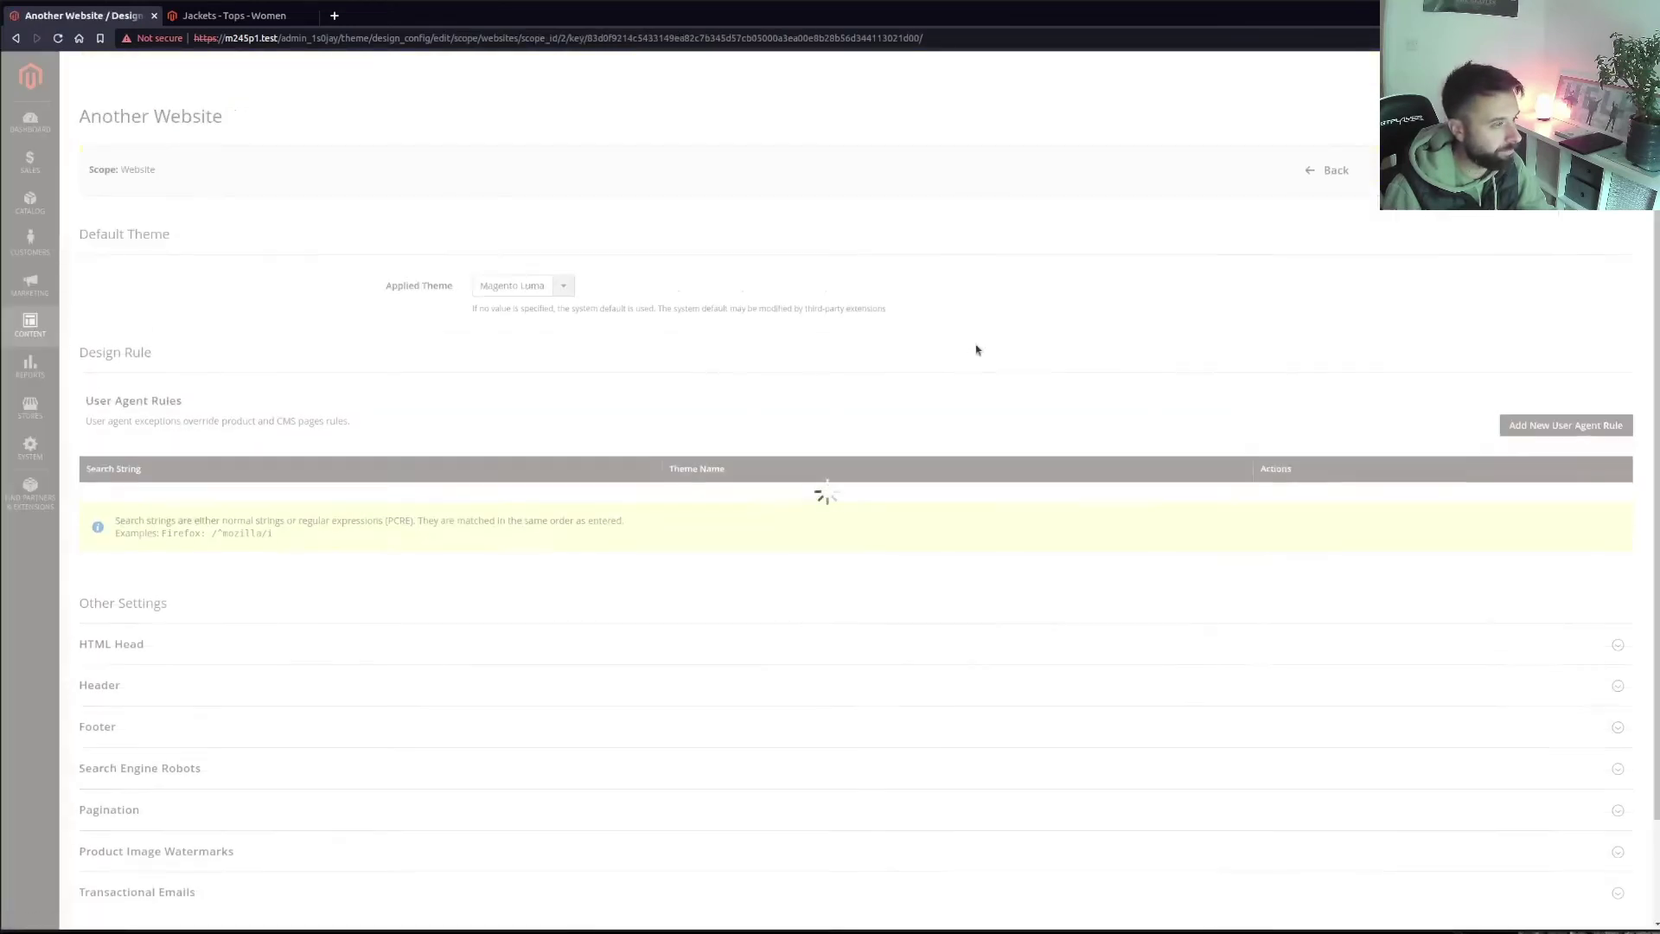
click(529, 295)
click(531, 317)
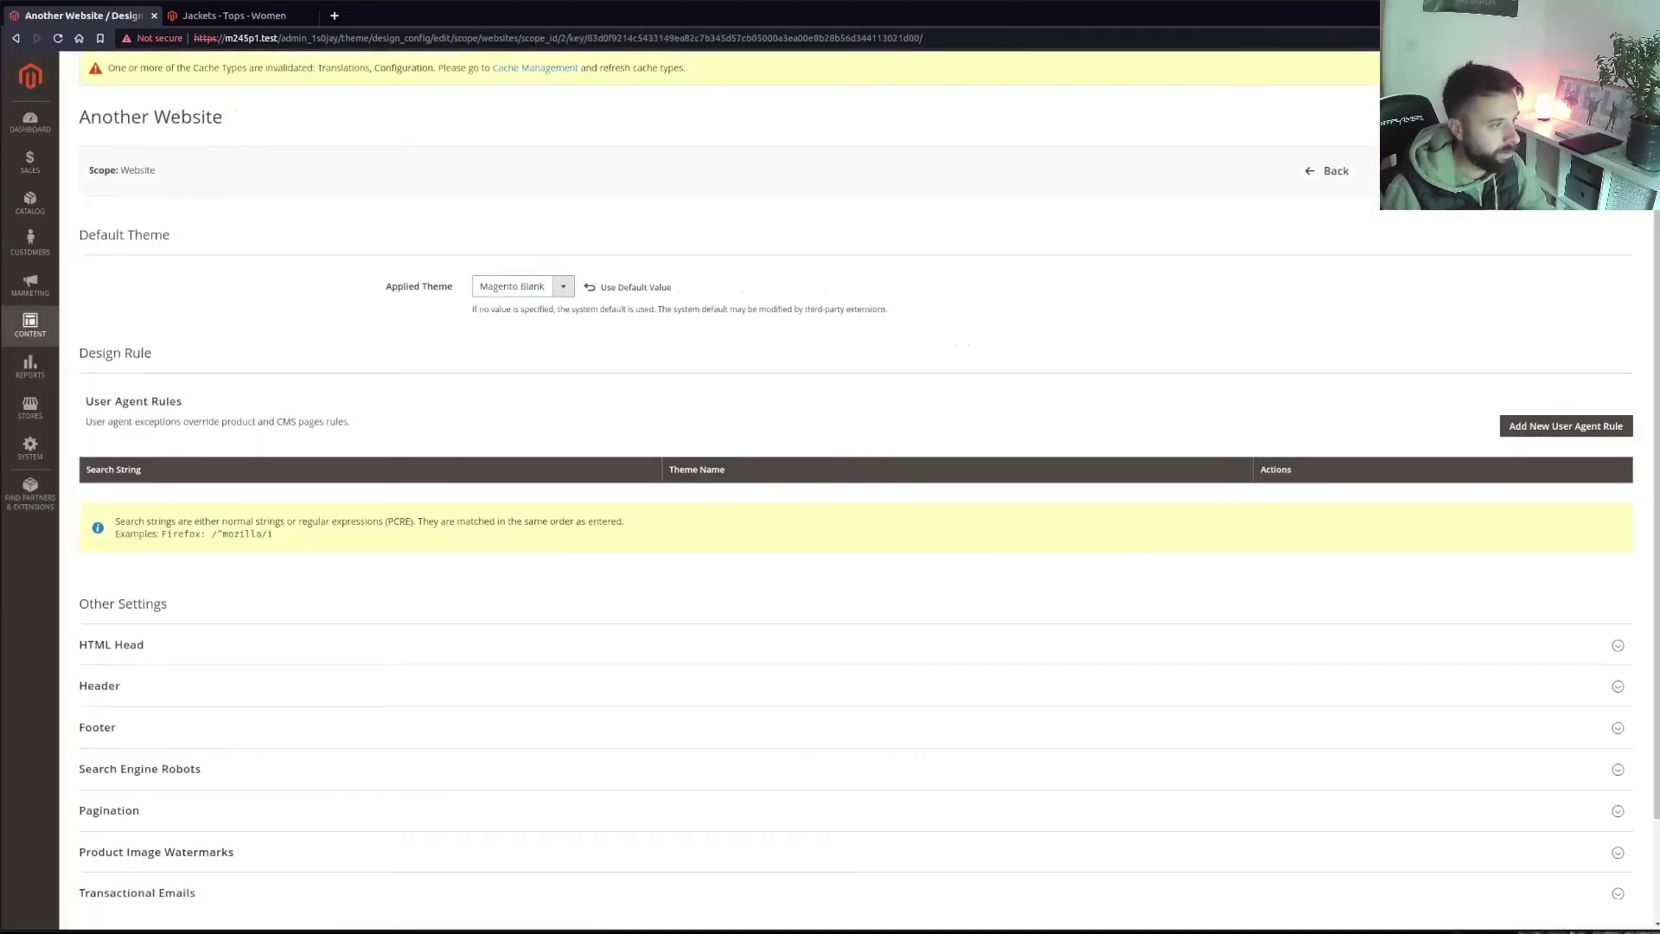
click(1564, 170)
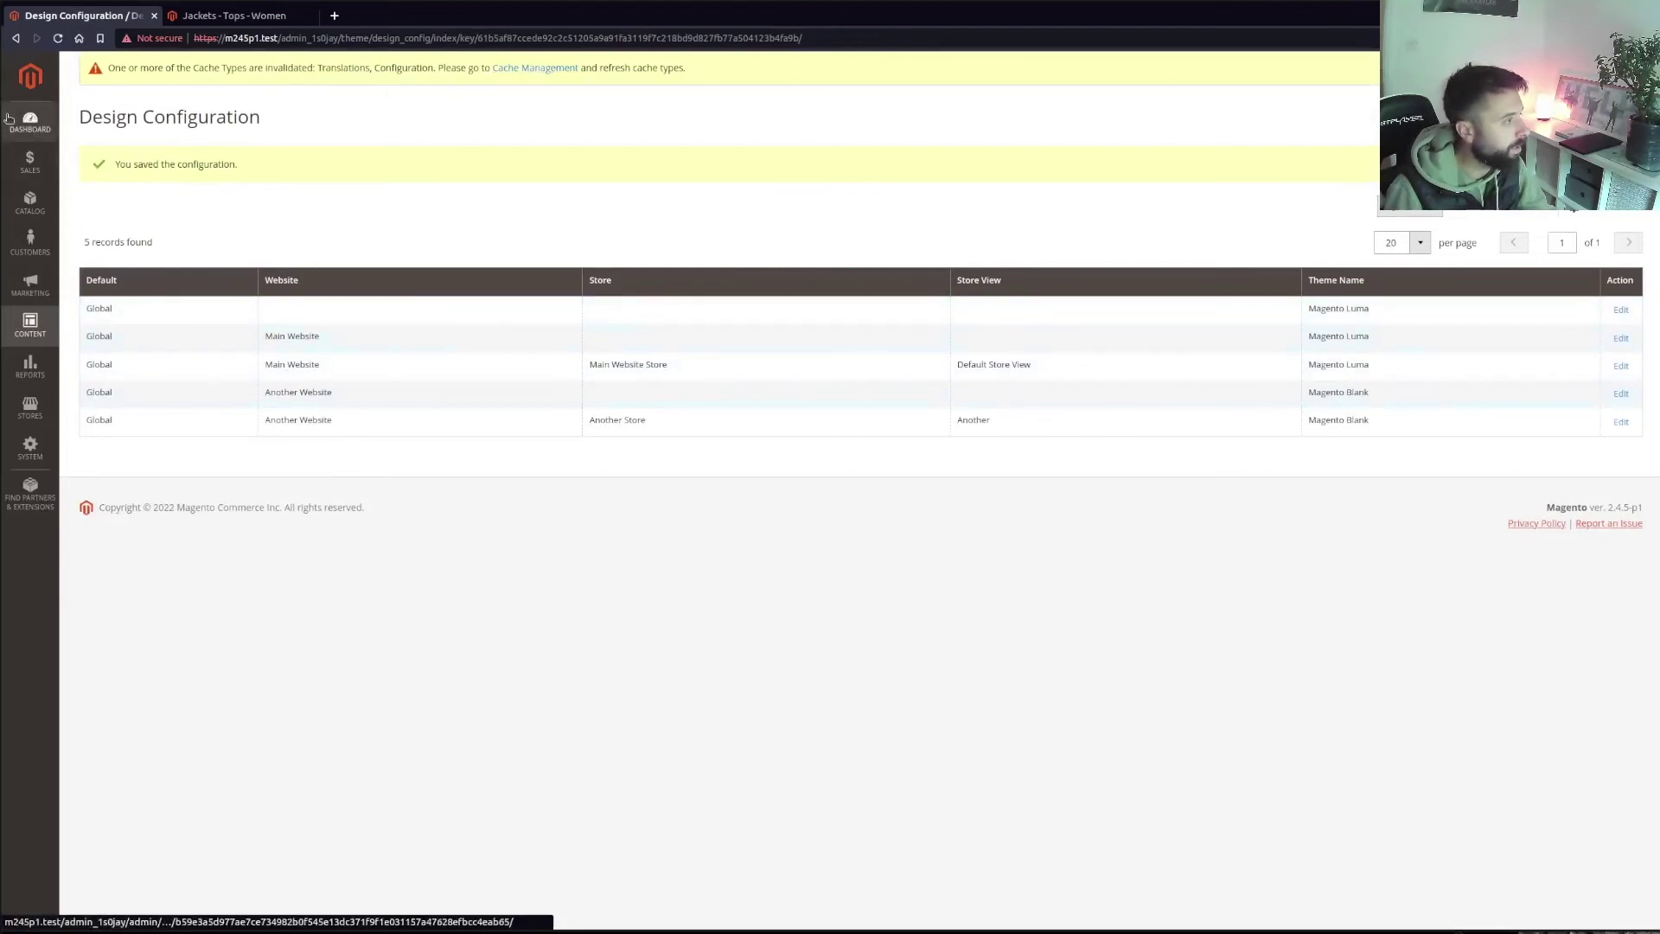
Run only 'b/m cache:flush' by trimming the reindex part from the recalled terminal command
key(alt+Tab)
key(Up)
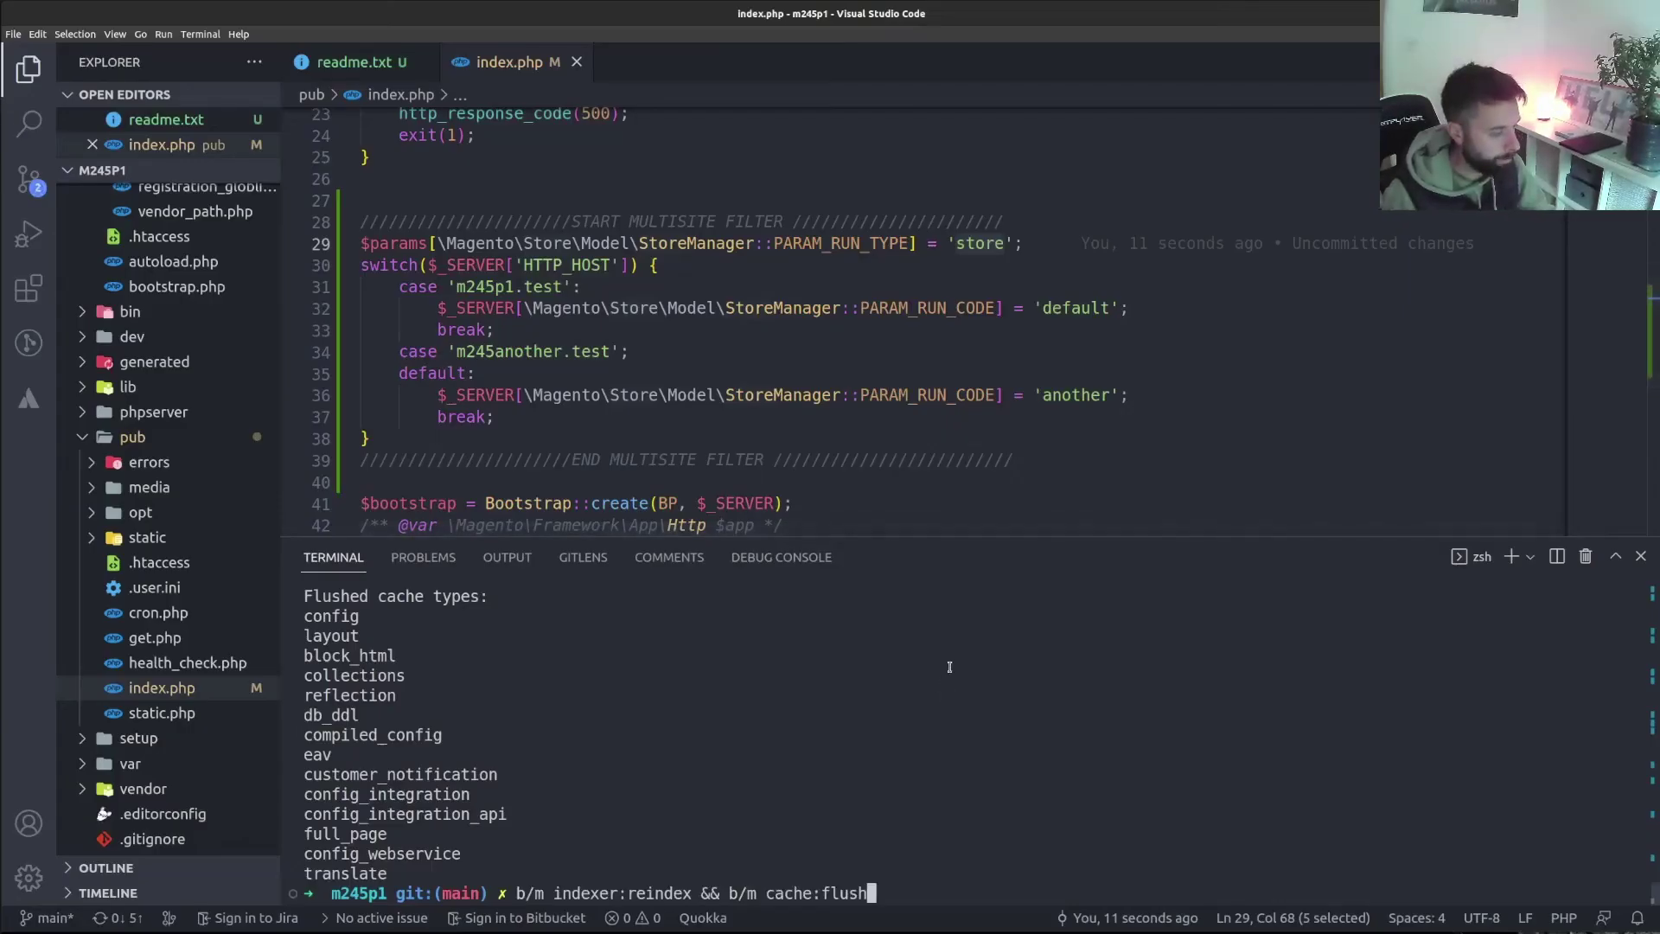
key(Left)
key(Left)
key(Left)
key(Left)
key(Left)
key(Left)
key(Left)
key(Left)
key(Left)
key(Left)
key(Left)
key(Left)
key(Left)
key(Left)
key(Left)
key(Left)
key(BackSpace)
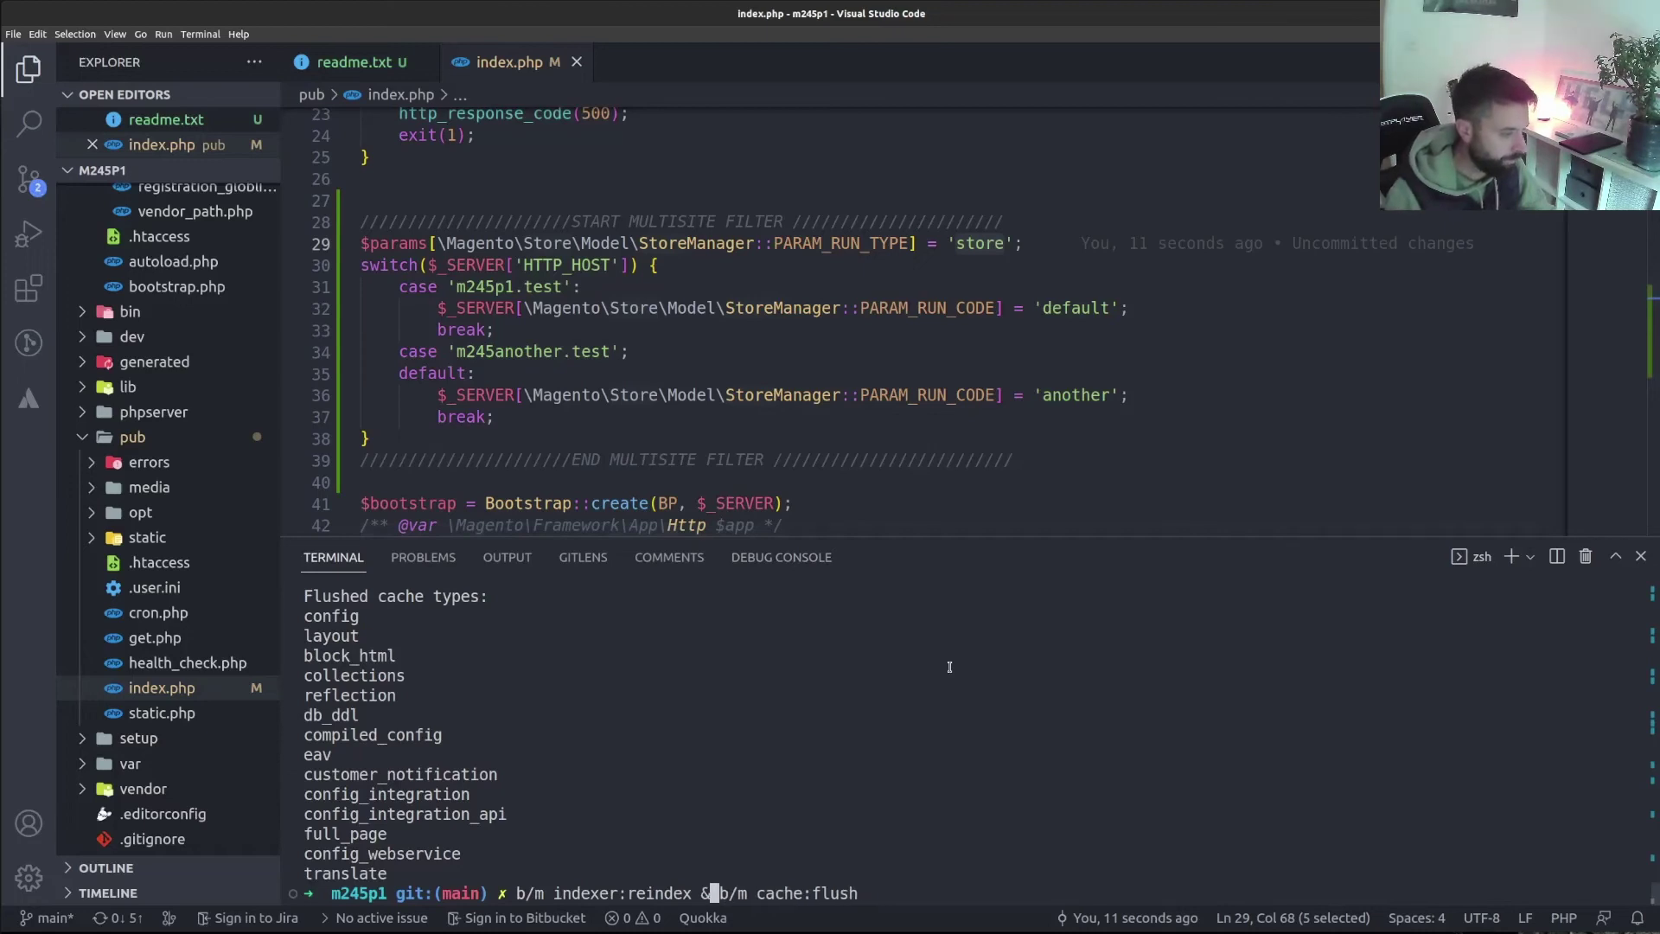
key(BackSpace)
key(BackSpace)
key(BackSpace)
key(BackSpace)
key(BackSpace)
key(BackSpace)
key(BackSpace)
key(BackSpace)
key(BackSpace)
key(BackSpace)
key(BackSpace)
key(BackSpace)
key(BackSpace)
key(BackSpace)
key(BackSpace)
key(BackSpace)
key(BackSpace)
key(BackSpace)
key(BackSpace)
key(BackSpace)
key(Return)
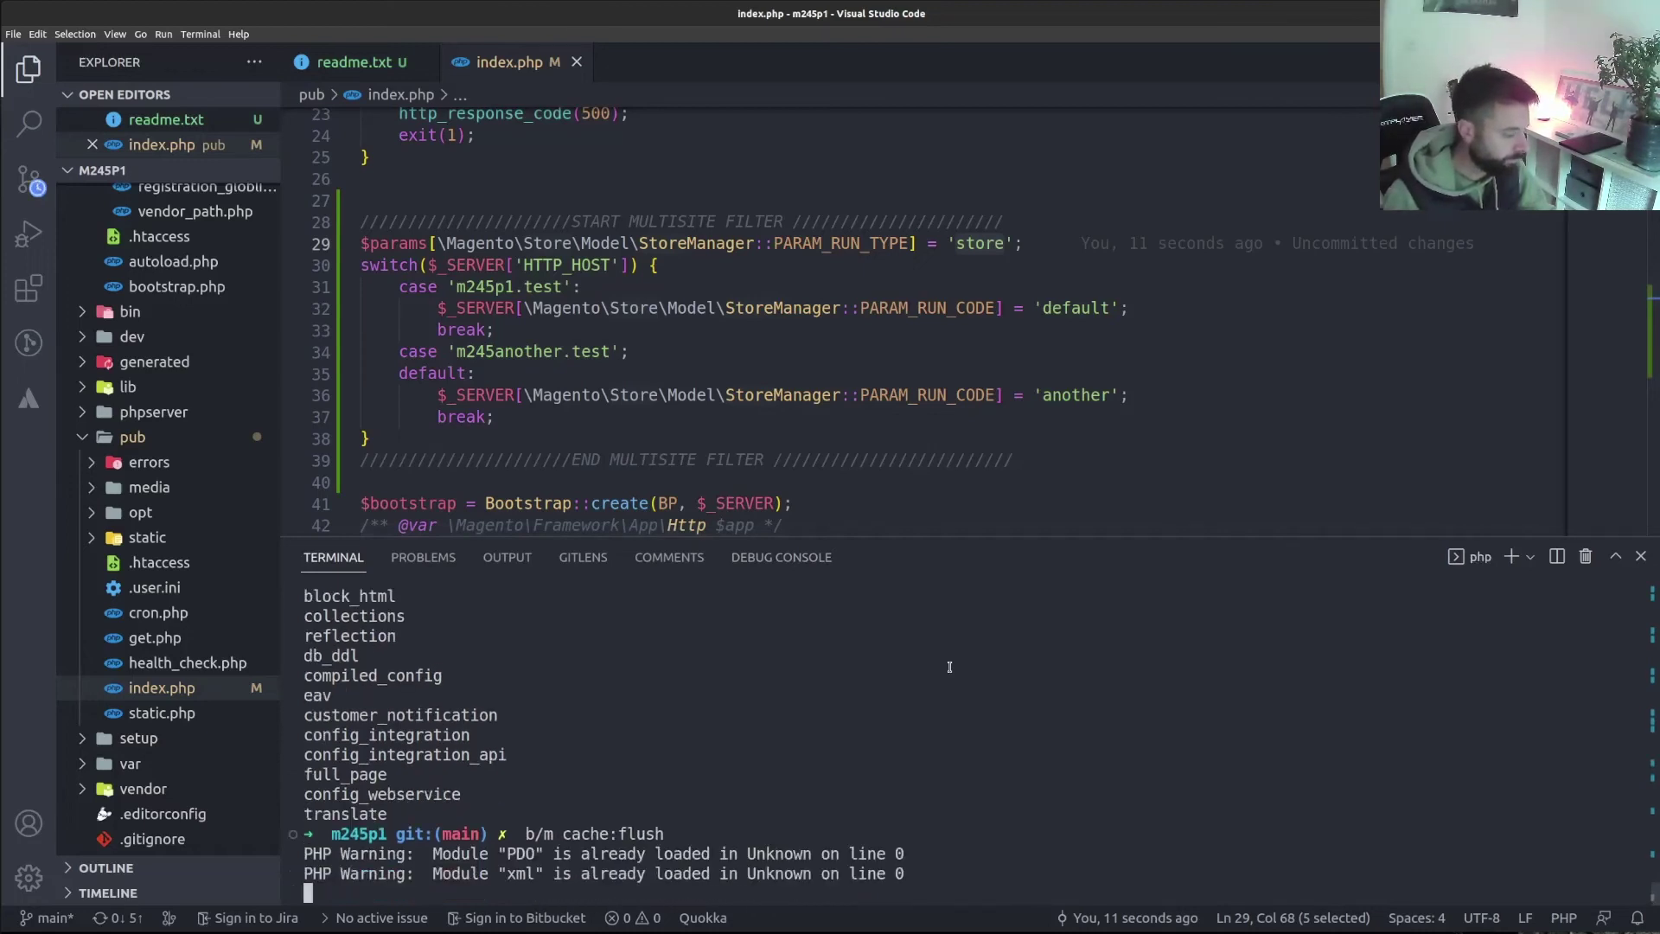
key(alt+Tab)
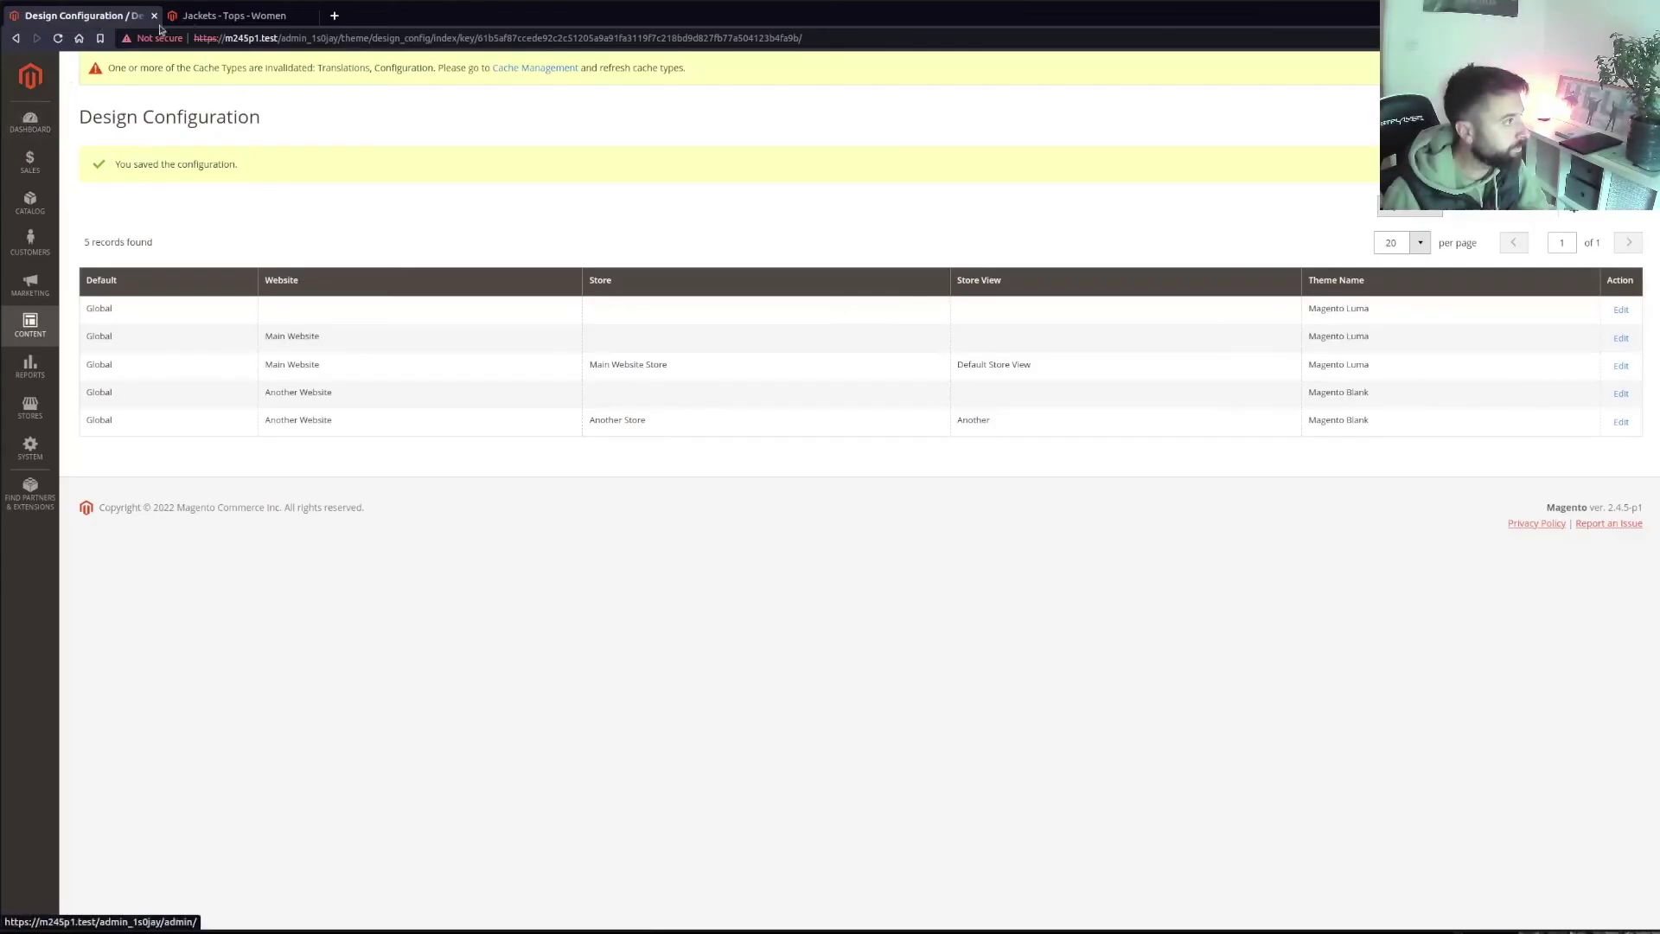
Reload the another-domain Jackets page in the Blank theme, then load m245p1.test's Jackets page in Luma
click(58, 38)
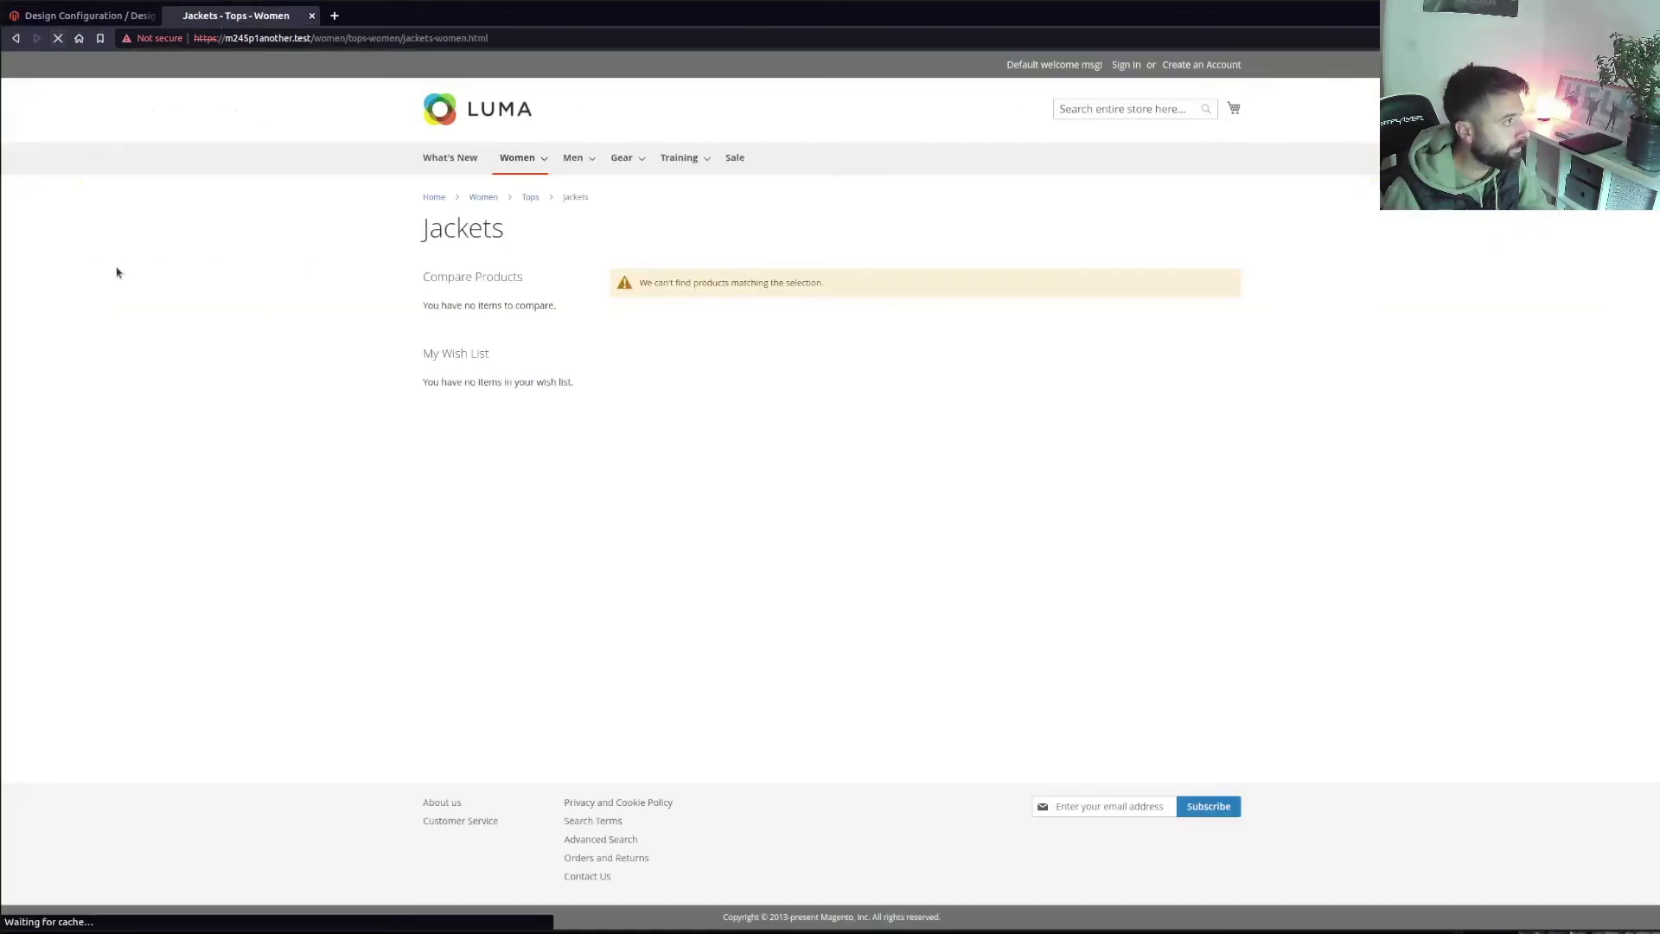
click(297, 39)
double_click(298, 40)
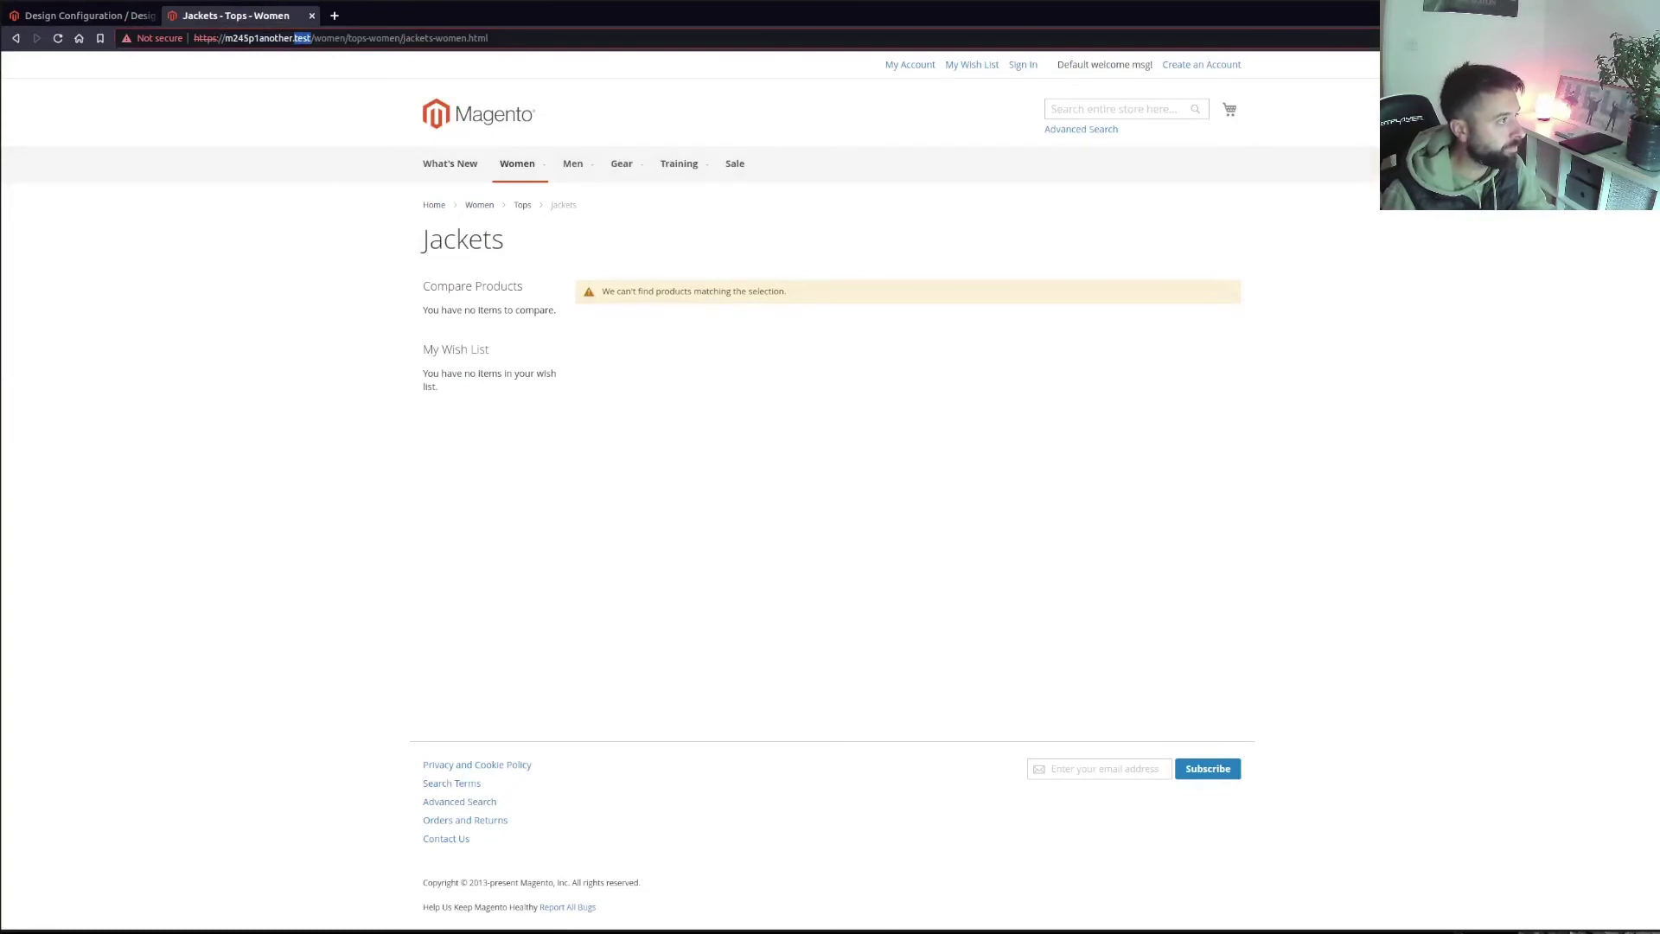
click(289, 38)
key(BackSpace)
key(BackSpace)
key(BackSpace)
key(BackSpace)
key(BackSpace)
key(BackSpace)
key(BackSpace)
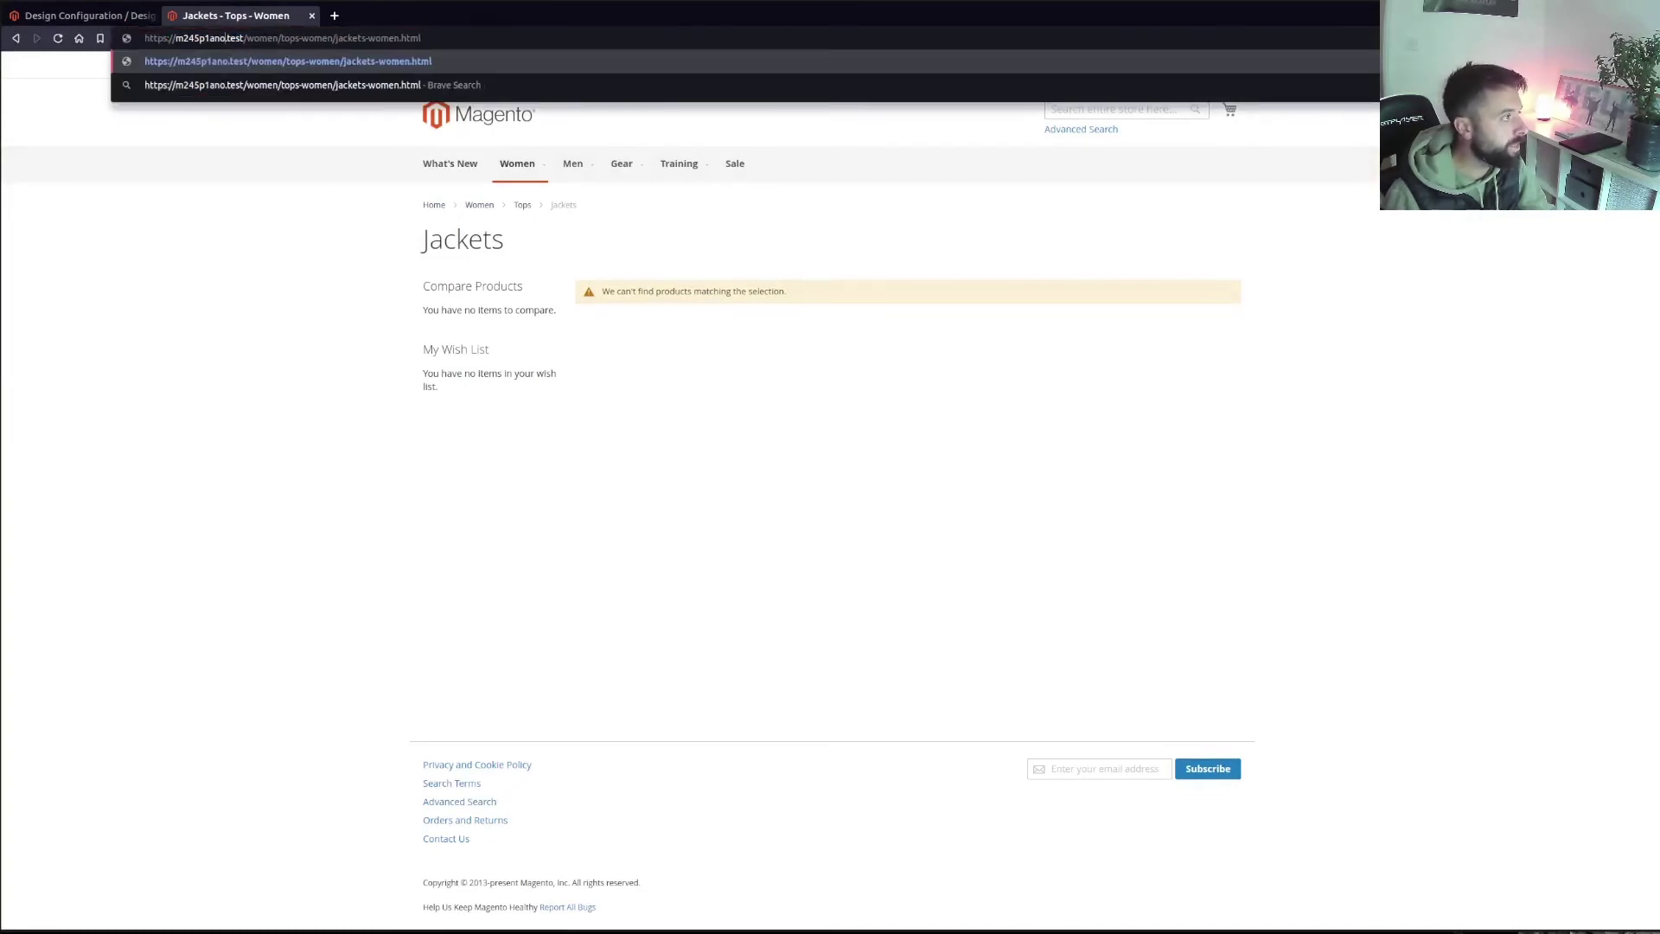
key(Return)
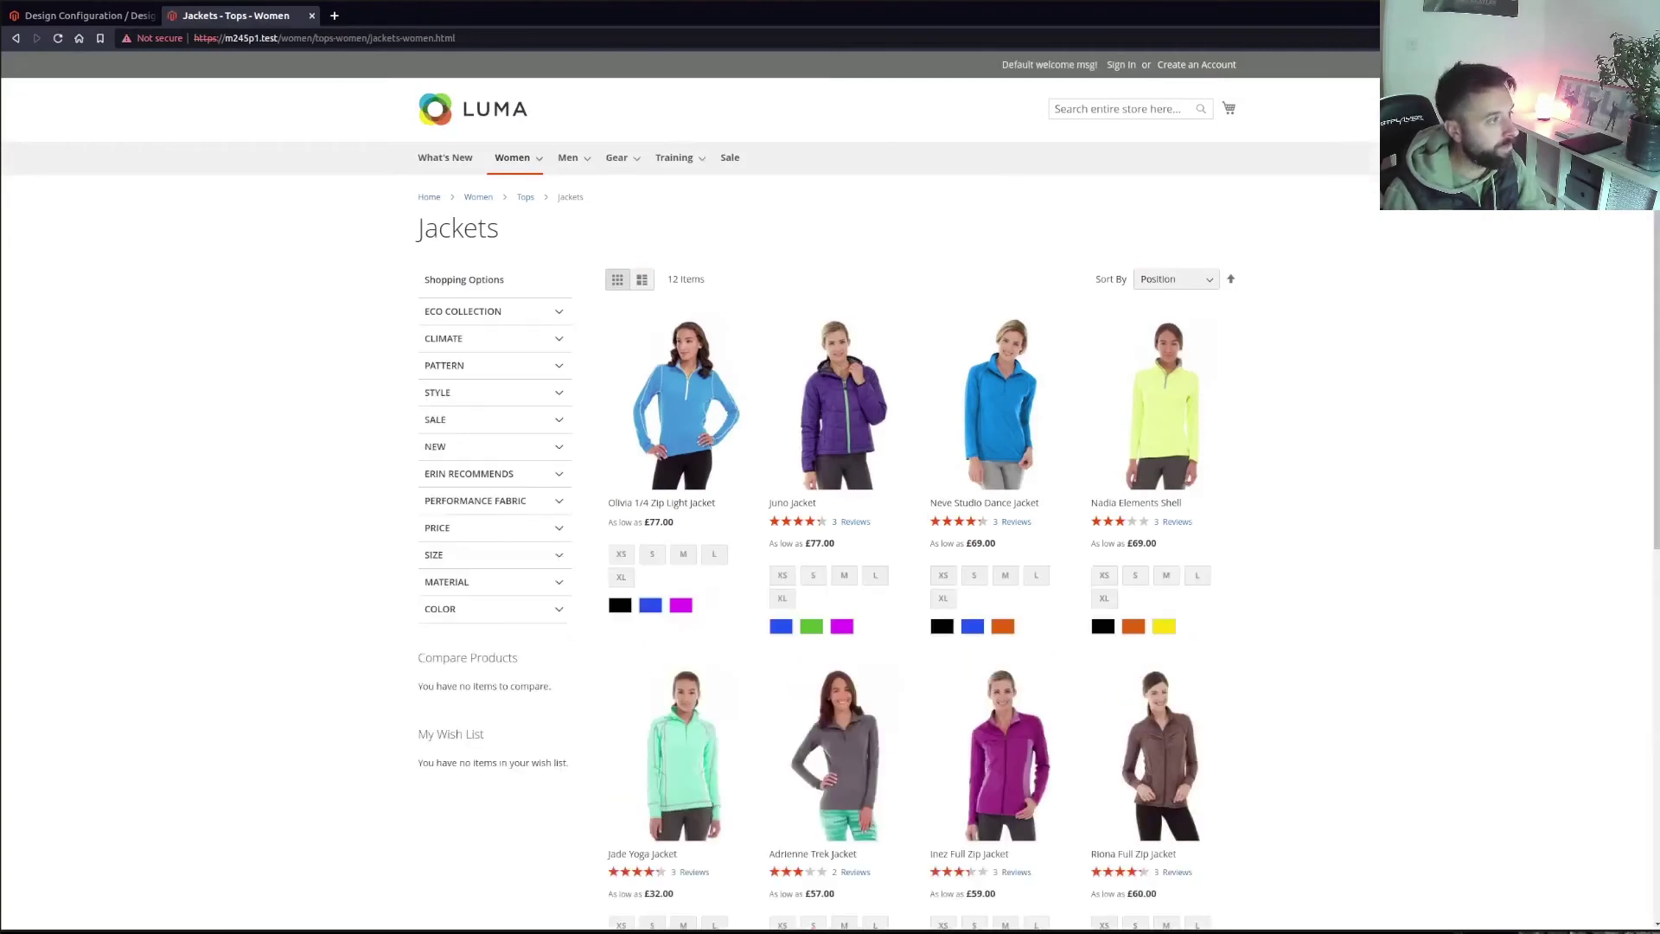
click(117, 17)
click(223, 17)
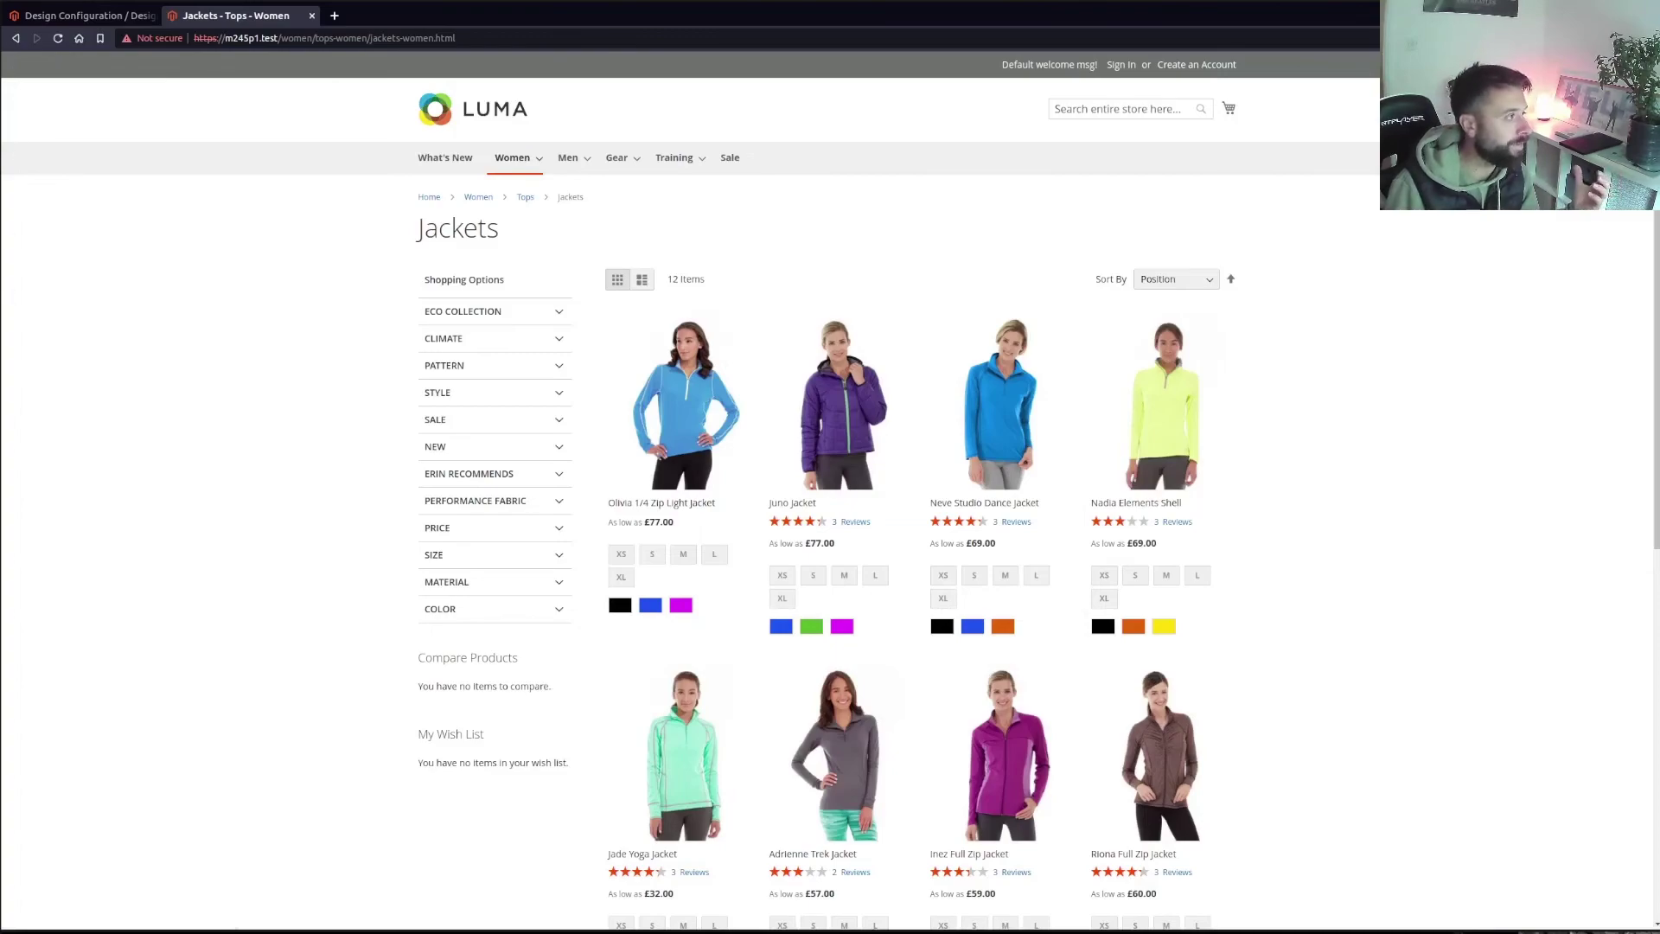
key(alt+Tab)
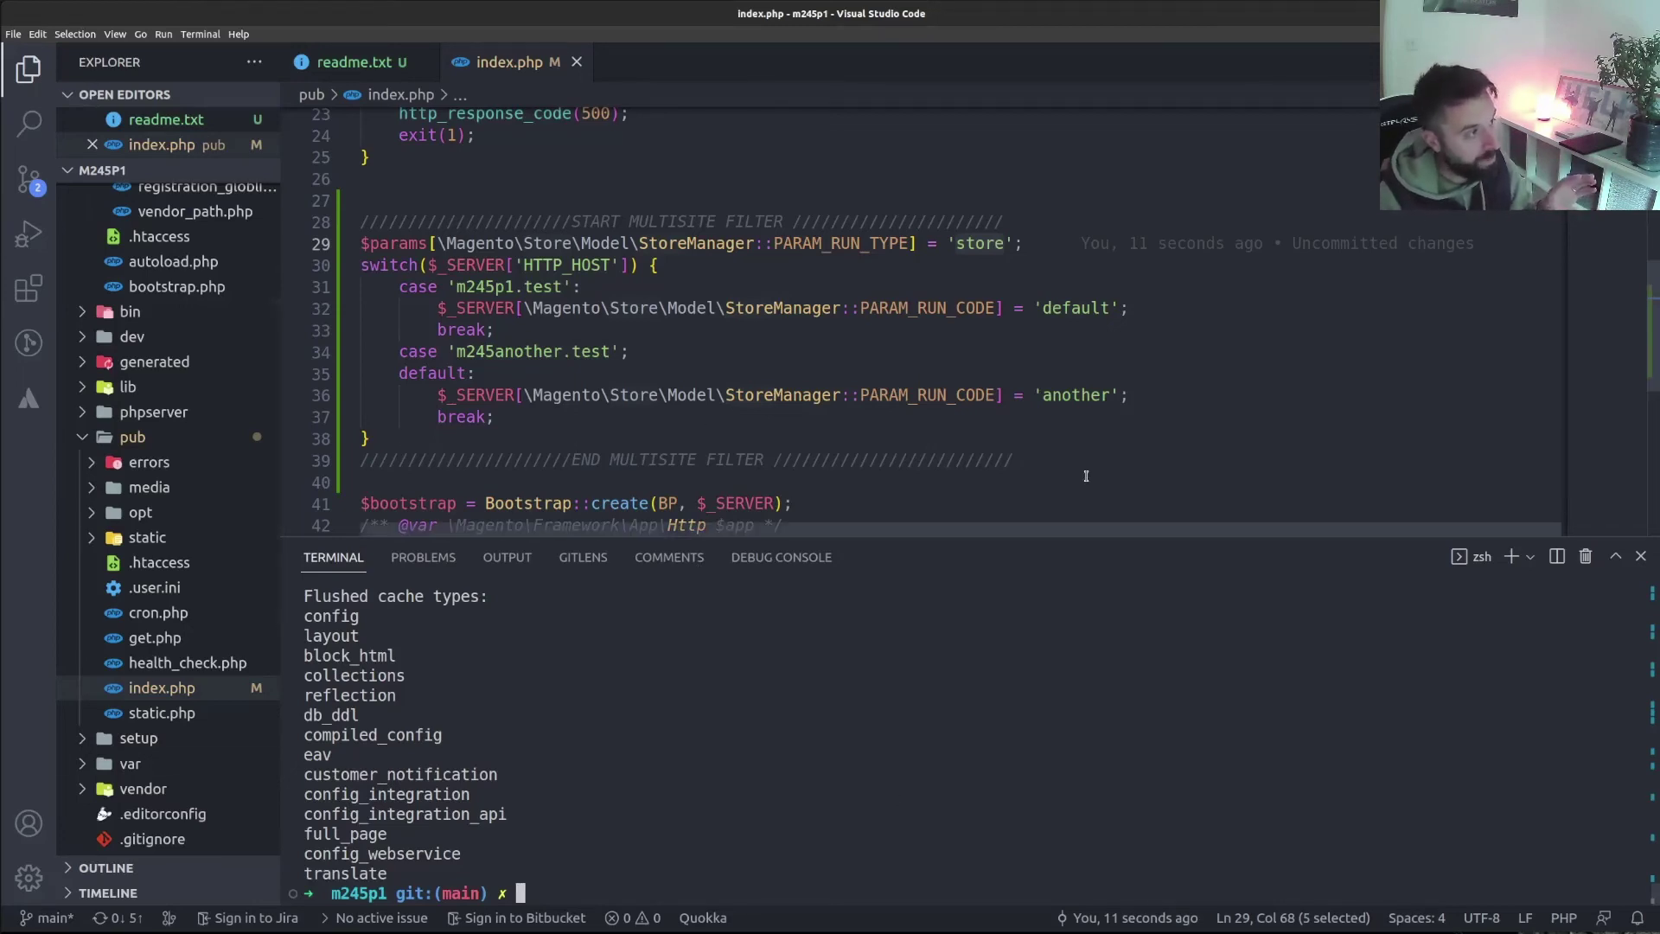
drag(449, 481, 375, 191)
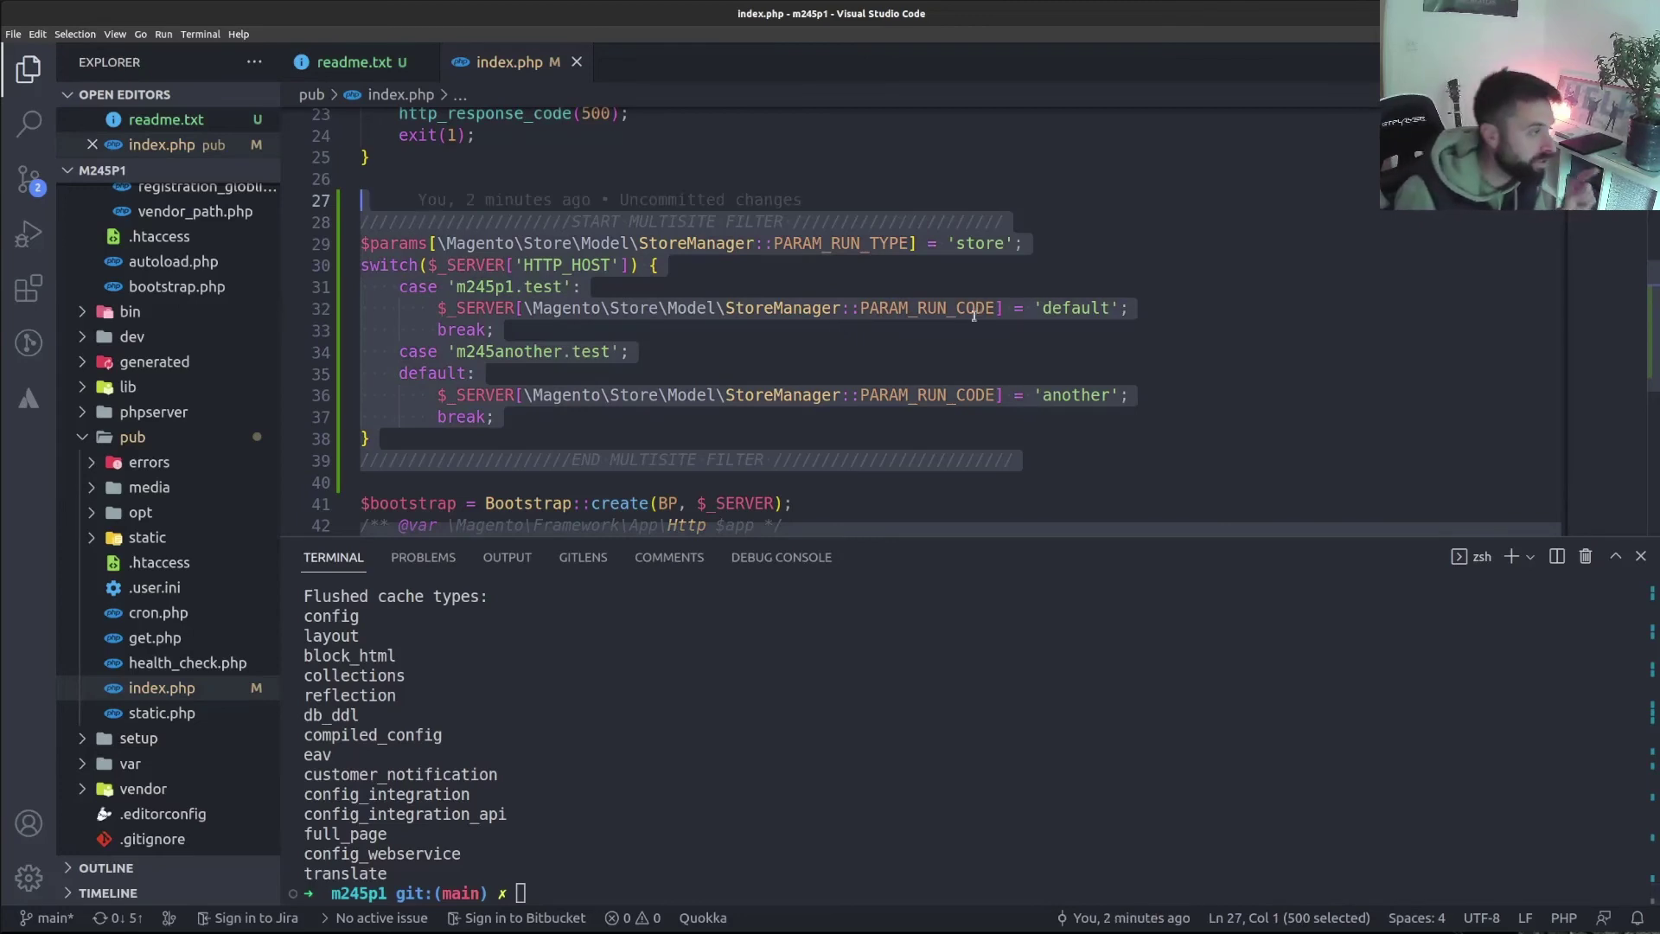
click(1140, 309)
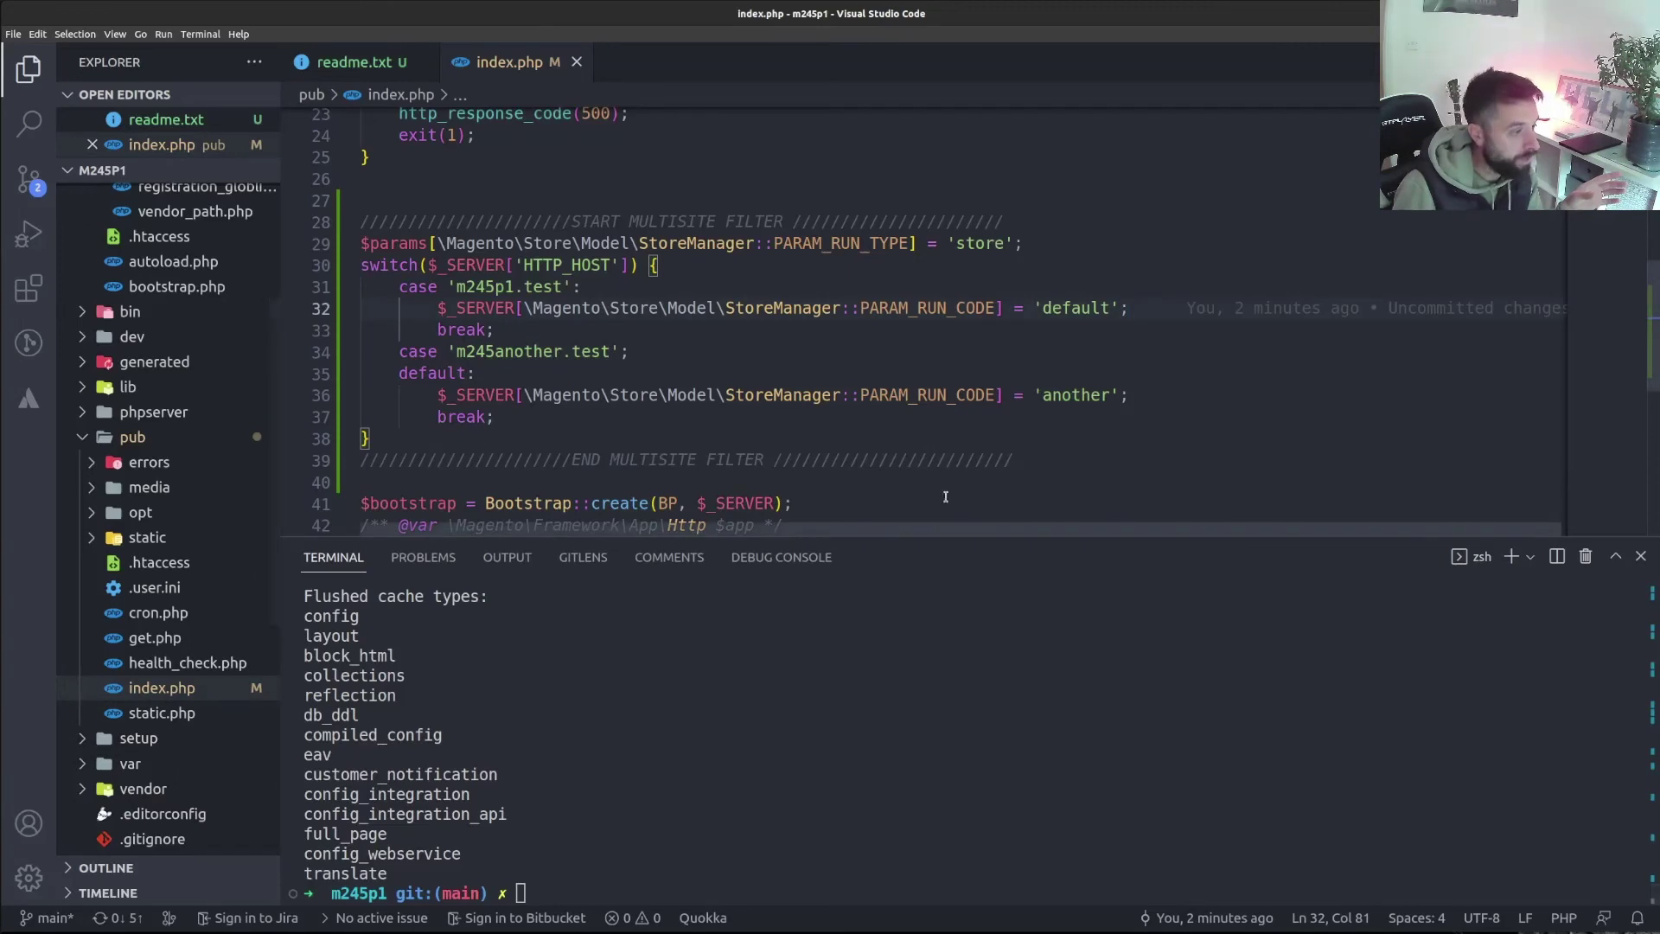
drag(1013, 459, 316, 216)
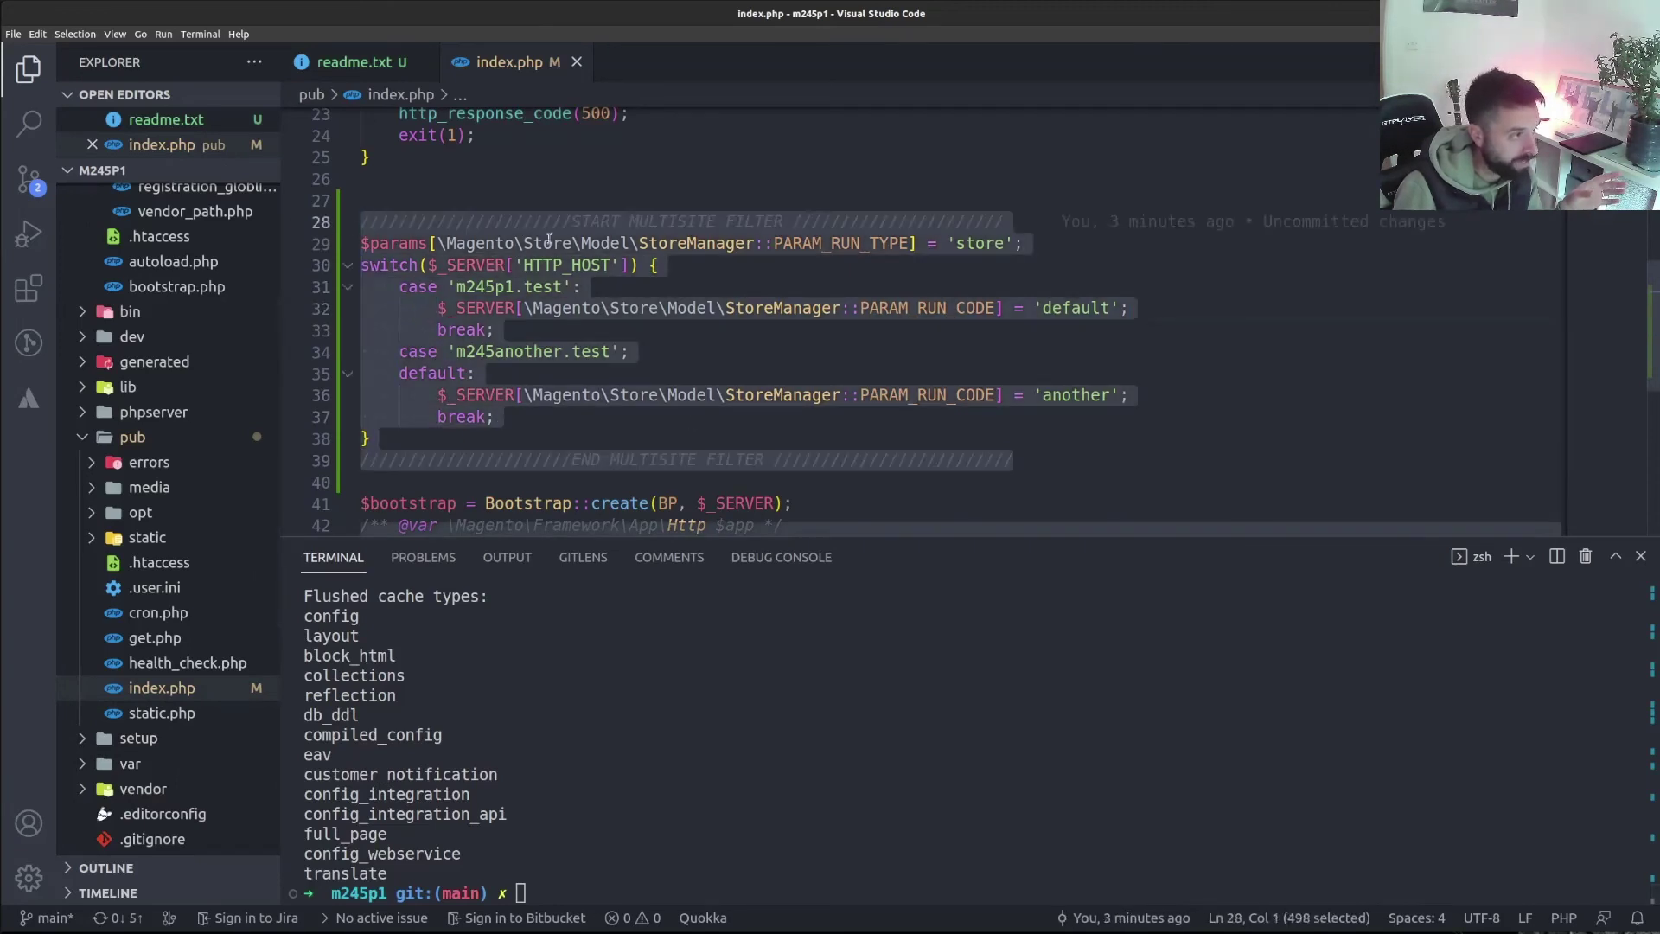
click(868, 265)
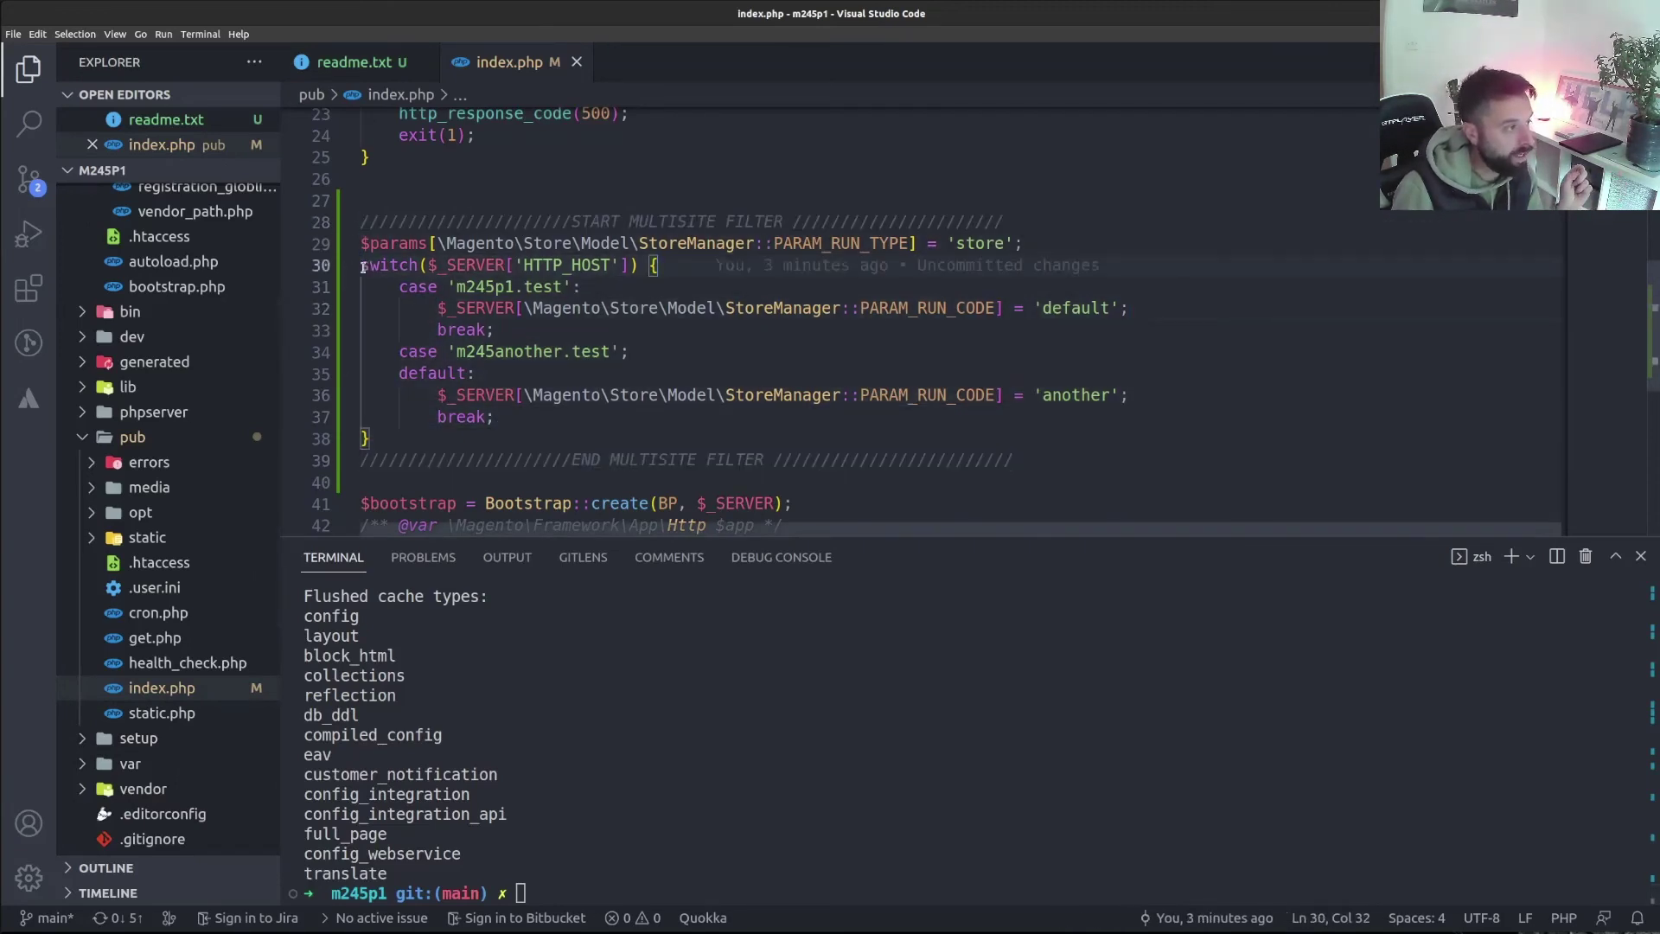
key(Down)
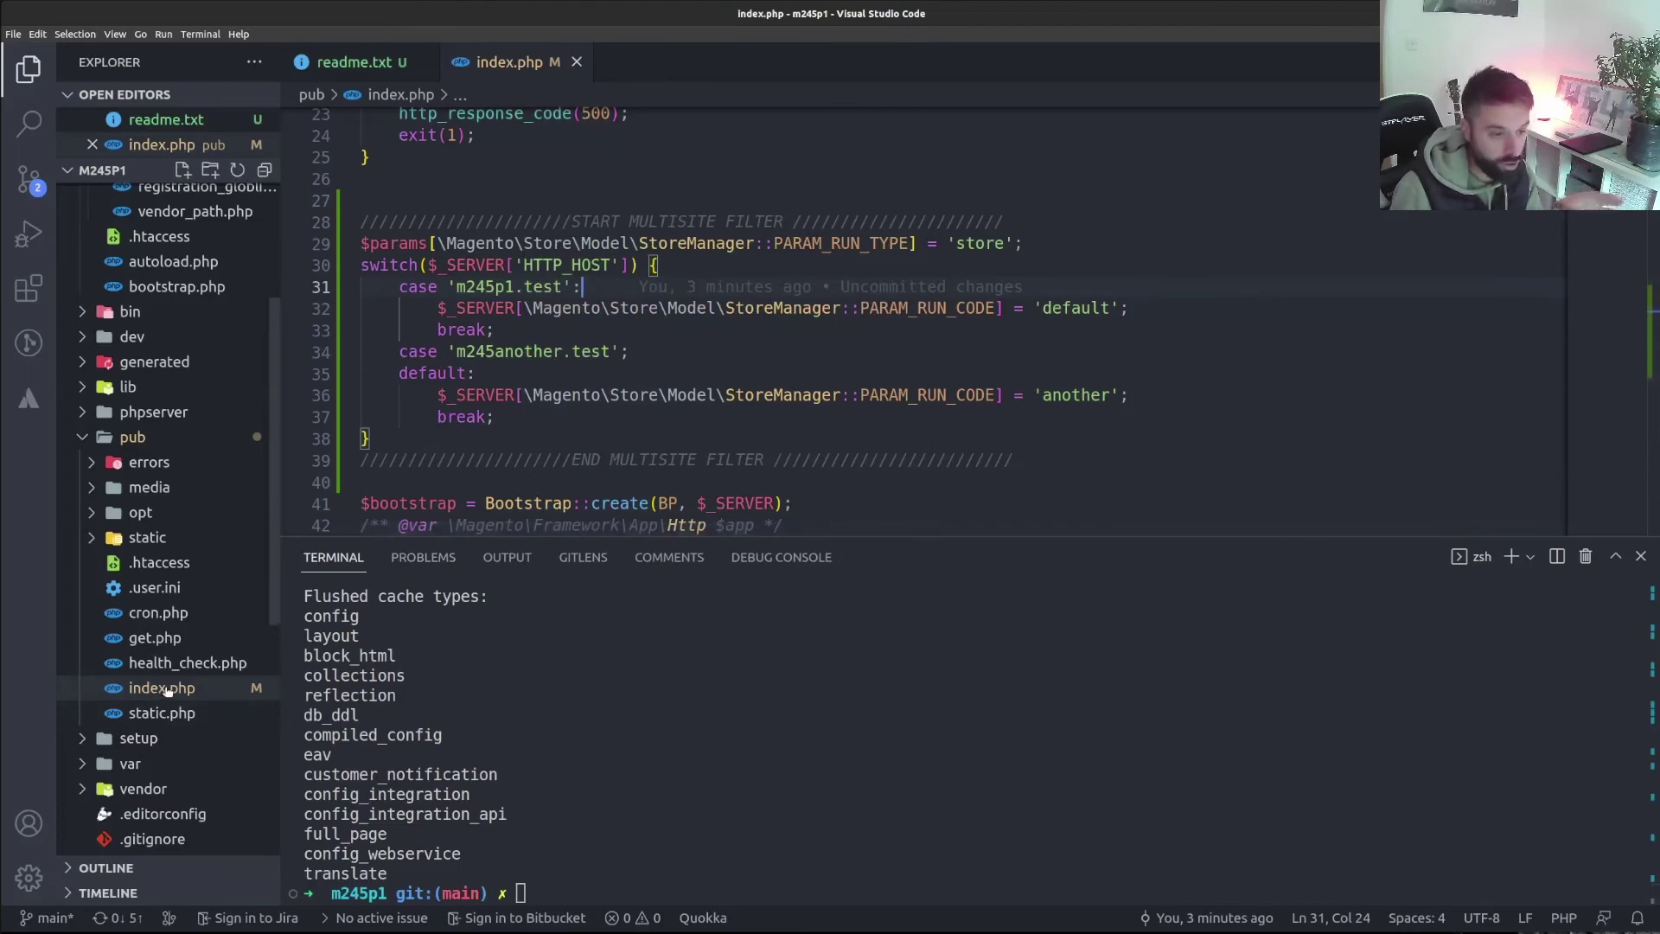
scroll(700, 359, down, 6)
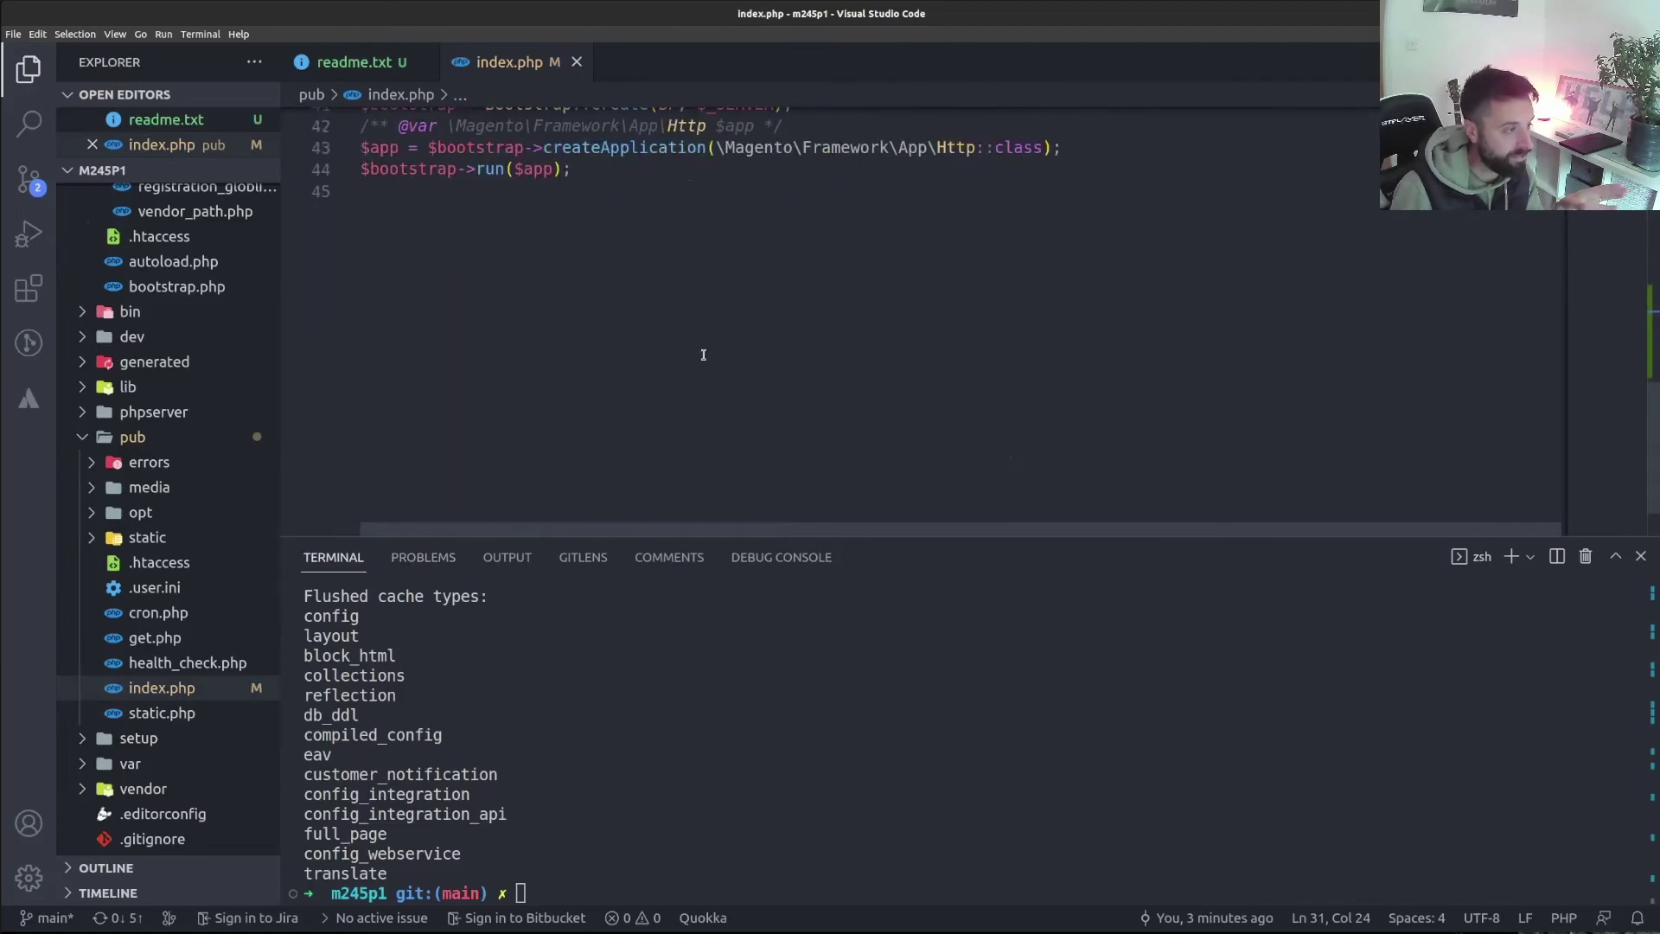
scroll(701, 360, up, 5)
scroll(701, 360, up, 9)
scroll(687, 398, down, 6)
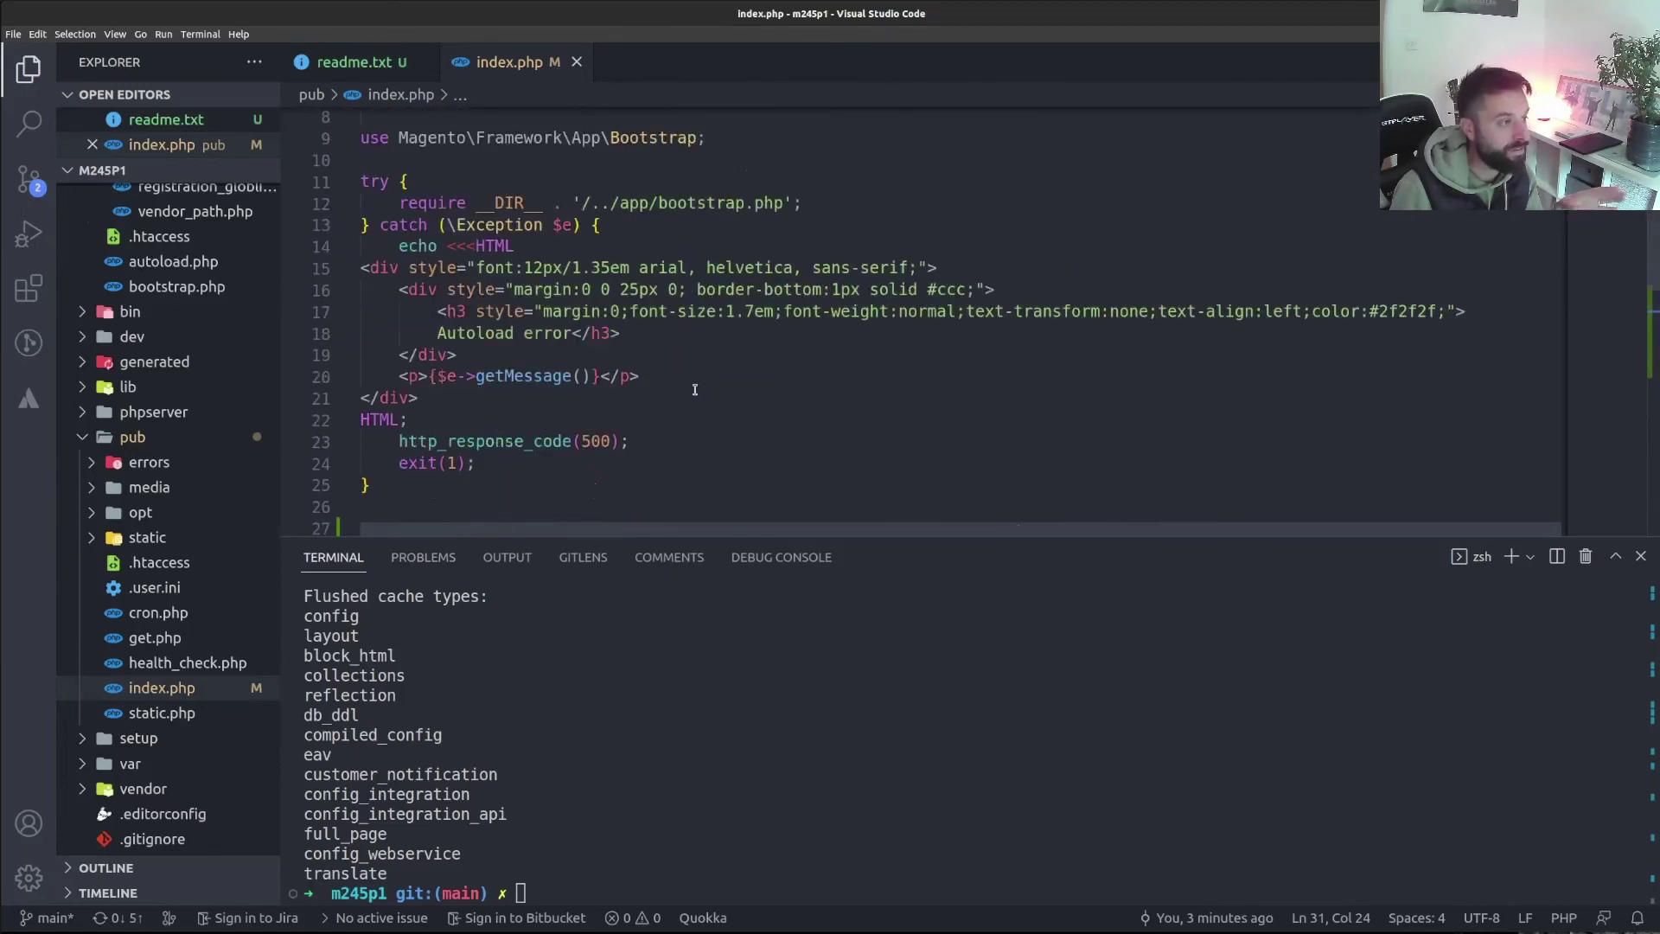
scroll(681, 412, down, 4)
scroll(681, 415, up, 8)
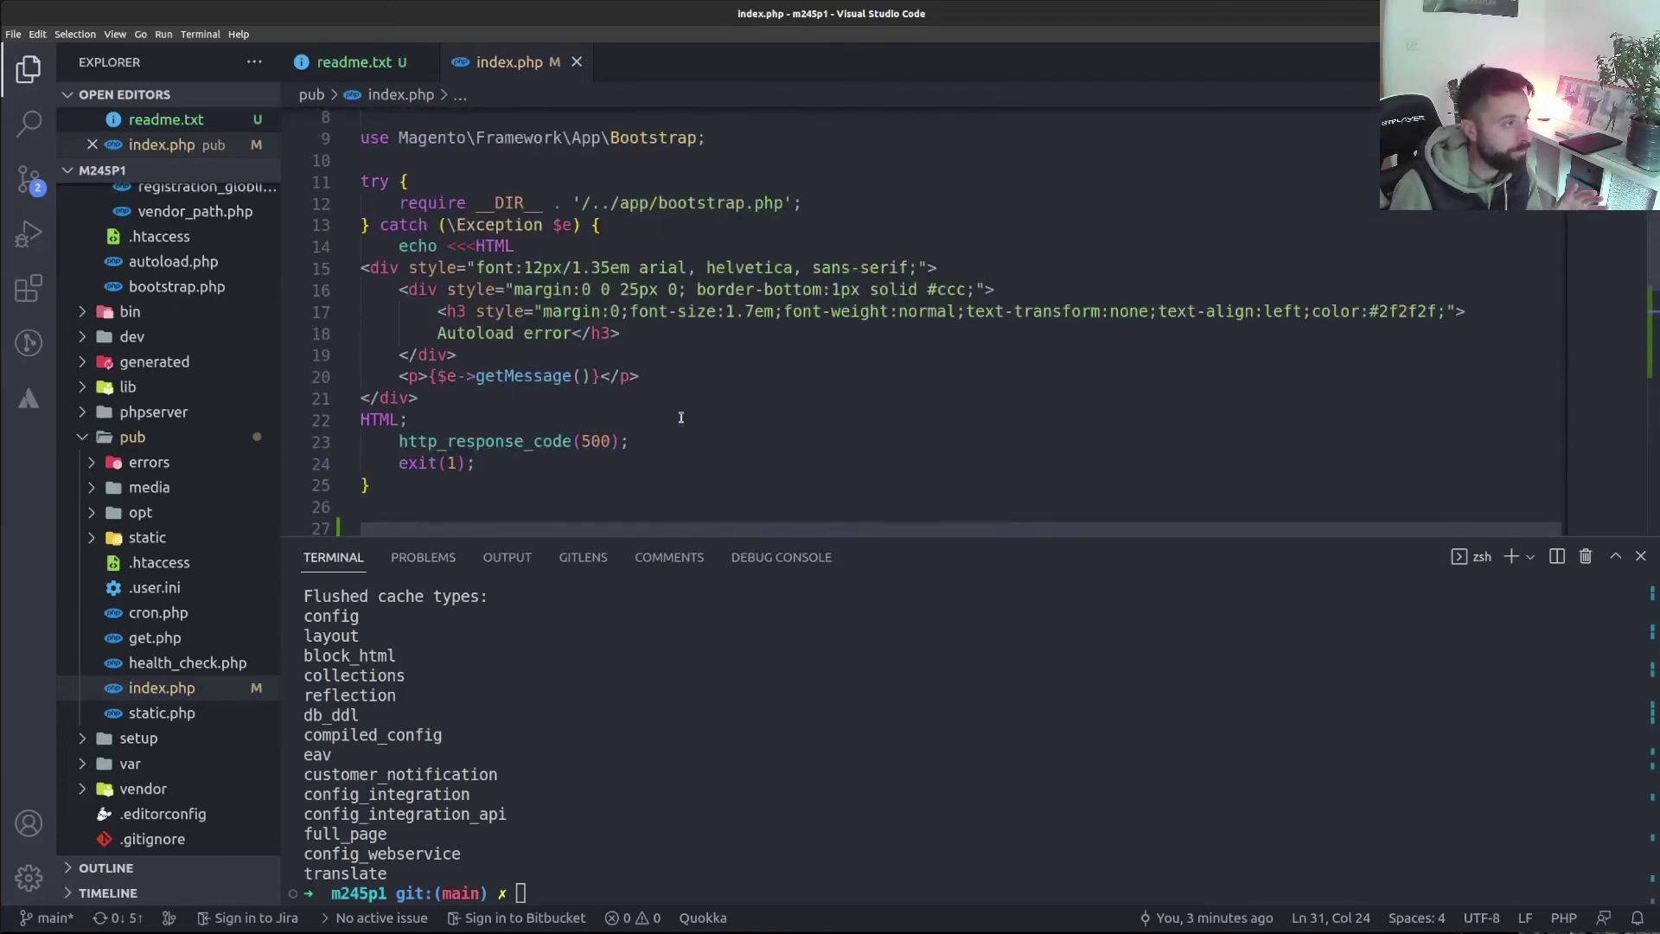
scroll(672, 439, down, 6)
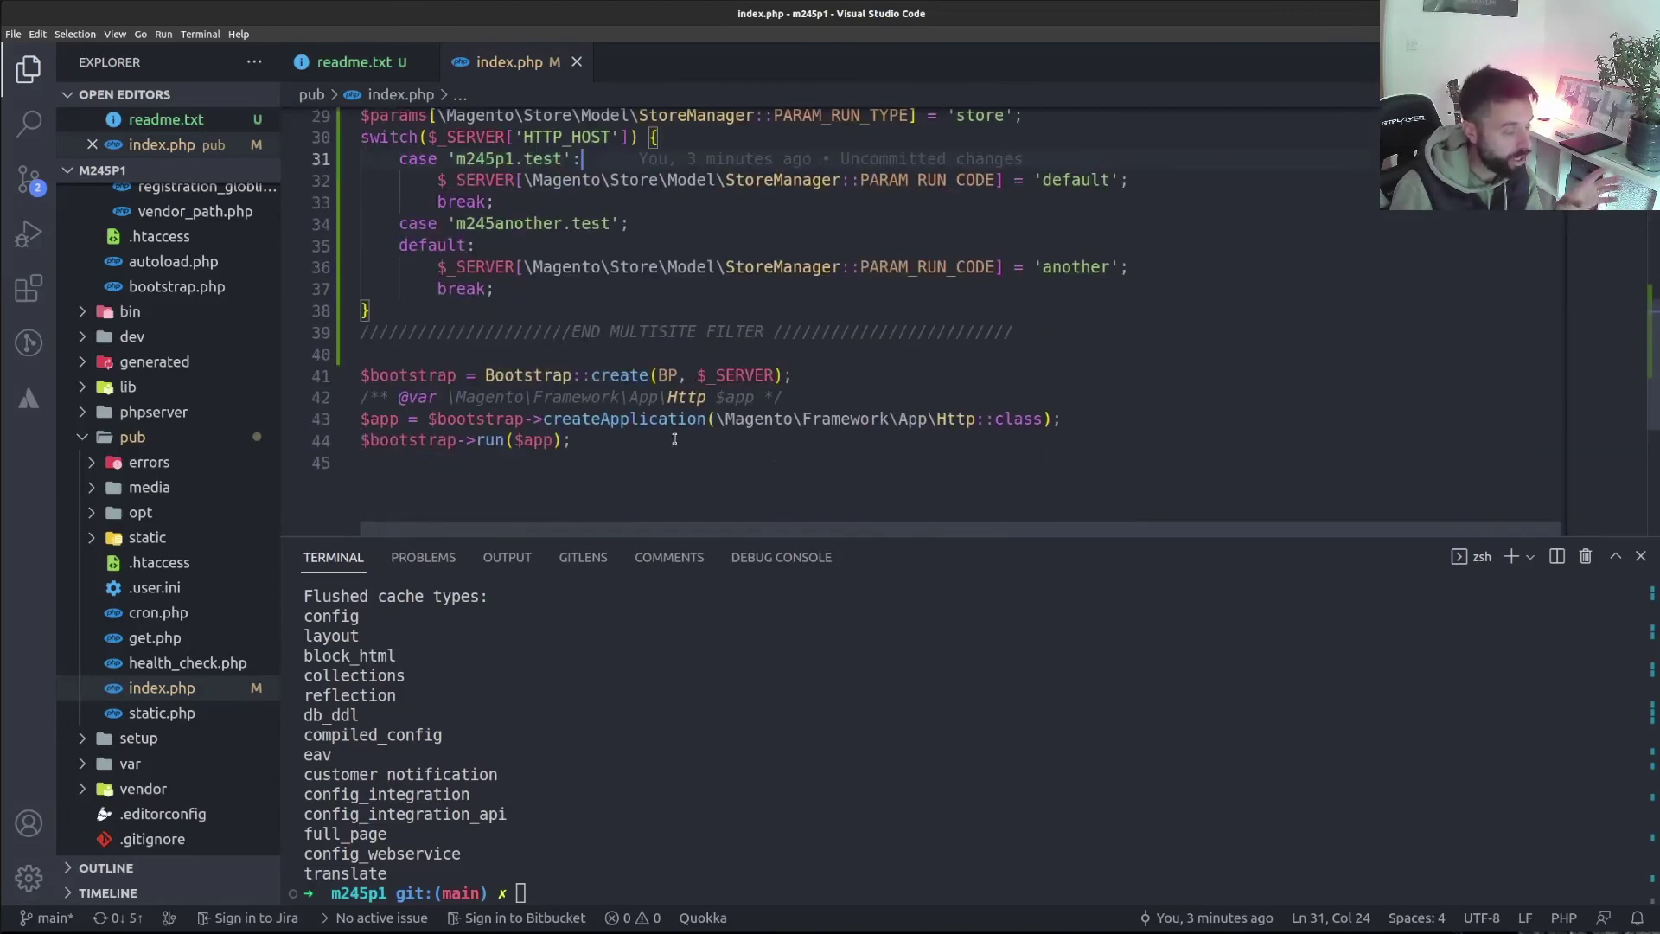
scroll(854, 357, up, 1)
scroll(848, 358, down, 1)
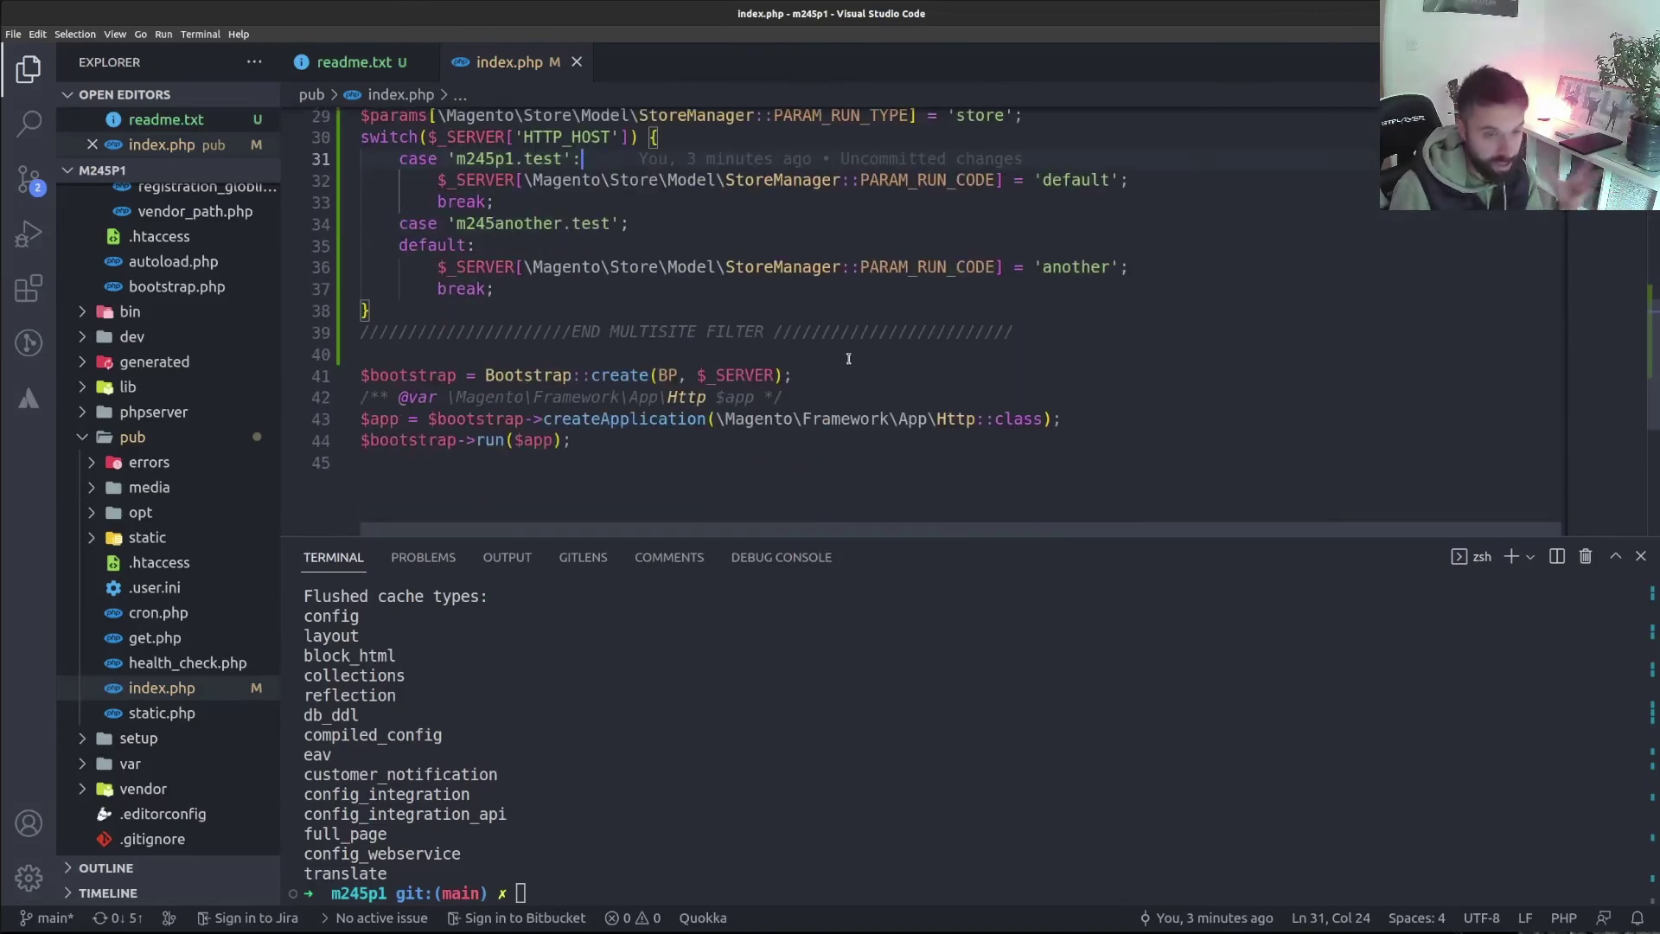
scroll(830, 330, up, 3)
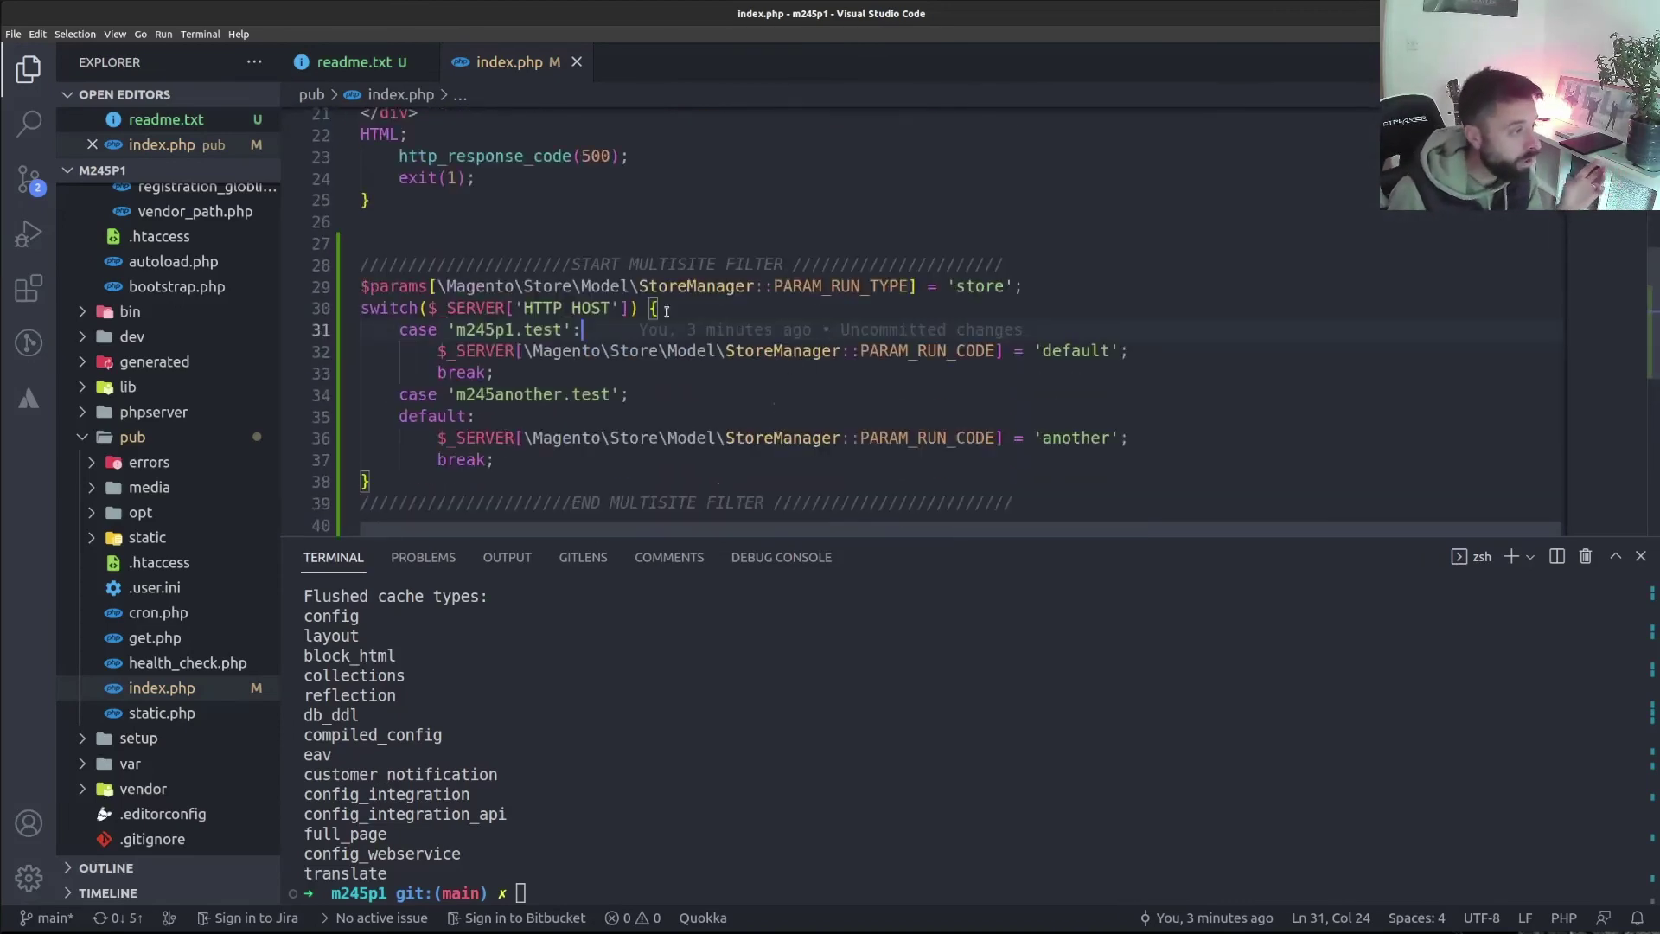
Add a case 'm245p1.com' line under case 'm245p1.test' in the index.php host switch
key(Return)
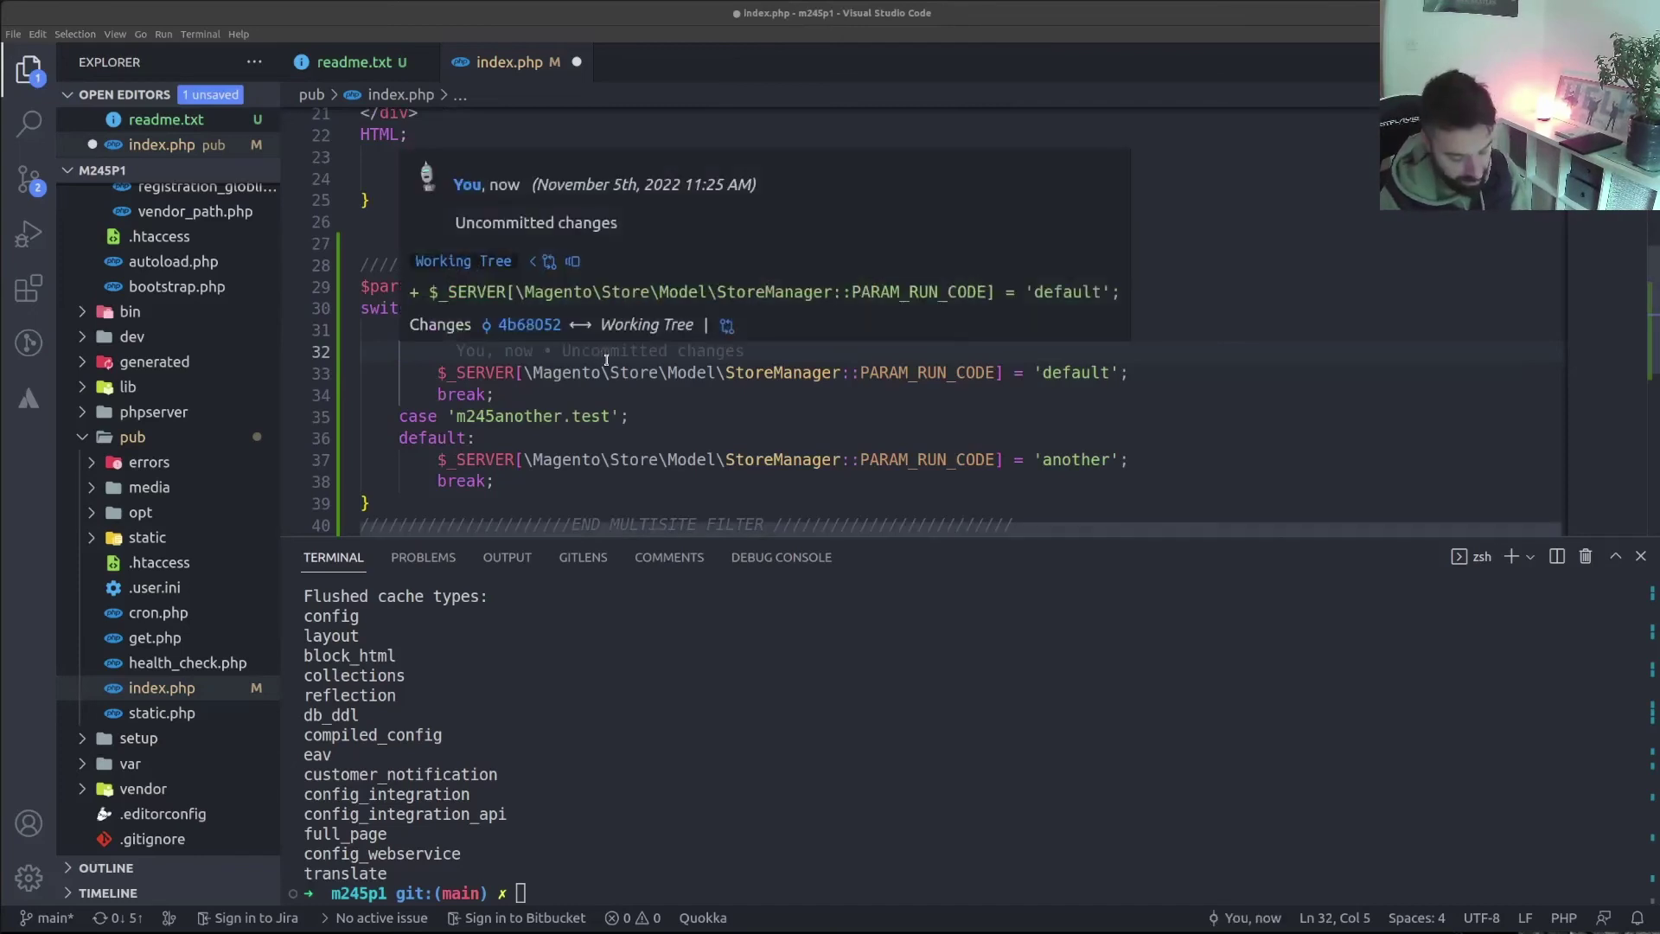
click(519, 437)
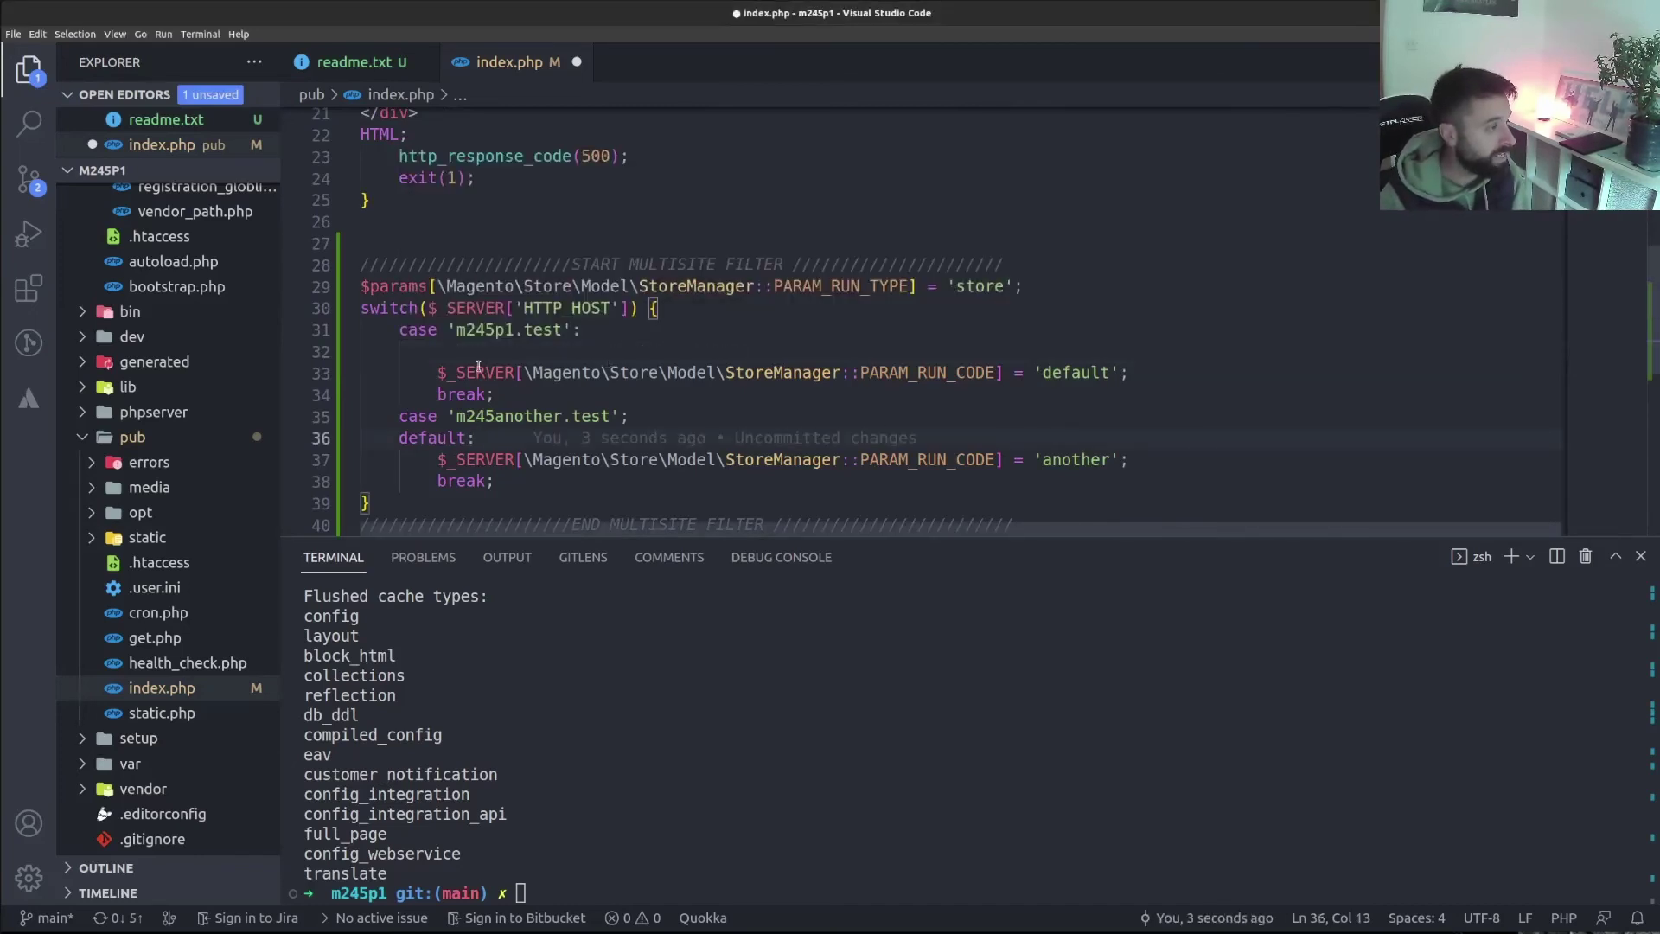
click(431, 352)
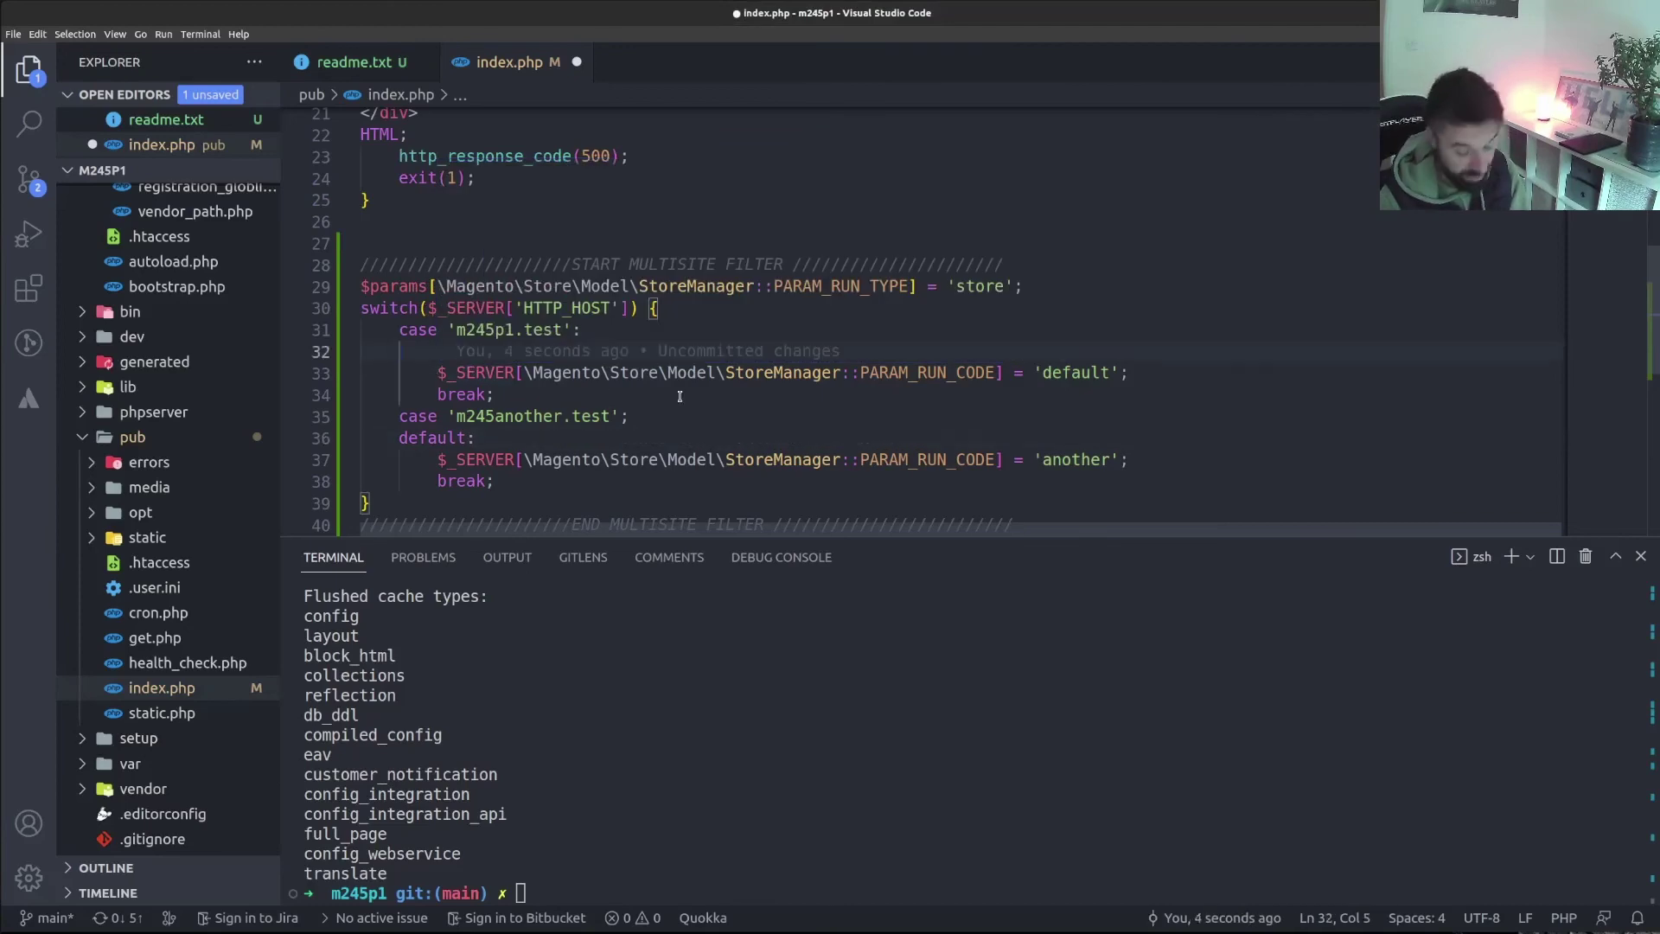
text(case ')
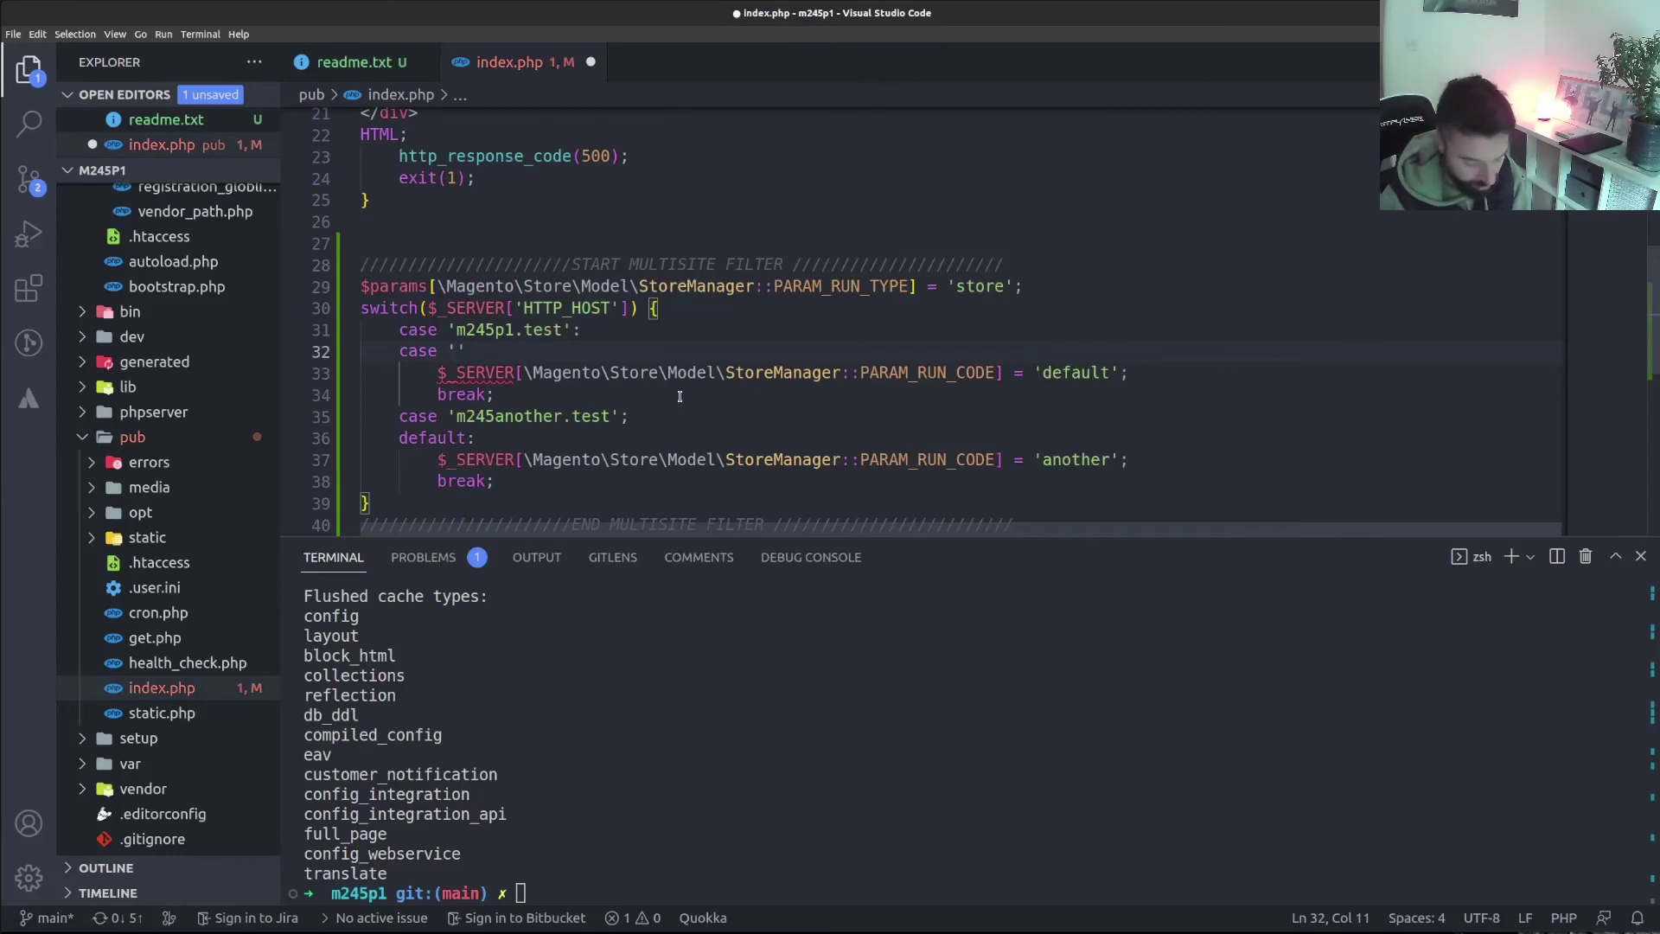
text(c)
key(BackSpace)
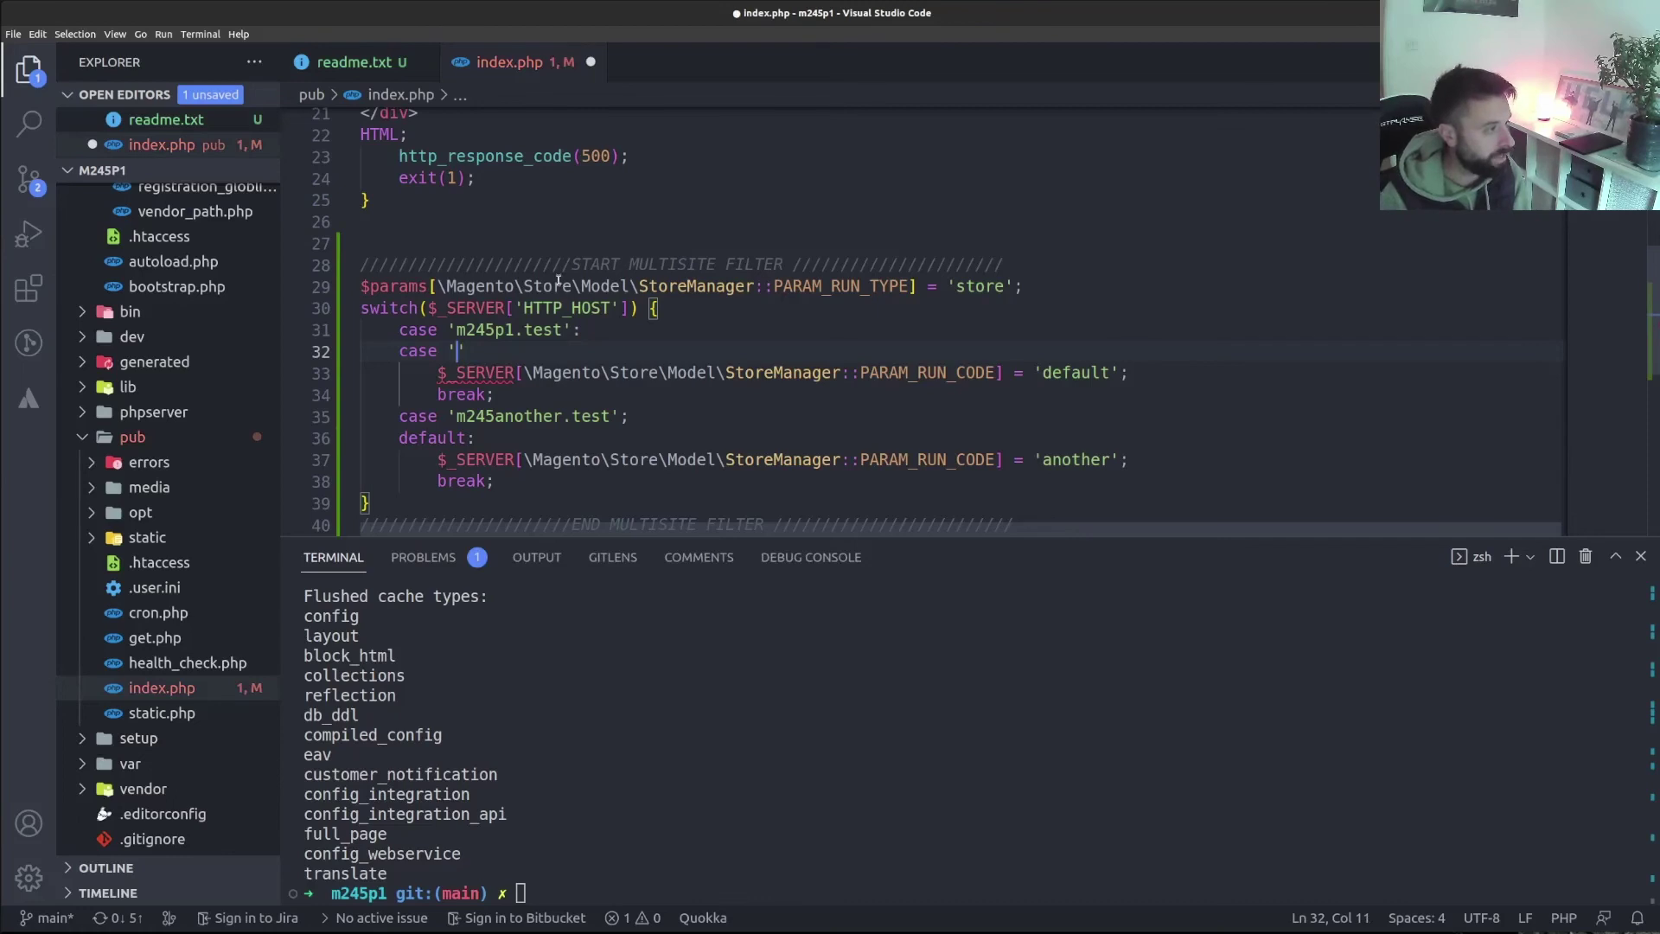
text(m)
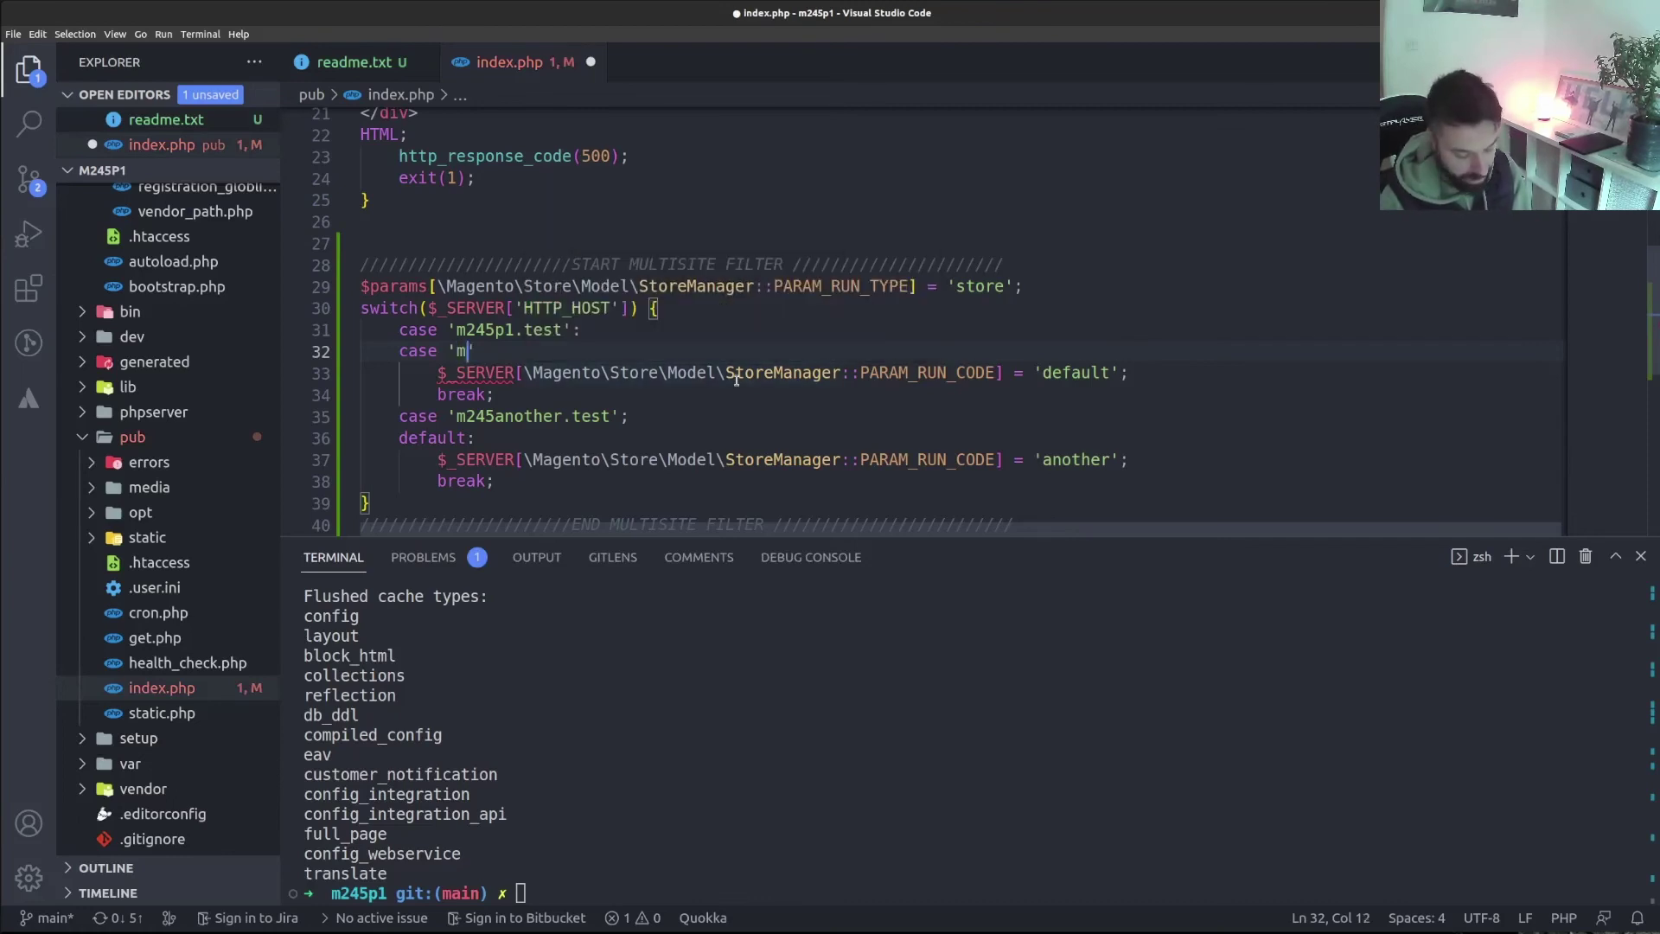
text(245)
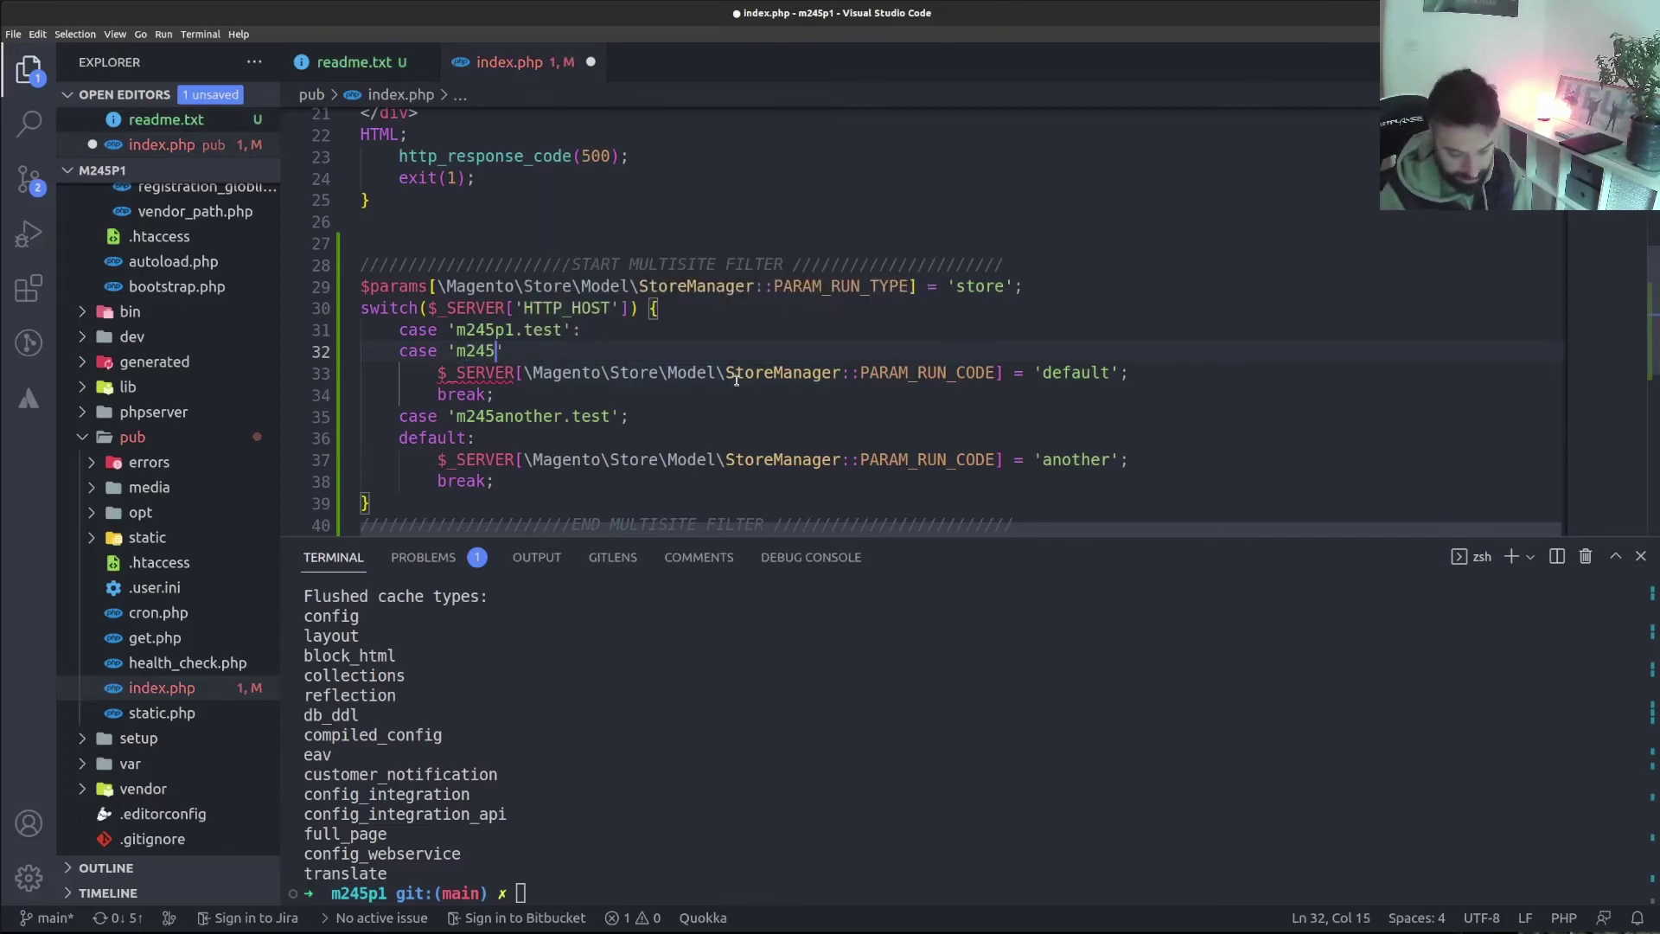
text(p1)
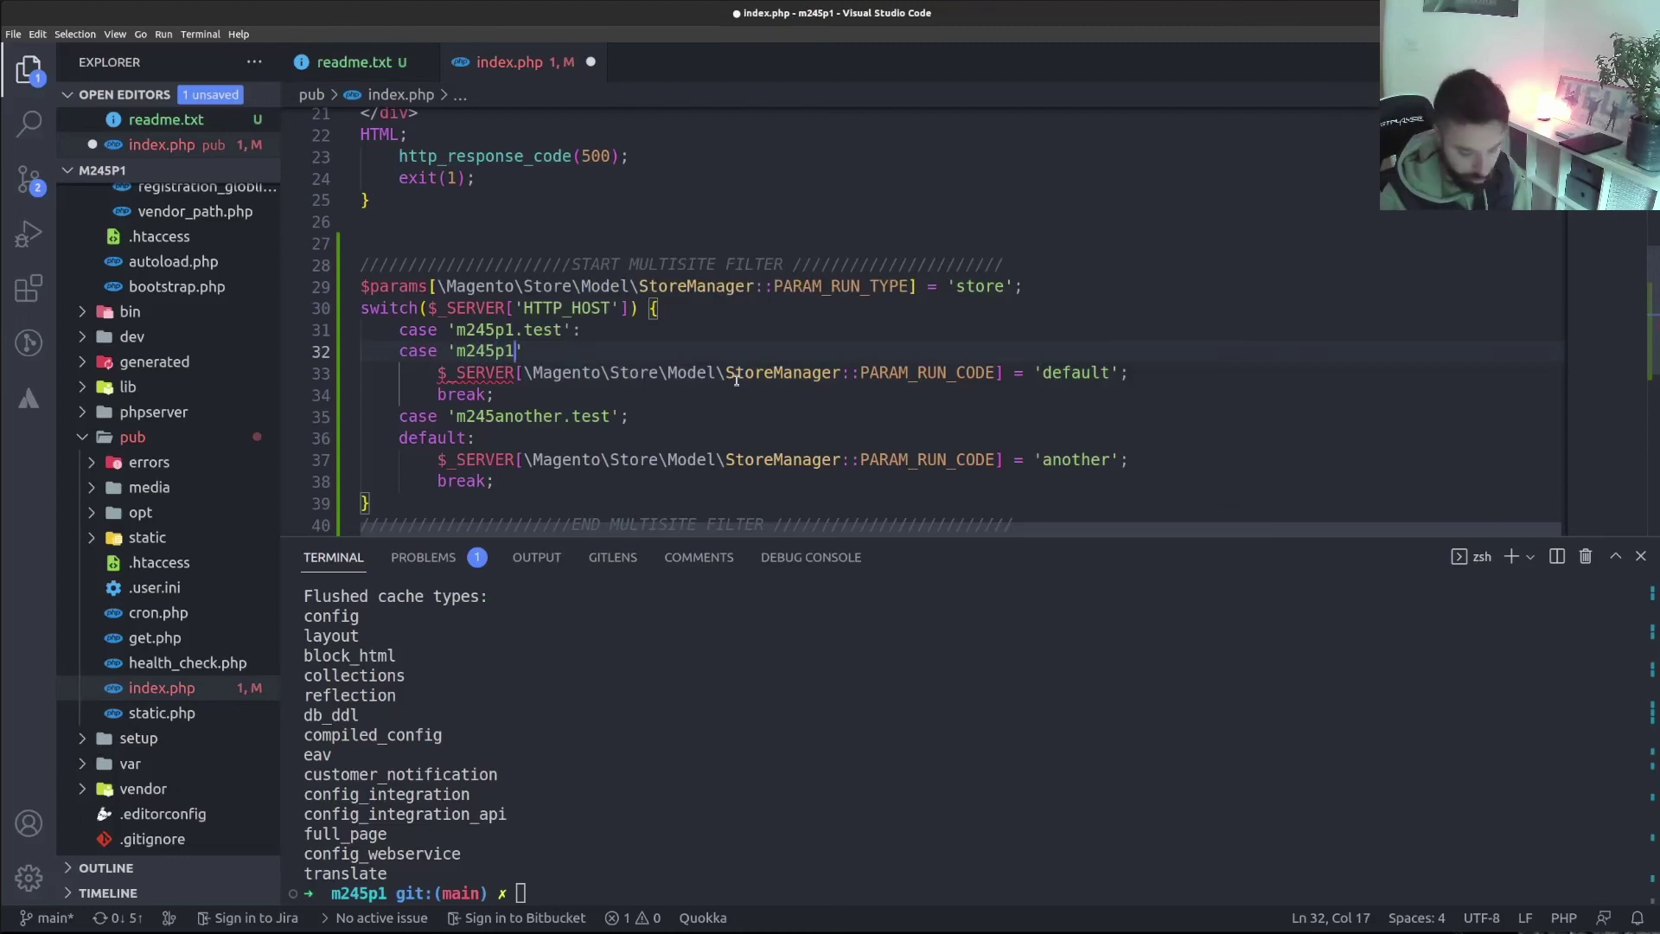
text(.com)
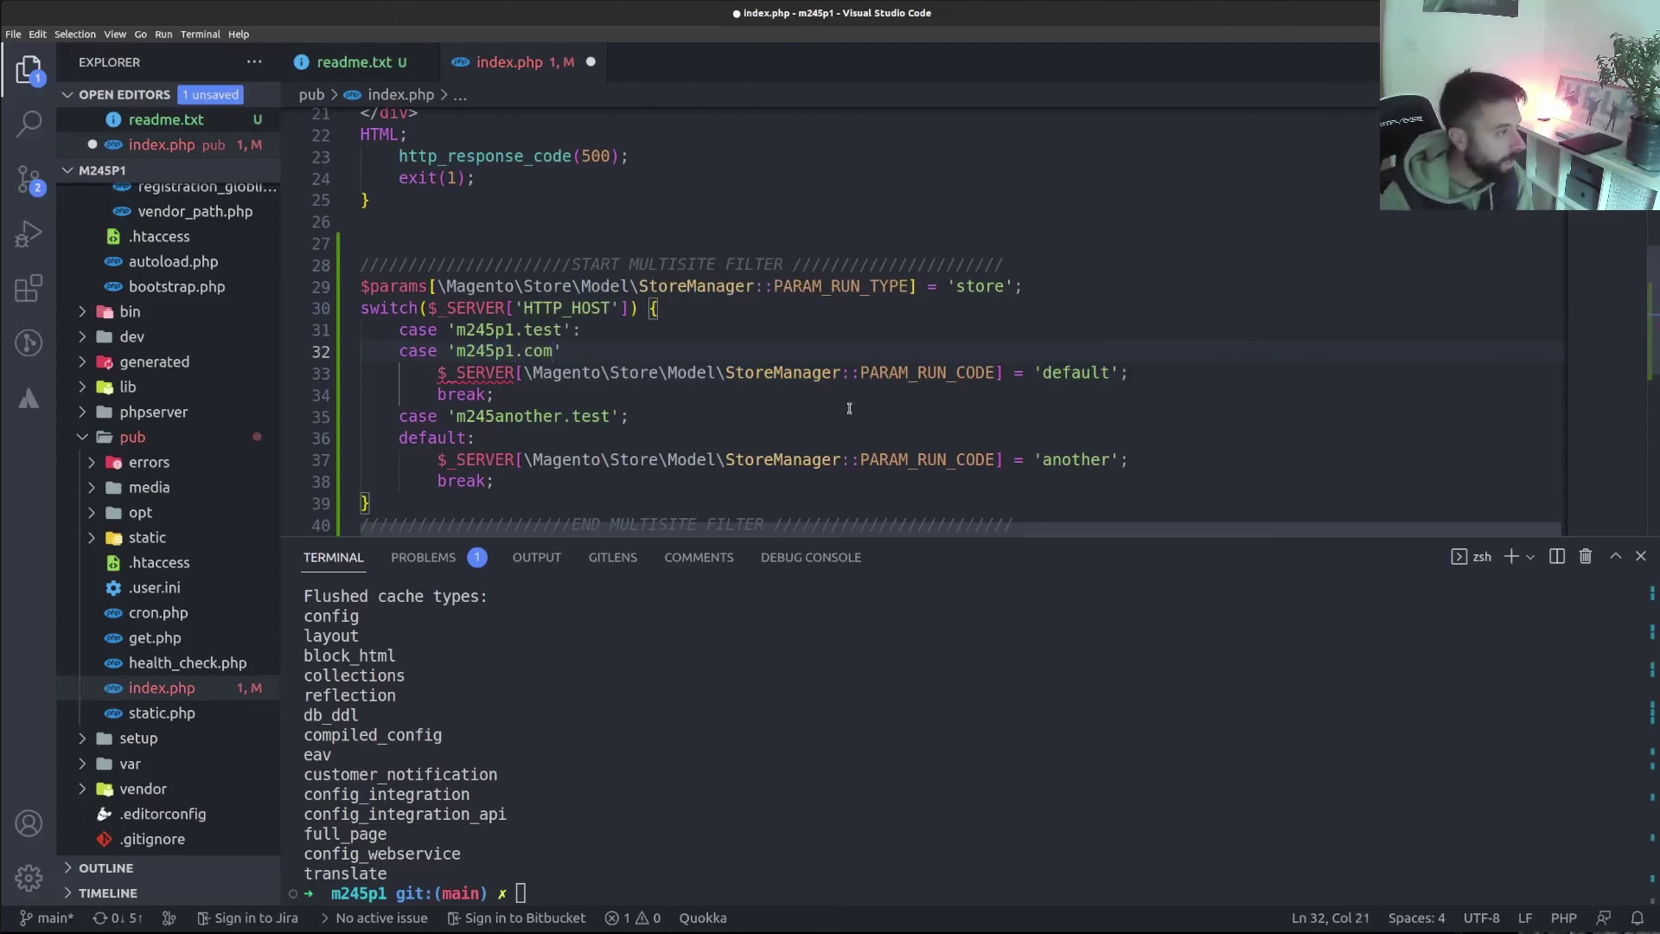
text(')
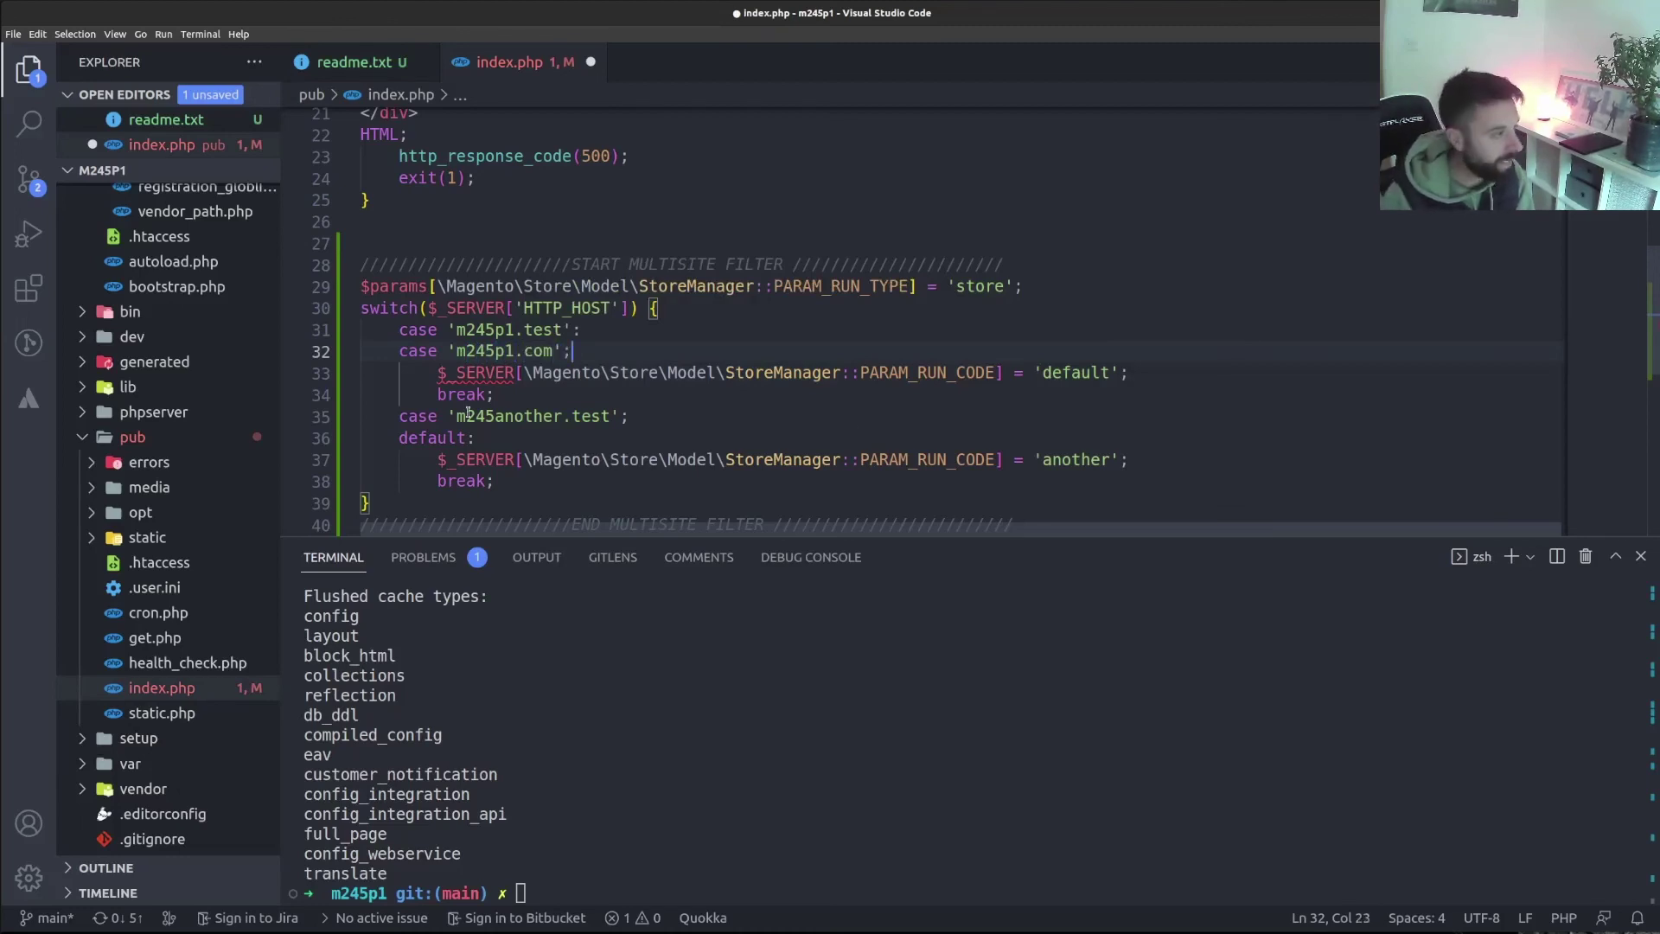
drag(584, 352, 402, 353)
key(ctrl+c)
click(681, 418)
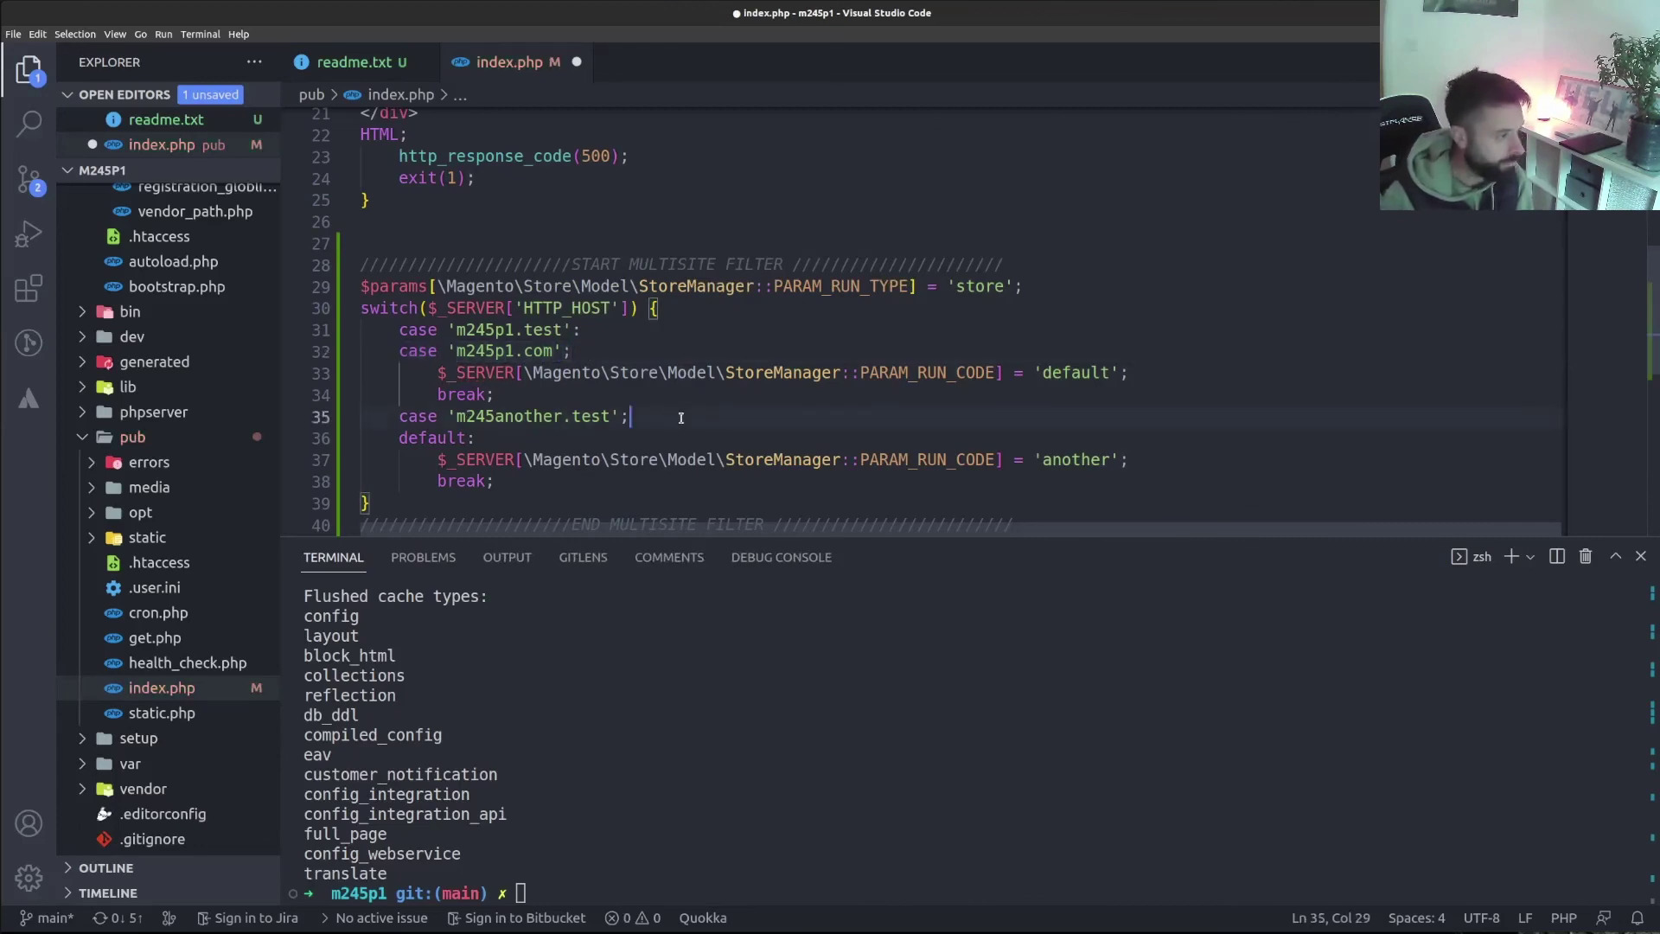
Add a case 'm245p1another.com' line below the m245another.test case
key(Return)
key(ctrl+v)
key(Left)
key(Left)
key(Left)
key(Left)
key(Left)
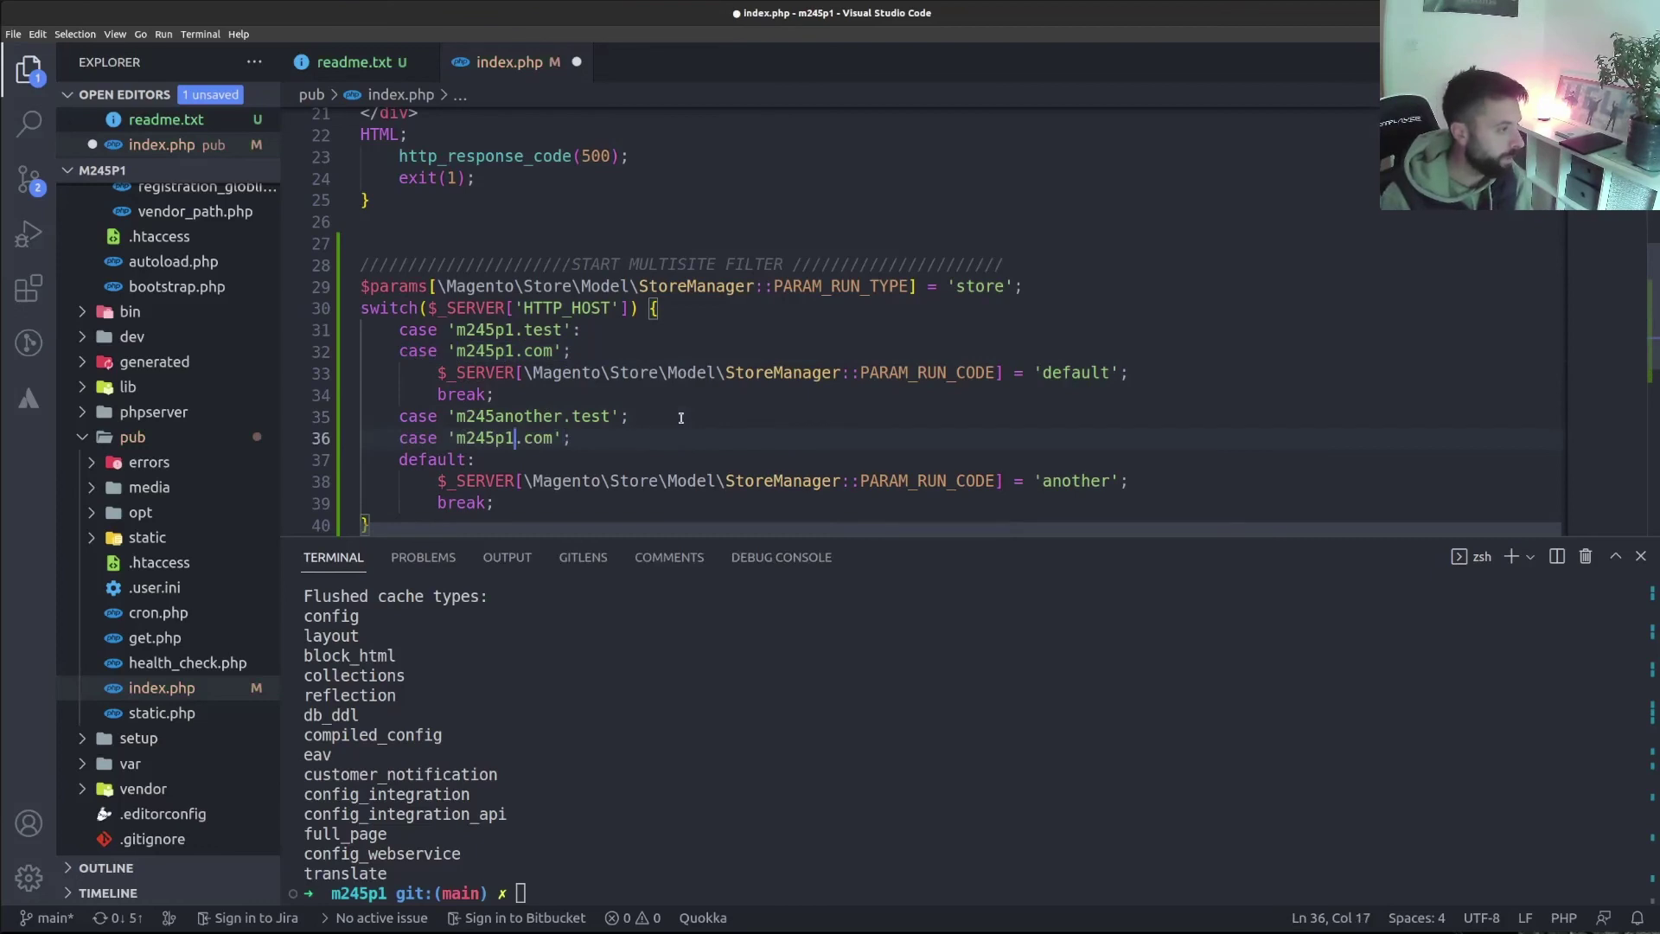
text(another)
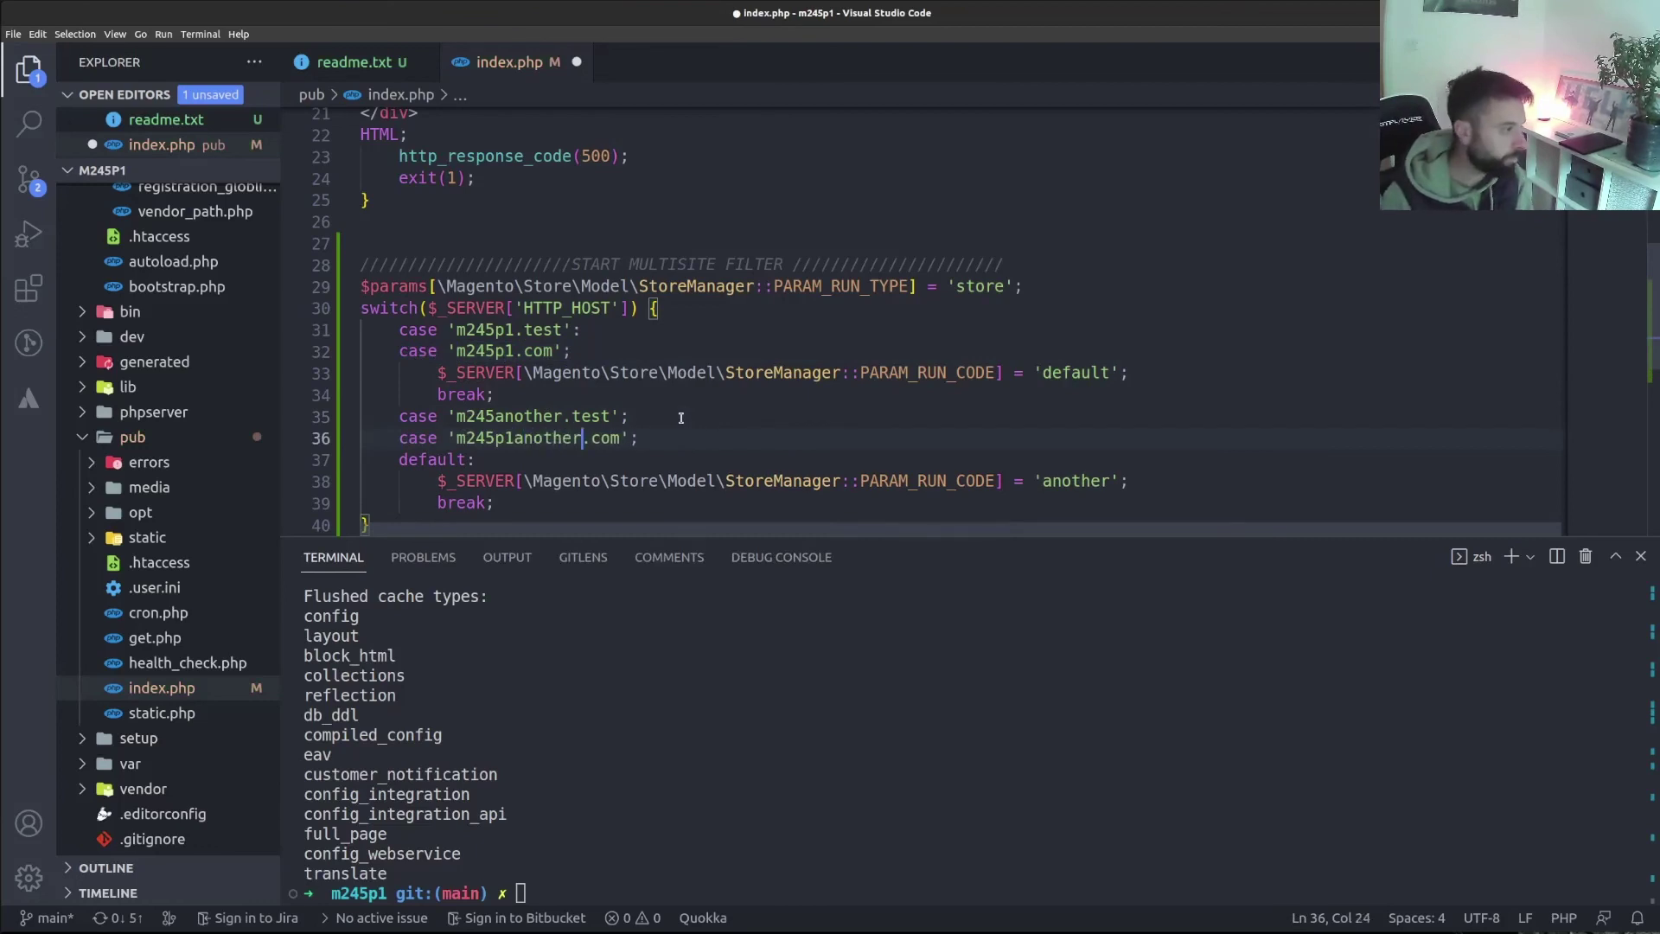
Add a case 'staging.m245p1.com' line below the m245p1.com case
drag(584, 351, 397, 356)
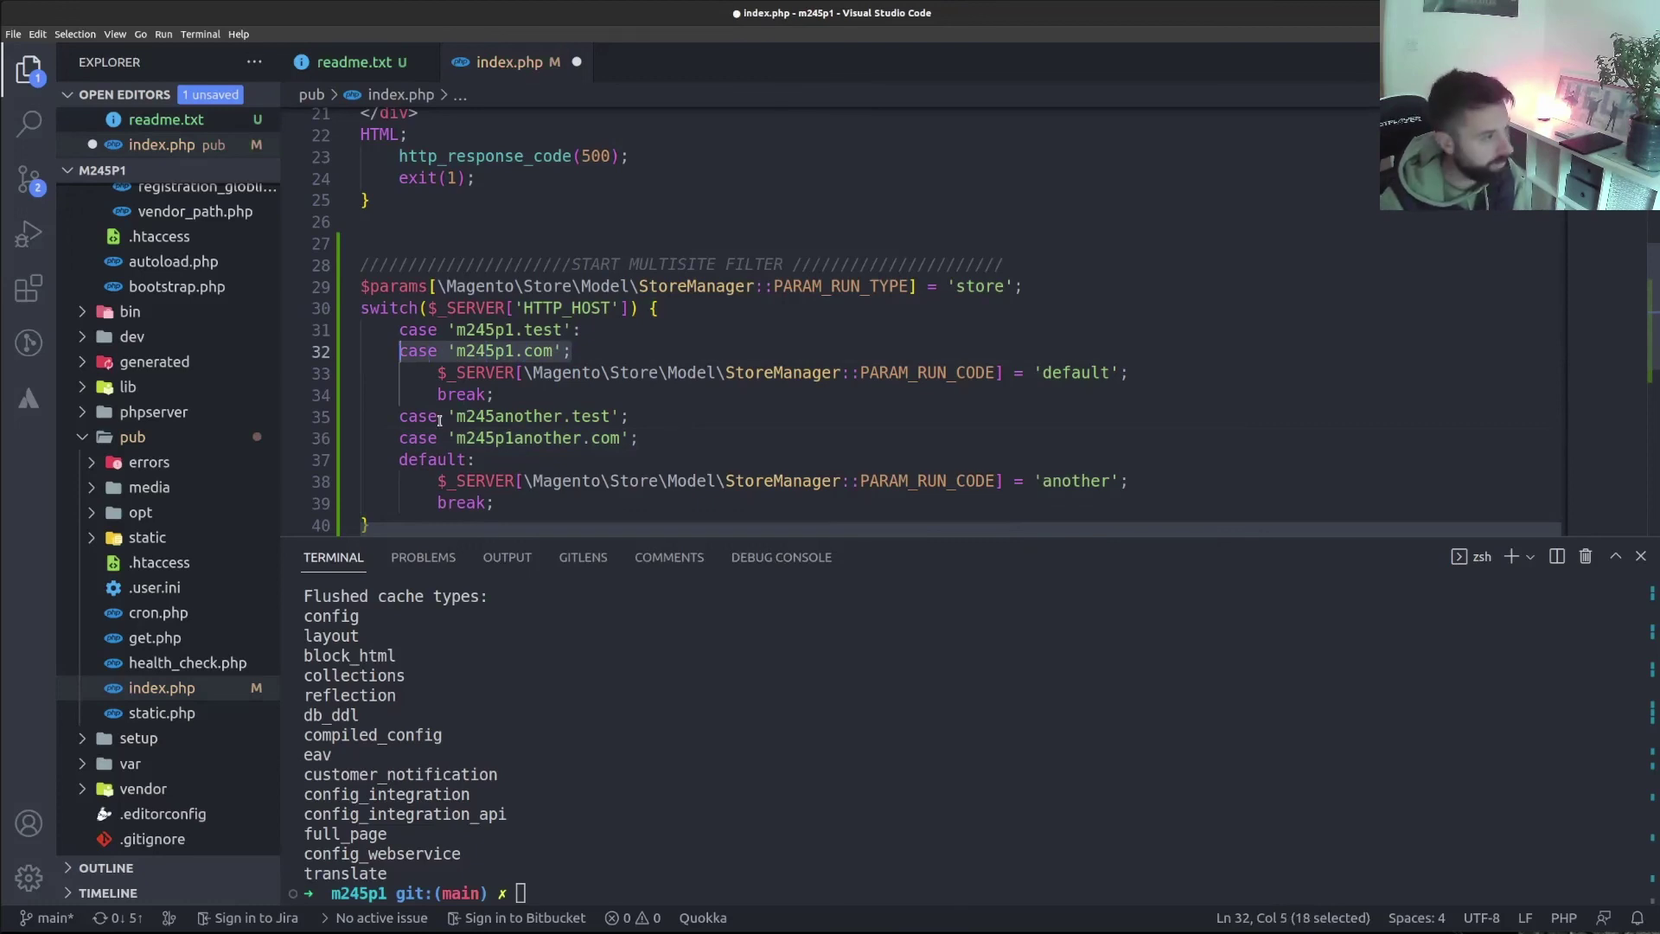
key(ctrl+c)
key(End)
key(Return)
key(ctrl+v)
key(Left)
key(Left)
key(Left)
key(Left)
key(Left)
key(Left)
key(Left)
key(Left)
key(Left)
key(Left)
key(Left)
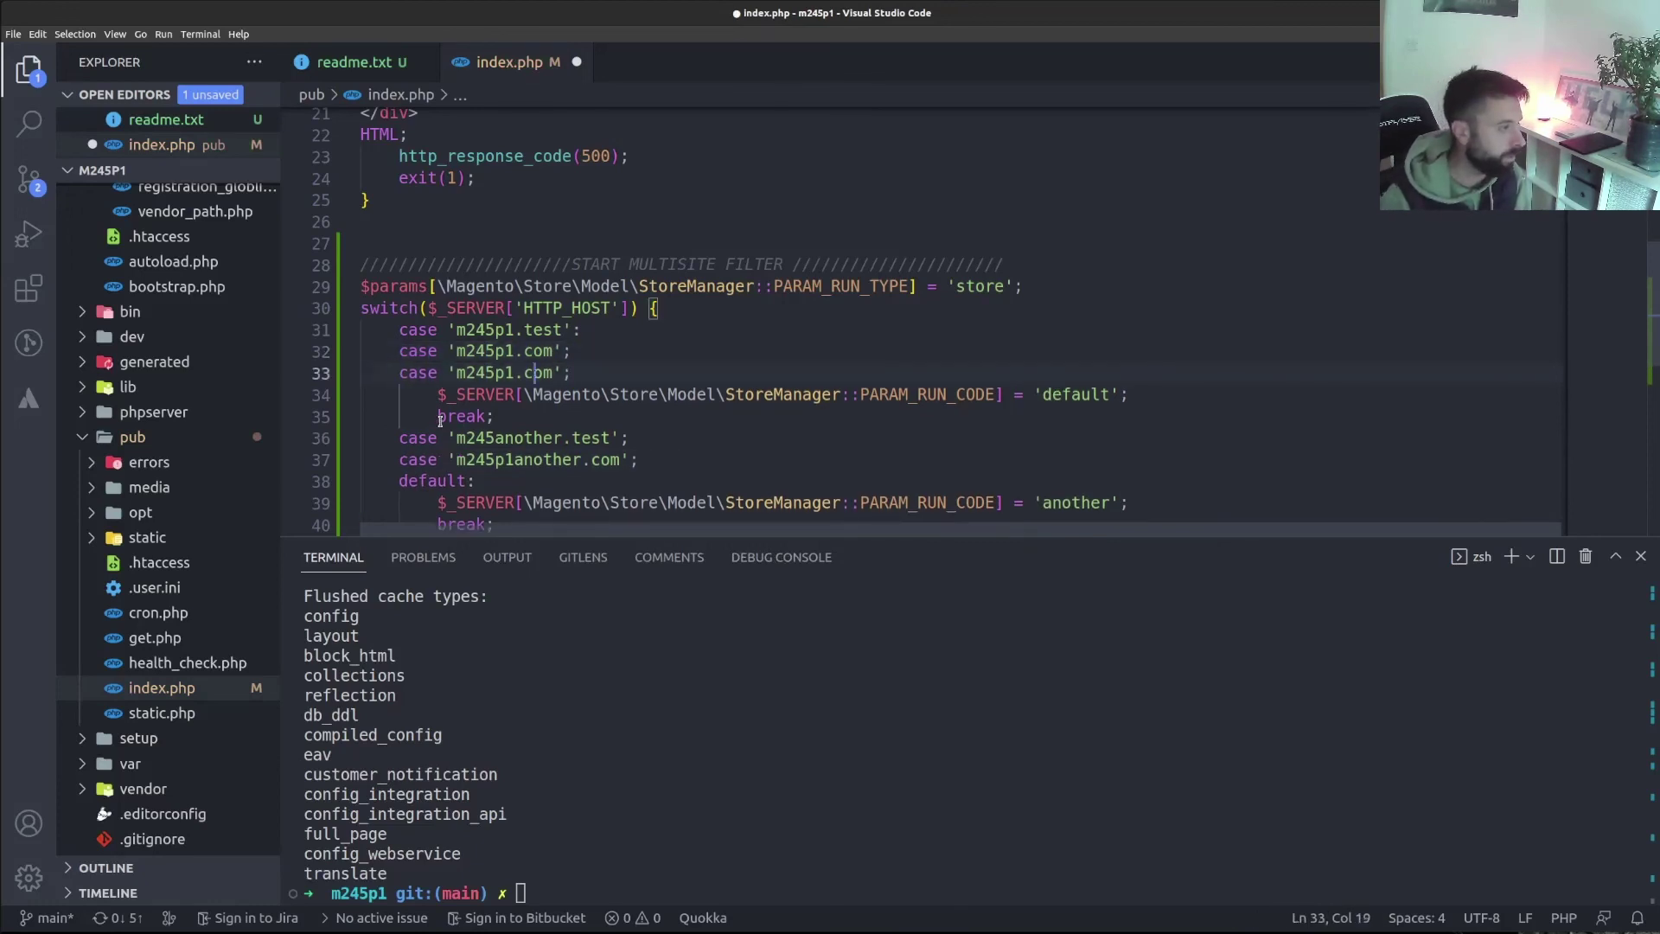
text(staging.)
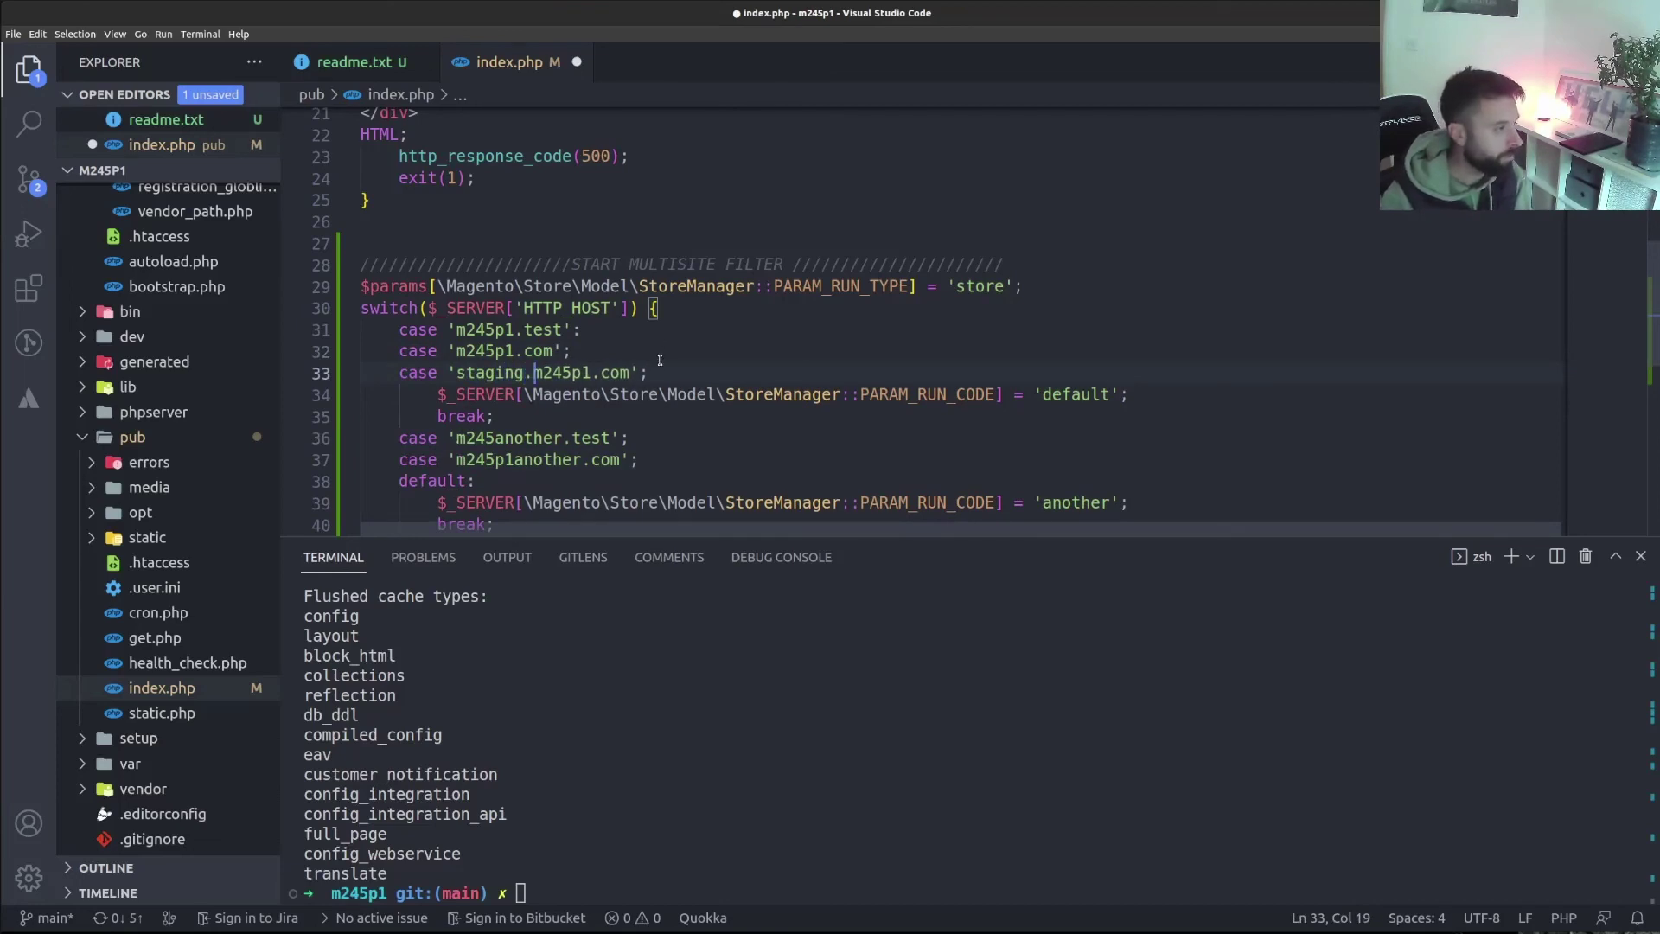
Add a case 'staging.m245p1another.com' line below the m245p1another.com case
drag(650, 372, 399, 376)
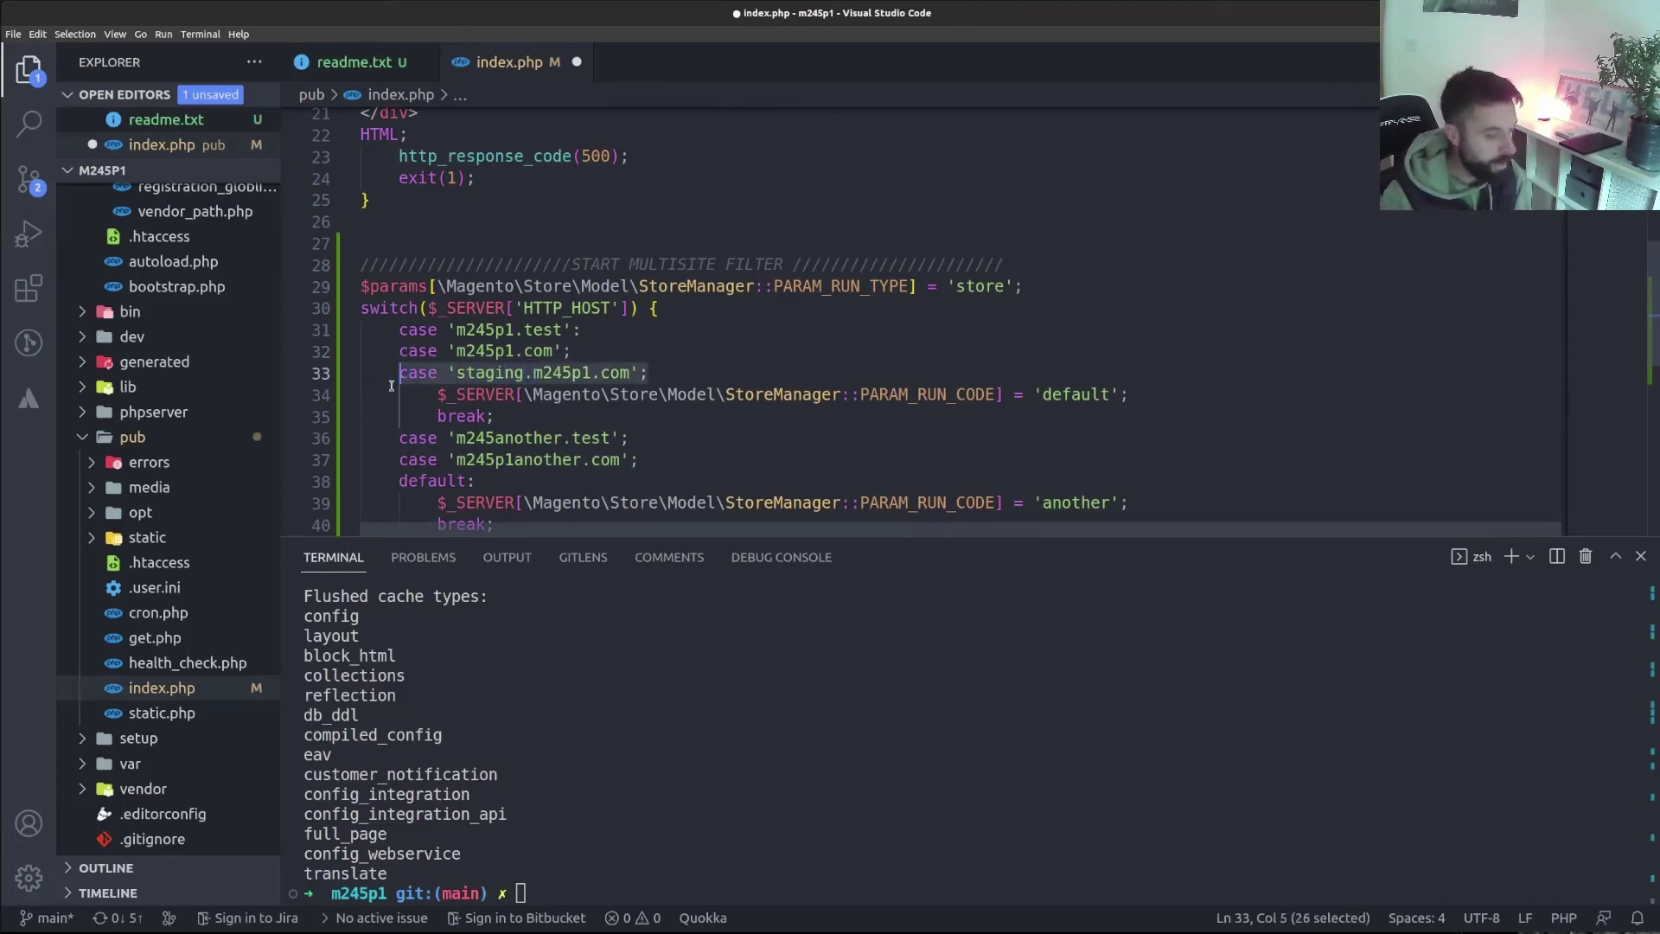
key(ctrl+c)
click(676, 466)
key(Return)
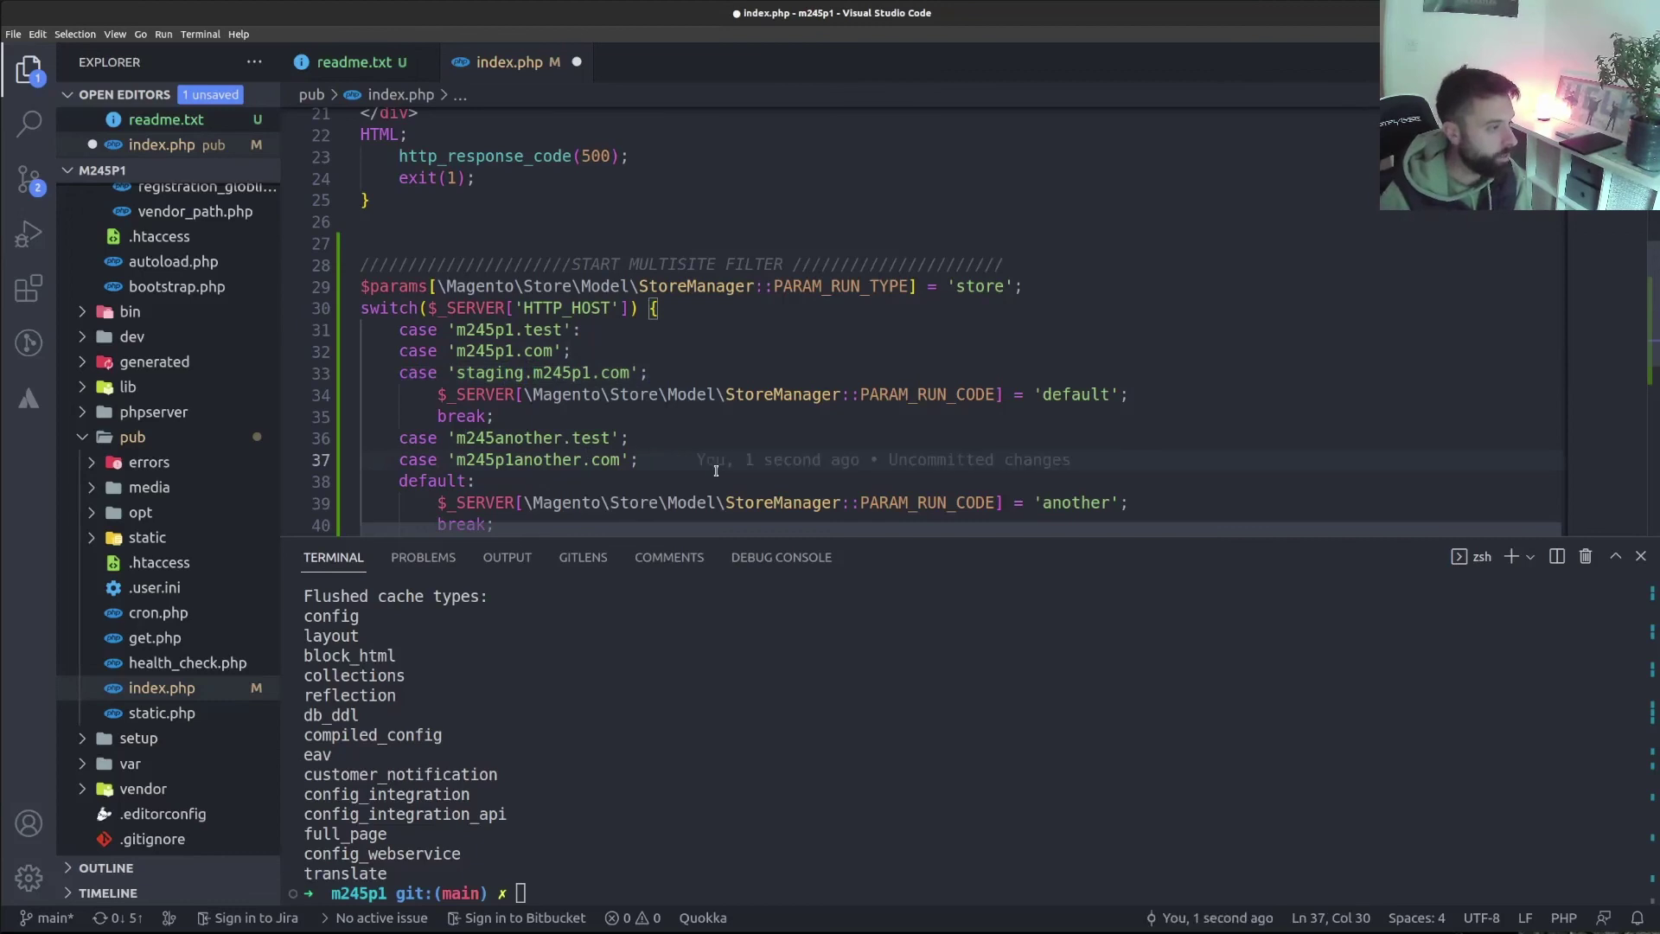
key(ctrl+v)
key(Left)
key(Left)
key(Left)
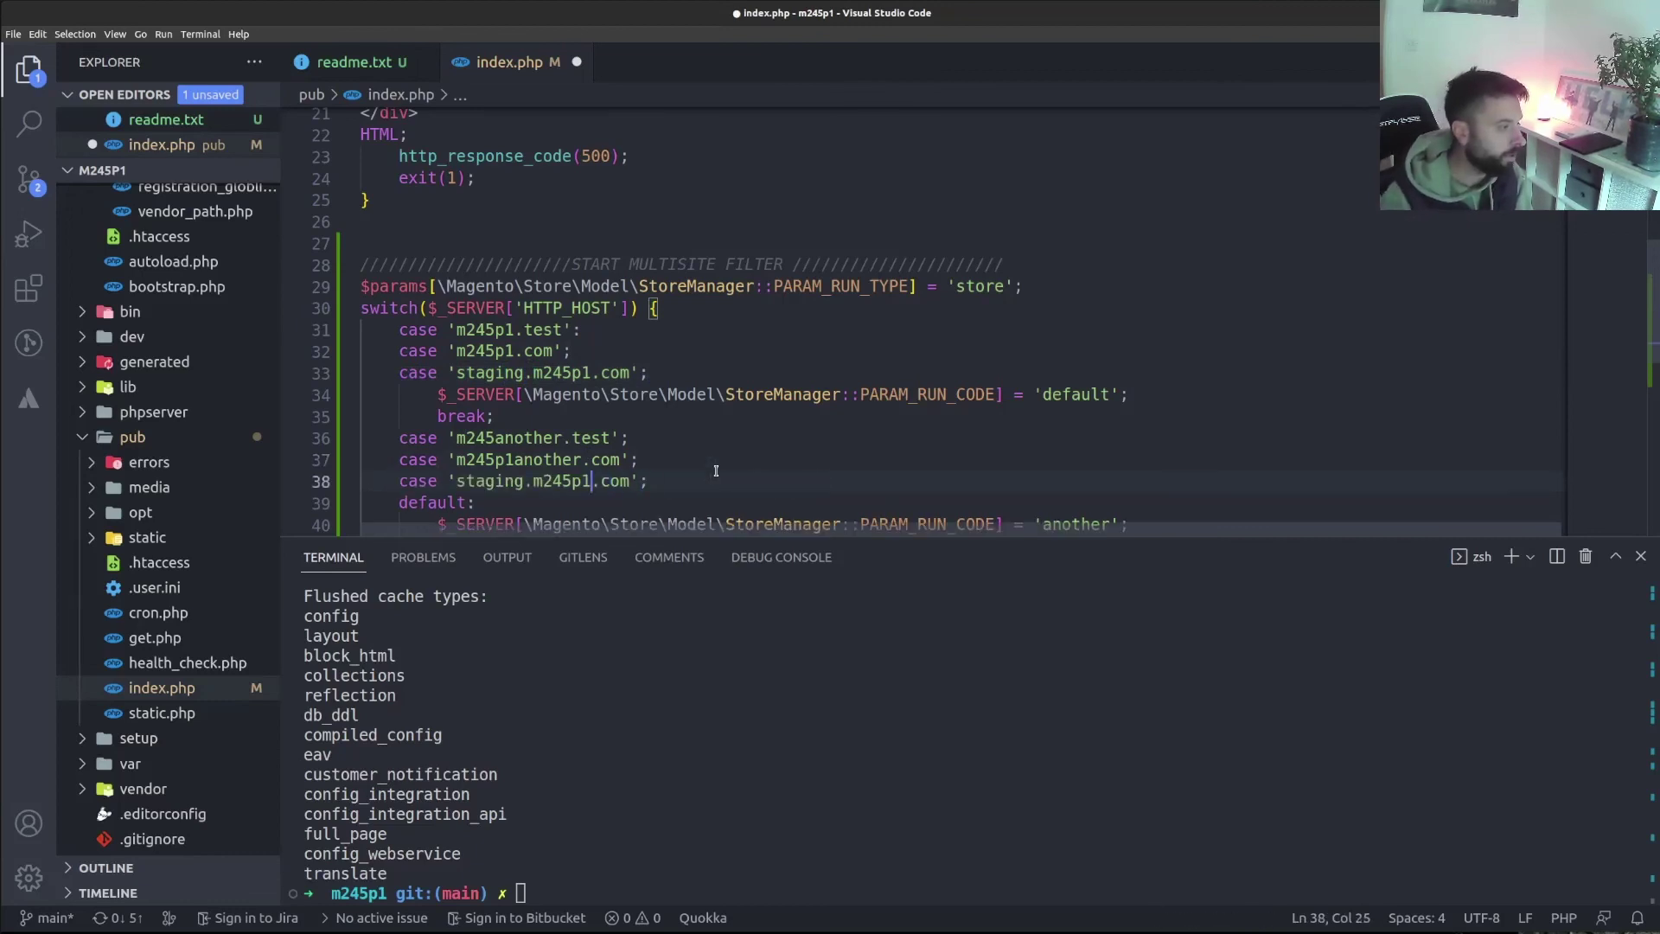
text(another)
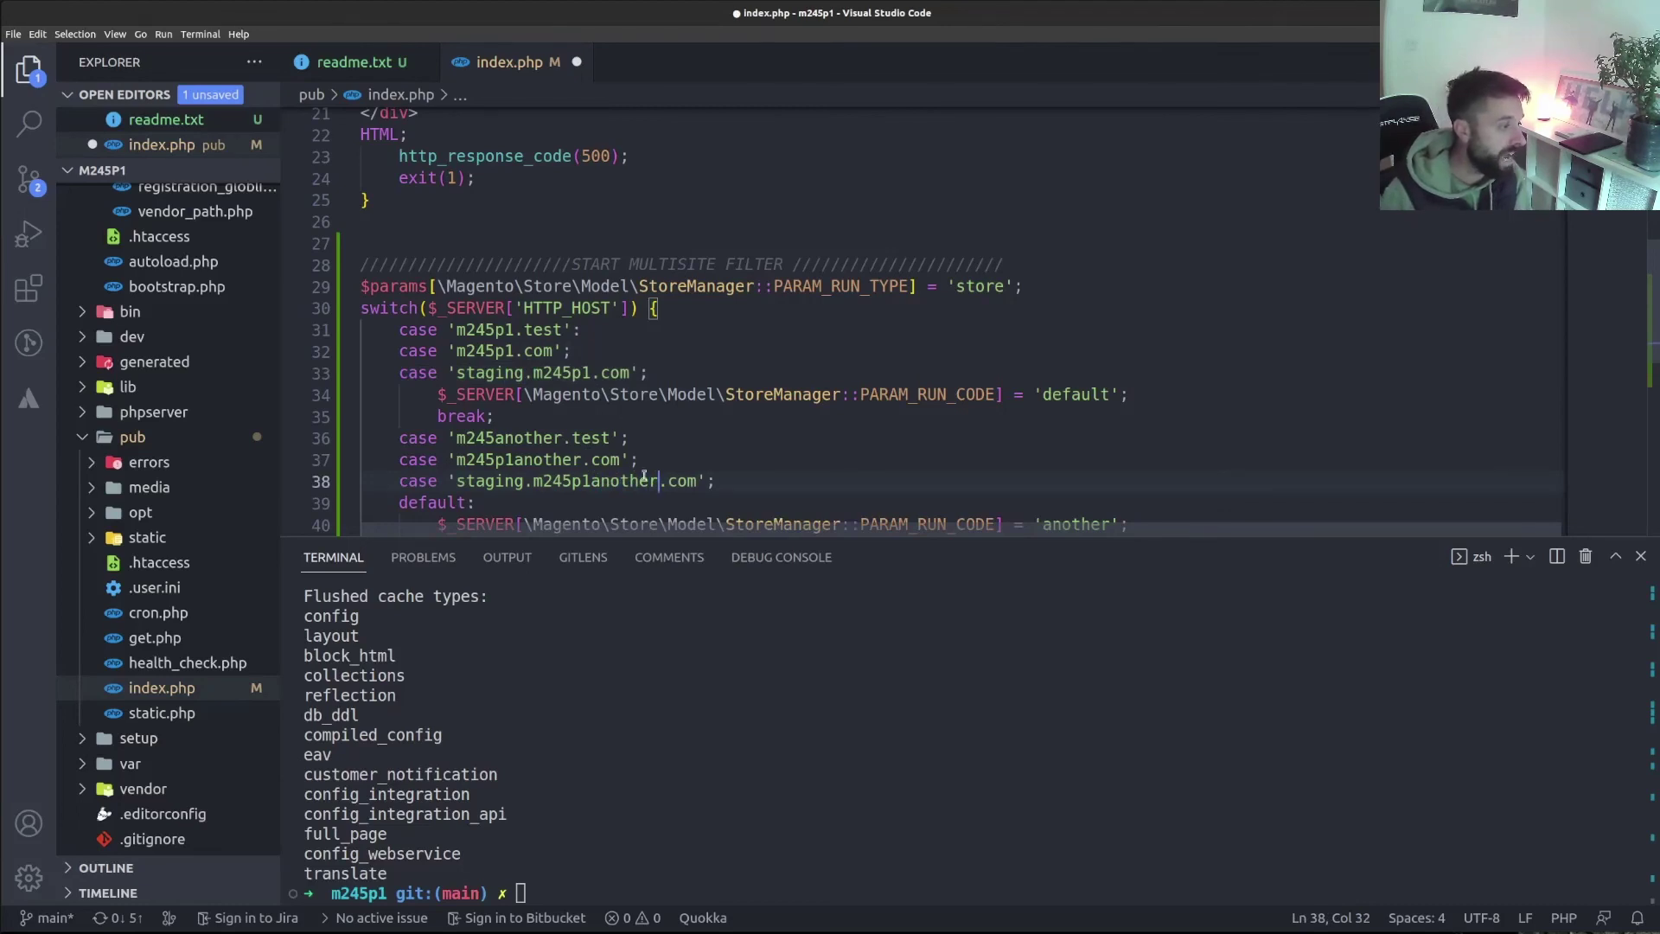
click(735, 485)
scroll(632, 371, down, 2)
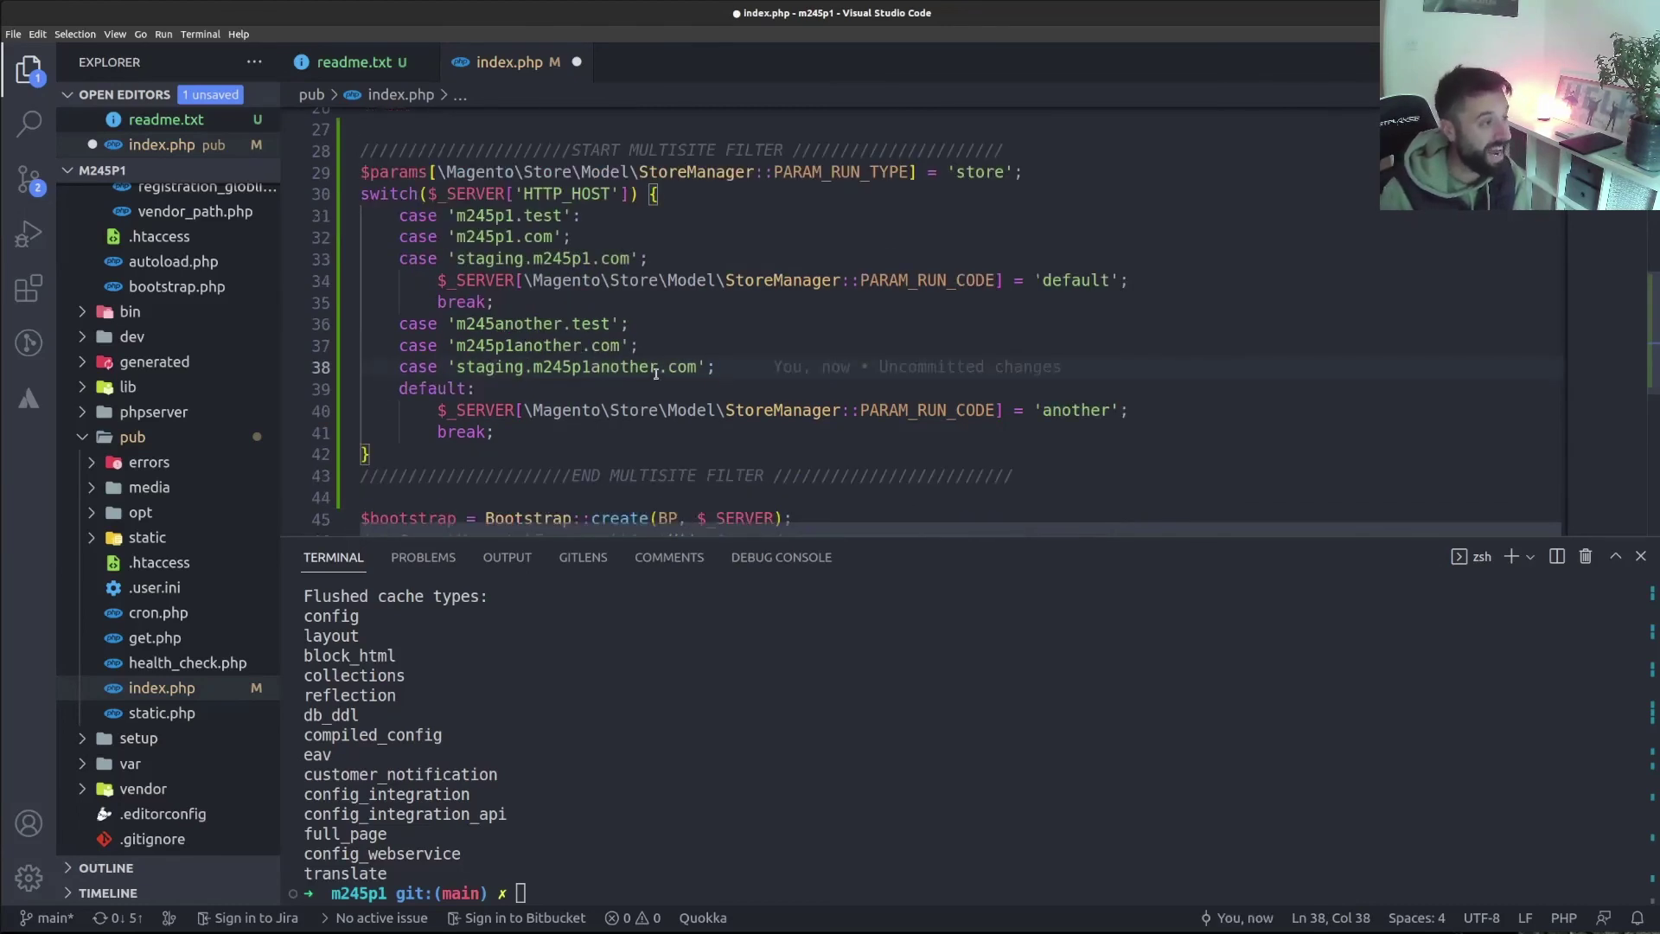
scroll(655, 373, up, 2)
scroll(585, 414, down, 1)
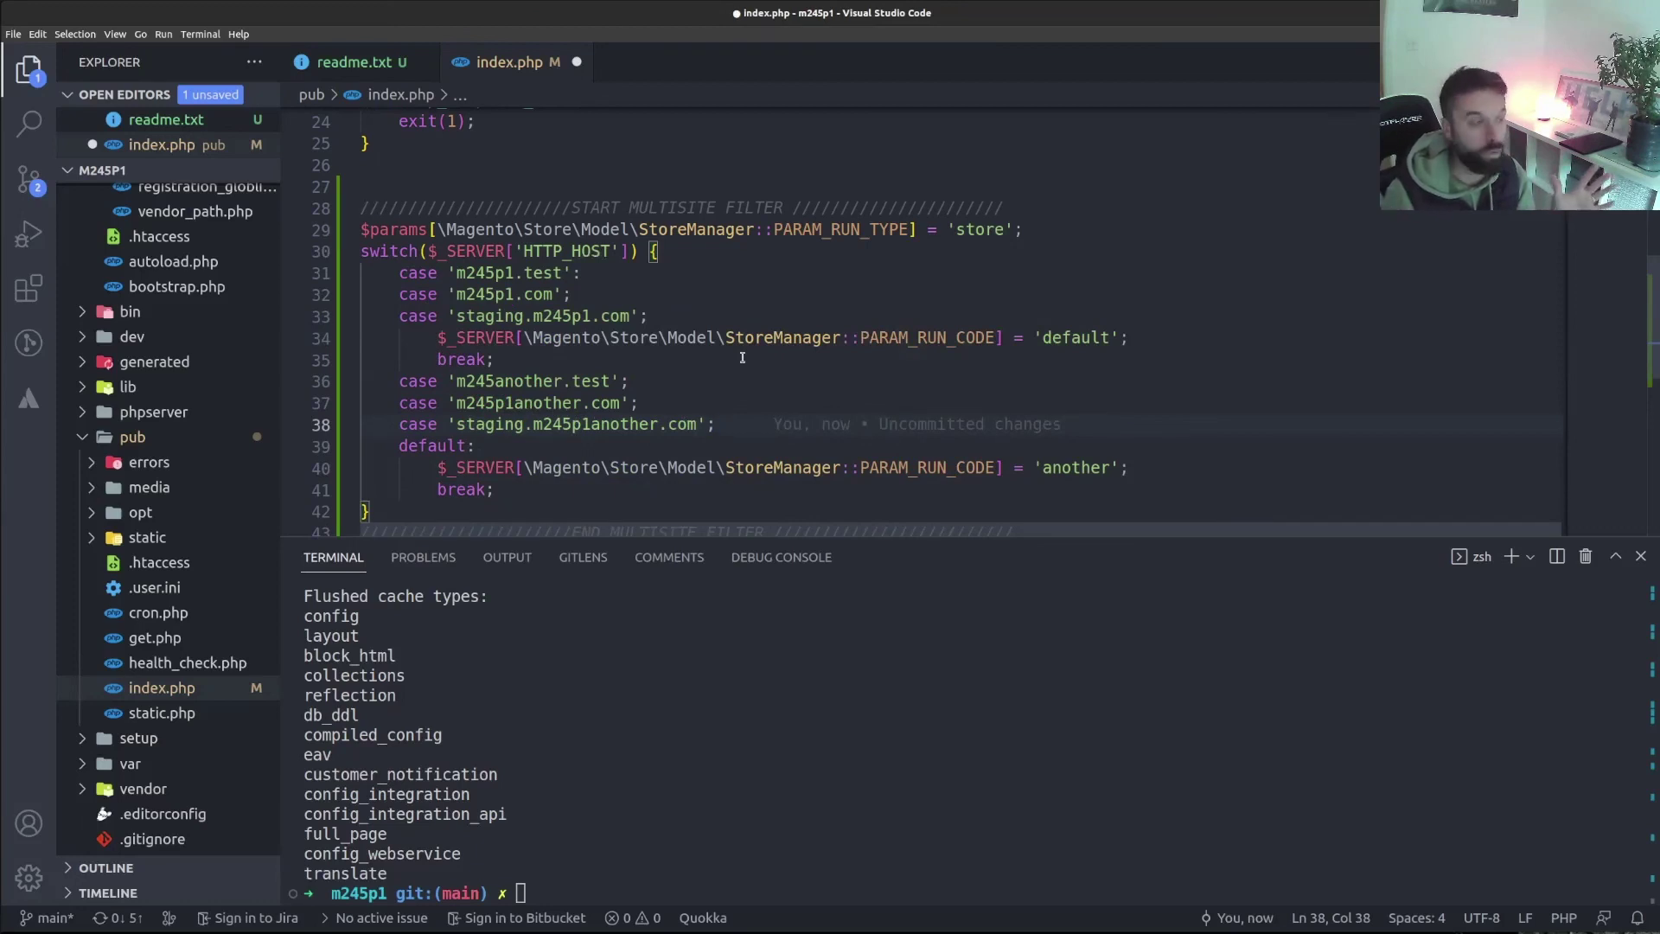
Switch between readme.txt and index.php and select the multisite filter block
click(354, 62)
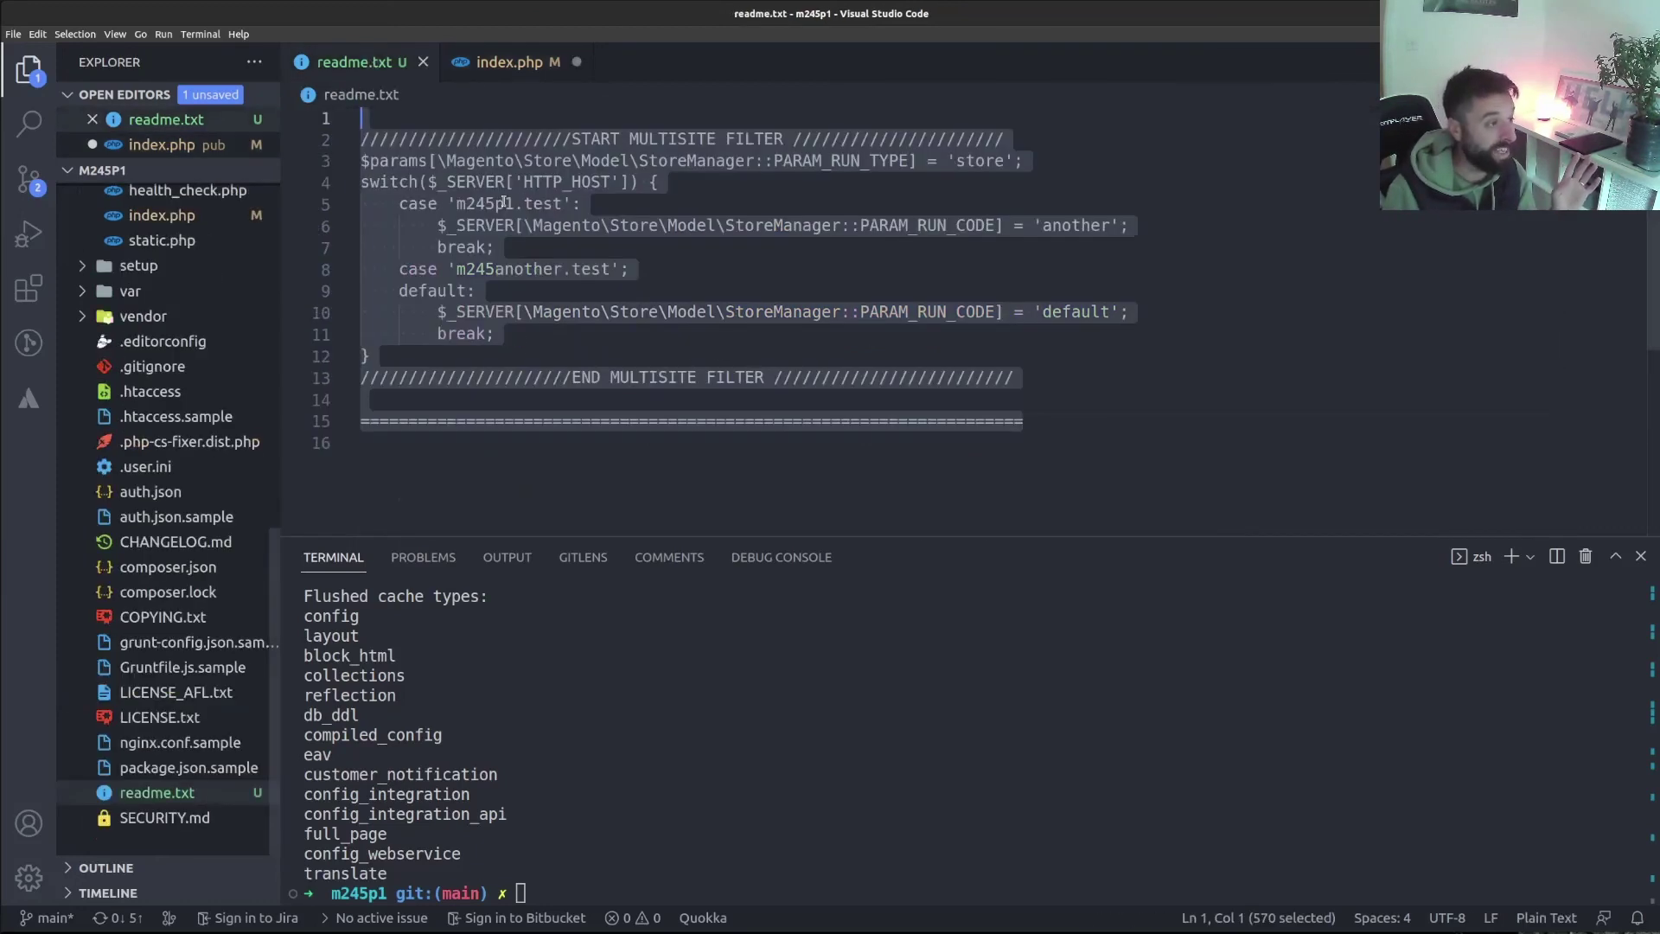
click(510, 63)
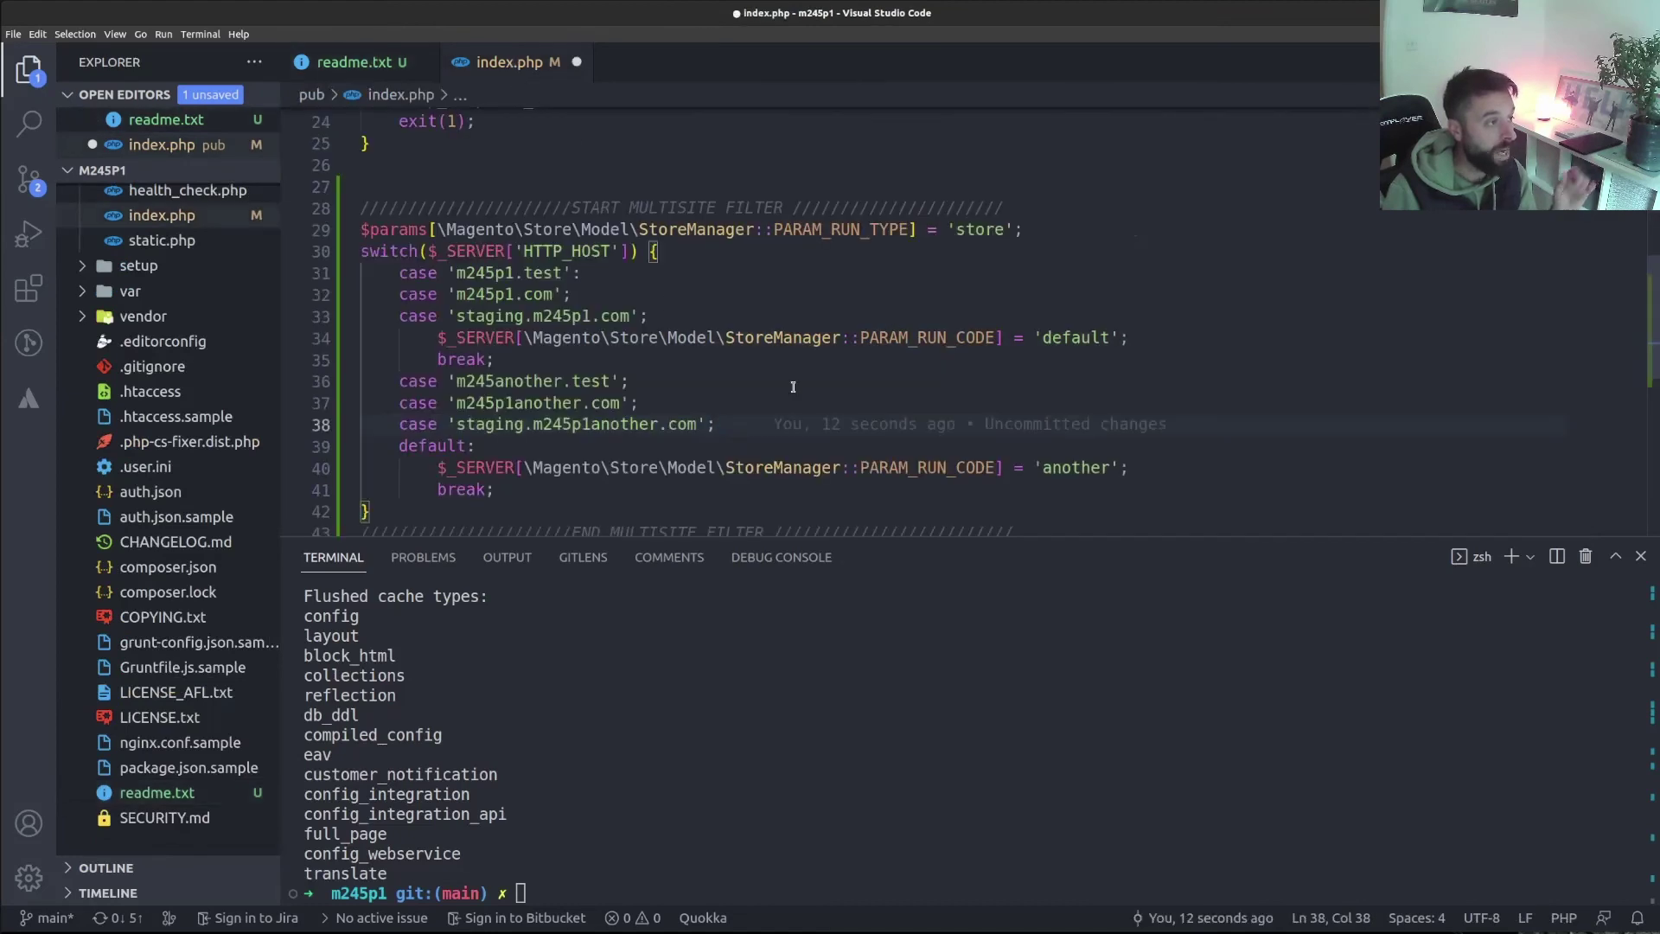
scroll(511, 499, up, 2)
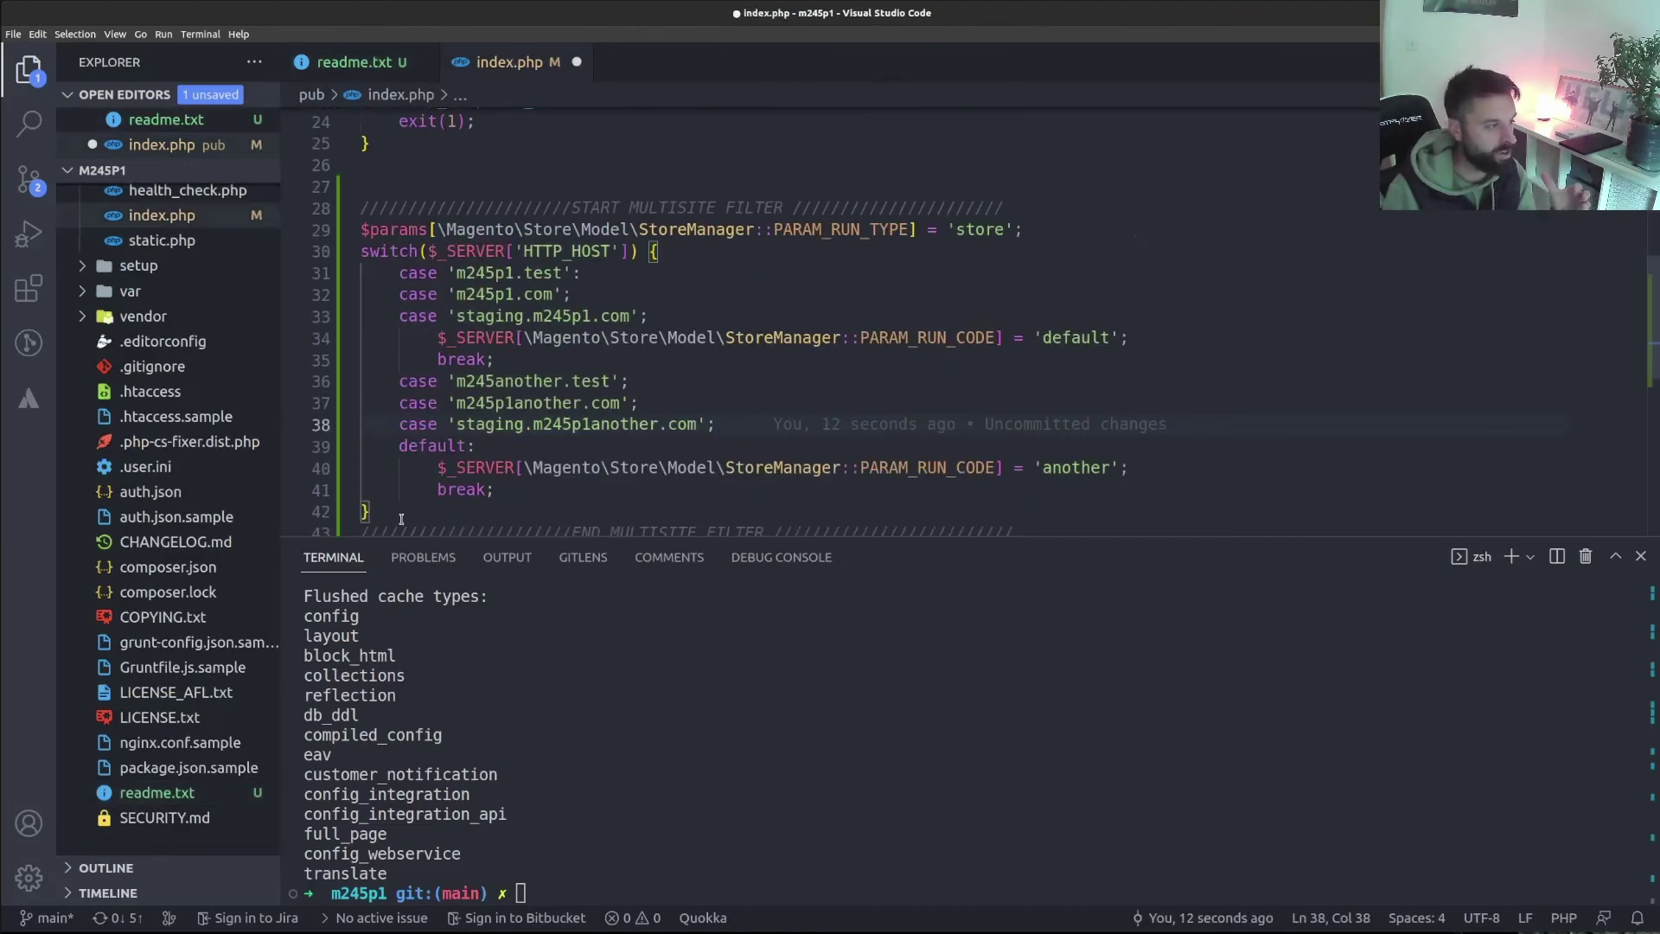
drag(401, 518, 361, 207)
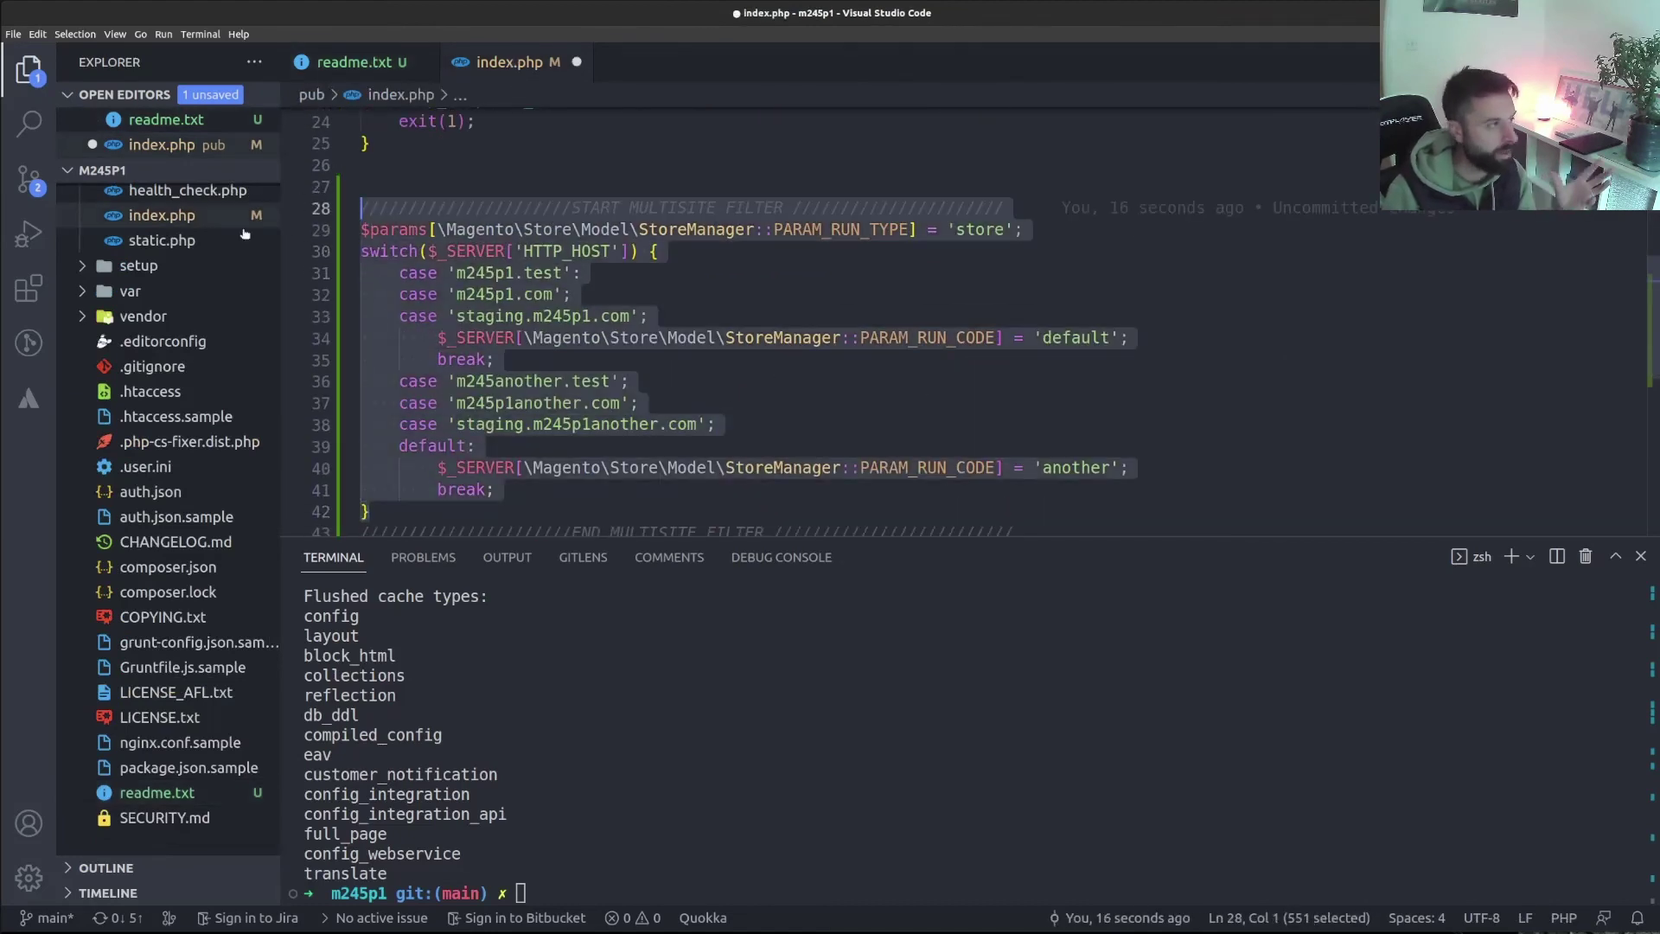
Discard the committed-file changes to index.php in Source Control, keeping the unsaved switch edits
click(28, 179)
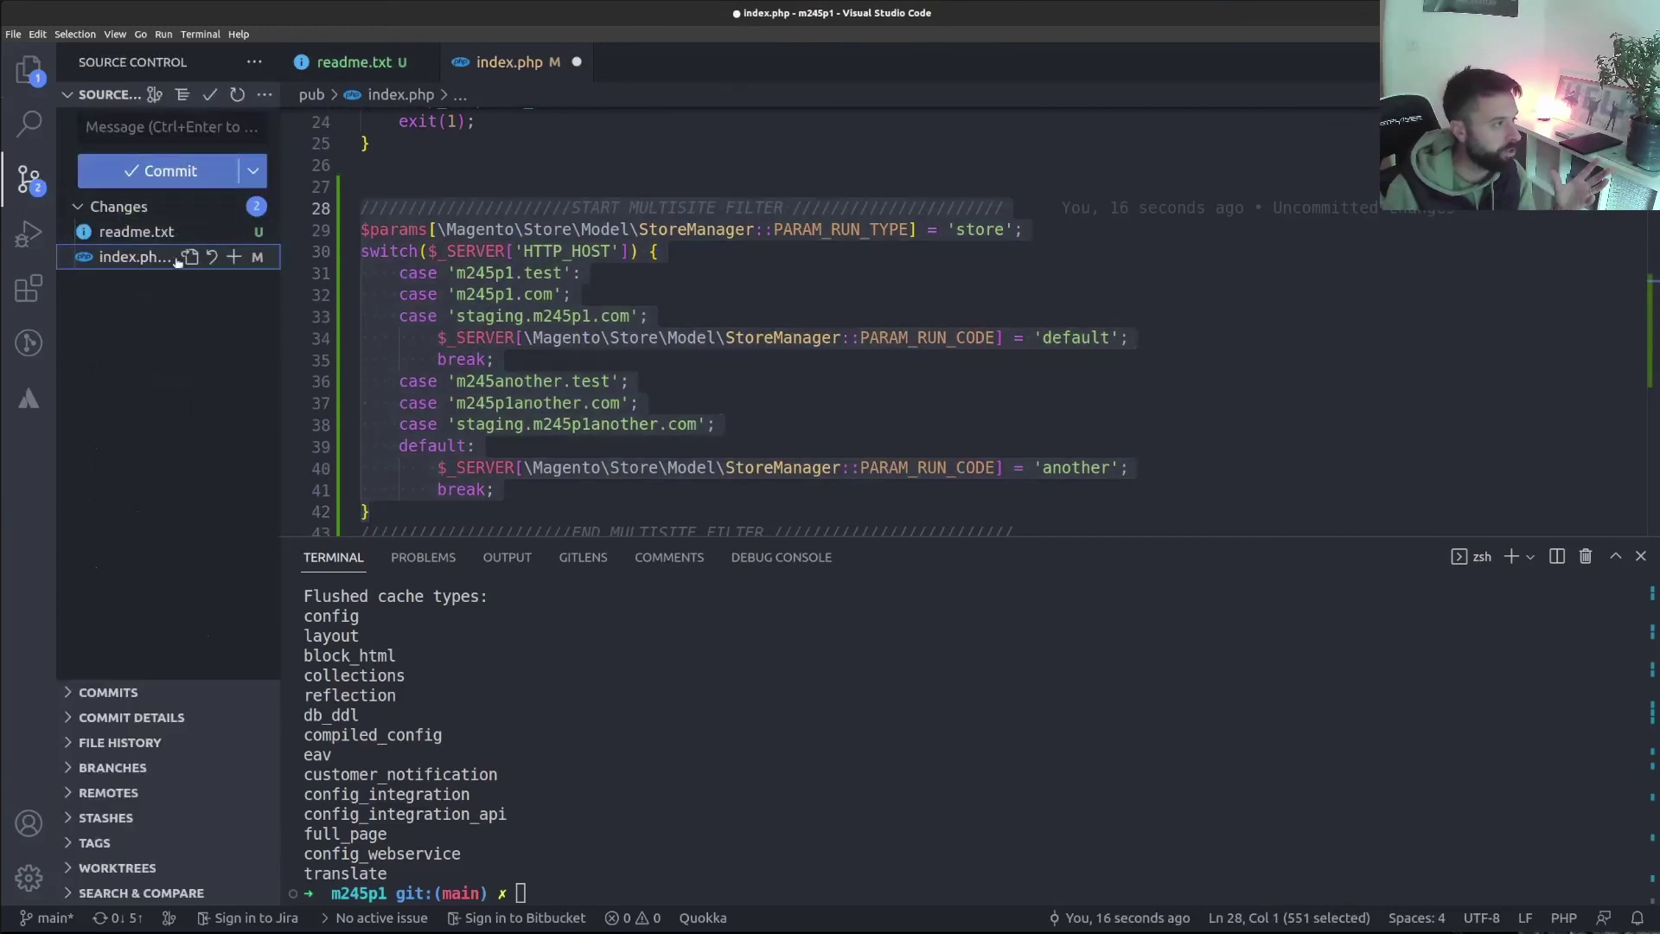
click(213, 257)
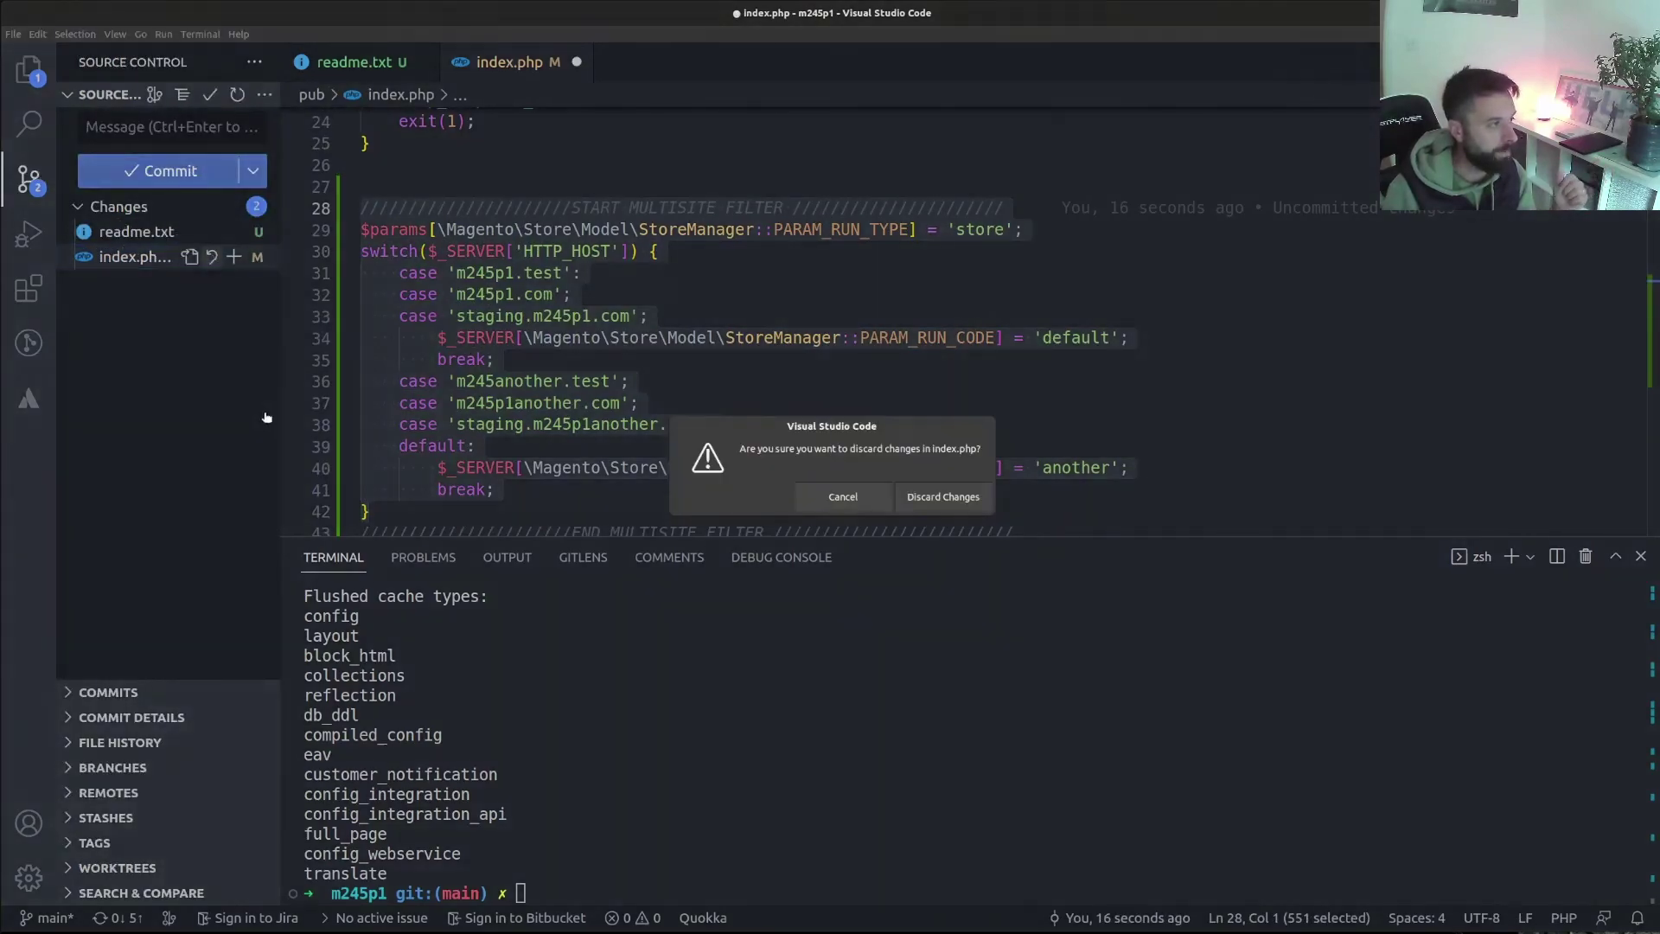
click(960, 495)
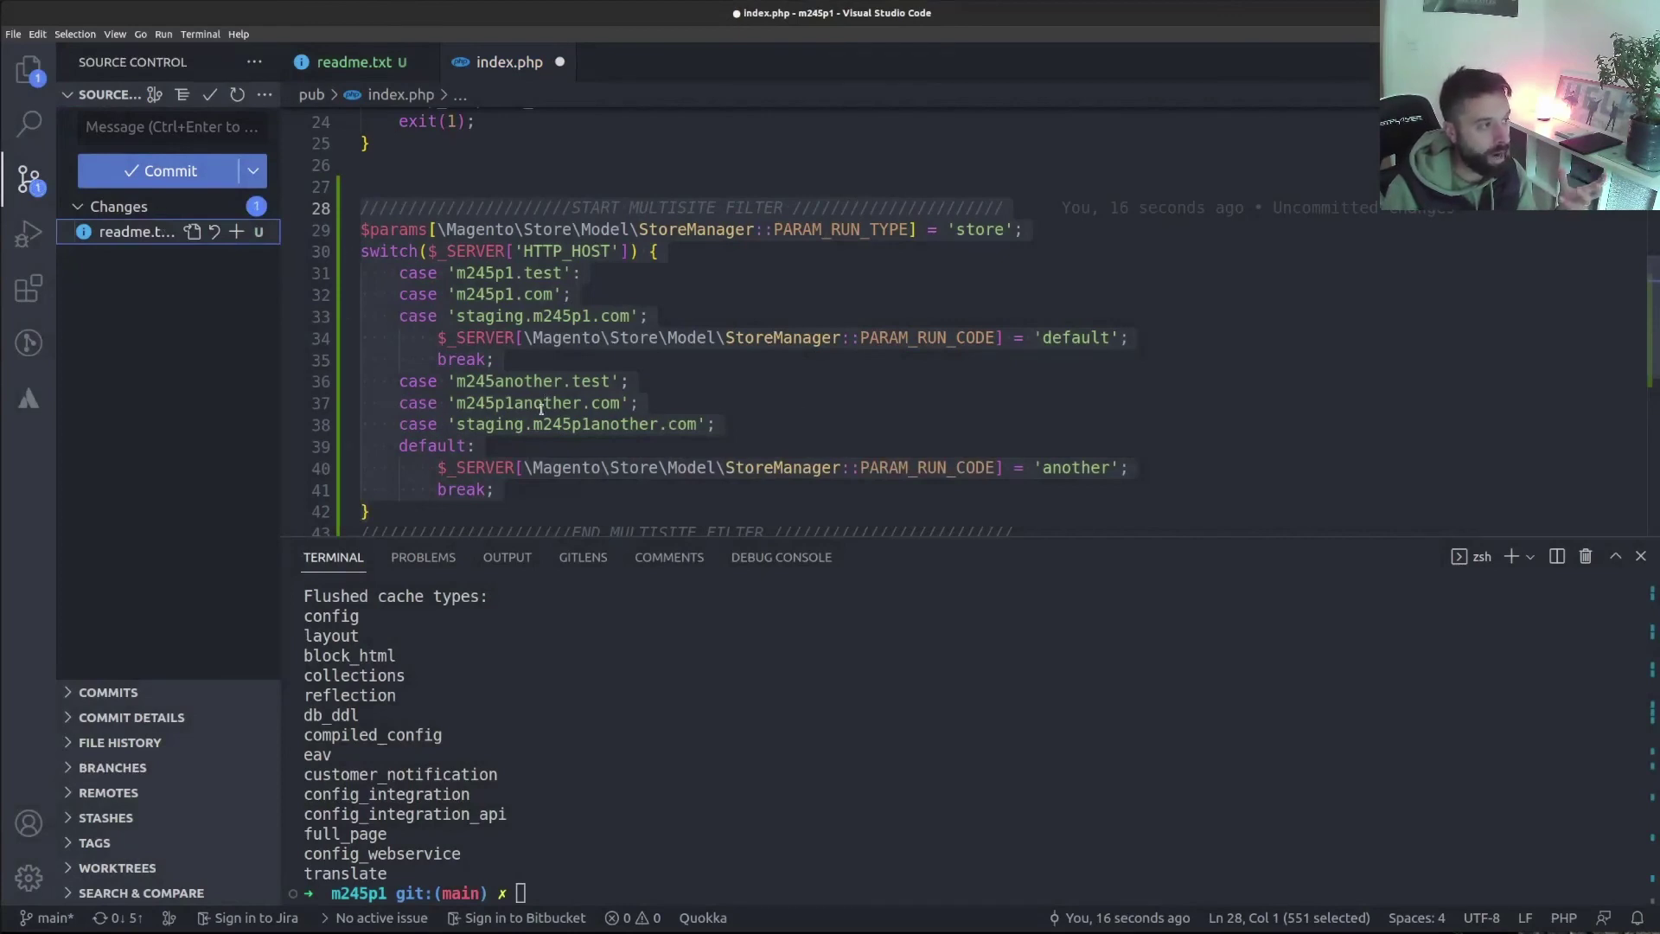
click(400, 67)
click(495, 63)
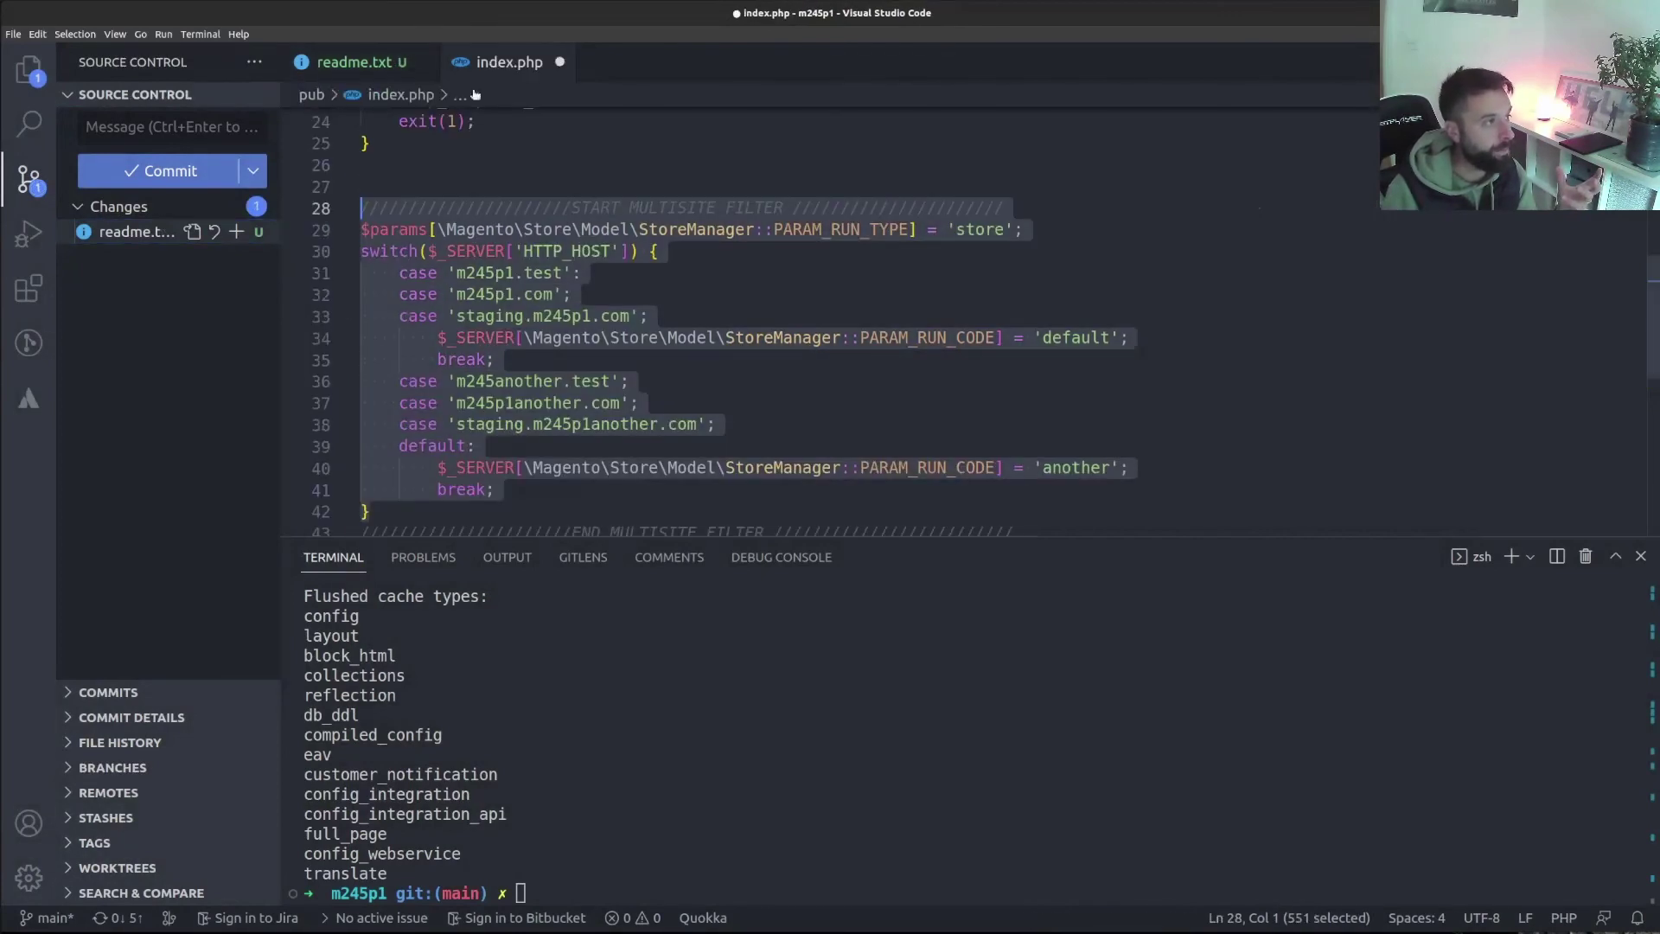
click(583, 511)
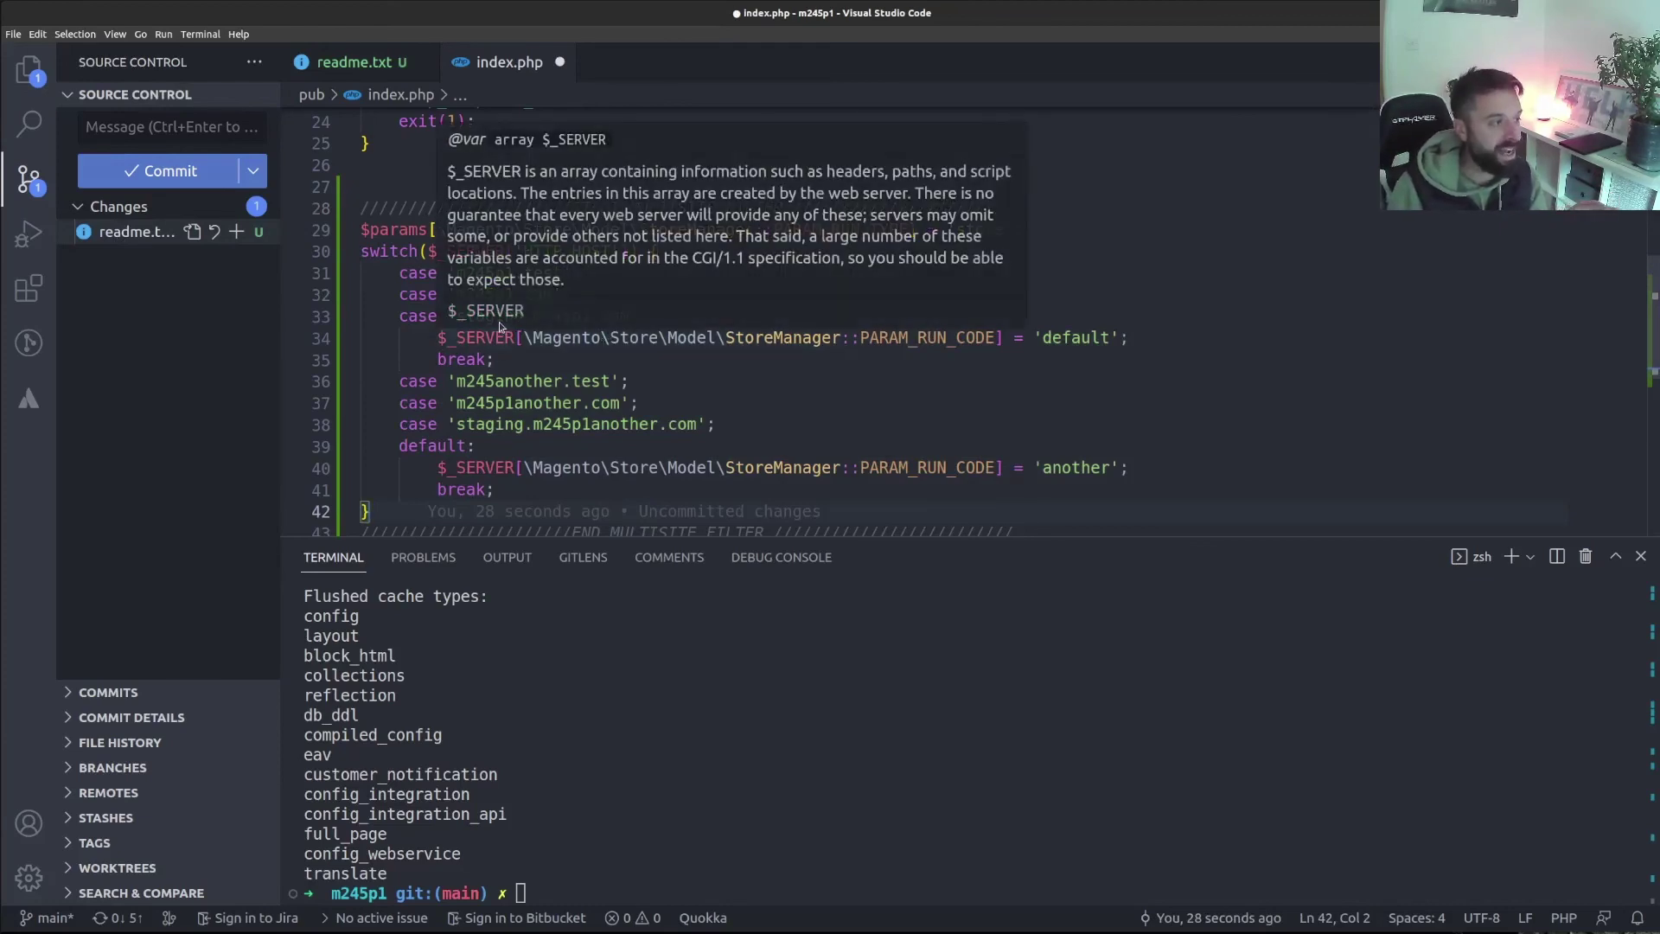
click(409, 317)
click(535, 317)
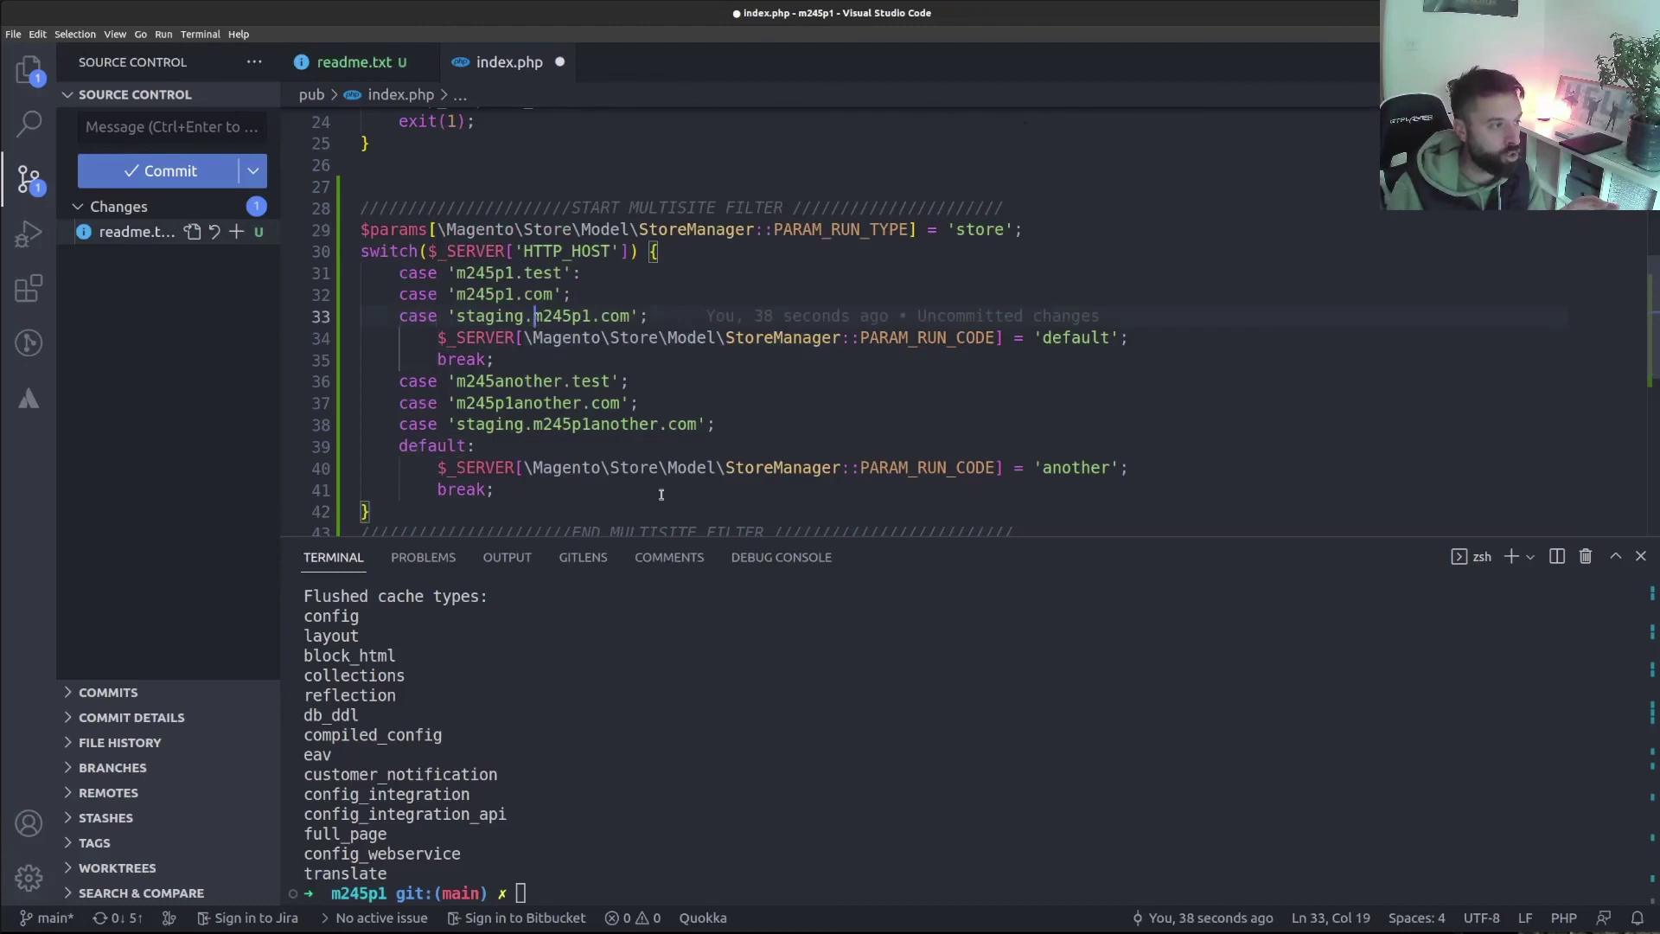